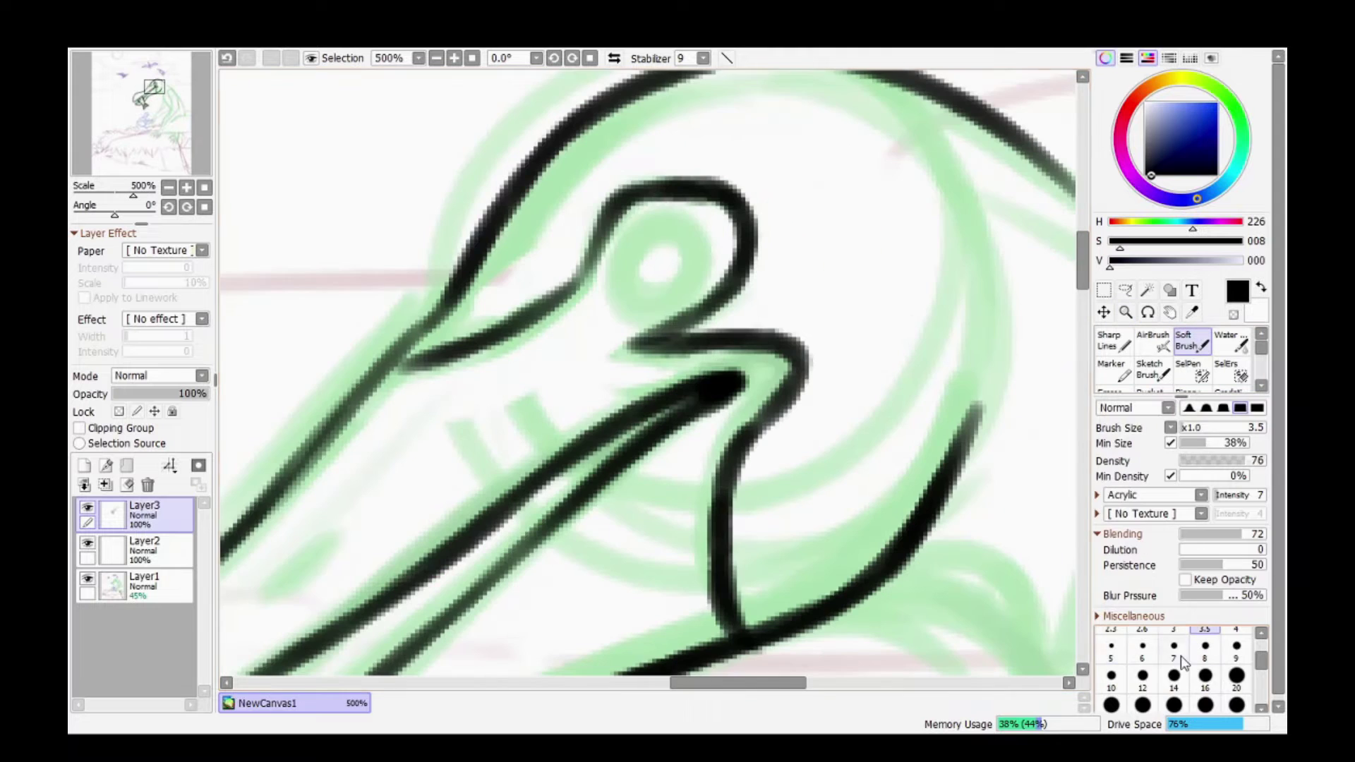
# Ink the inner contour of the adult's upper jaw and draw zigzag teeth along both jaws in blue on a new layer.
pyautogui.scroll(-3, 604, 329)
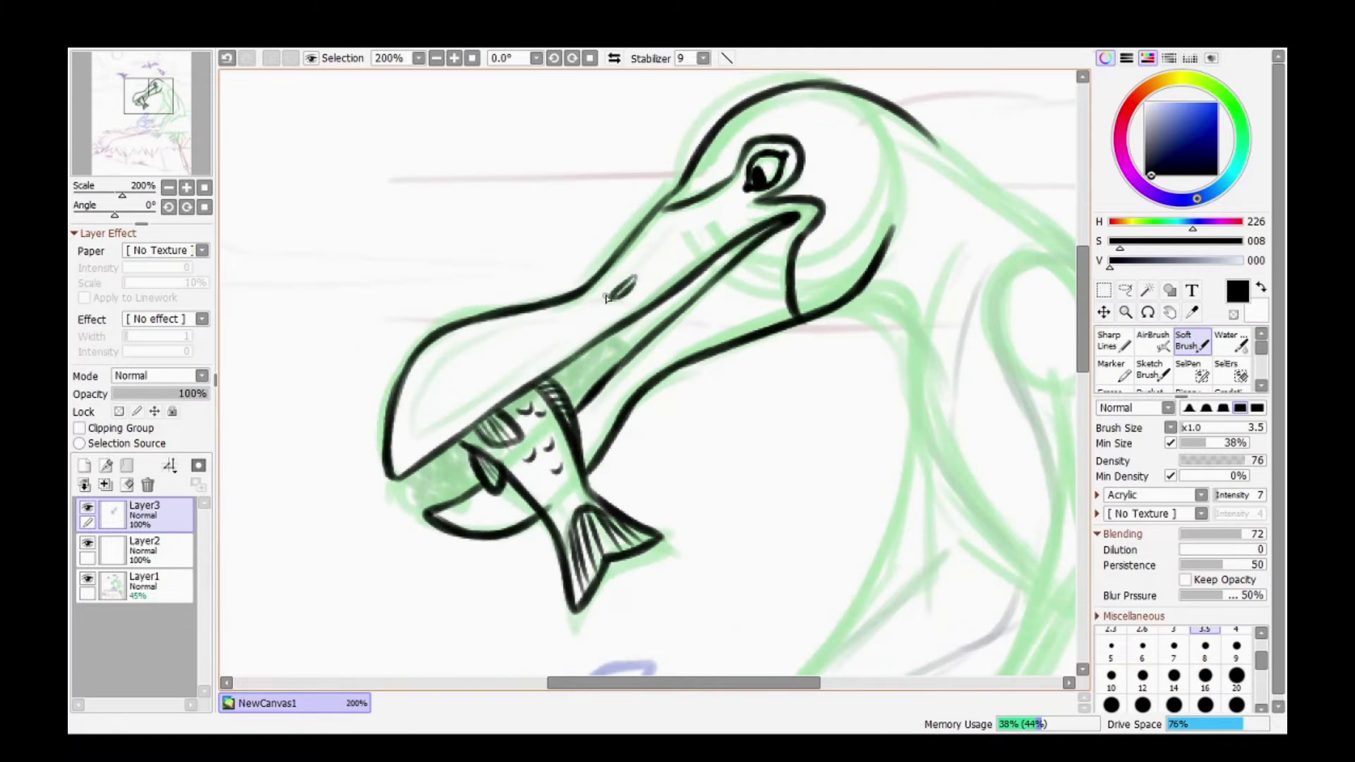
pyautogui.moveTo(566, 322); pyautogui.dragTo(429, 423)
pyautogui.hotkey('ctrl', 'shift', 'n')
pyautogui.moveTo(408, 475); pyautogui.dragTo(479, 441)
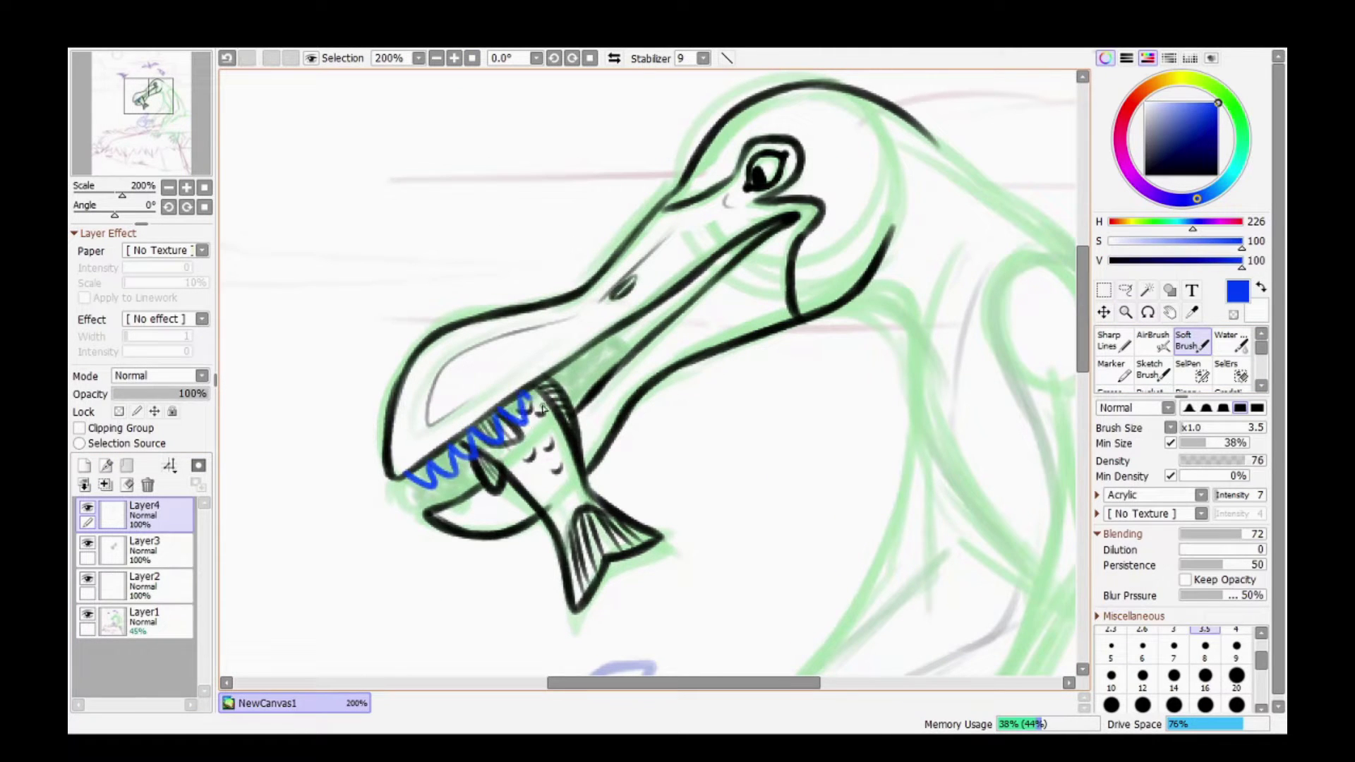
pyautogui.moveTo(622, 334); pyautogui.dragTo(605, 347)
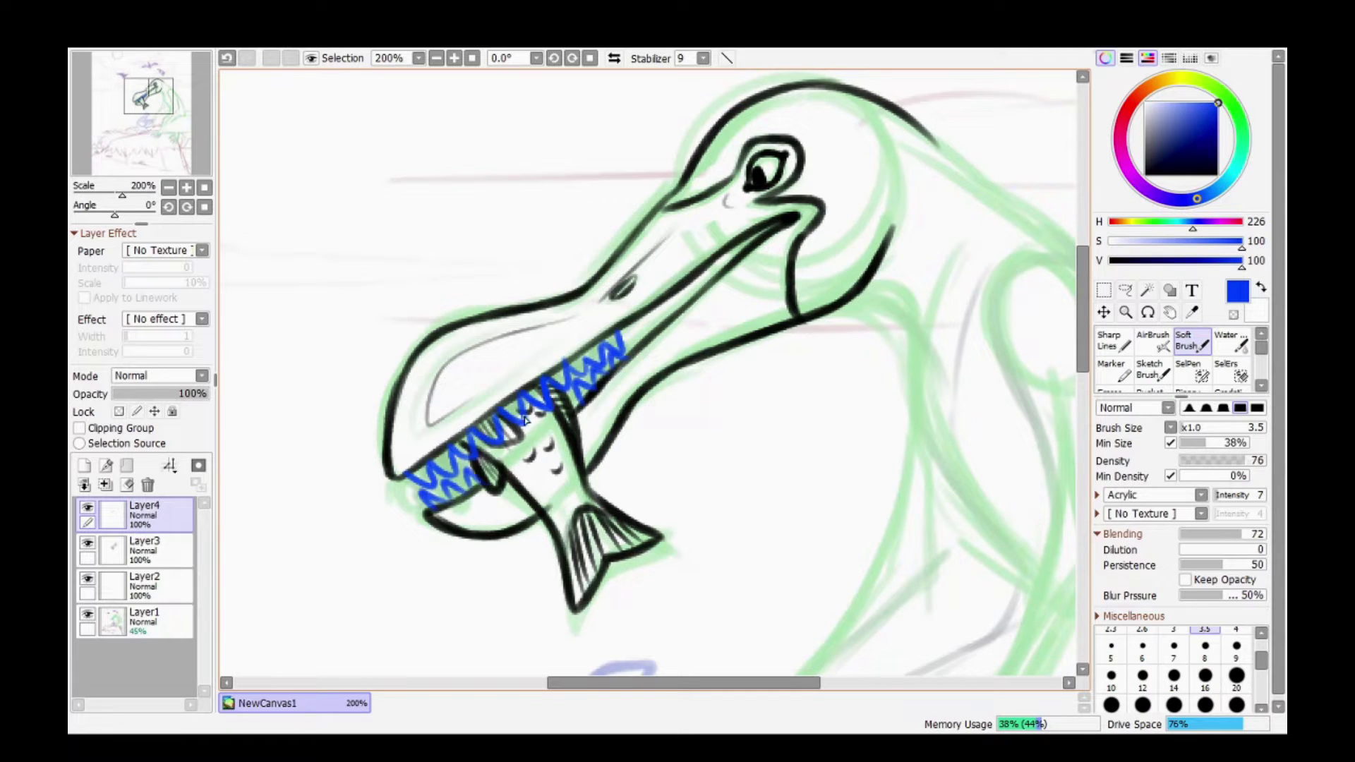
# Erase the lines overlapping the teeth, merge the teeth layer into the line art and recolour the teeth black.
pyautogui.press('e')
pyautogui.press('e')
pyautogui.press('e')
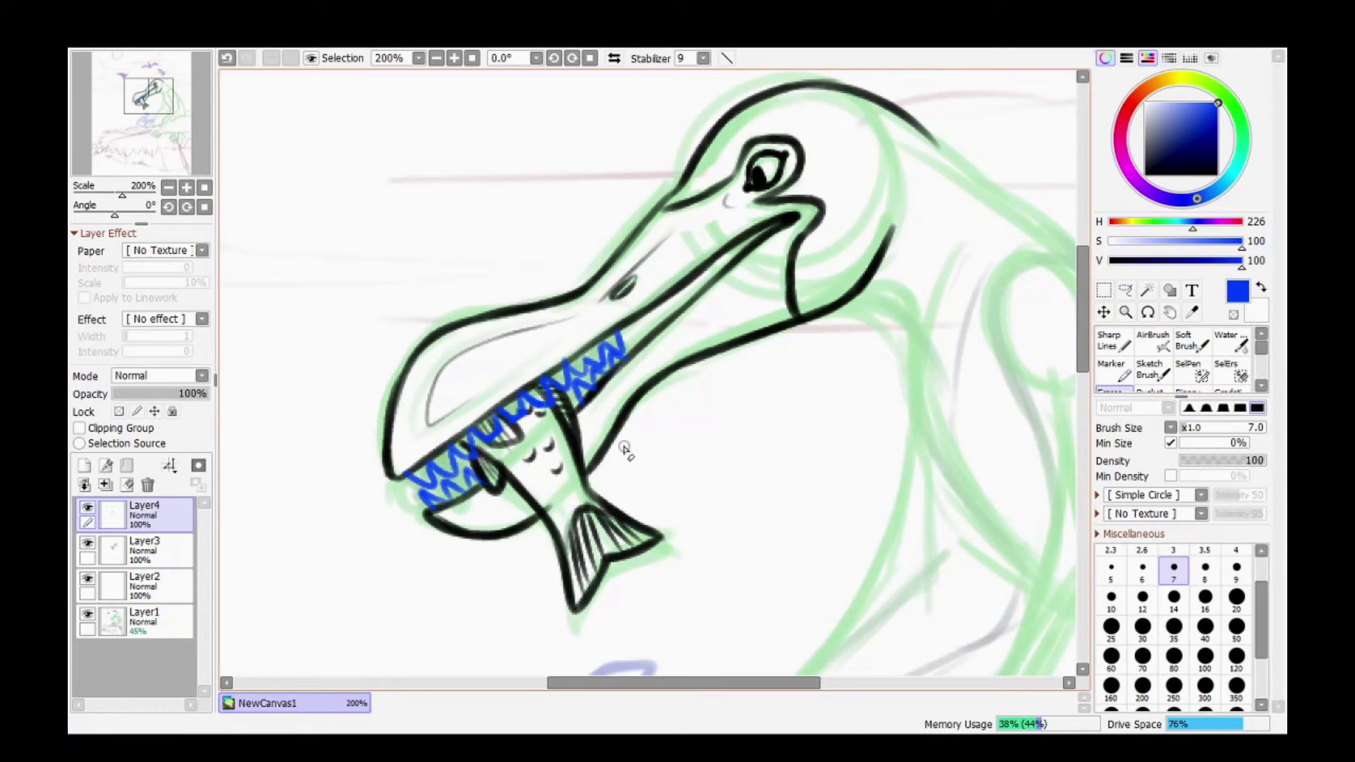
pyautogui.keyDown('ctrl'); pyautogui.keyDown('shift'); pyautogui.click(486, 436); pyautogui.keyUp('shift'); pyautogui.keyUp('ctrl')
pyautogui.press('Delete')
pyautogui.press('e')
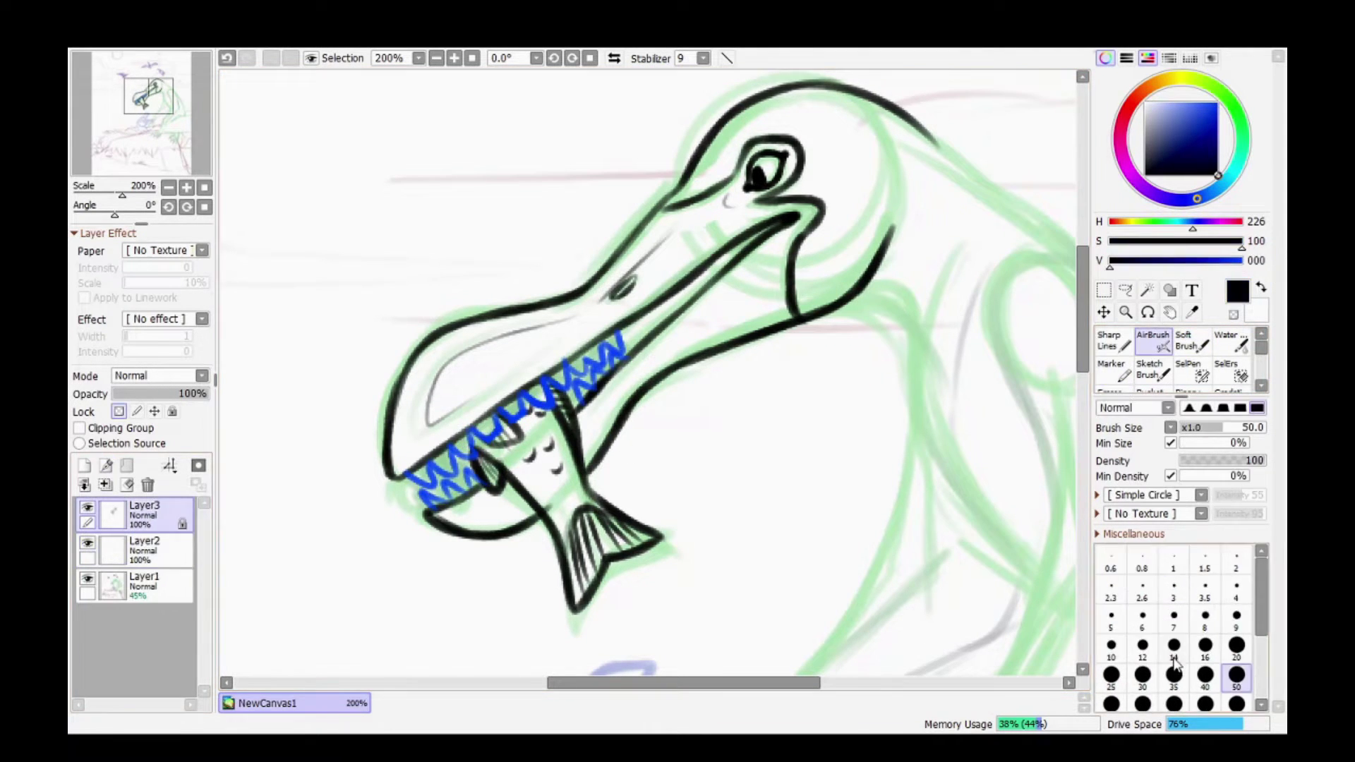
pyautogui.keyDown('alt'); pyautogui.click(689, 281); pyautogui.keyUp('alt')
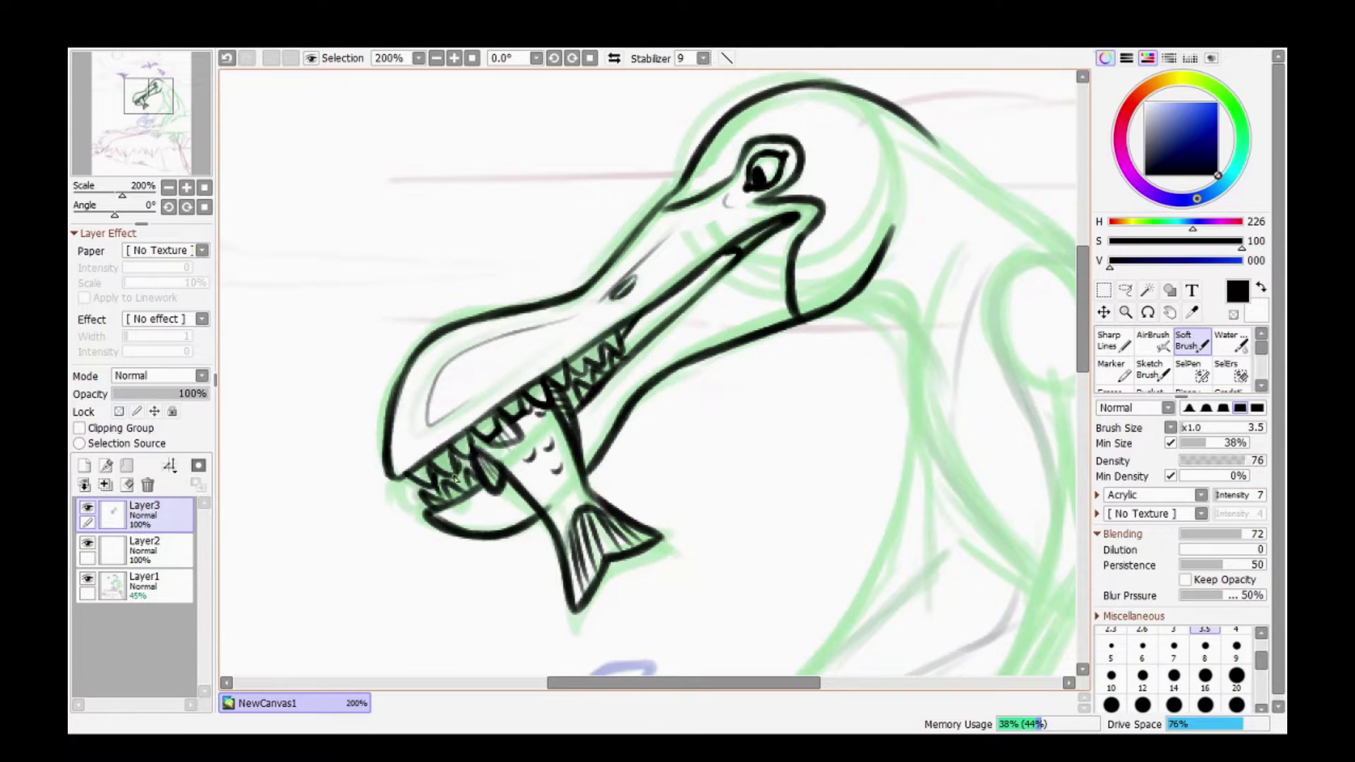
pyautogui.moveTo(455, 457); pyautogui.dragTo(466, 483)
# Ink the adult's neck, shoulder and front arm down to the clawed foot with the Soft Brush at size 4.
pyautogui.scroll(-4, 494, 424)
pyautogui.scroll(4, 621, 256)
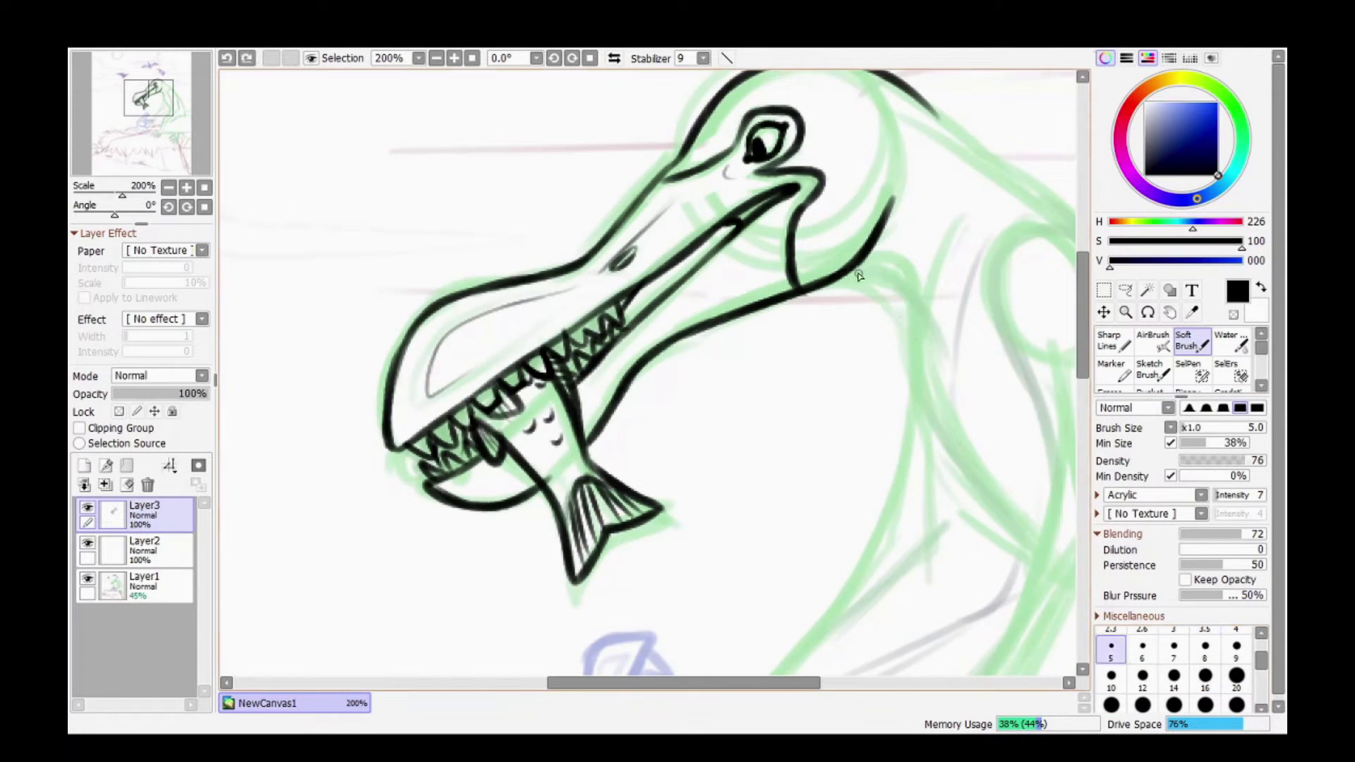
pyautogui.hscroll(3, 644, 689)
pyautogui.press(']')
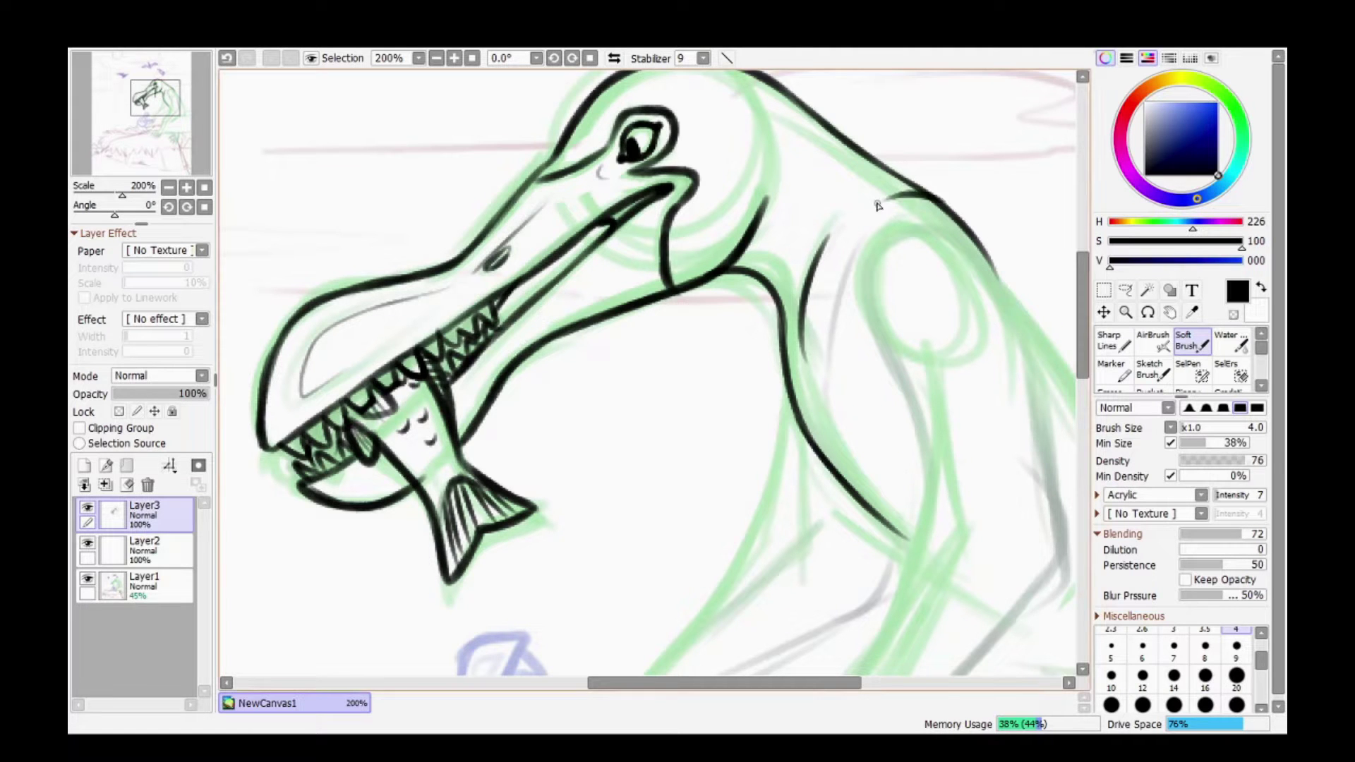
pyautogui.scroll(-15, 1013, 383)
pyautogui.moveTo(996, 275)
pyautogui.mouseDown()
pyautogui.moveTo(1013, 384)
pyautogui.moveTo(816, 316)
pyautogui.moveTo(631, 416)
pyautogui.mouseUp()
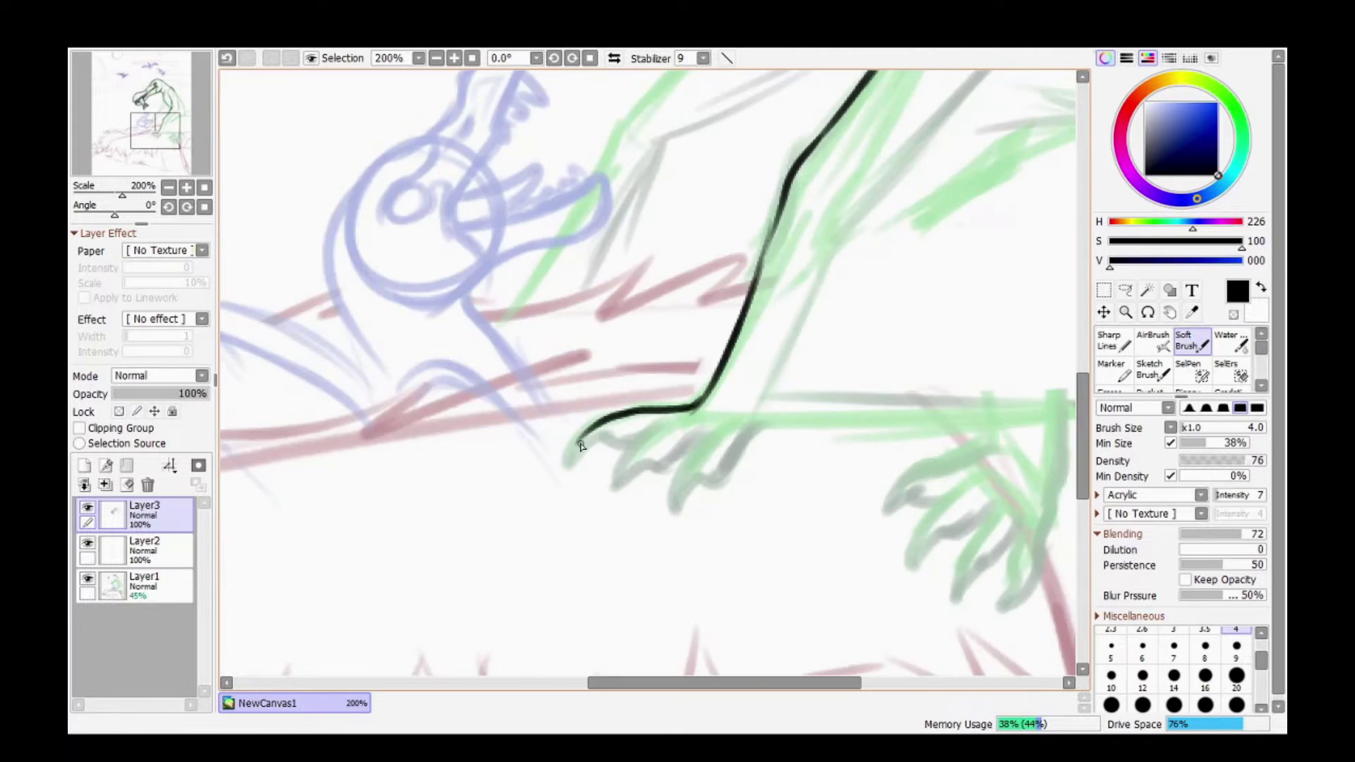
# Ink the adult's body, thigh and belly contours towards the canvas's right edge, following the green sketch.
pyautogui.hscroll(12, 750, 436)
pyautogui.scroll(6, 706, 382)
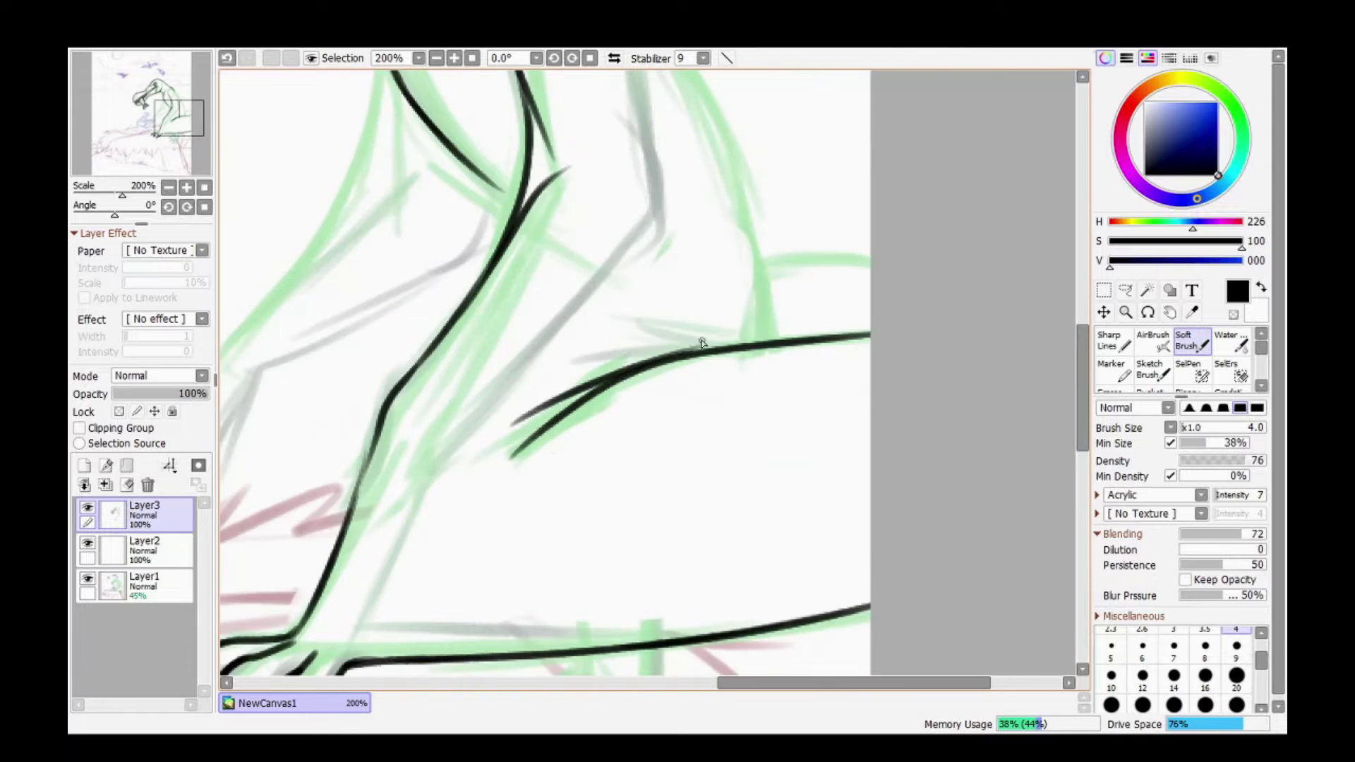
pyautogui.scroll(6, 688, 332)
pyautogui.moveTo(748, 370); pyautogui.dragTo(794, 474)
pyautogui.moveTo(657, 222); pyautogui.dragTo(583, 512)
pyautogui.scroll(-4, 494, 494)
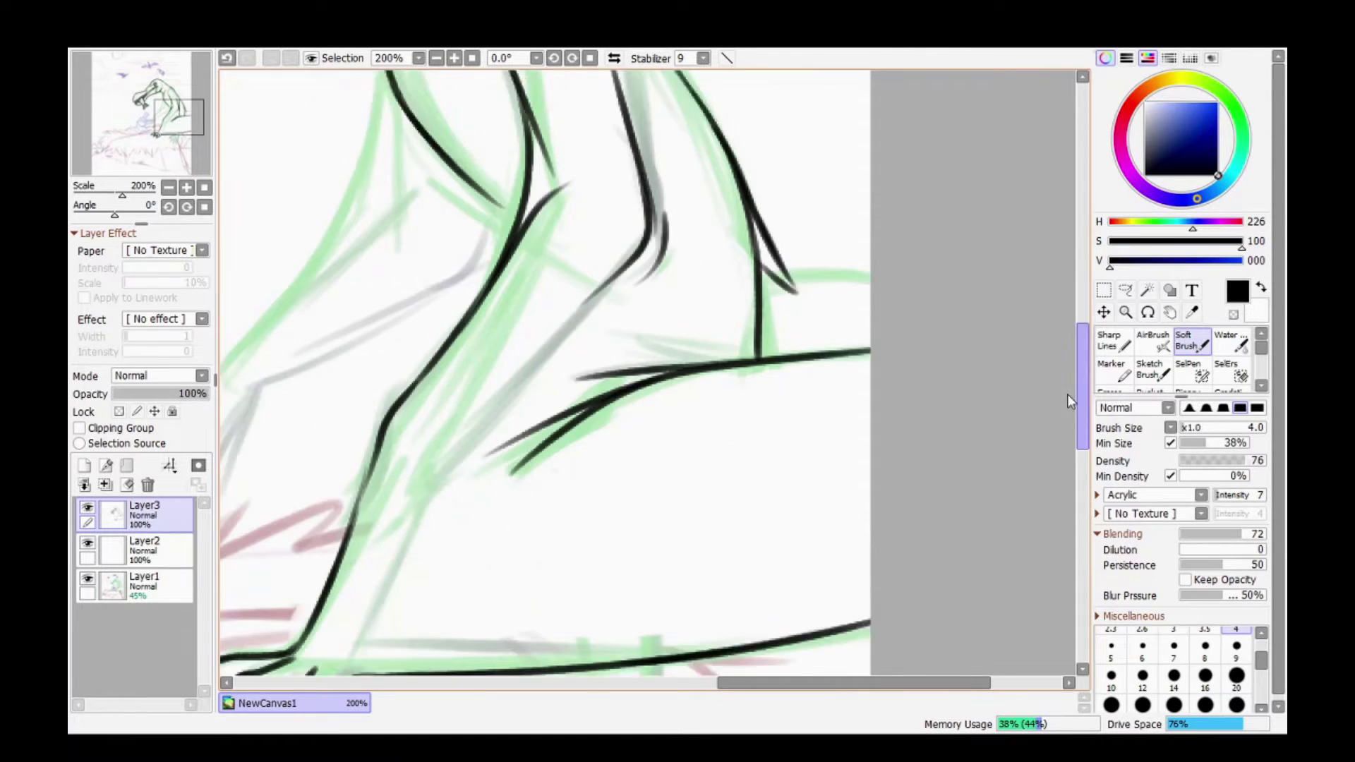
pyautogui.hotkey('ctrl', 'z')
# Ink the adult's far arm and the clawed toes of its rear foot.
pyautogui.scroll(5, 406, 463)
pyautogui.hscroll(-5, 579, 349)
pyautogui.hotkey('ctrl', 'z')
pyautogui.moveTo(423, 487); pyautogui.dragTo(622, 332)
pyautogui.moveTo(452, 458); pyautogui.dragTo(586, 240)
pyautogui.scroll(4, 706, 367)
pyautogui.scroll(-4, 882, 362)
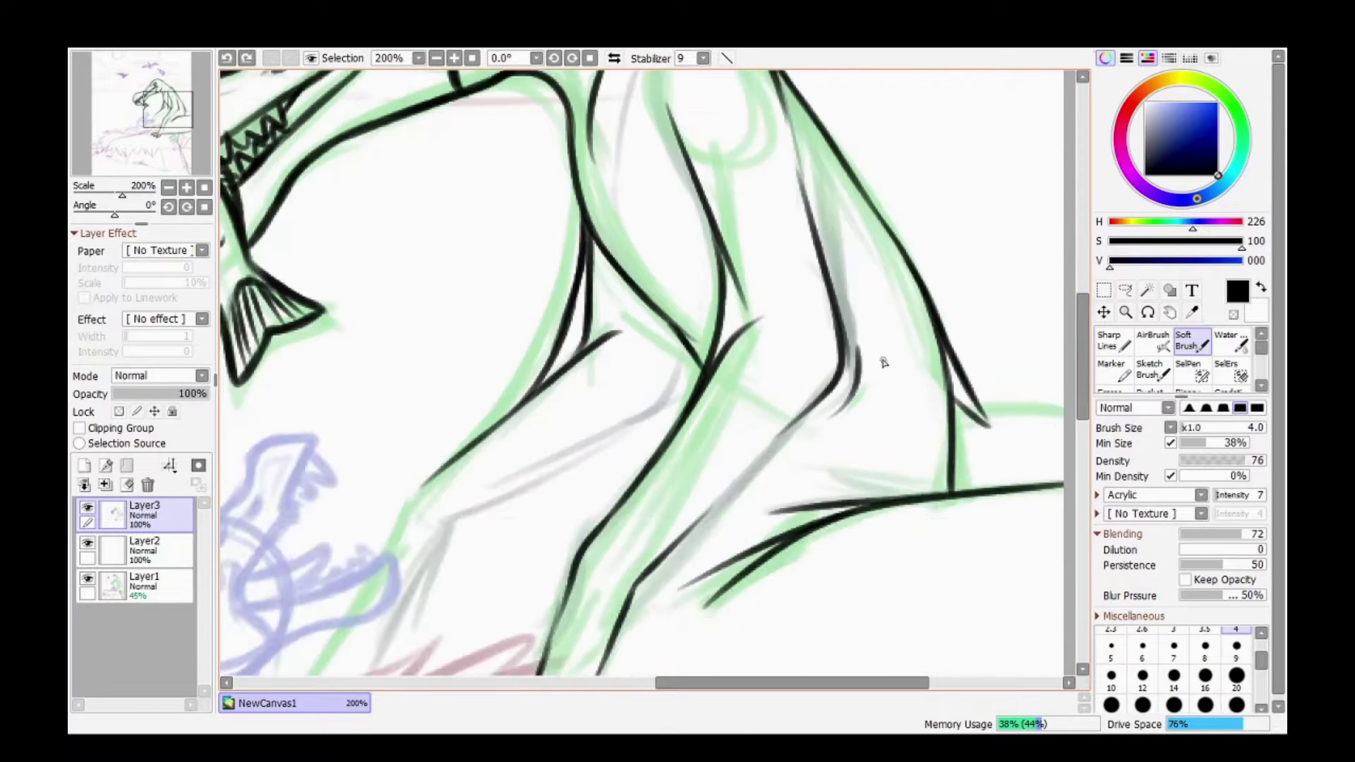
pyautogui.scroll(-7, 884, 362)
pyautogui.moveTo(758, 376); pyautogui.dragTo(719, 421)
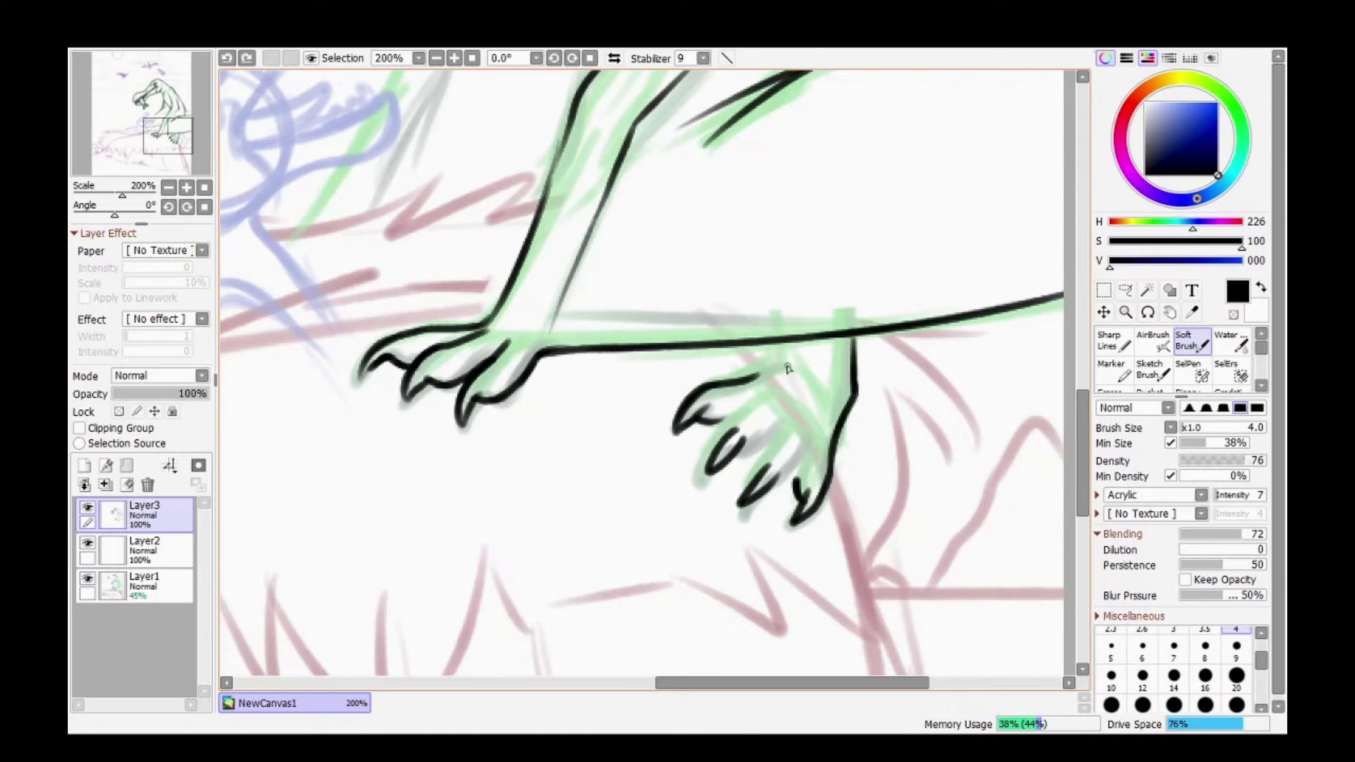
# Ink the hatchling's open-mouthed head, teeth, eye and neck over the blue sketch.
pyautogui.scroll(5, 706, 423)
pyautogui.hscroll(-9, 706, 423)
pyautogui.moveTo(572, 267); pyautogui.dragTo(533, 516)
pyautogui.moveTo(642, 392); pyautogui.dragTo(696, 545)
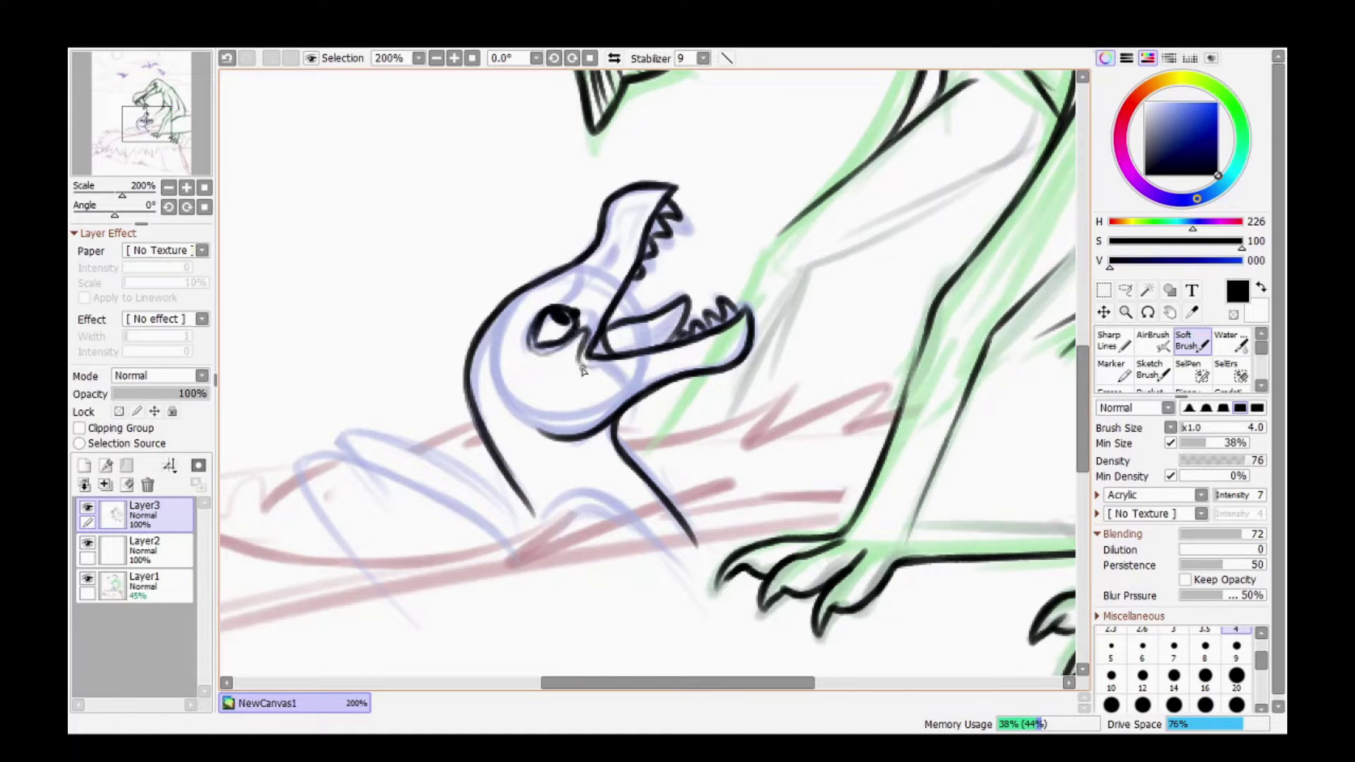
# Ink the hatchling's shoulder and the long folded shapes of its body behind the neck.
pyautogui.moveTo(1085, 381); pyautogui.dragTo(1084, 413)
pyautogui.moveTo(526, 416); pyautogui.dragTo(565, 346)
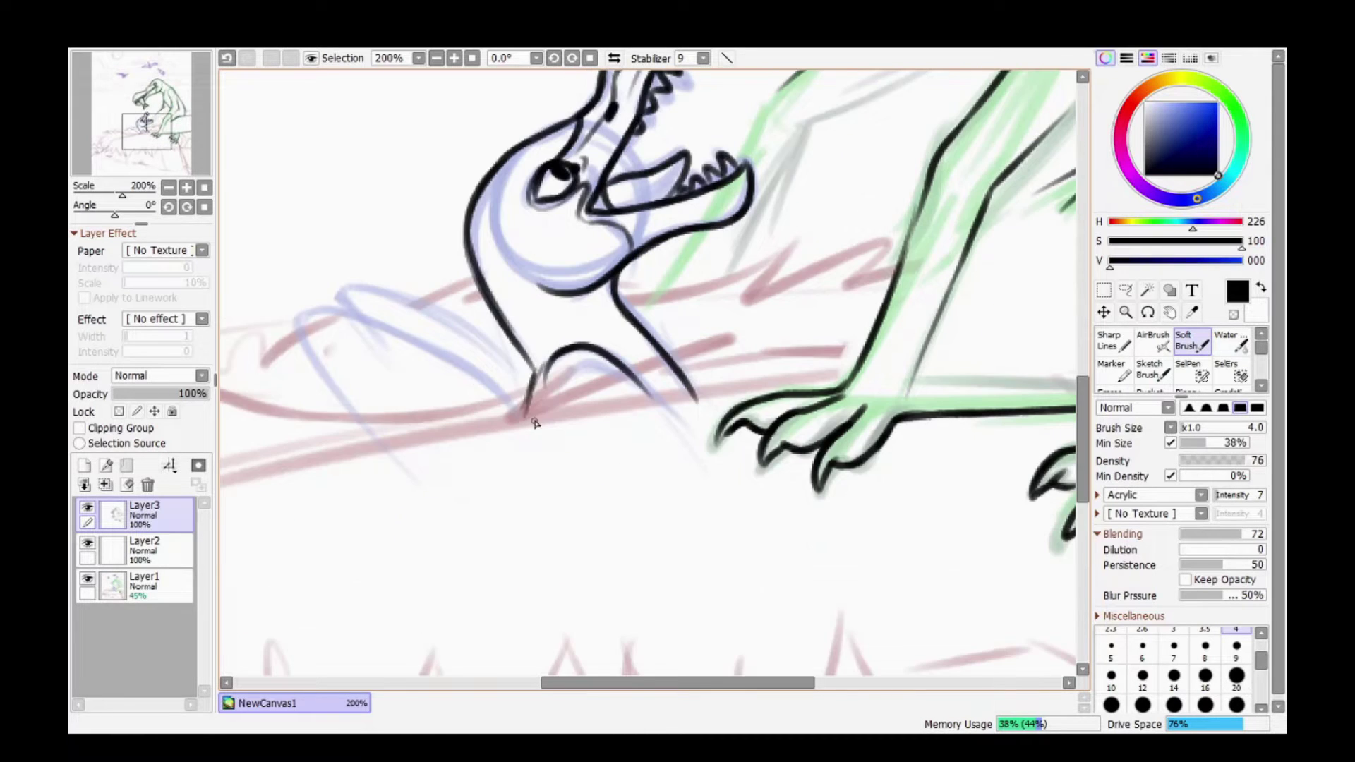
pyautogui.moveTo(388, 466); pyautogui.dragTo(519, 401)
pyautogui.scroll(5, 938, 304)
pyautogui.scroll(-3, 993, 384)
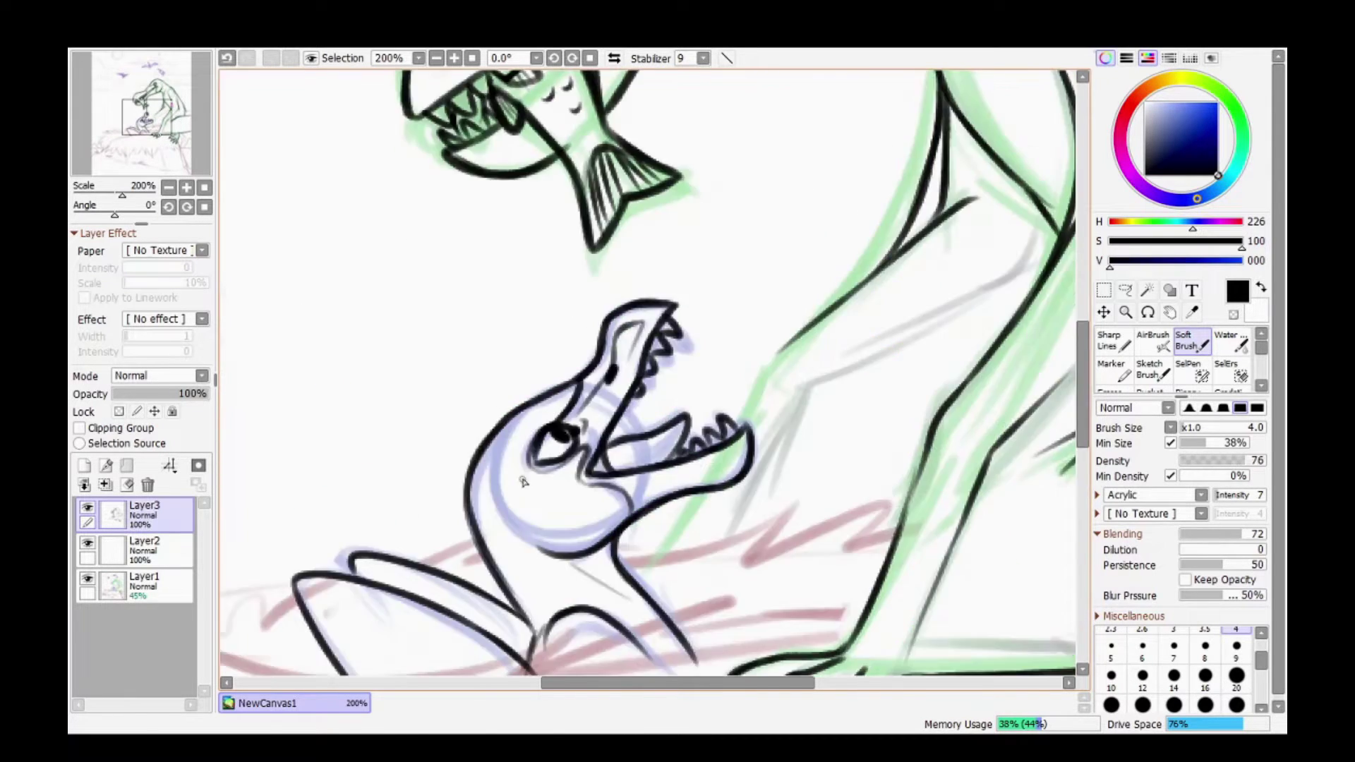
pyautogui.moveTo(564, 106); pyautogui.dragTo(918, 423)
pyautogui.hotkey('ctrl', 'z')
pyautogui.moveTo(480, 434)
pyautogui.mouseDown()
pyautogui.moveTo(607, 381)
pyautogui.moveTo(741, 395)
pyautogui.mouseUp()
pyautogui.hotkey('ctrl', 'z')
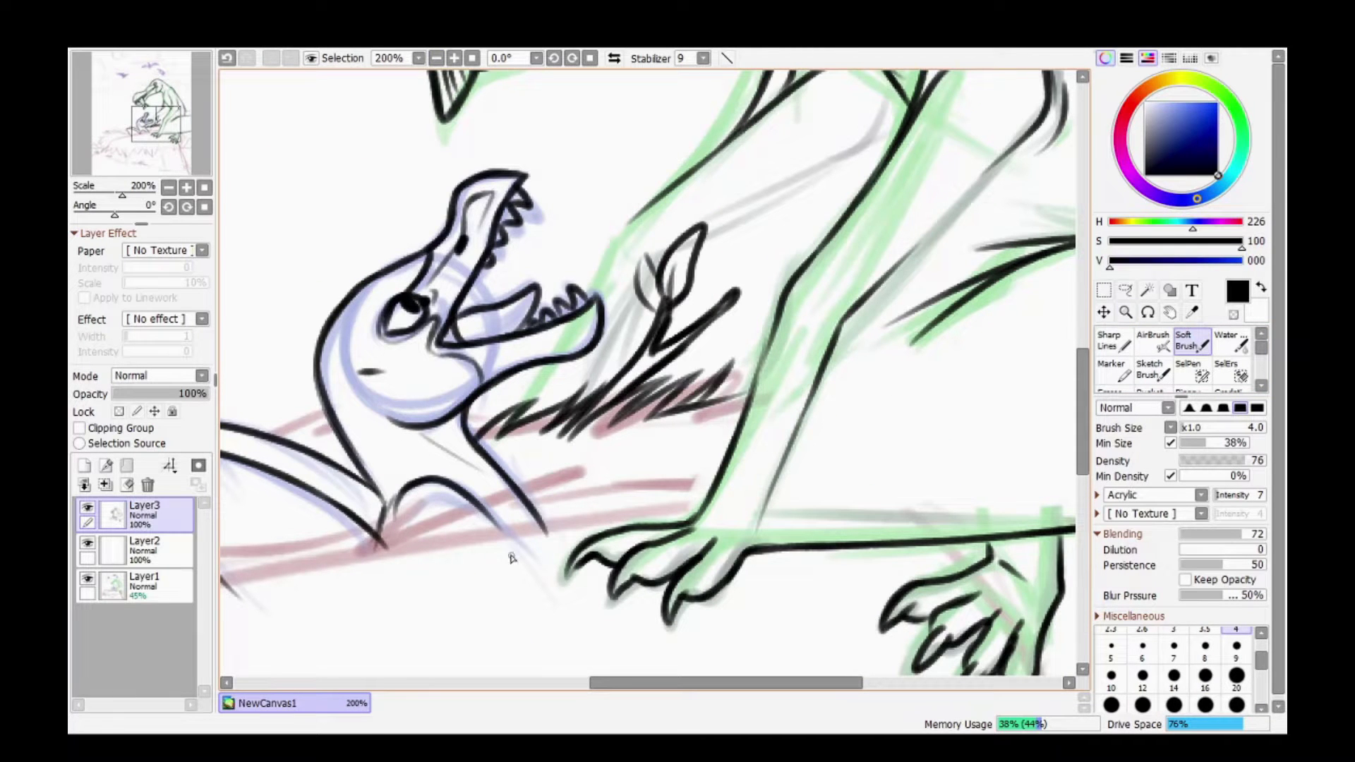
pyautogui.hscroll(-3, 710, 486)
pyautogui.hotkey('ctrl', 'z')
pyautogui.hotkey('ctrl', 'z')
pyautogui.hotkey('ctrl', 'z')
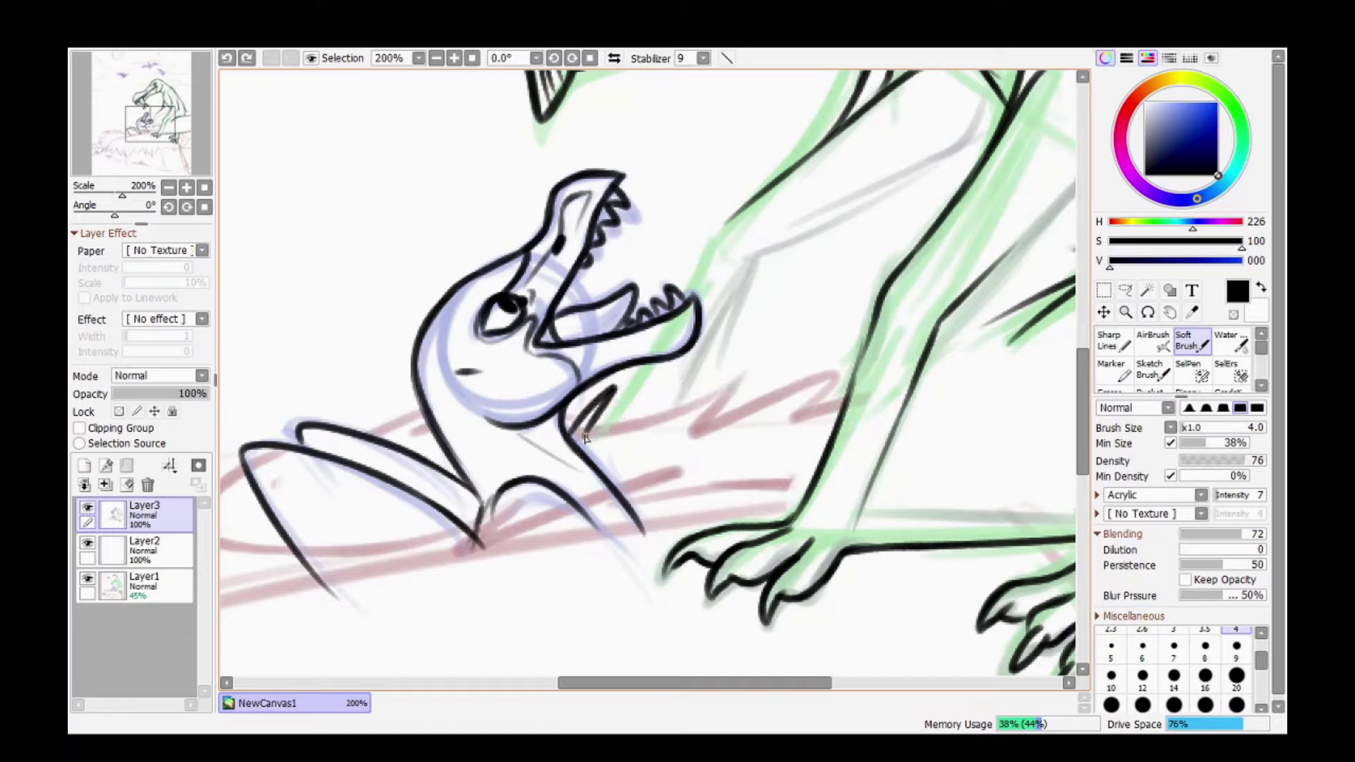
# Ink spiky grass between the hatchling and the adult's leg, and ink the lower edge of the adult's far arm.
pyautogui.moveTo(578, 431); pyautogui.dragTo(766, 388)
pyautogui.moveTo(628, 444); pyautogui.dragTo(698, 434)
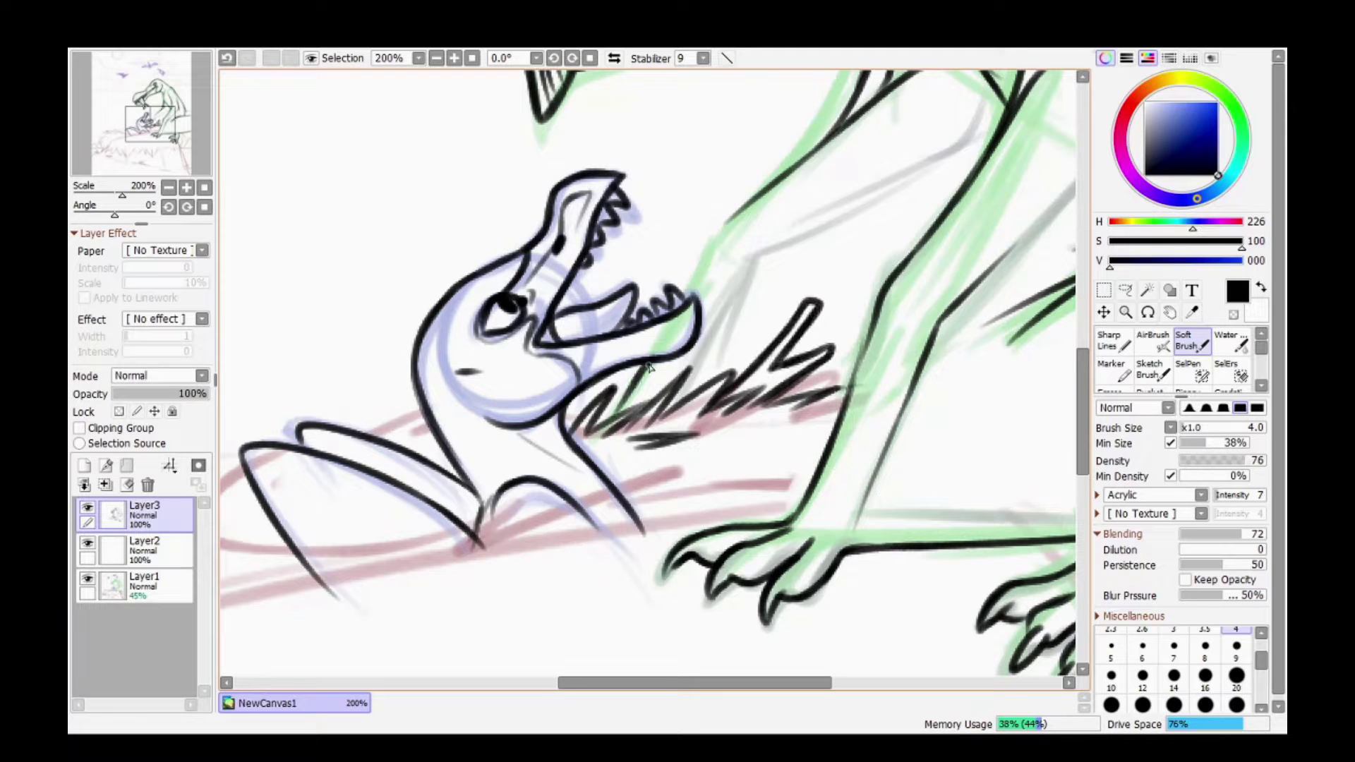
pyautogui.moveTo(988, 113); pyautogui.dragTo(745, 264)
pyautogui.moveTo(731, 212); pyautogui.dragTo(709, 278)
# Ink spiky grass along the nest's back rim, from behind the hatchling out to the nest's left end.
pyautogui.hscroll(-12, 710, 278)
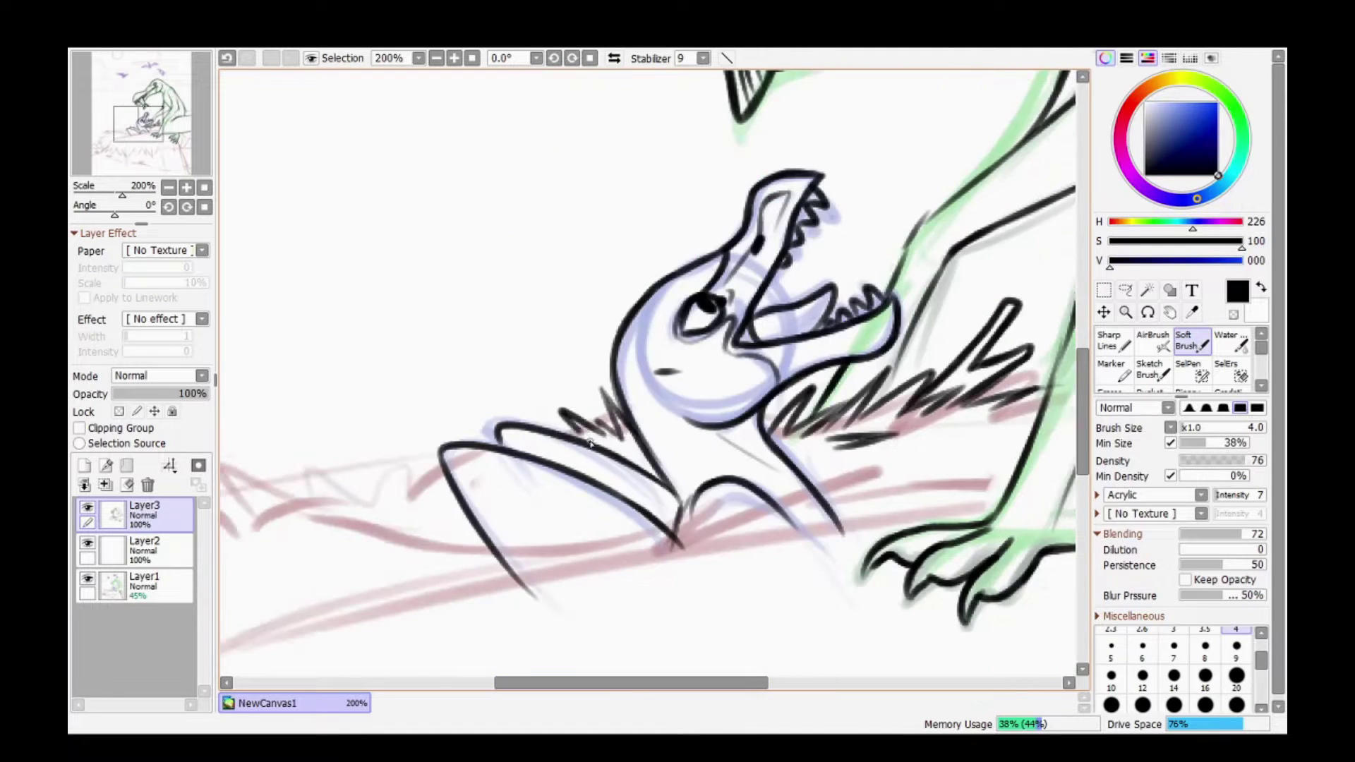
pyautogui.moveTo(628, 445); pyautogui.dragTo(416, 473)
pyautogui.hscroll(-5, 417, 472)
pyautogui.moveTo(589, 487); pyautogui.dragTo(504, 554)
pyautogui.hotkey('ctrl', 'z')
pyautogui.moveTo(604, 530); pyautogui.dragTo(424, 545)
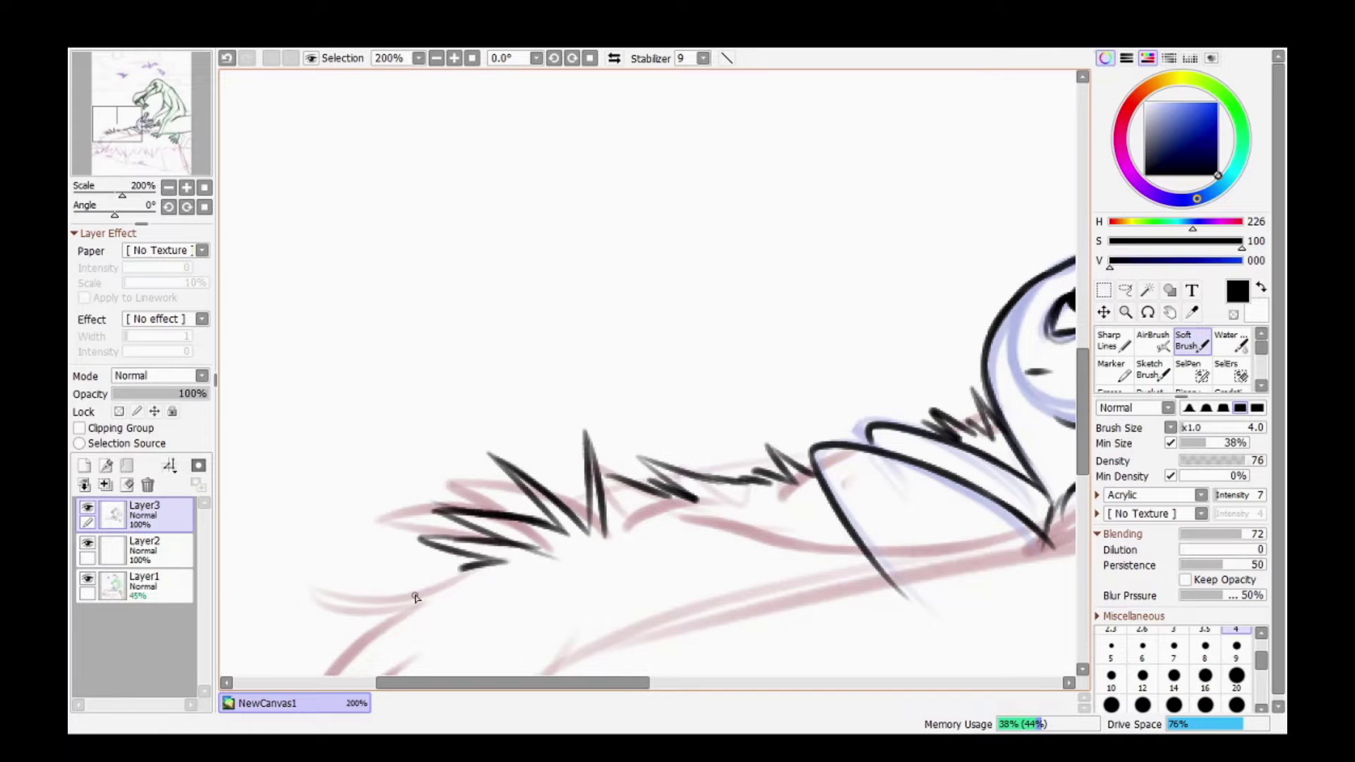
# Ink the grassy left side of the nest, its front rim and small tufts beside the hatchling.
pyautogui.scroll(-10, 595, 497)
pyautogui.moveTo(372, 305)
pyautogui.mouseDown()
pyautogui.moveTo(438, 463)
pyautogui.moveTo(557, 494)
pyautogui.moveTo(708, 569)
pyautogui.moveTo(797, 578)
pyautogui.mouseUp()
pyautogui.moveTo(631, 190)
pyautogui.mouseDown()
pyautogui.moveTo(767, 141)
pyautogui.moveTo(892, 205)
pyautogui.moveTo(966, 189)
pyautogui.moveTo(921, 169)
pyautogui.moveTo(777, 237)
pyautogui.moveTo(664, 234)
pyautogui.mouseUp()
pyautogui.hscroll(5, 614, 294)
pyautogui.hscroll(5, 894, 133)
# Draw spiky grass blades in blue around both of the adult's clawed feet on a new layer.
pyautogui.hotkey('ctrl', 'shift', 'n')
pyautogui.press('x')
pyautogui.hscroll(10, 981, 240)
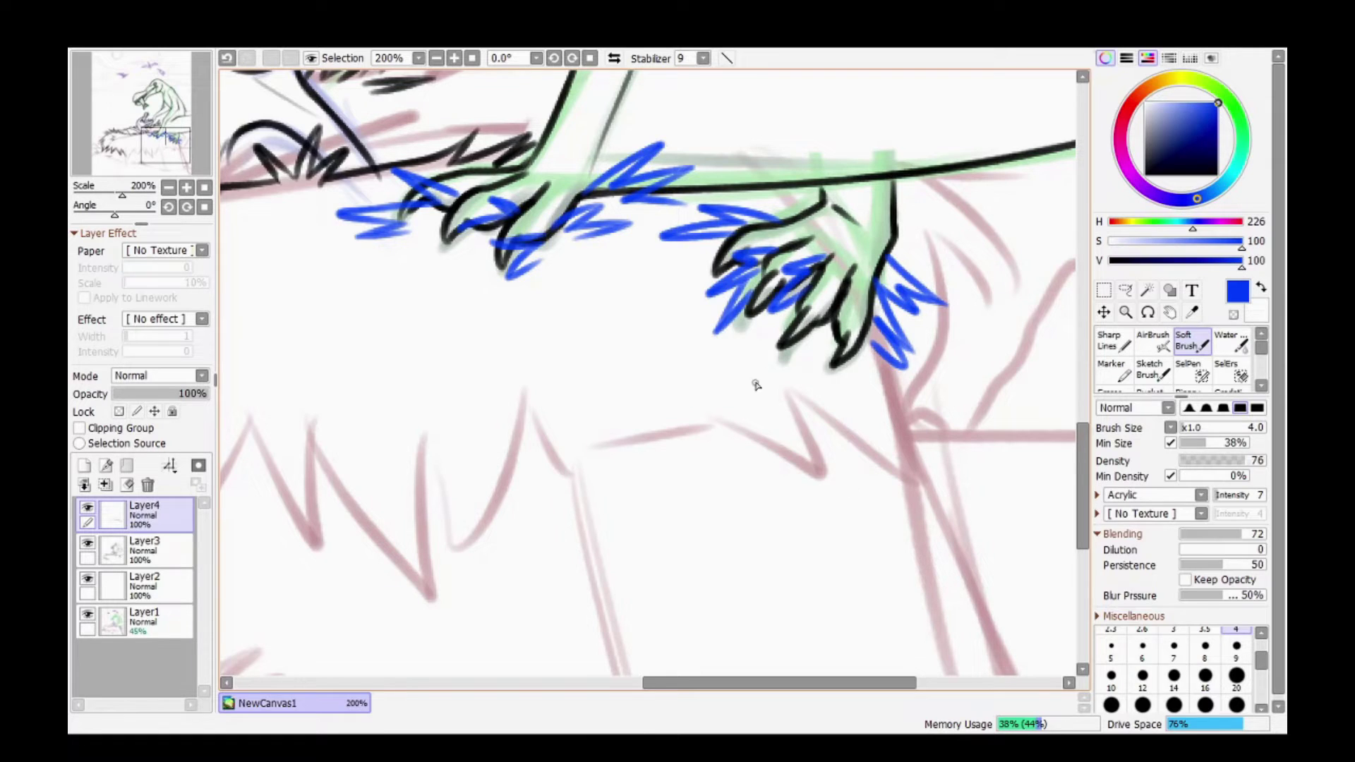
# Erase the foot lines covered by the blue grass, merge the grass layer into the line art and turn it black.
pyautogui.press('e')
pyautogui.keyDown('ctrl'); pyautogui.keyDown('shift'); pyautogui.click(812, 272); pyautogui.keyUp('shift'); pyautogui.keyUp('ctrl')
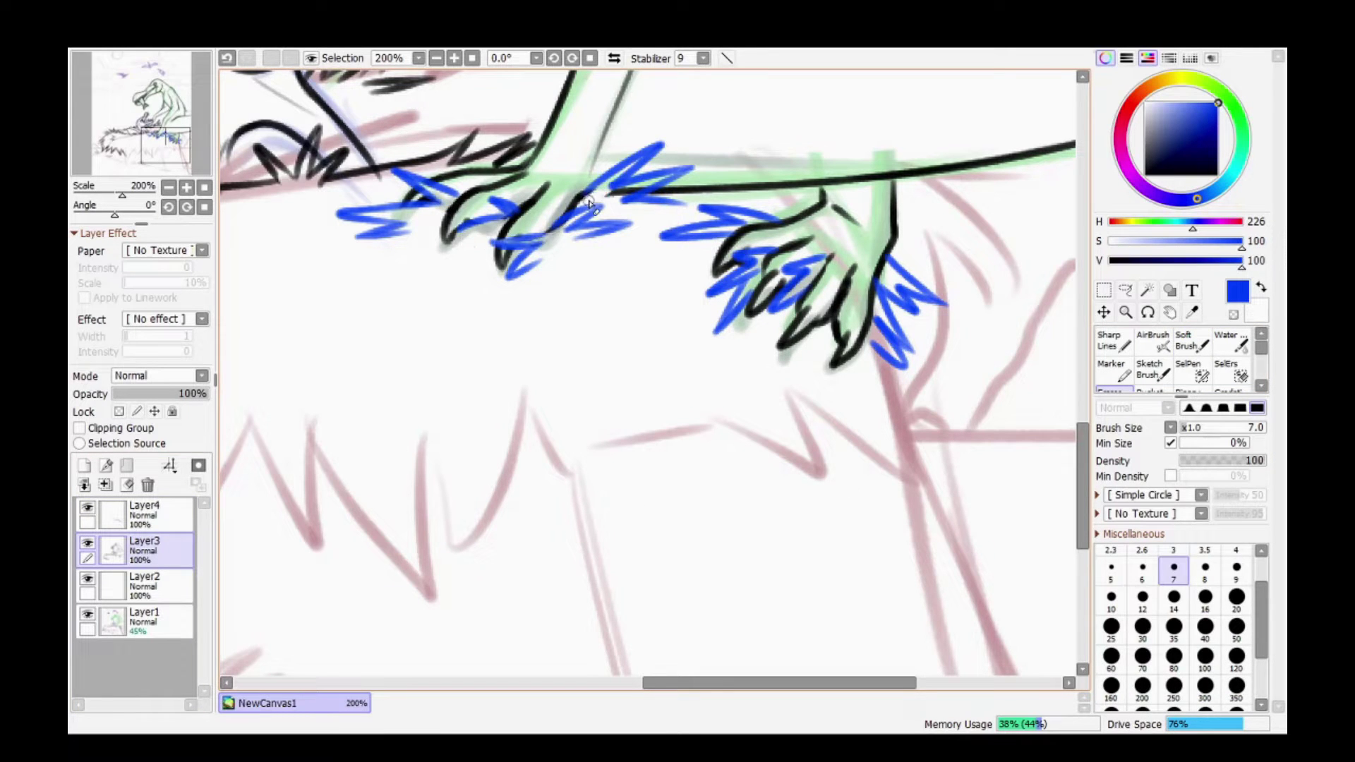
pyautogui.hotkey('ctrl', 'e')
pyautogui.press('x')
# Ink jagged grass down the nest's right side and along its lower right edge below the rear foot.
pyautogui.press('b')
pyautogui.moveTo(1036, 180); pyautogui.dragTo(939, 437)
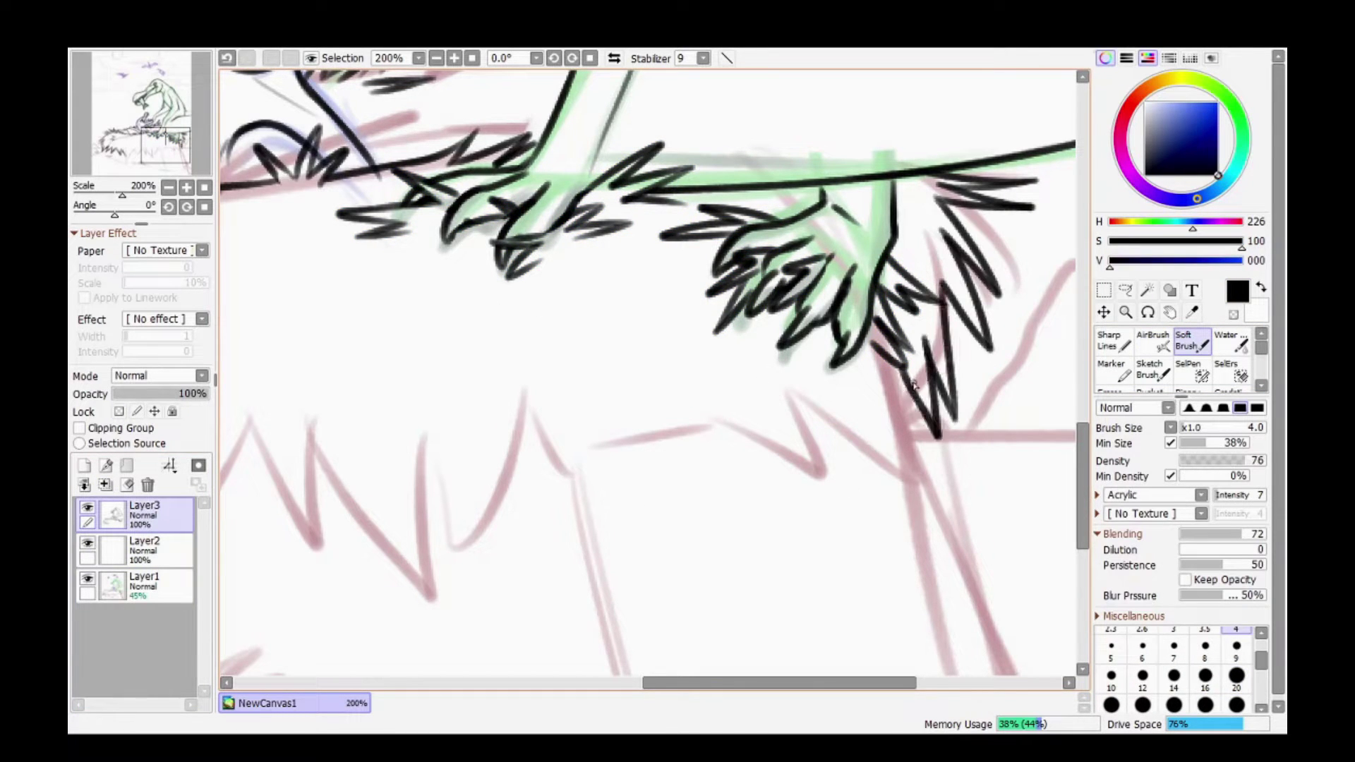
pyautogui.moveTo(868, 390)
pyautogui.mouseDown()
pyautogui.moveTo(830, 419)
pyautogui.moveTo(724, 406)
pyautogui.mouseUp()
pyautogui.scroll(3, 575, 241)
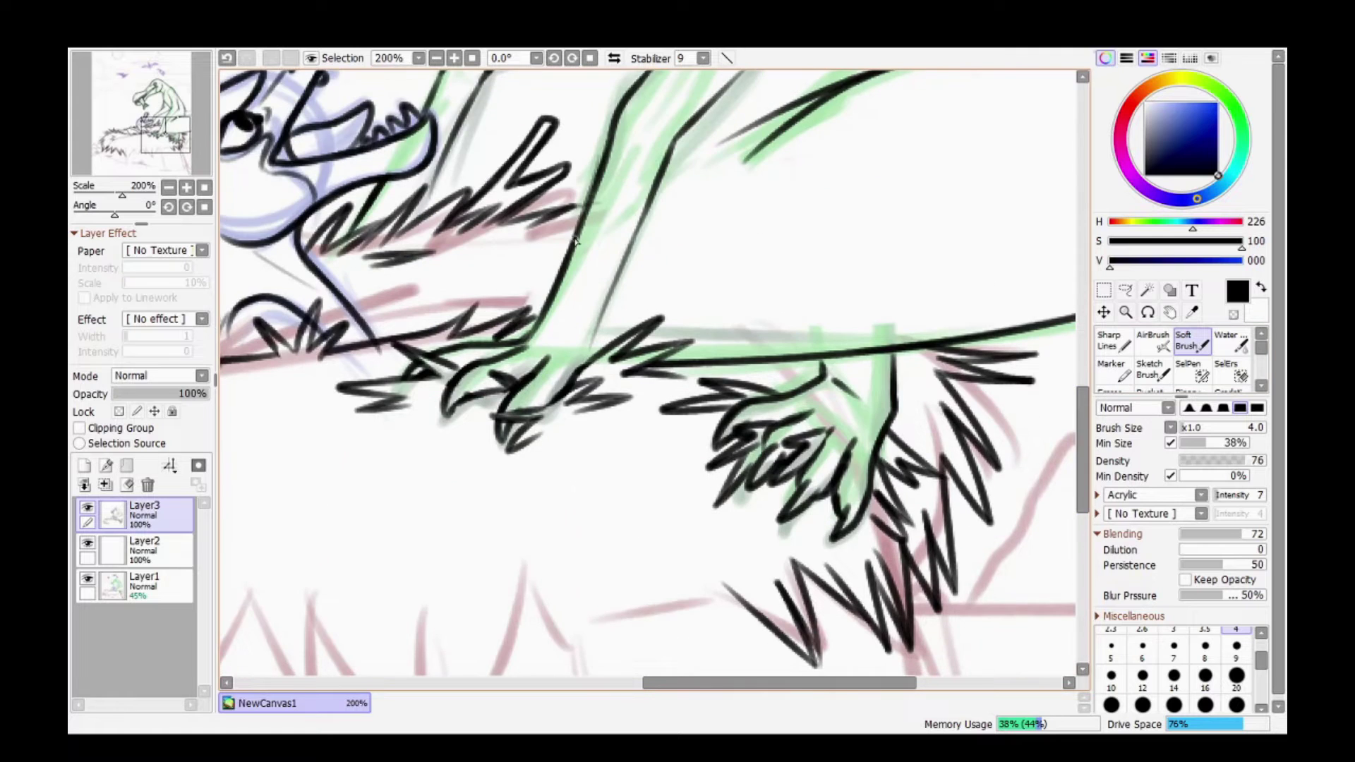
# Ink the fringe of pointed grass blades along the rest of the nest's lower edge.
pyautogui.scroll(-3, 852, 335)
pyautogui.hscroll(-3, 450, 200)
pyautogui.moveTo(650, 452)
pyautogui.mouseDown()
pyautogui.moveTo(845, 459)
pyautogui.moveTo(1058, 495)
pyautogui.mouseUp()
pyautogui.hscroll(-3, 882, 458)
pyautogui.scroll(5, 776, 656)
pyautogui.moveTo(798, 424)
pyautogui.mouseDown()
pyautogui.moveTo(845, 515)
pyautogui.moveTo(976, 423)
pyautogui.mouseUp()
# Ink the sloping ground line below the nest with scattered grass tufts.
pyautogui.press('-')
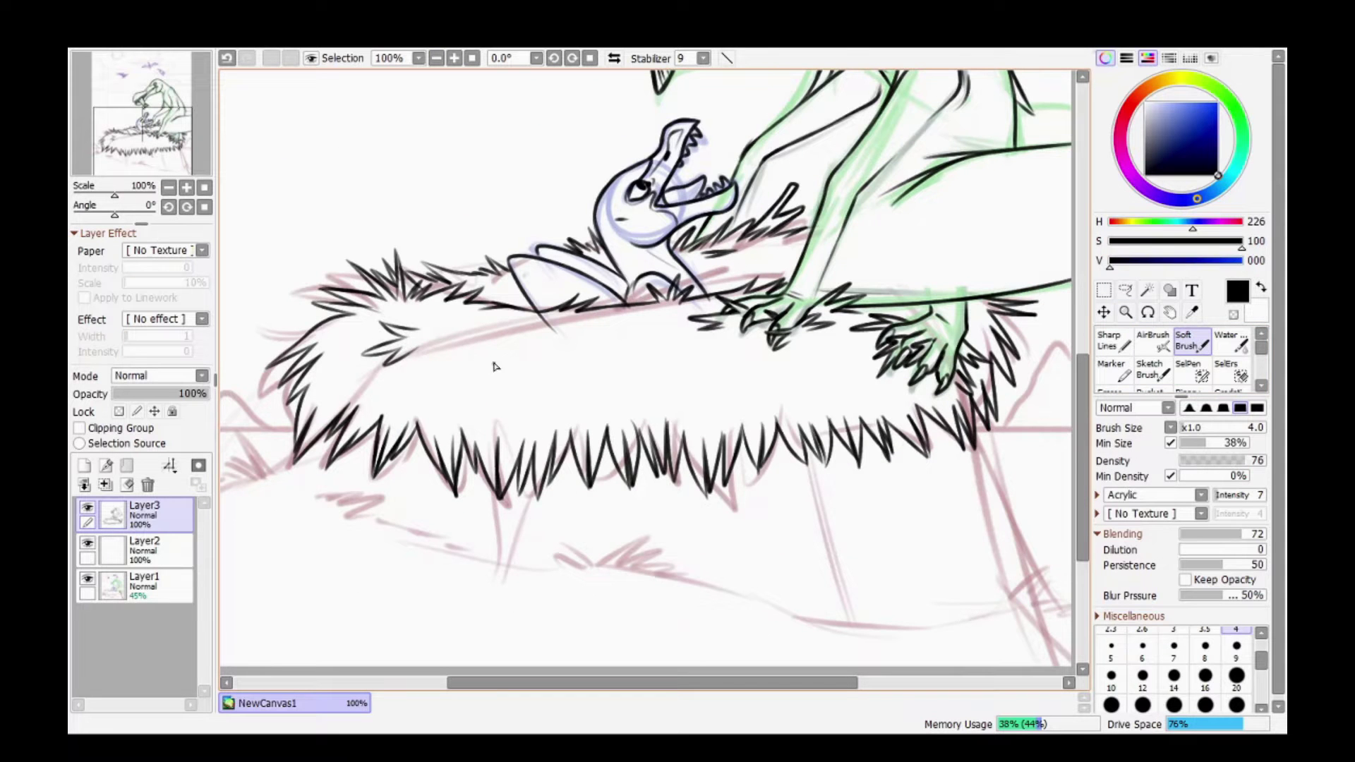
pyautogui.hscroll(-3, 572, 637)
pyautogui.moveTo(387, 471)
pyautogui.mouseDown()
pyautogui.moveTo(554, 517)
pyautogui.moveTo(585, 510)
pyautogui.mouseUp()
pyautogui.moveTo(702, 547); pyautogui.dragTo(777, 565)
pyautogui.hscroll(3, 705, 565)
pyautogui.moveTo(319, 592); pyautogui.dragTo(353, 573)
pyautogui.moveTo(533, 619); pyautogui.dragTo(577, 599)
pyautogui.hscroll(3, 565, 607)
pyautogui.moveTo(395, 558); pyautogui.dragTo(734, 630)
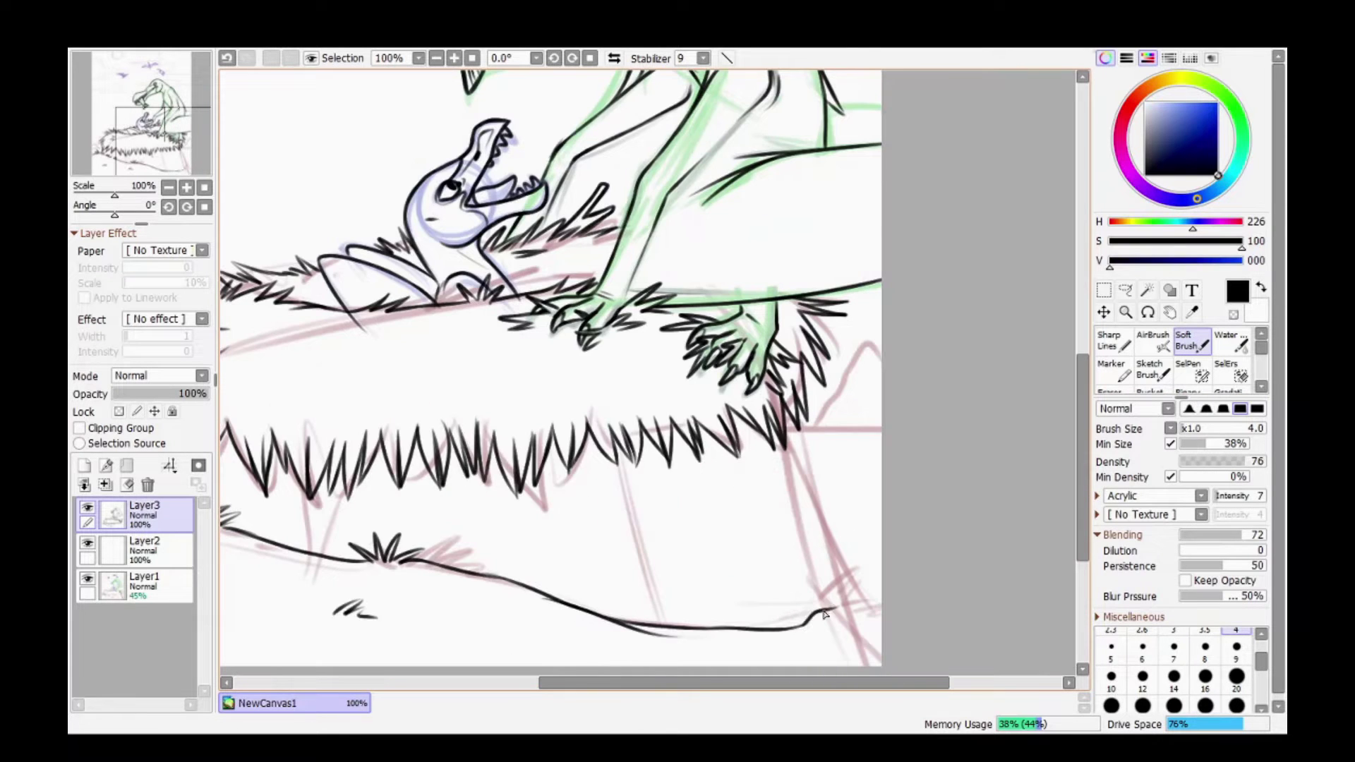
# Ink the support edges running from the nest's underside to the ground, with grass tufts at the right base.
pyautogui.keyDown('ctrl'); pyautogui.click(794, 628); pyautogui.keyUp('ctrl')
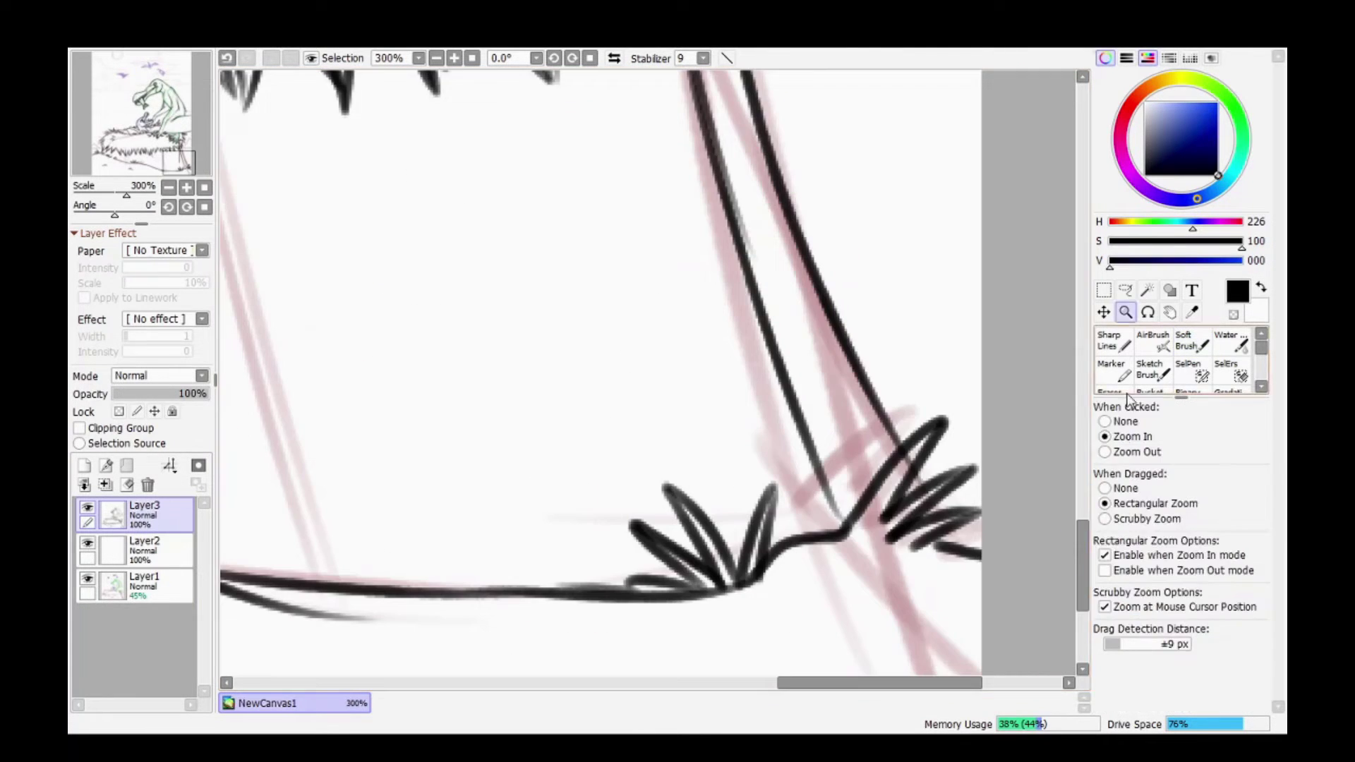
pyautogui.keyDown('ctrl'); pyautogui.keyDown('alt'); pyautogui.click(572, 663); pyautogui.keyUp('alt'); pyautogui.keyUp('ctrl')
pyautogui.keyDown('ctrl'); pyautogui.click(887, 315); pyautogui.keyUp('ctrl')
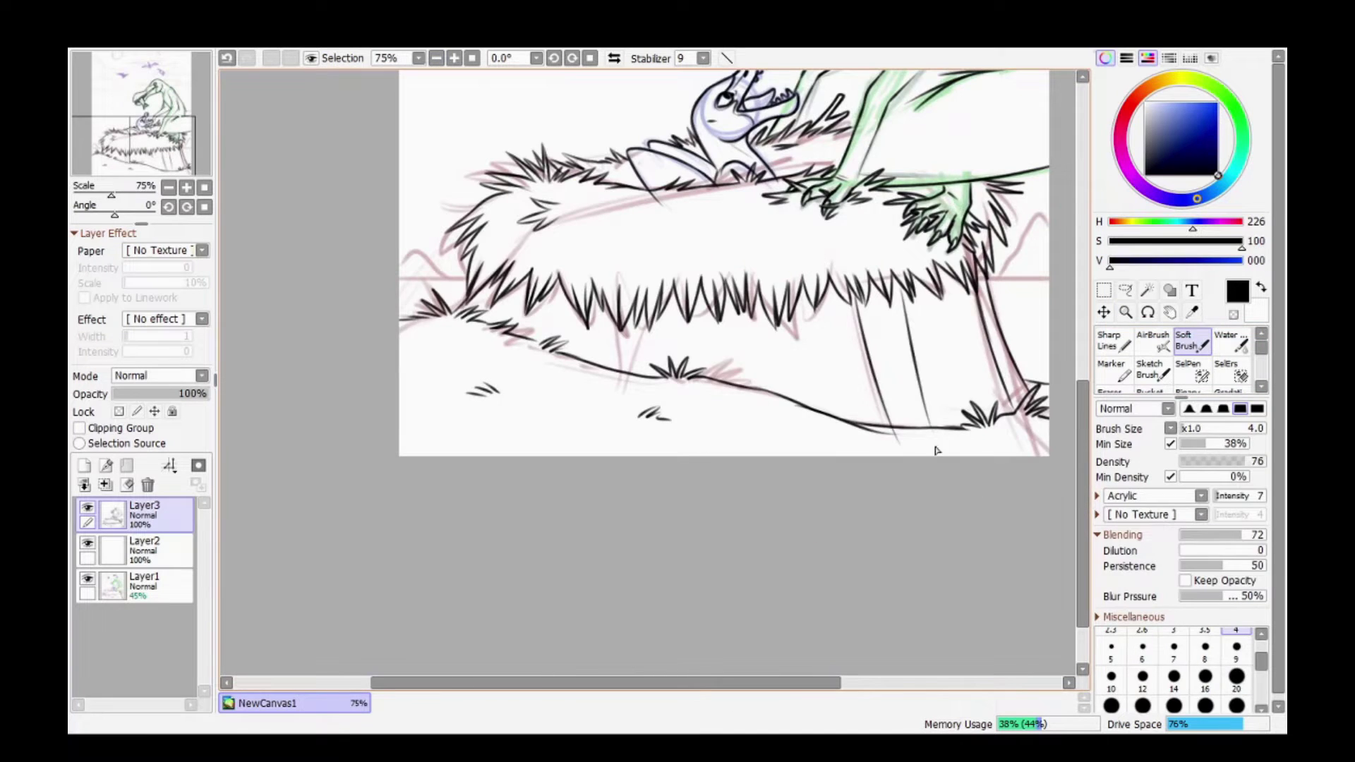
pyautogui.keyDown('ctrl'); pyautogui.click(925, 429); pyautogui.keyUp('ctrl')
pyautogui.keyDown('ctrl'); pyautogui.click(926, 429); pyautogui.keyUp('ctrl')
pyautogui.scroll(2, 416, 109)
pyautogui.keyDown('ctrl'); pyautogui.keyDown('alt'); pyautogui.click(416, 110); pyautogui.keyUp('alt'); pyautogui.keyUp('ctrl')
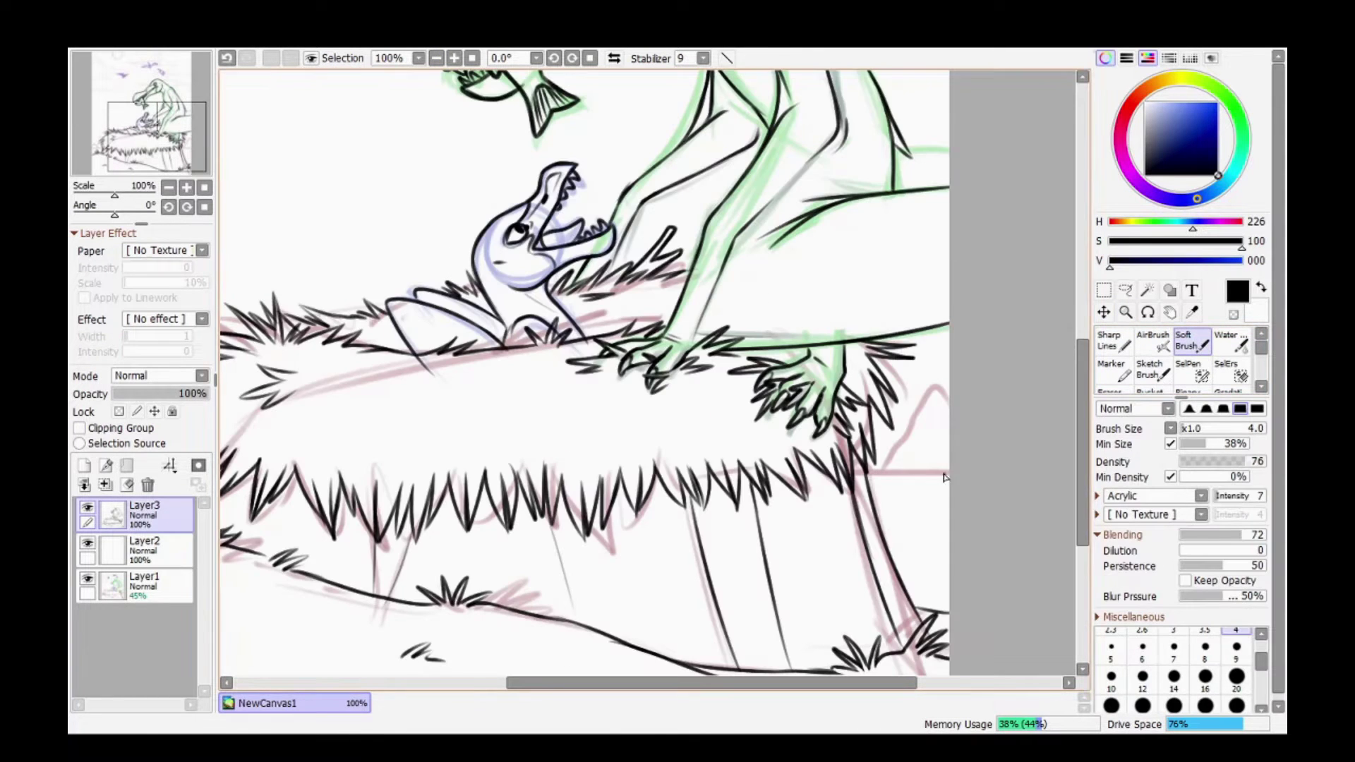
# Add a new layer and draw a straight horizontal horizon line across the canvas behind the nest.
pyautogui.click(169, 465)
pyautogui.click(84, 465)
pyautogui.click(148, 485)
pyautogui.keyDown('ctrl'); pyautogui.click(423, 447); pyautogui.keyUp('ctrl')
# Erase the part of the horizon line that crosses the nest.
pyautogui.press('e')
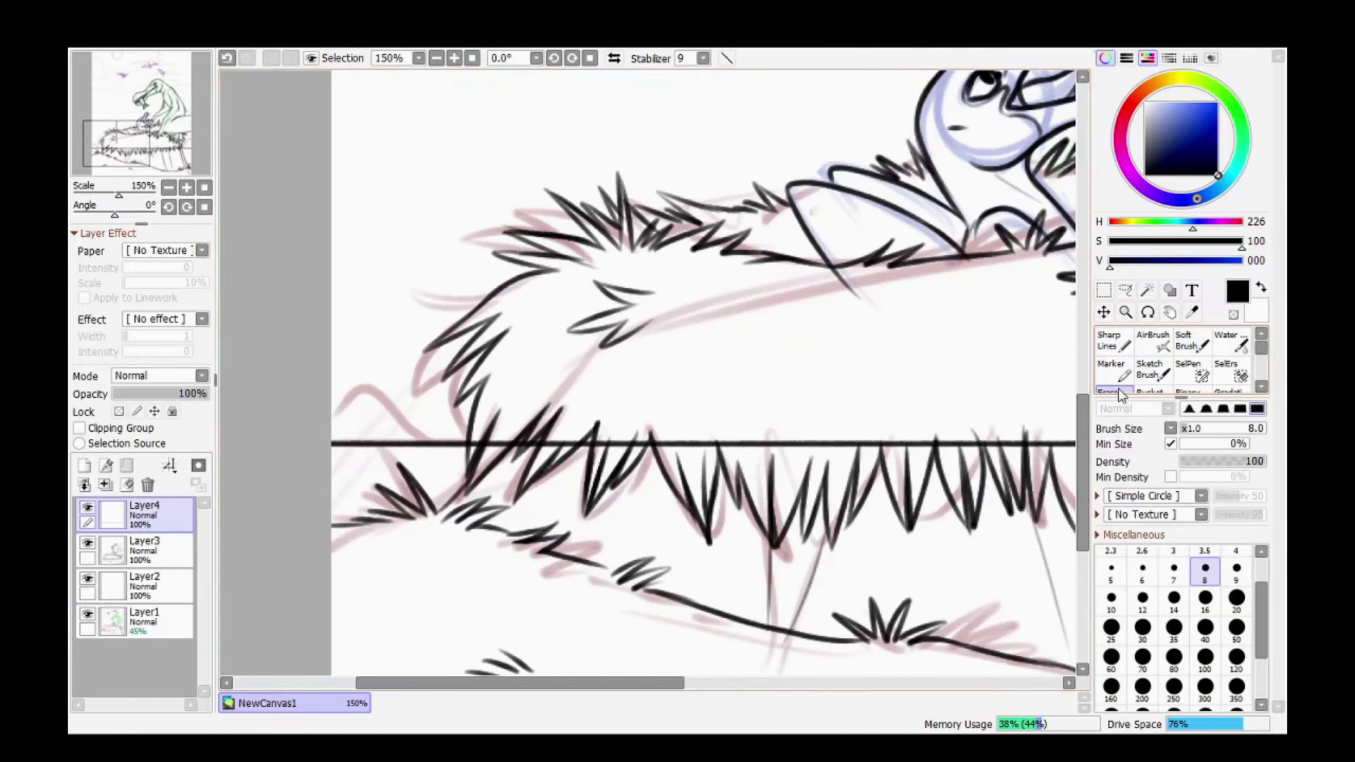
pyautogui.scroll(3, 564, 353)
pyautogui.click(436, 59)
pyautogui.click(453, 58)
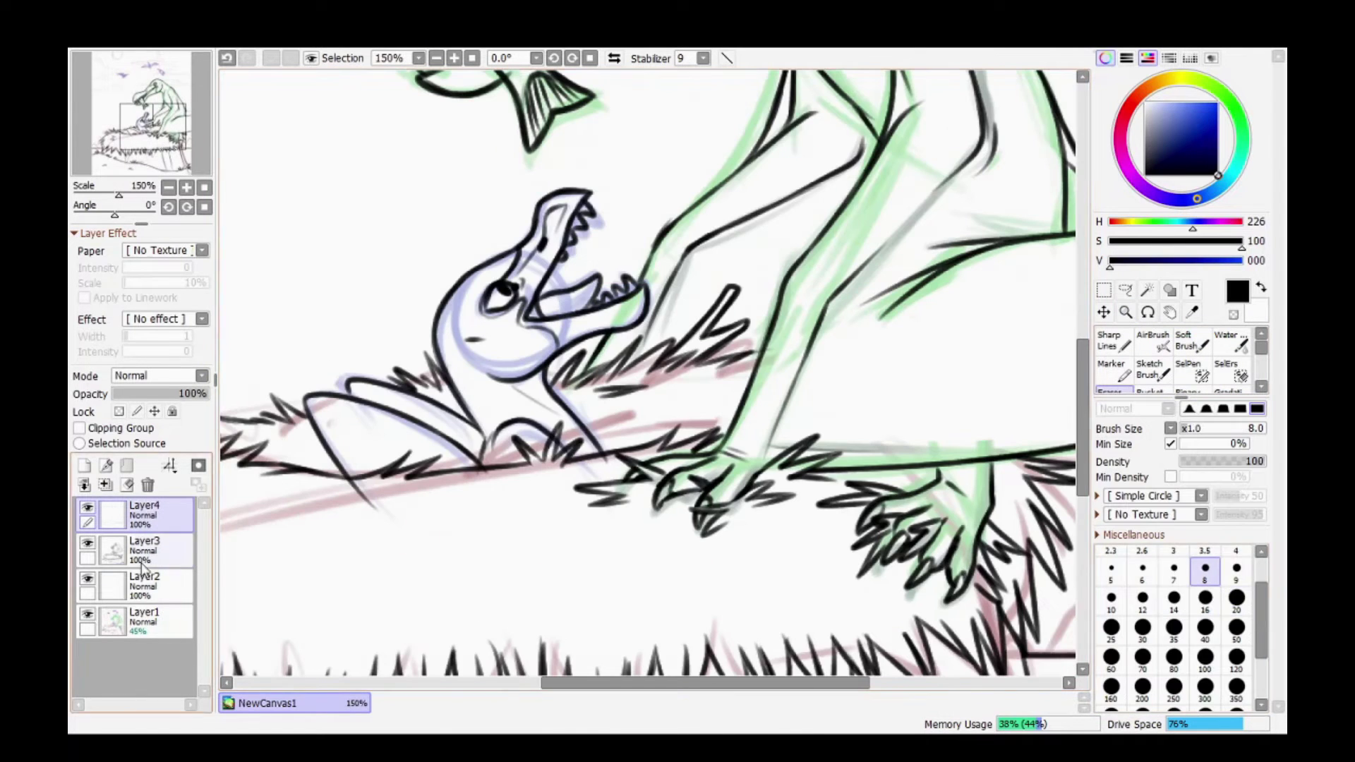
# Replace the upright twig behind the hatchling with grass blades on the line art layer.
pyautogui.click(144, 551)
pyautogui.click(1188, 341)
pyautogui.moveTo(685, 363); pyautogui.dragTo(717, 353)
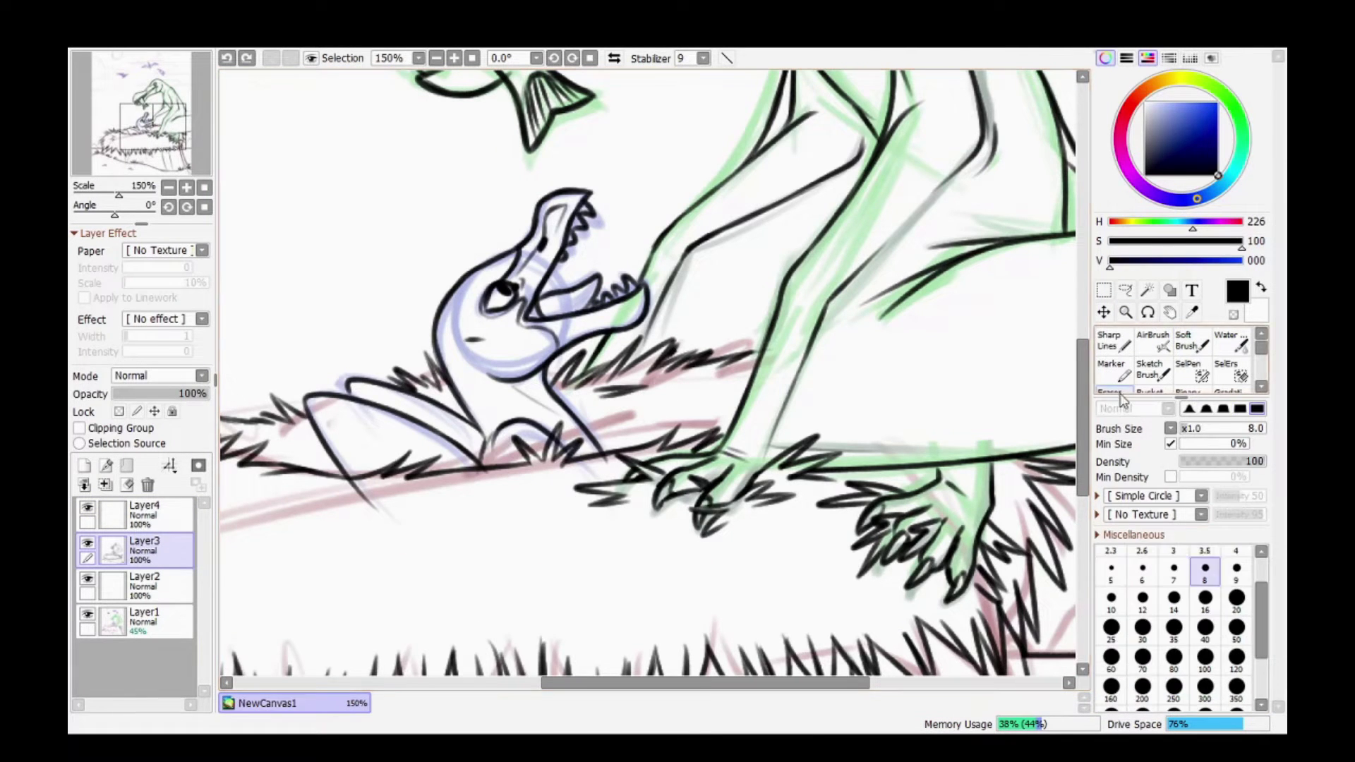
# Add grass strokes near the adult's front foot and small blade marks on the nest's front surface.
pyautogui.keyDown('ctrl'); pyautogui.keyDown('alt'); pyautogui.click(657, 395); pyautogui.keyUp('alt'); pyautogui.keyUp('ctrl')
pyautogui.keyDown('ctrl'); pyautogui.keyDown('alt'); pyautogui.click(624, 459); pyautogui.keyUp('alt'); pyautogui.keyUp('ctrl')
pyautogui.moveTo(623, 460); pyautogui.dragTo(678, 452)
pyautogui.scroll(2, 670, 458)
pyautogui.scroll(-4, 671, 424)
pyautogui.scroll(4, 752, 321)
pyautogui.moveTo(751, 321); pyautogui.dragTo(544, 342)
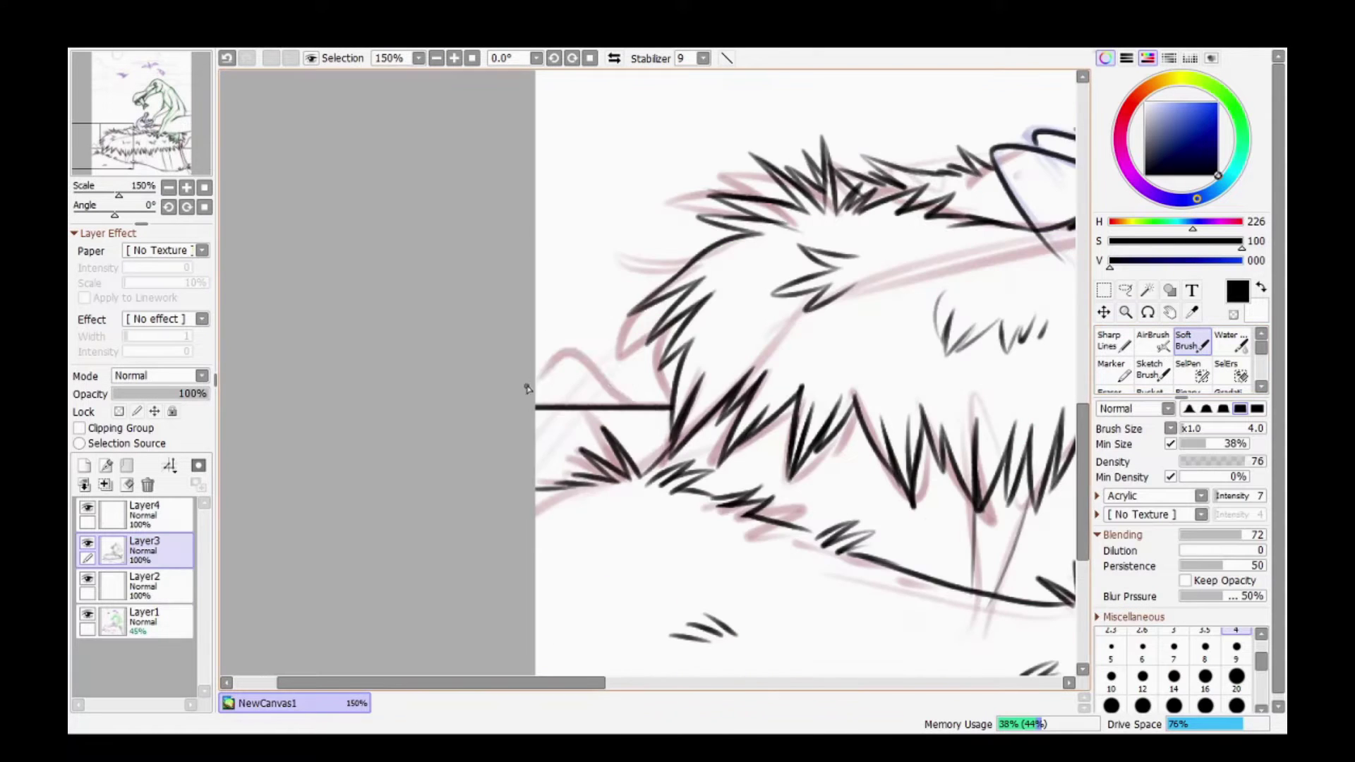
# Ink thin black outlines and details over the two purple pterosaur sketches above the adult using the Soft Brush at size 1.5.
pyautogui.moveTo(499, 115); pyautogui.dragTo(494, 282)
pyautogui.click(453, 58)
pyautogui.click(458, 61)
pyautogui.moveTo(667, 257); pyautogui.dragTo(676, 235)
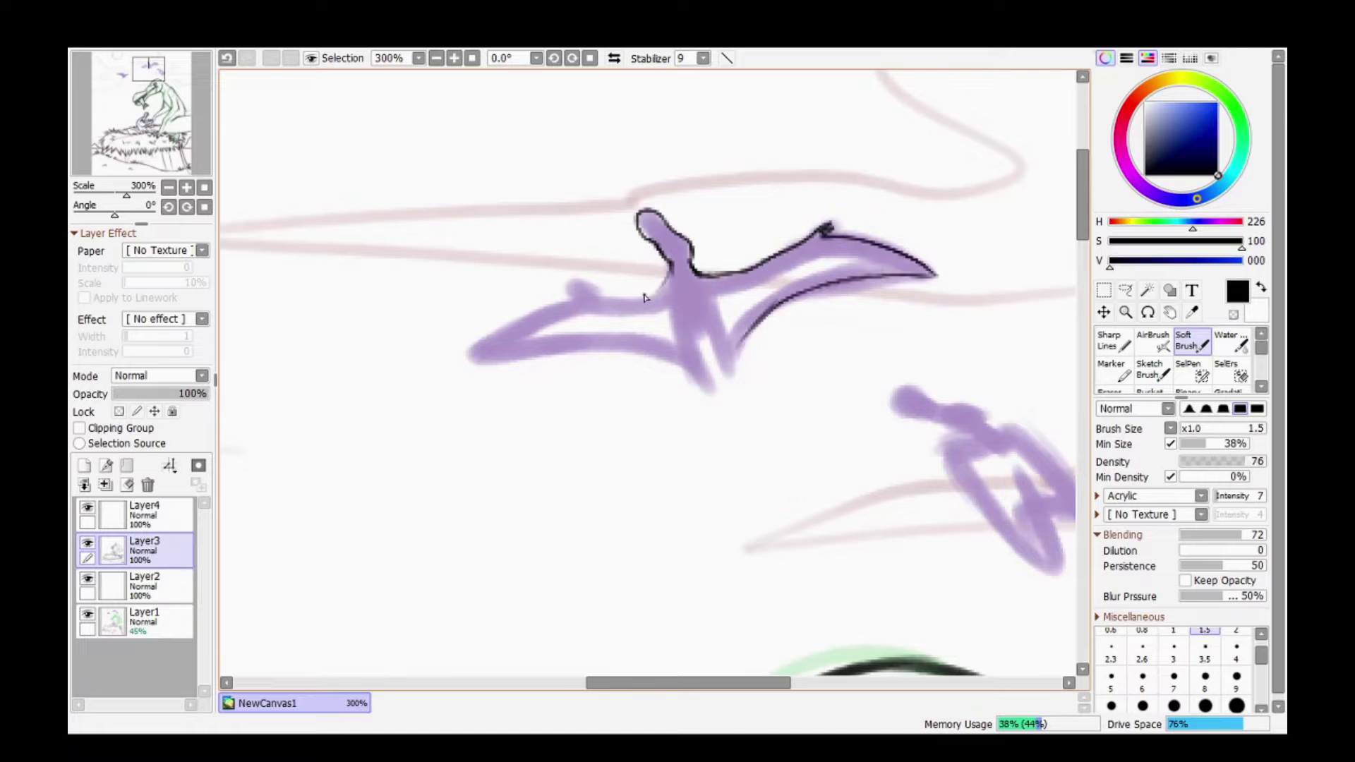
pyautogui.moveTo(701, 351)
pyautogui.mouseDown()
pyautogui.moveTo(727, 385)
pyautogui.moveTo(536, 384)
pyautogui.mouseUp()
pyautogui.moveTo(791, 417); pyautogui.dragTo(736, 421)
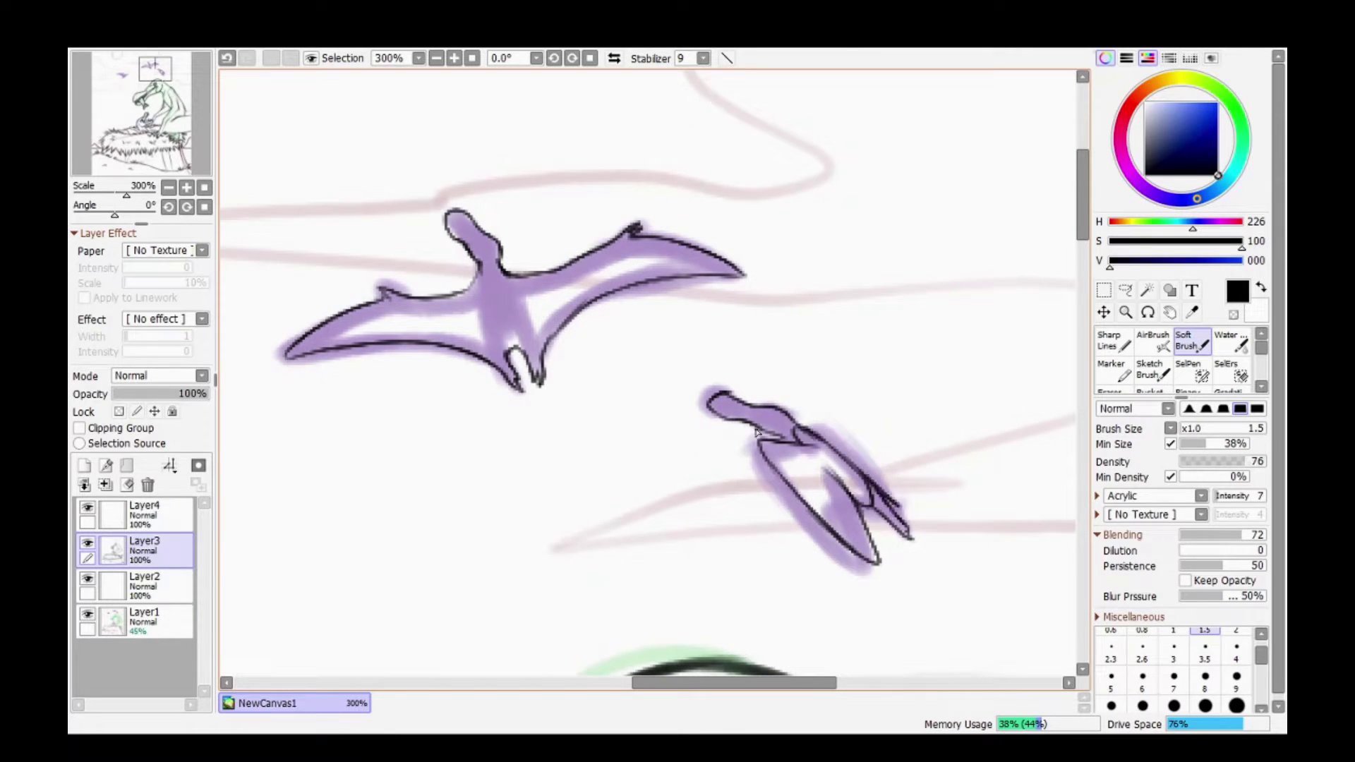
pyautogui.moveTo(499, 349); pyautogui.dragTo(696, 350)
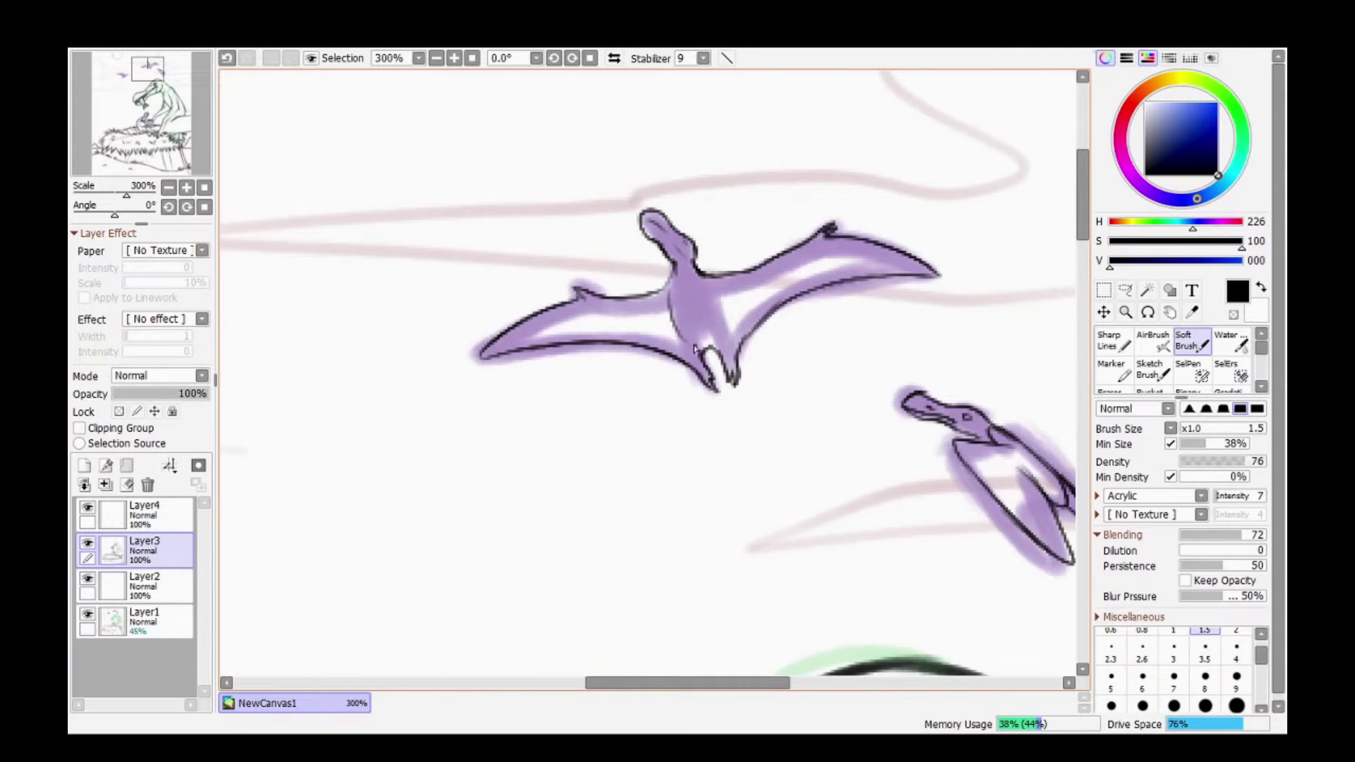
# Ink the third pterosaur, on the left of the sky, with its wings, head, eye and feet, undoing a stray stroke.
pyautogui.click(469, 421)
pyautogui.moveTo(704, 397); pyautogui.dragTo(720, 421)
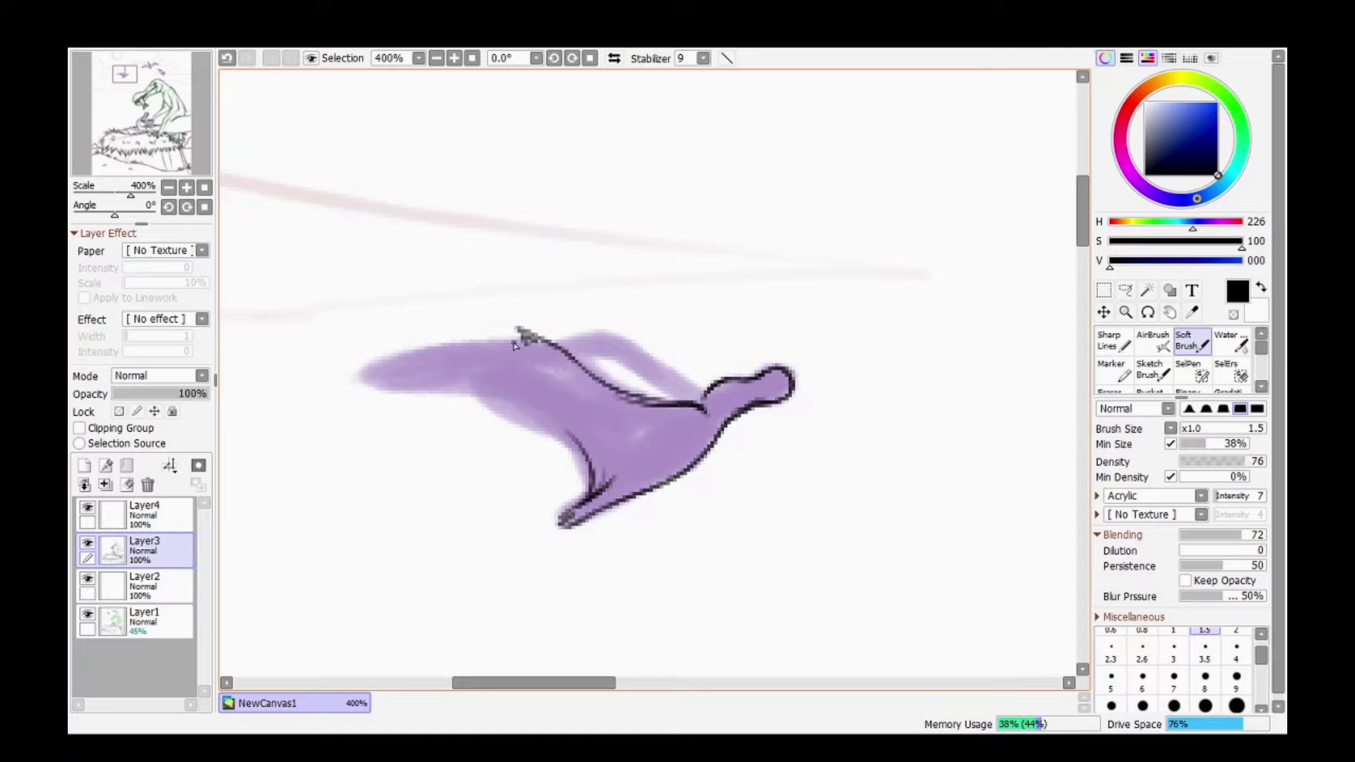
pyautogui.moveTo(514, 345); pyautogui.dragTo(588, 462)
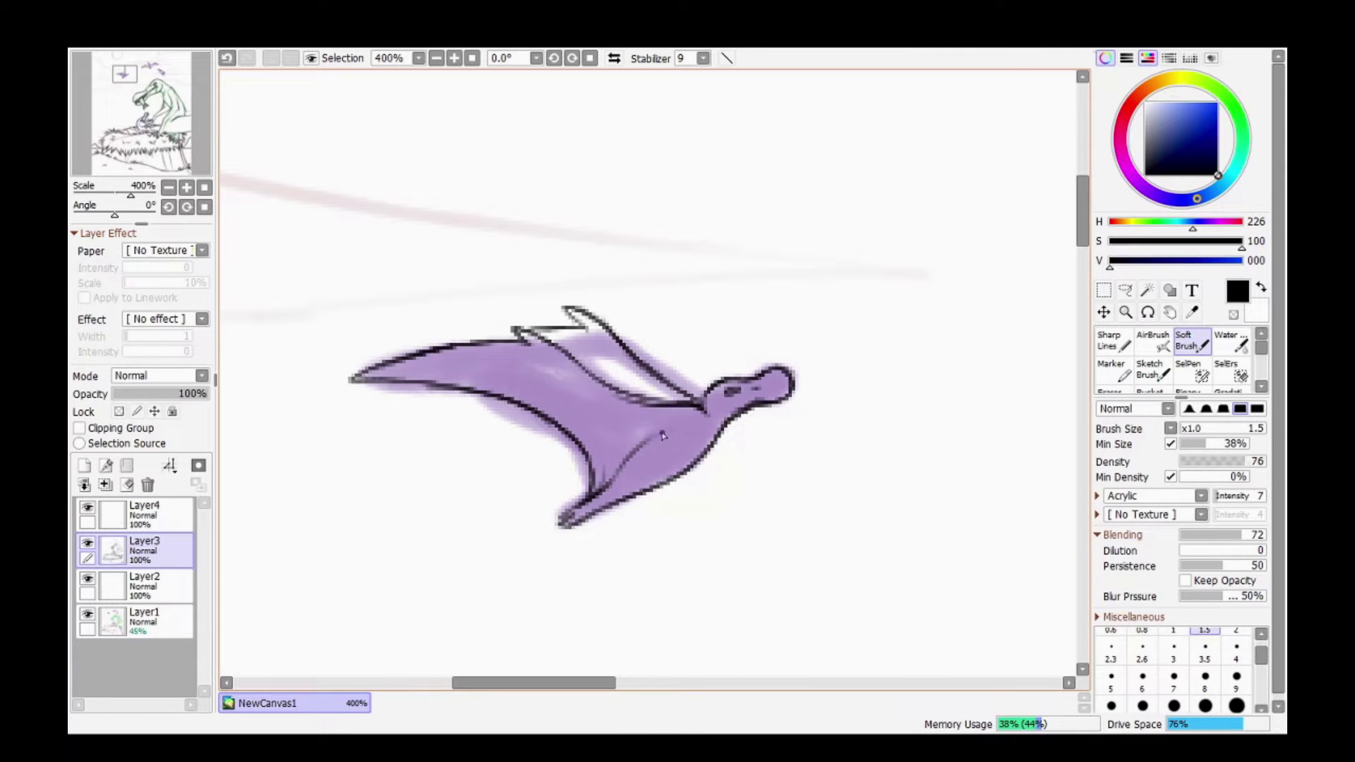
pyautogui.click(622, 683)
pyautogui.hotkey('ctrl', 'z')
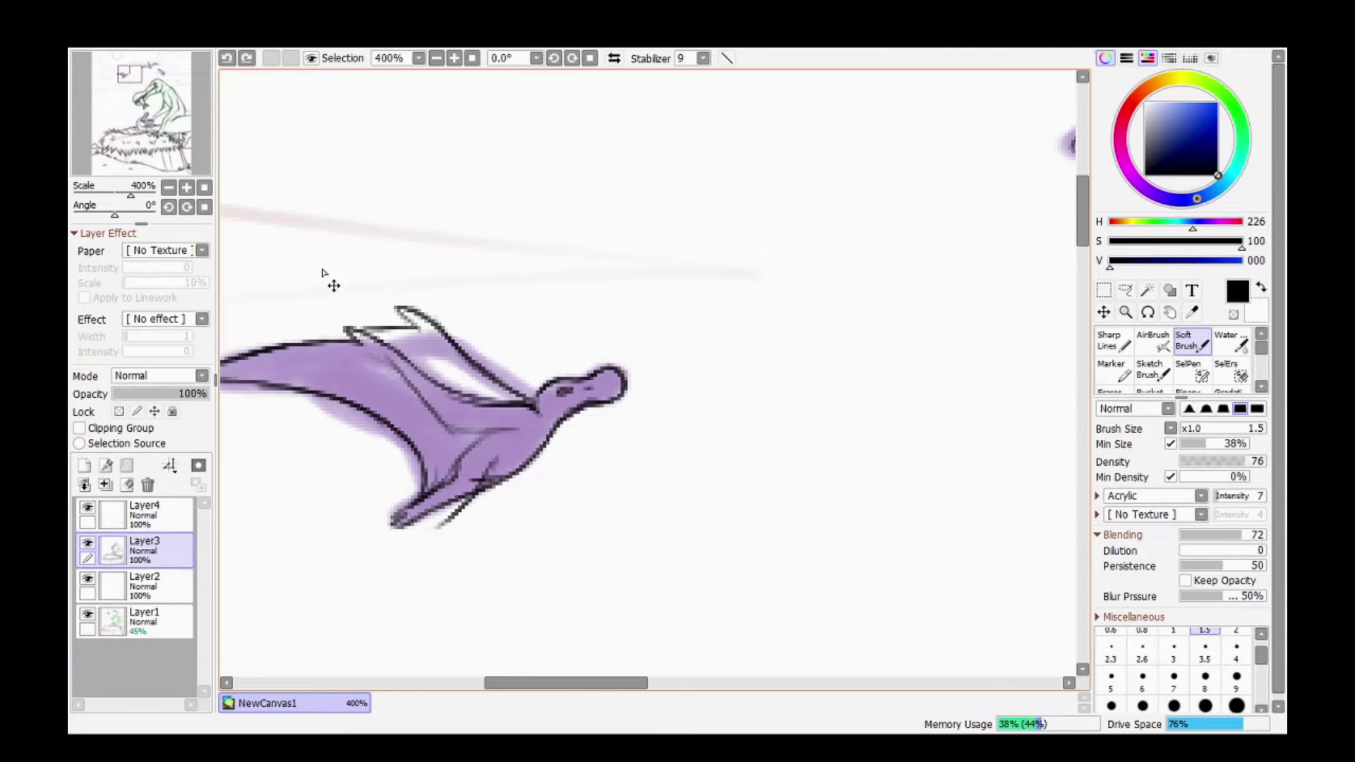
# Select the empty background around the line art with the Magic Wand and touch up the selection around the pterosaurs using the SelPen.
pyautogui.hotkey('ctrl', 'alt', 'space')
pyautogui.click(87, 580)
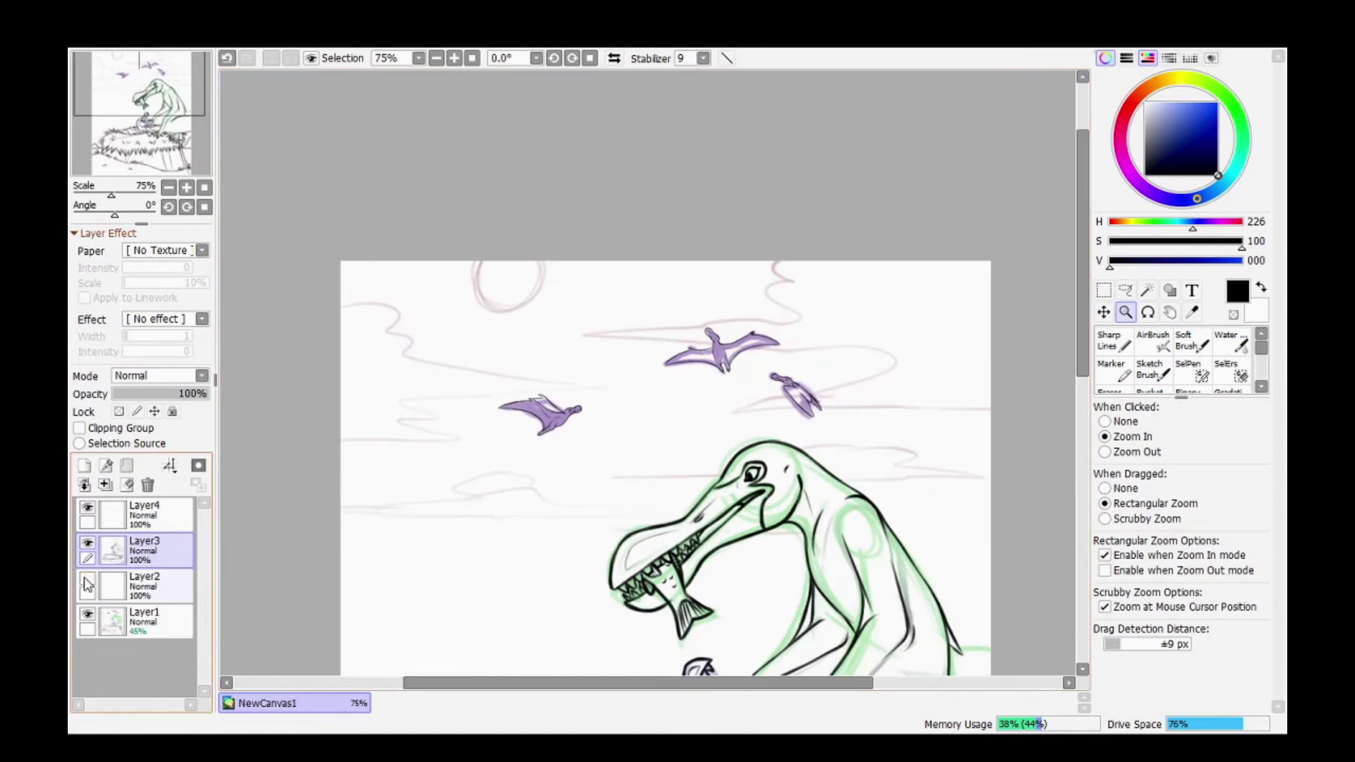
pyautogui.click(86, 579)
pyautogui.click(1147, 290)
pyautogui.click(1193, 369)
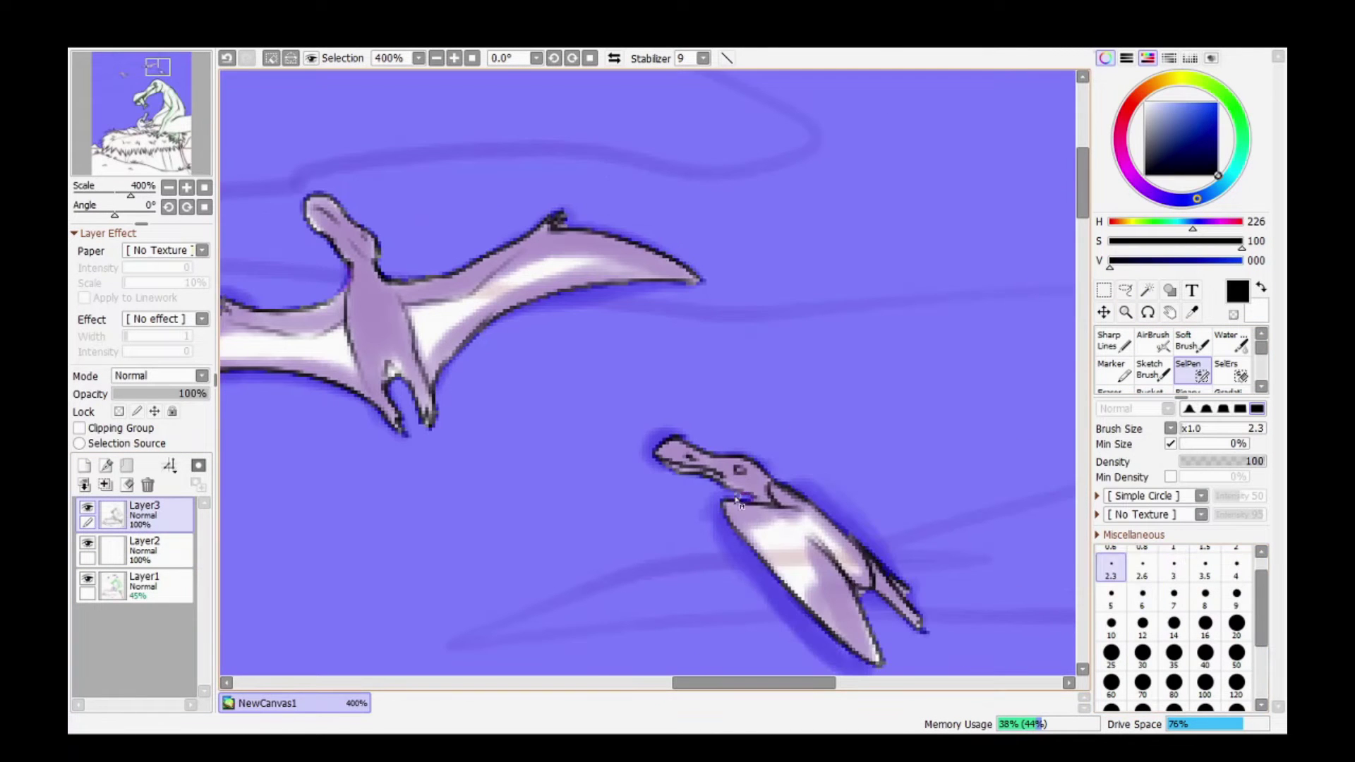
# Refine the background selection around the nest's grass blades and the hatchling's mouth with the Magic Wand and SelPen at size 3.5.
pyautogui.scroll(-10, 916, 597)
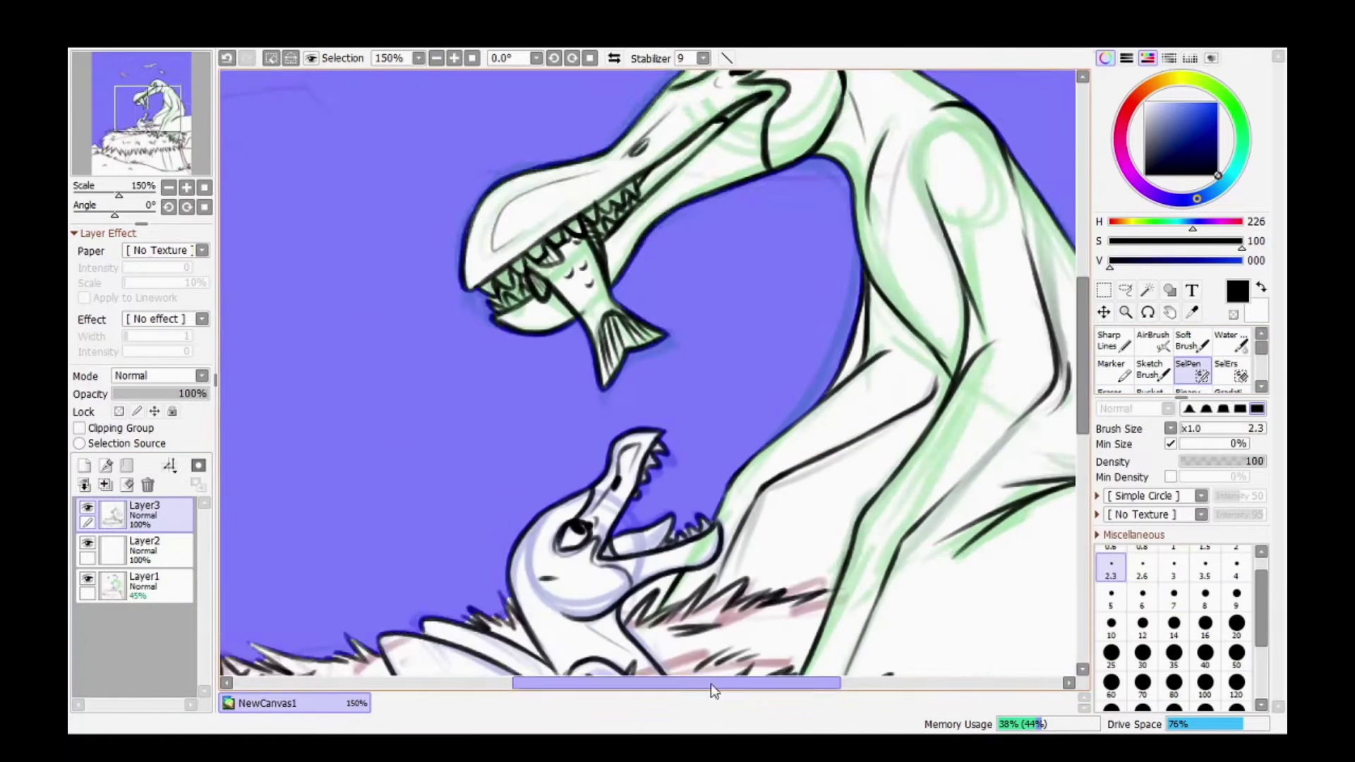
pyautogui.scroll(3, 710, 683)
pyautogui.press('w')
pyautogui.scroll(3, 879, 515)
pyautogui.press('e')
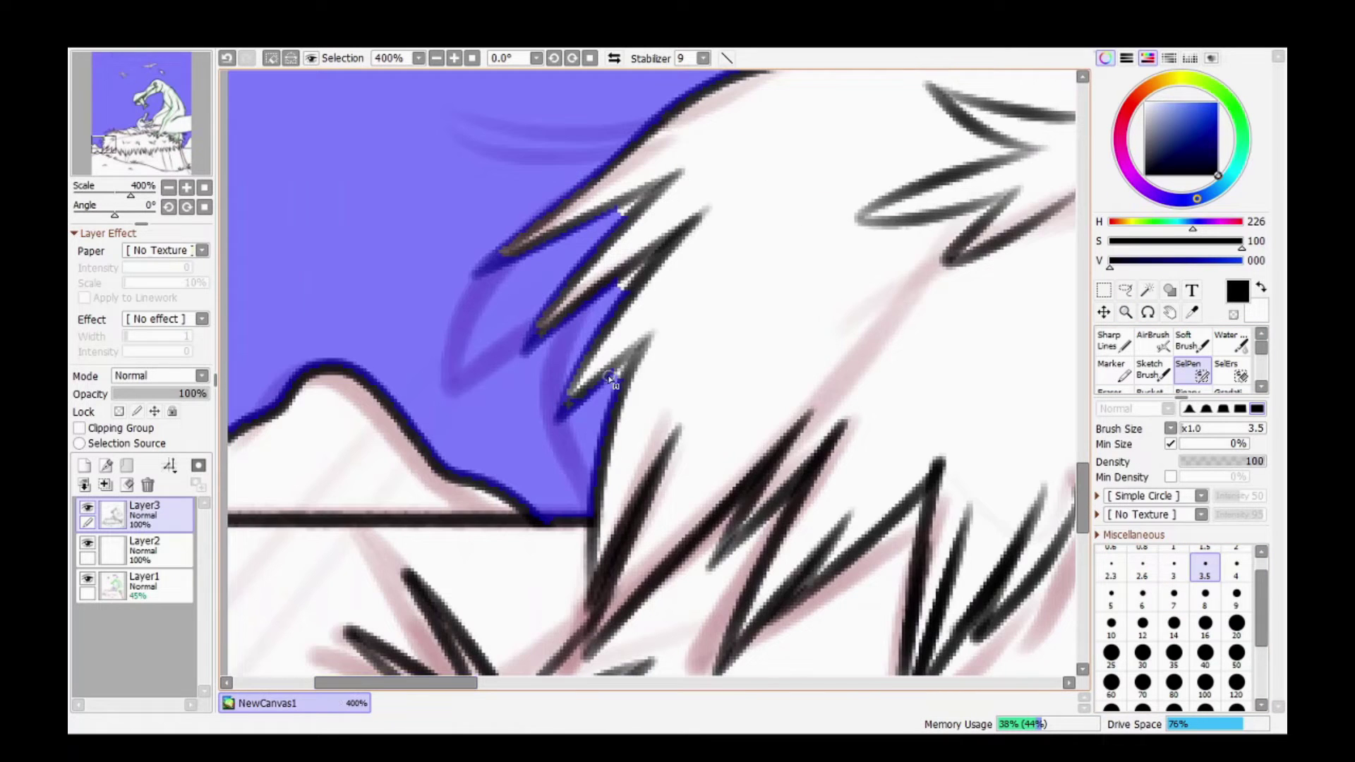
pyautogui.scroll(5, 604, 250)
pyautogui.hscroll(5, 627, 164)
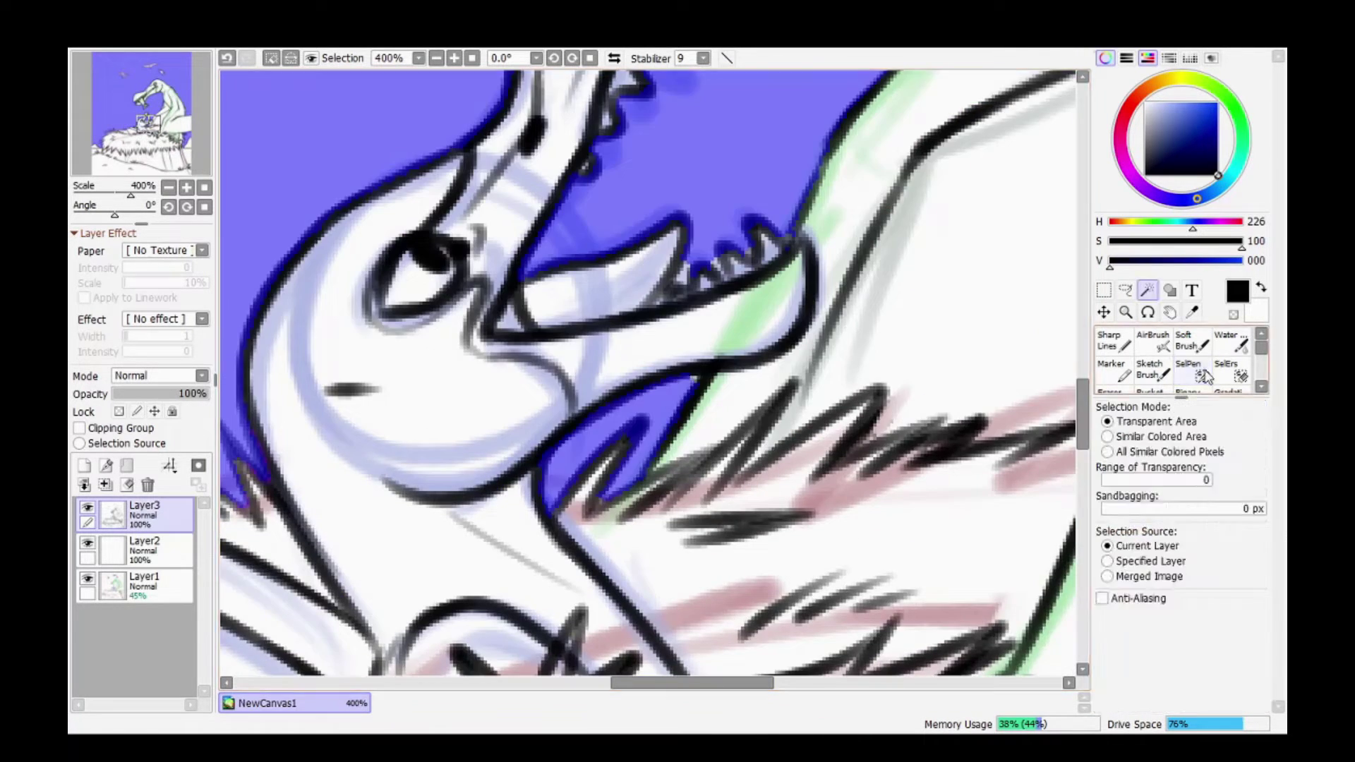
pyautogui.press('e')
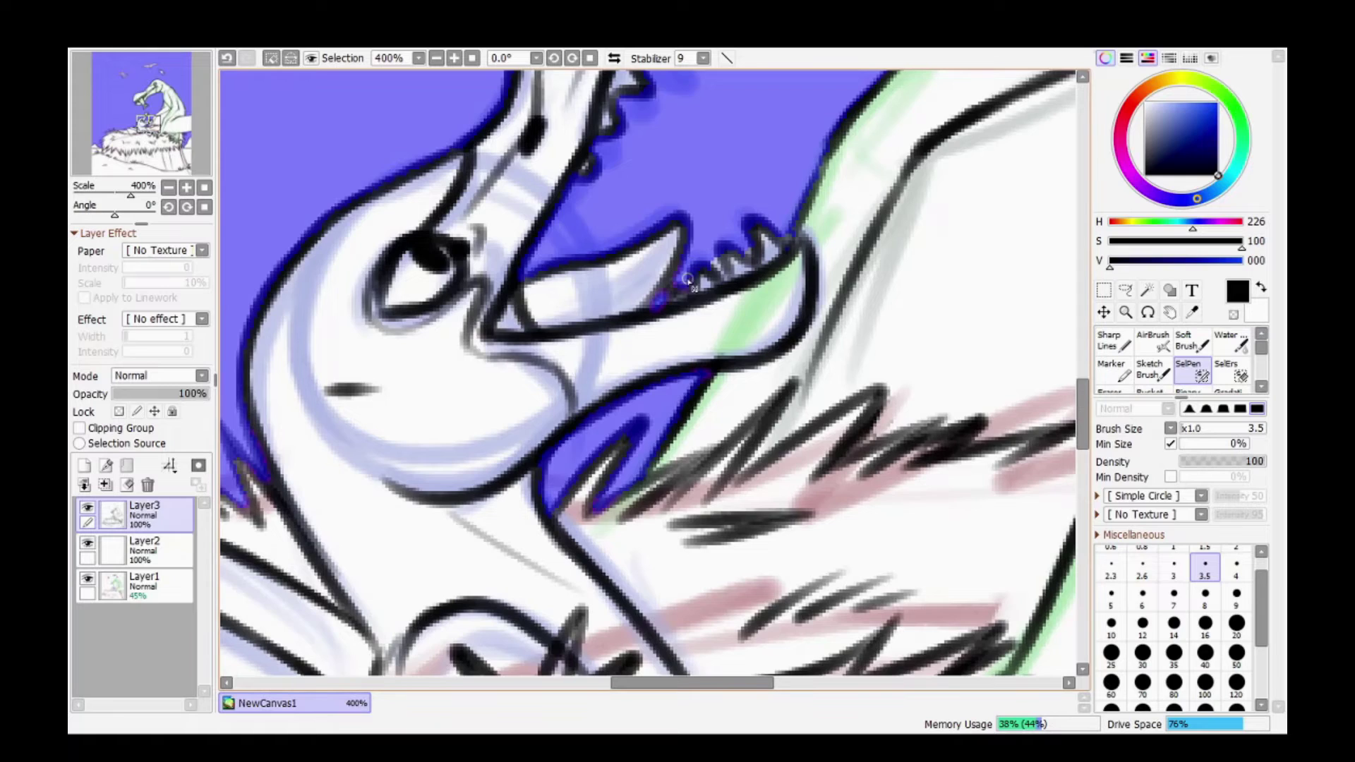
pyautogui.scroll(3, 656, 302)
pyautogui.scroll(3, 656, 302)
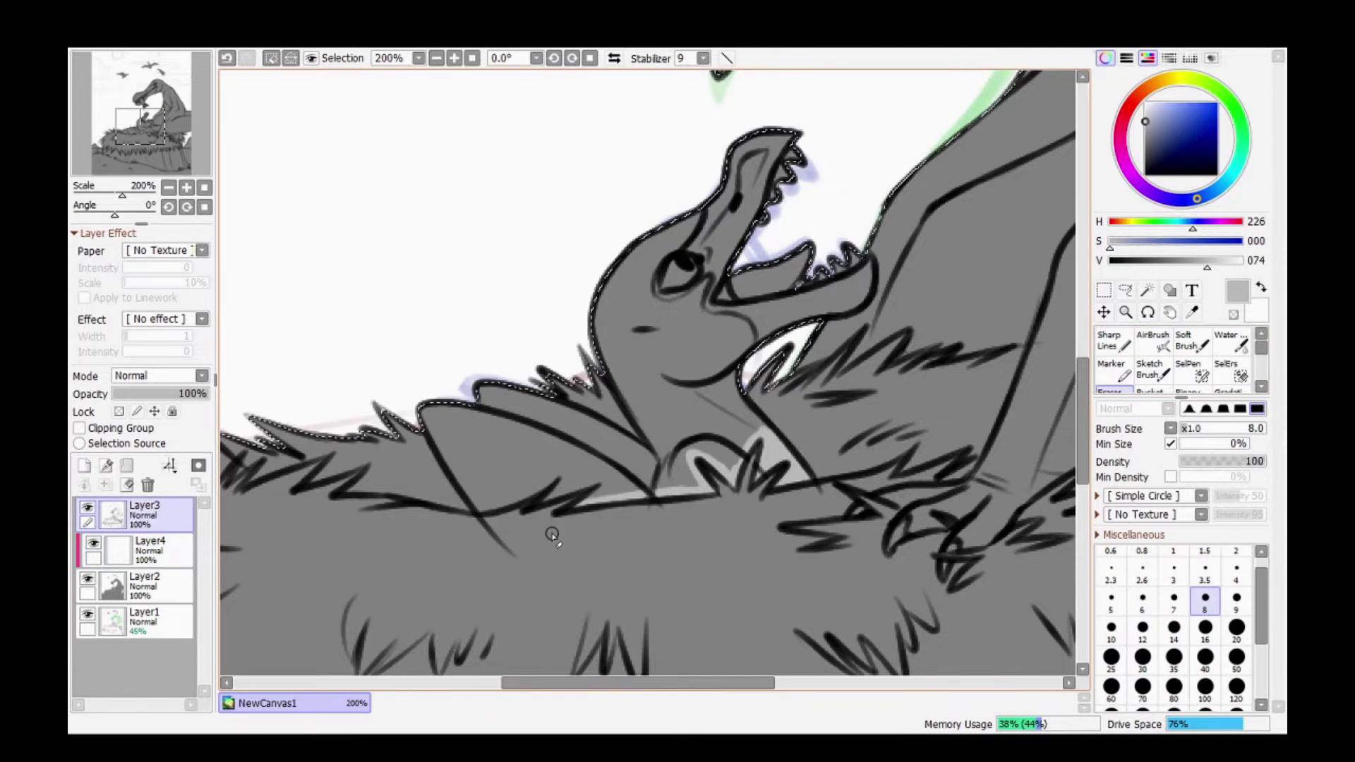
# Erase the hatchling's stray lines below the nest rim and fill the hatchling with light grey on the clipped layer.
pyautogui.moveTo(582, 506)
pyautogui.mouseDown()
pyautogui.moveTo(487, 513)
pyautogui.moveTo(423, 413)
pyautogui.mouseUp()
pyautogui.moveTo(734, 382); pyautogui.dragTo(773, 427)
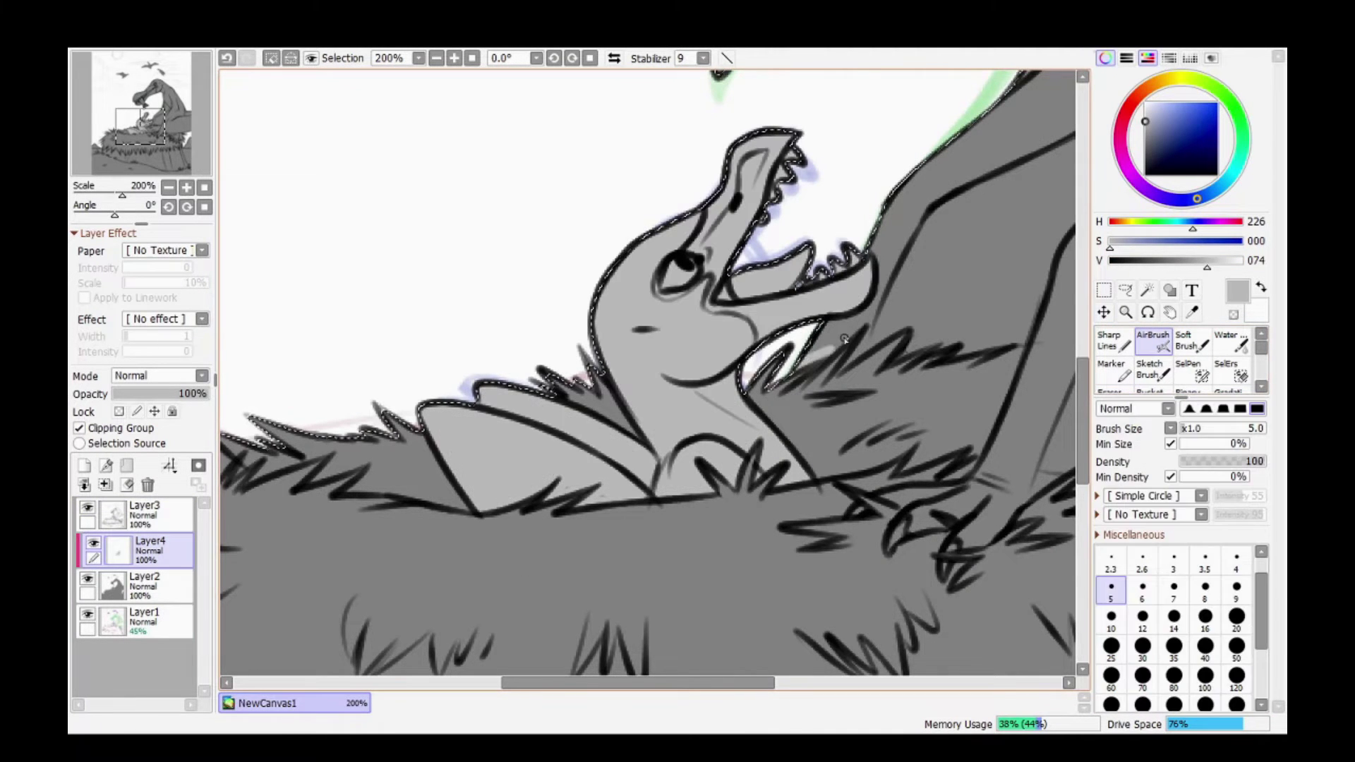
# On a new layer, trace the adult's lower boundary in blue along the nest grass, front leg, feet and claws with the AirBrush.
pyautogui.moveTo(801, 366); pyautogui.dragTo(867, 323)
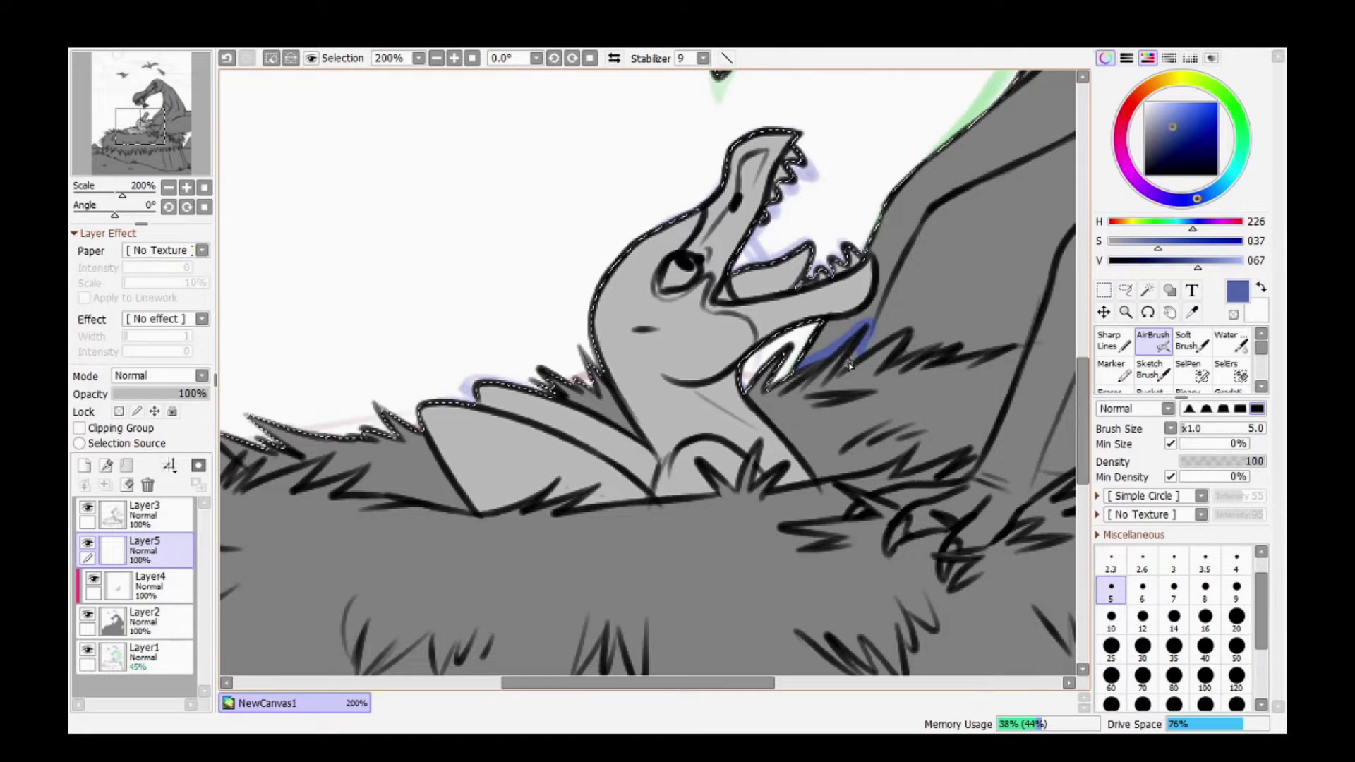
pyautogui.moveTo(974, 349); pyautogui.dragTo(781, 346)
pyautogui.moveTo(719, 486); pyautogui.dragTo(680, 521)
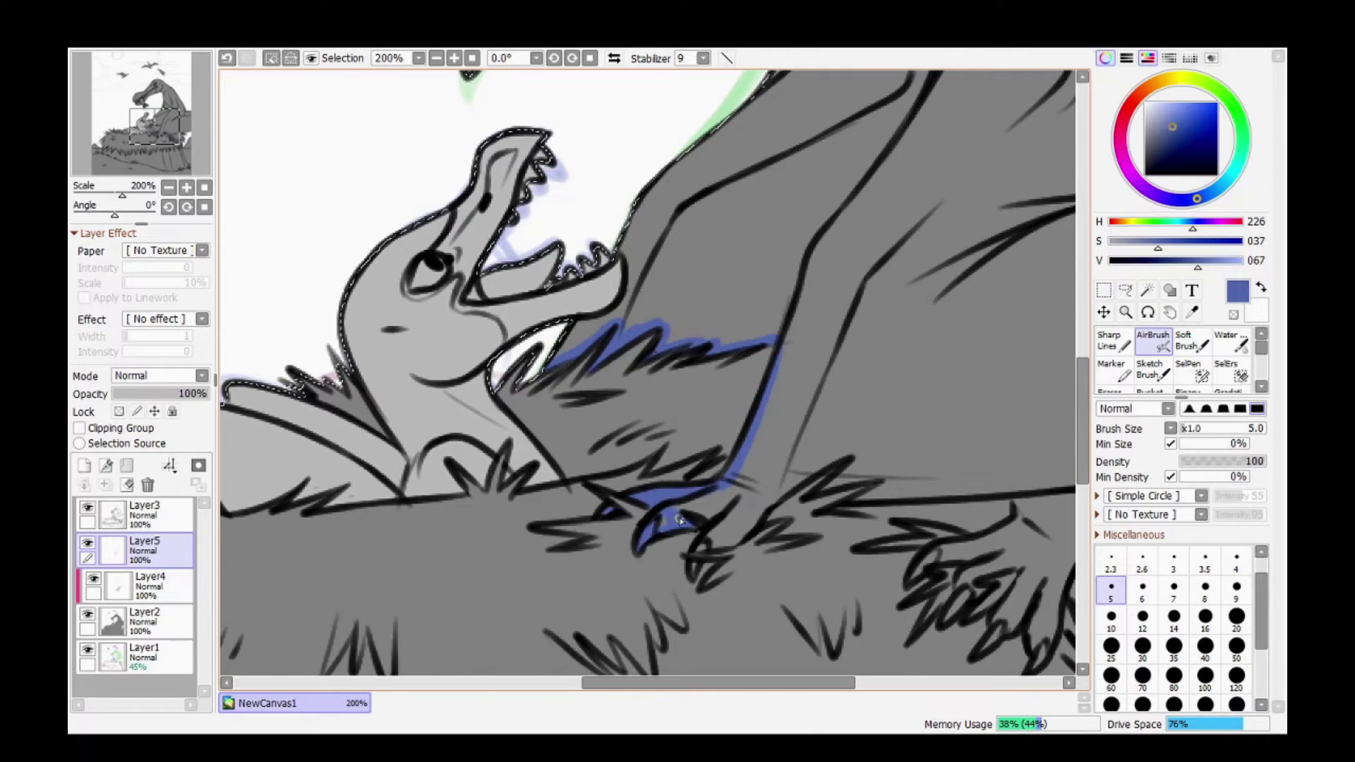
pyautogui.moveTo(862, 480); pyautogui.dragTo(527, 480)
pyautogui.moveTo(683, 498); pyautogui.dragTo(635, 542)
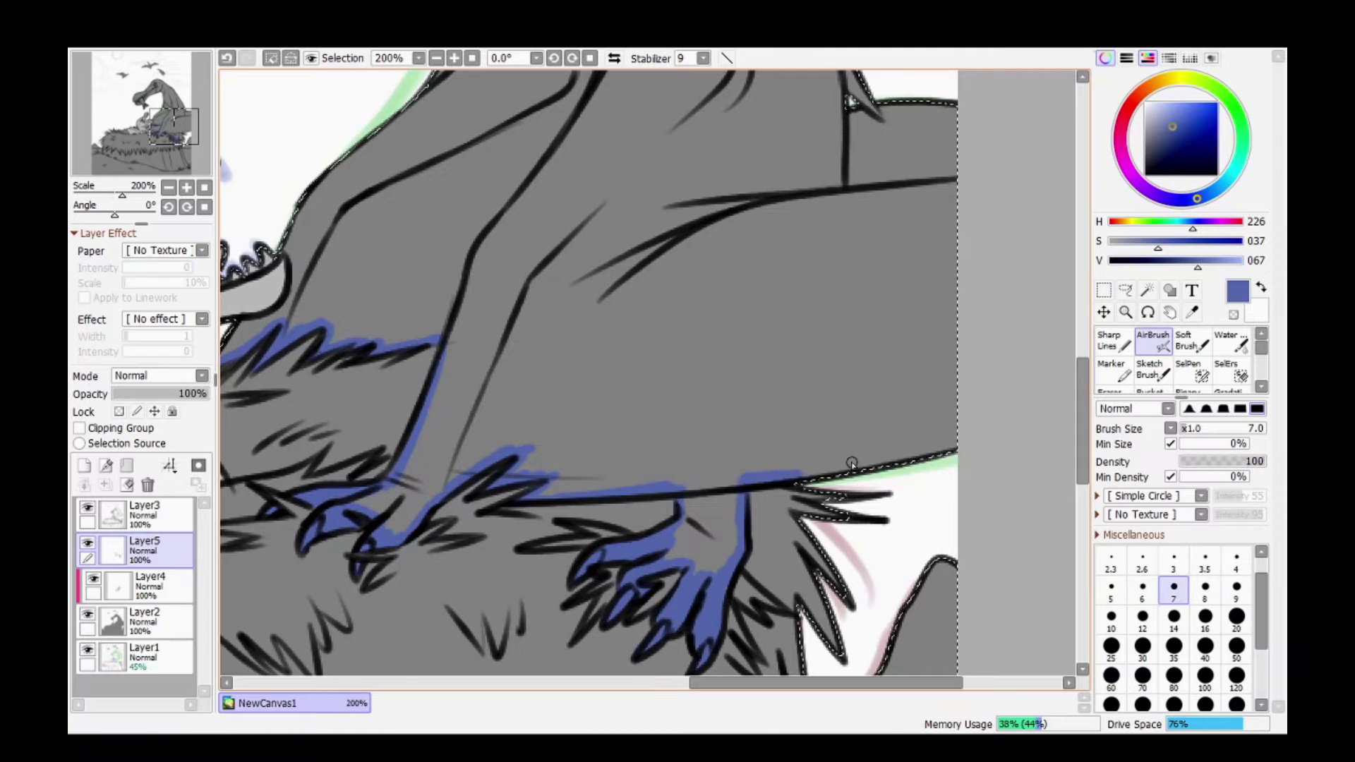
# Check the traced adult boundary against the line art and fill the adult's body with the Bucket.
pyautogui.scroll(-1, 937, 362)
pyautogui.click(87, 507)
pyautogui.click(87, 507)
pyautogui.click(1150, 390)
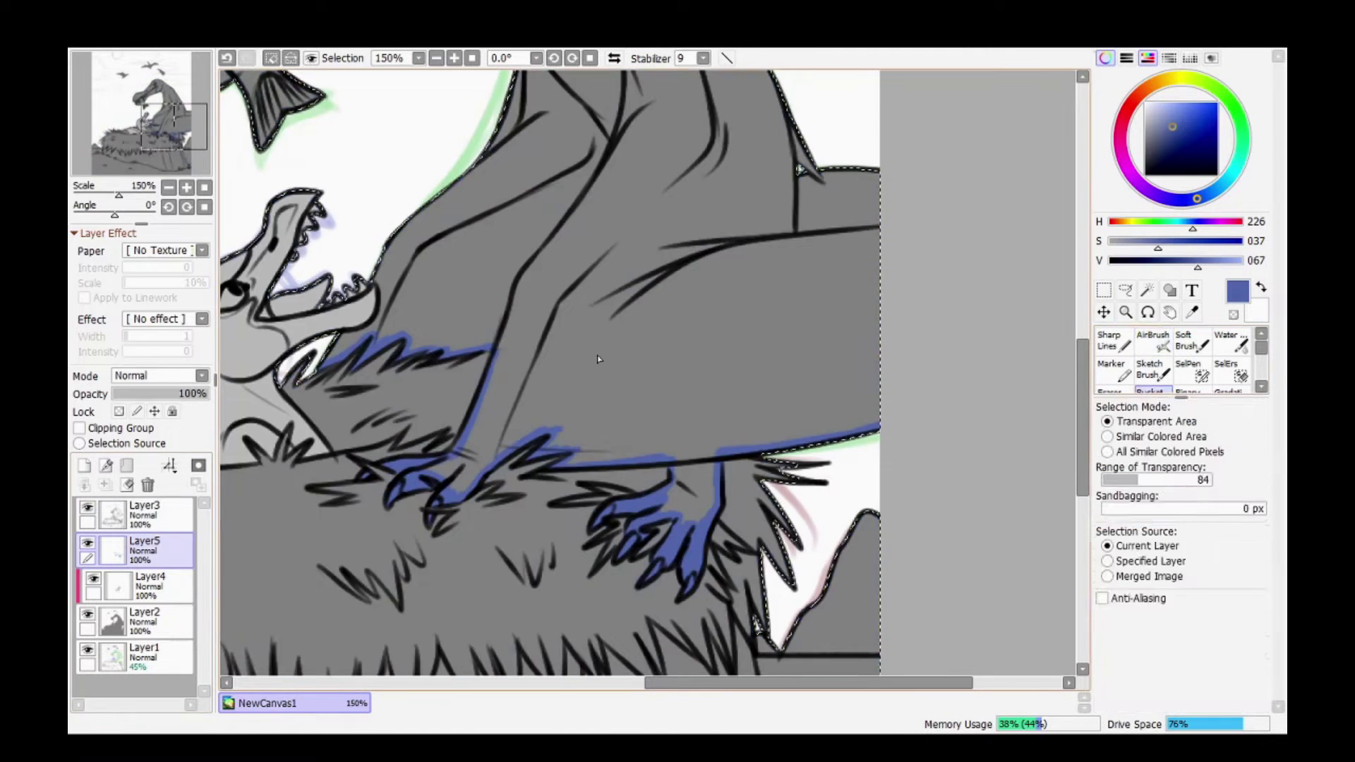
pyautogui.click(635, 247)
# On a new clipped layer, outline the water on both sides of the nest in blue and fill it with the Bucket.
pyautogui.moveTo(1083, 423); pyautogui.dragTo(1074, 341)
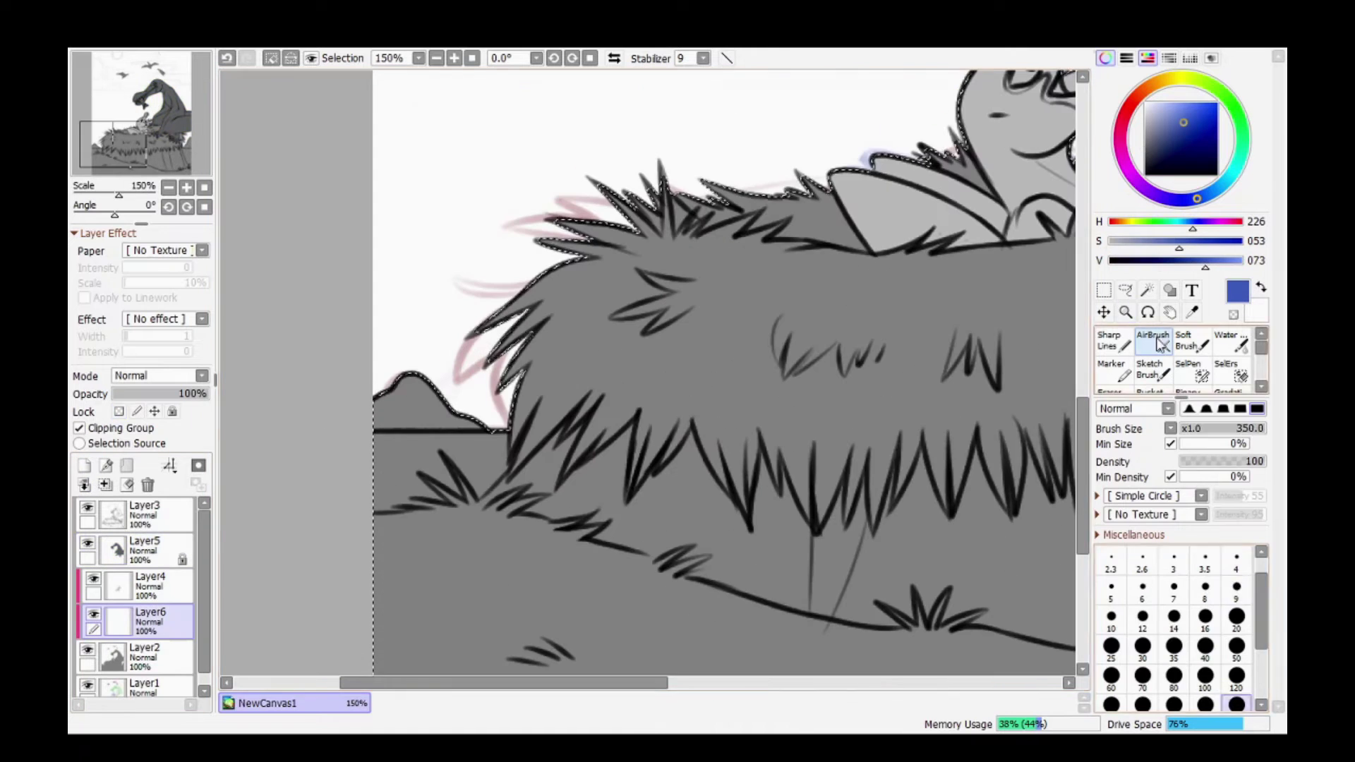
pyautogui.moveTo(452, 439)
pyautogui.mouseDown()
pyautogui.moveTo(484, 494)
pyautogui.moveTo(438, 480)
pyautogui.moveTo(413, 503)
pyautogui.moveTo(428, 498)
pyautogui.mouseUp()
pyautogui.press('[')
pyautogui.press('[')
pyautogui.press('[')
pyautogui.press('[')
pyautogui.press('[')
pyautogui.press('[')
pyautogui.click(178, 155)
pyautogui.moveTo(829, 447)
pyautogui.mouseDown()
pyautogui.moveTo(772, 439)
pyautogui.moveTo(717, 283)
pyautogui.moveTo(822, 243)
pyautogui.mouseUp()
pyautogui.click(1151, 390)
pyautogui.click(763, 339)
# On a new clipped layer, trace the grassy ground's upper edge in light green with the AirBrush at size 6.
pyautogui.click(1153, 340)
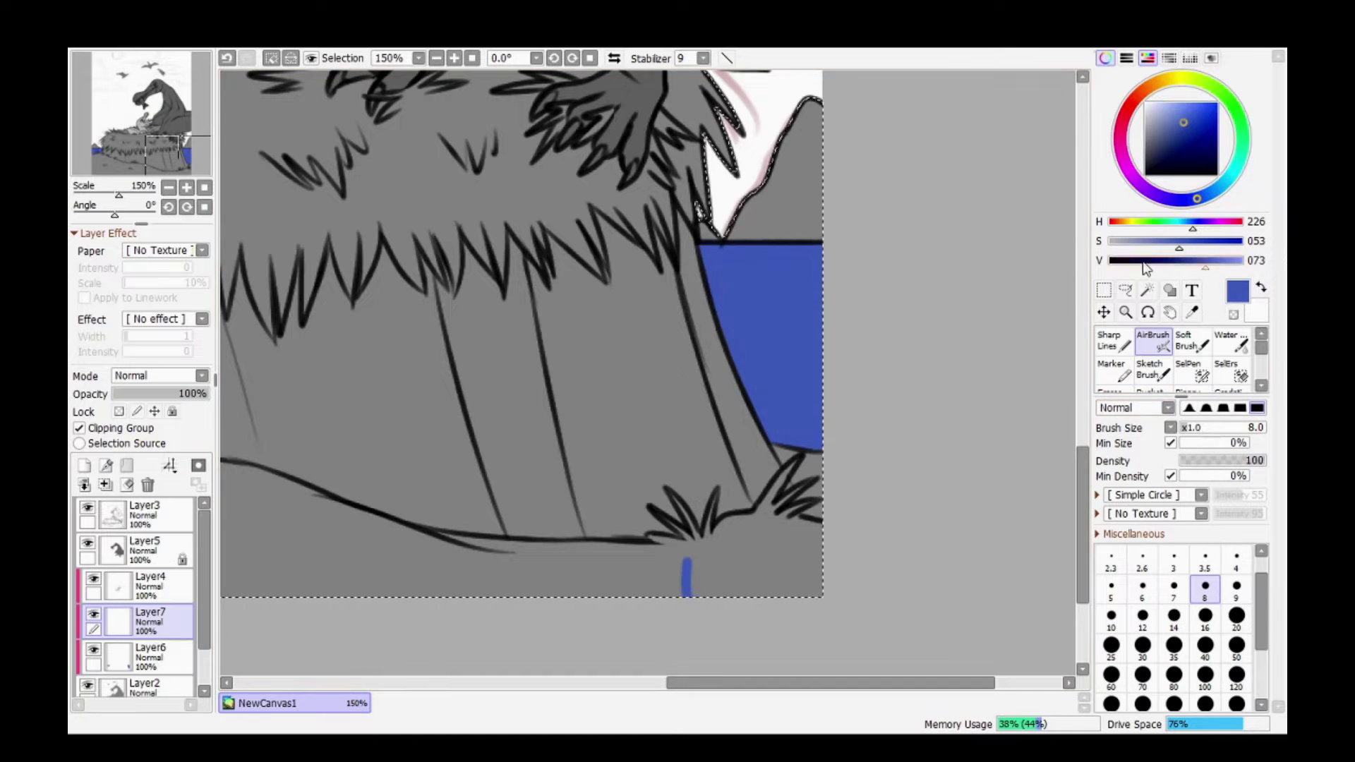
pyautogui.click(1168, 119)
pyautogui.click(84, 465)
pyautogui.click(1142, 589)
pyautogui.moveTo(776, 498); pyautogui.dragTo(785, 455)
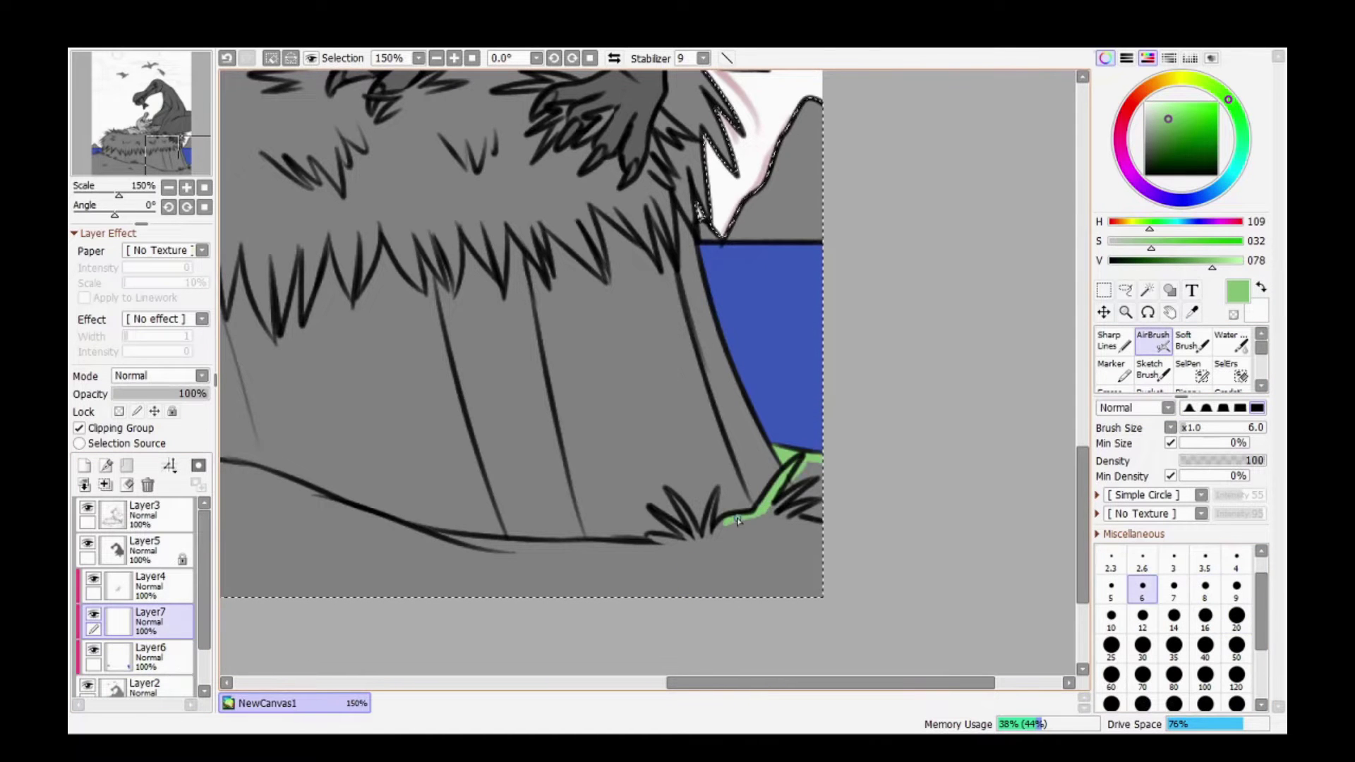
pyautogui.moveTo(738, 521); pyautogui.dragTo(646, 542)
pyautogui.moveTo(646, 542)
pyautogui.mouseDown()
pyautogui.moveTo(884, 542)
pyautogui.moveTo(282, 432)
pyautogui.moveTo(861, 427)
pyautogui.mouseUp()
pyautogui.moveTo(409, 321)
pyautogui.mouseDown()
pyautogui.moveTo(469, 303)
pyautogui.moveTo(503, 349)
pyautogui.moveTo(851, 445)
pyautogui.mouseUp()
pyautogui.hotkey('ctrl', 'z')
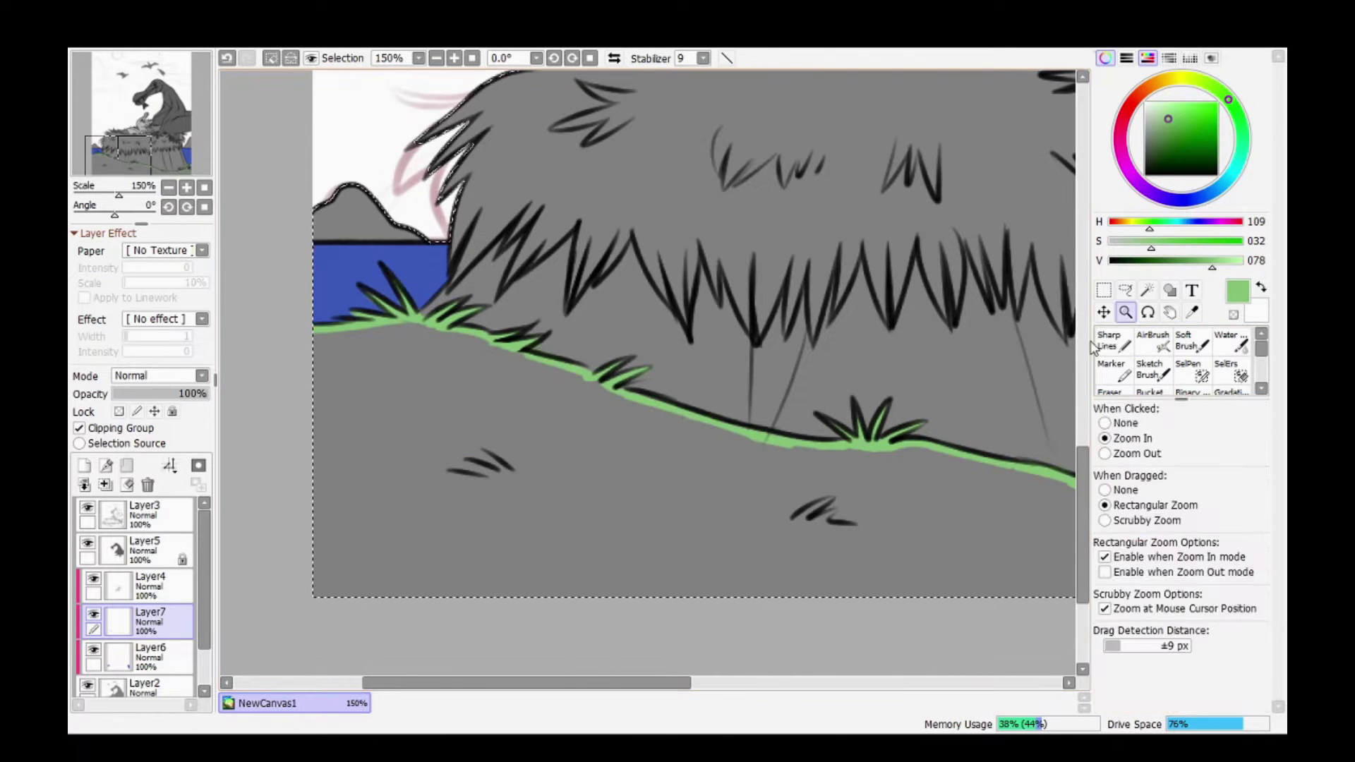
# Fill the grassy foreground below the green edge with the Bucket.
pyautogui.scroll(2, 706, 423)
pyautogui.click(1150, 392)
pyautogui.scroll(-4, 816, 501)
pyautogui.click(812, 466)
# On a new clipped layer, trace the nest's lower grass fringe from the right in tan with the AirBrush at size 6.
pyautogui.click(84, 465)
pyautogui.click(1164, 81)
pyautogui.click(1163, 127)
pyautogui.click(1126, 312)
pyautogui.moveTo(656, 163)
pyautogui.mouseDown()
pyautogui.moveTo(981, 395)
pyautogui.moveTo(921, 399)
pyautogui.moveTo(879, 437)
pyautogui.moveTo(805, 423)
pyautogui.moveTo(734, 452)
pyautogui.moveTo(637, 452)
pyautogui.moveTo(589, 494)
pyautogui.moveTo(487, 515)
pyautogui.mouseUp()
pyautogui.click(1152, 340)
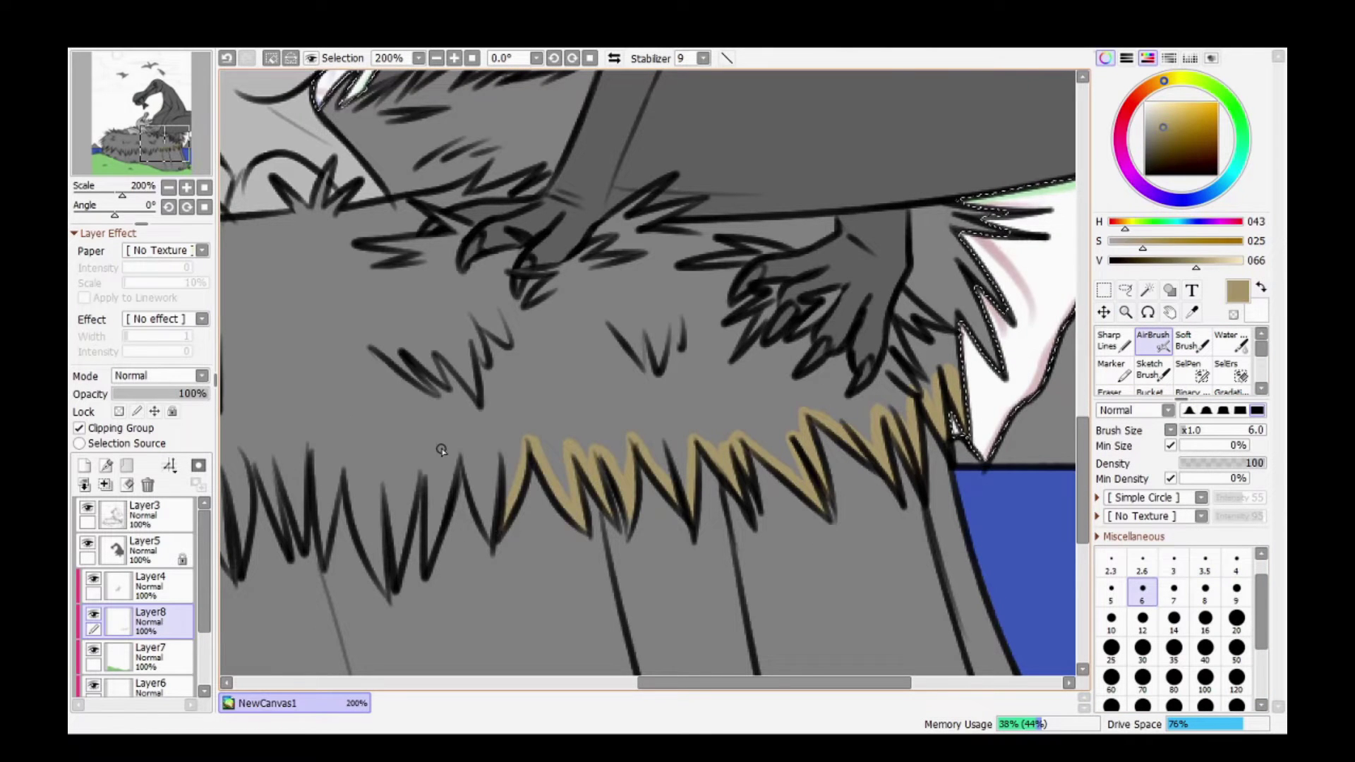
pyautogui.moveTo(379, 583); pyautogui.dragTo(579, 462)
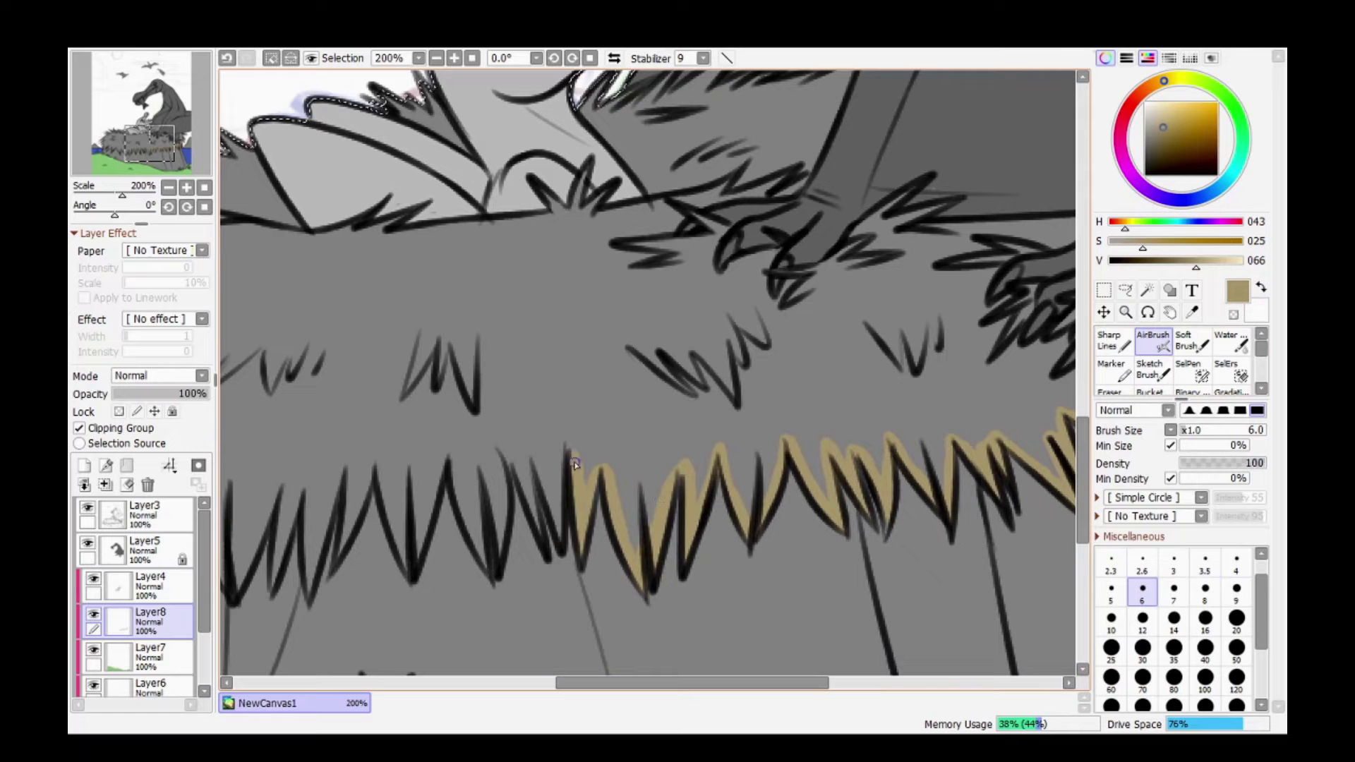
pyautogui.moveTo(535, 522)
pyautogui.mouseDown()
pyautogui.moveTo(498, 494)
pyautogui.moveTo(472, 538)
pyautogui.mouseUp()
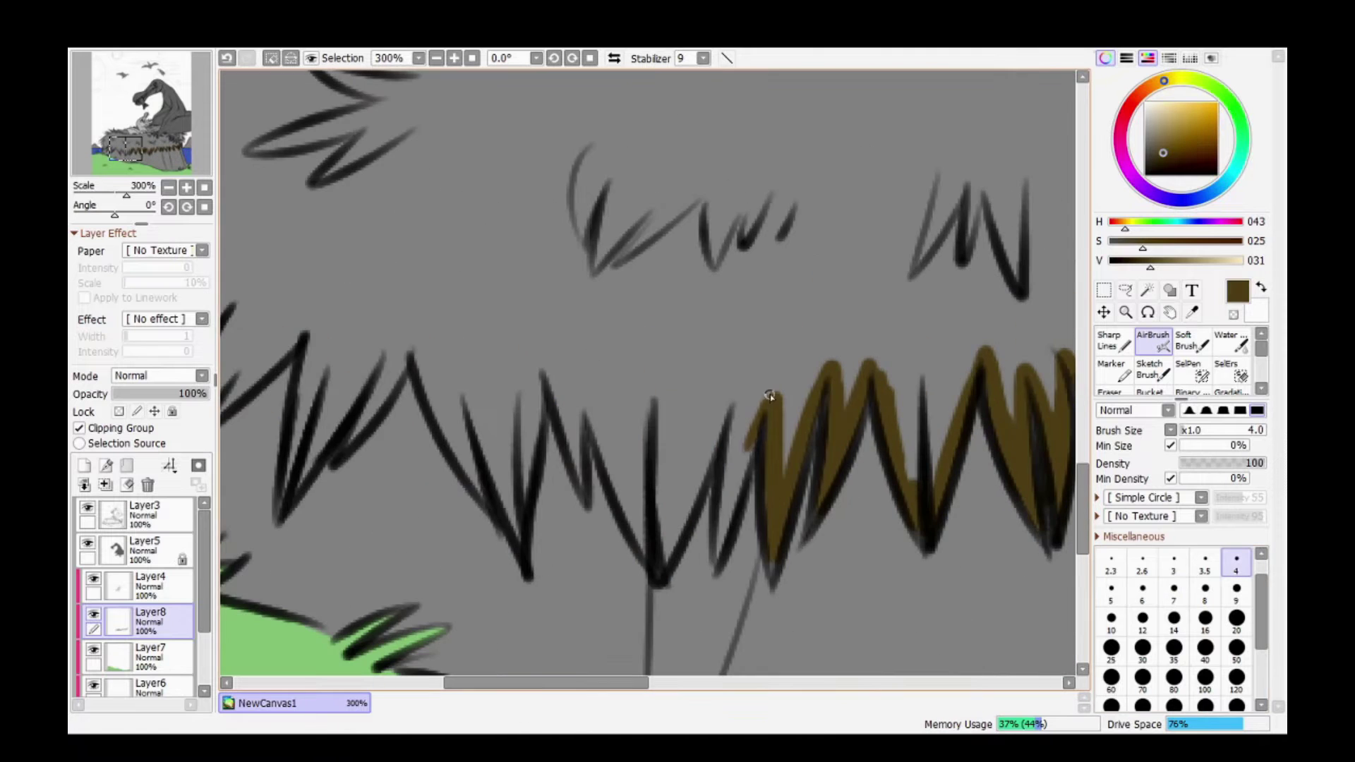
# Trace the rest of the nest's fringe and its left edge in dark brown at size 4, and fill the nest.
pyautogui.moveTo(725, 469); pyautogui.dragTo(594, 426)
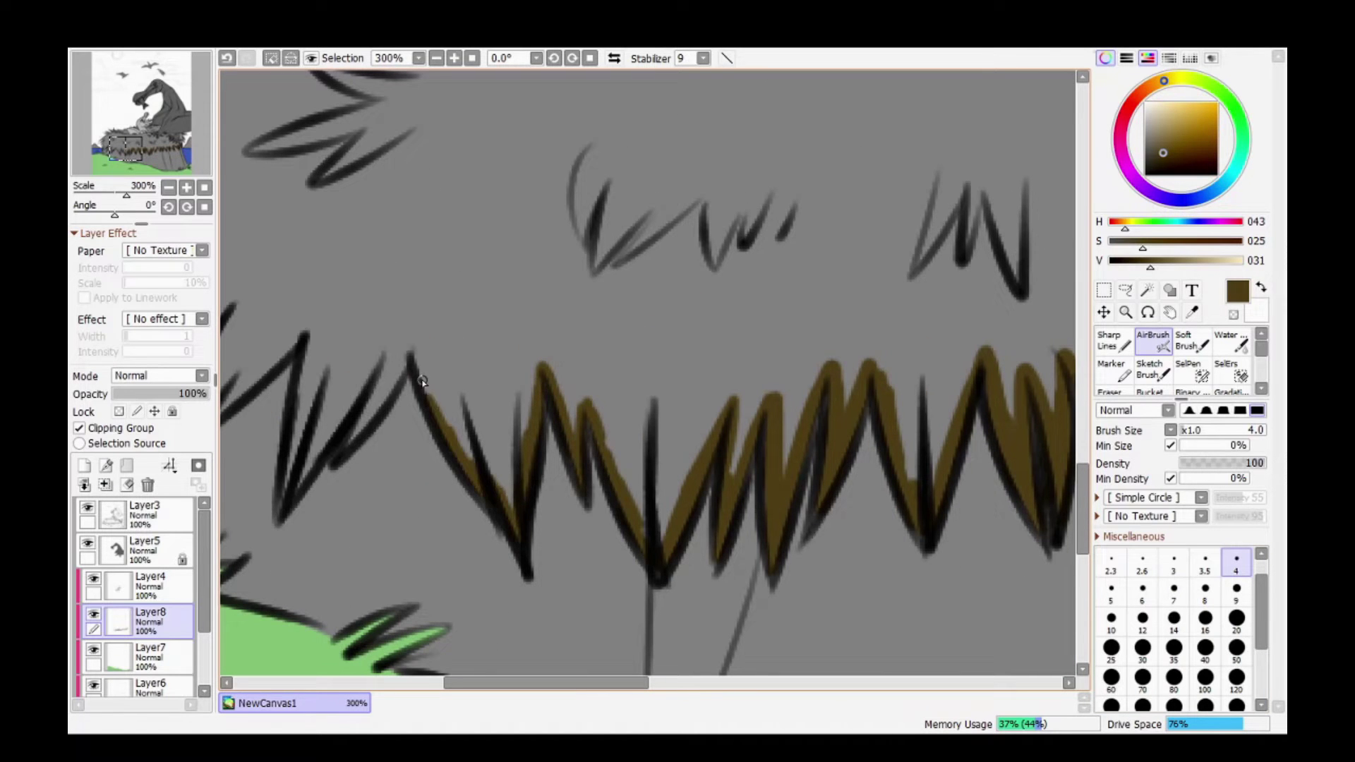
pyautogui.moveTo(396, 380); pyautogui.dragTo(296, 494)
pyautogui.moveTo(522, 683); pyautogui.dragTo(453, 683)
pyautogui.moveTo(438, 477); pyautogui.dragTo(521, 314)
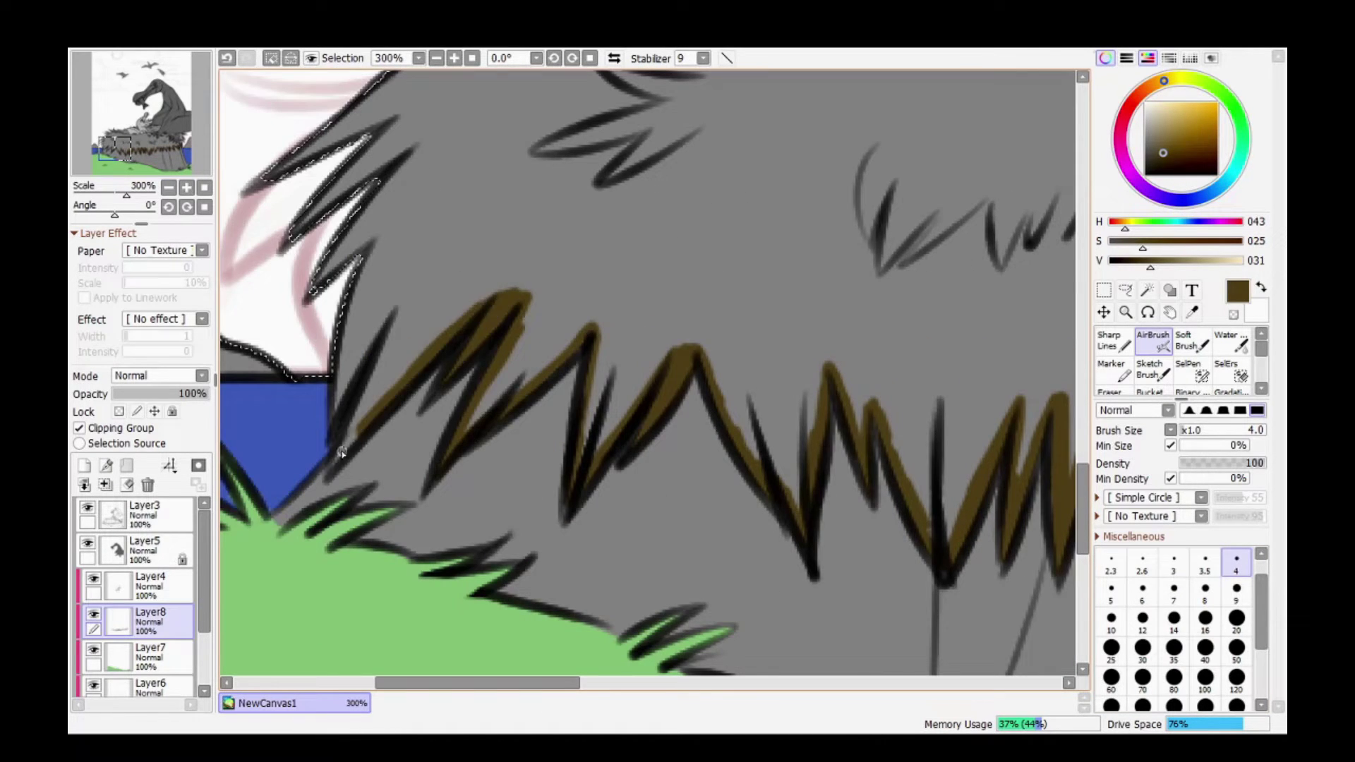
pyautogui.moveTo(365, 431); pyautogui.dragTo(331, 318)
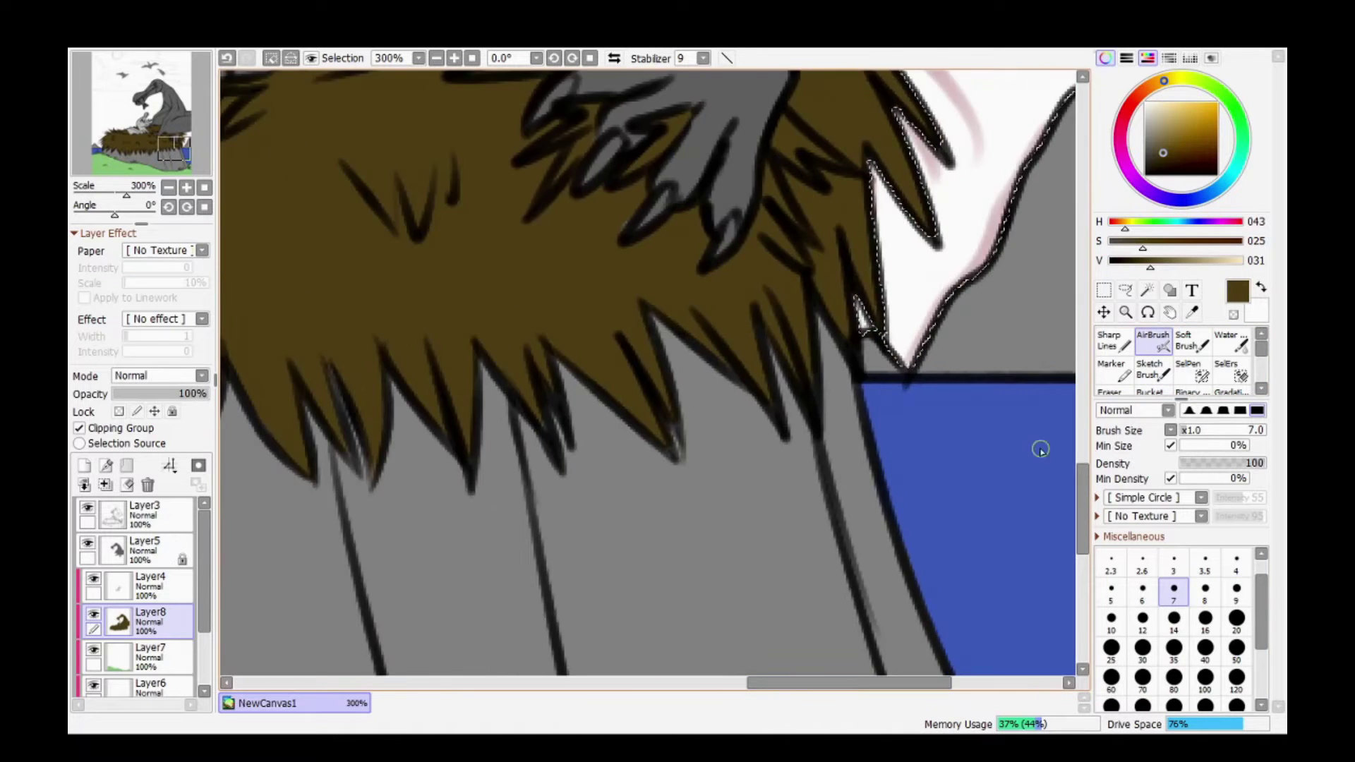
# Fill a background sky layer with blue and brush a lighter tone down it to make a gradient towards the horizon.
pyautogui.scroll(-5, 1040, 450)
pyautogui.click(1176, 312)
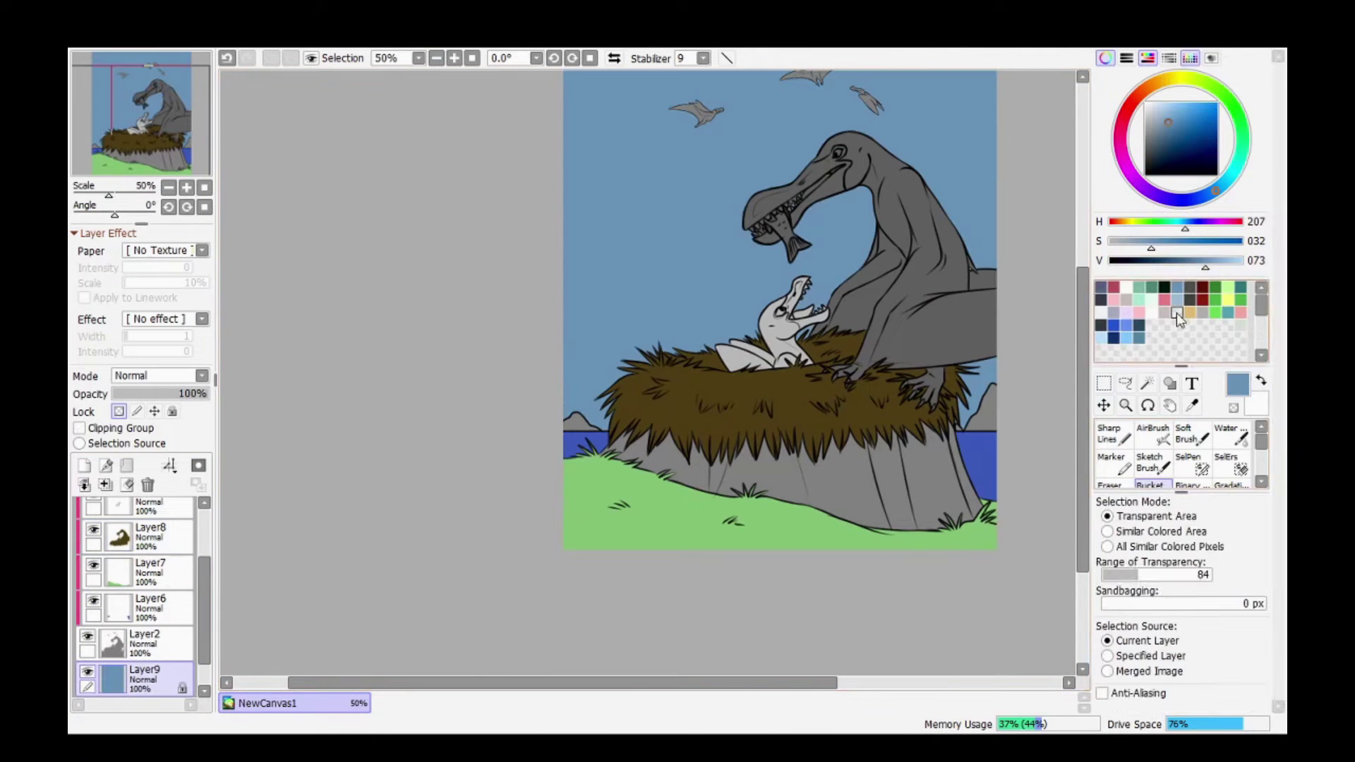
pyautogui.scroll(1, 635, 352)
pyautogui.click(1232, 392)
pyautogui.moveTo(817, 151); pyautogui.dragTo(817, 303)
pyautogui.moveTo(771, 127); pyautogui.dragTo(770, 388)
# Paint a pale yellow sun over its sketched circle at the top of the sky on a new layer.
pyautogui.click(1193, 342)
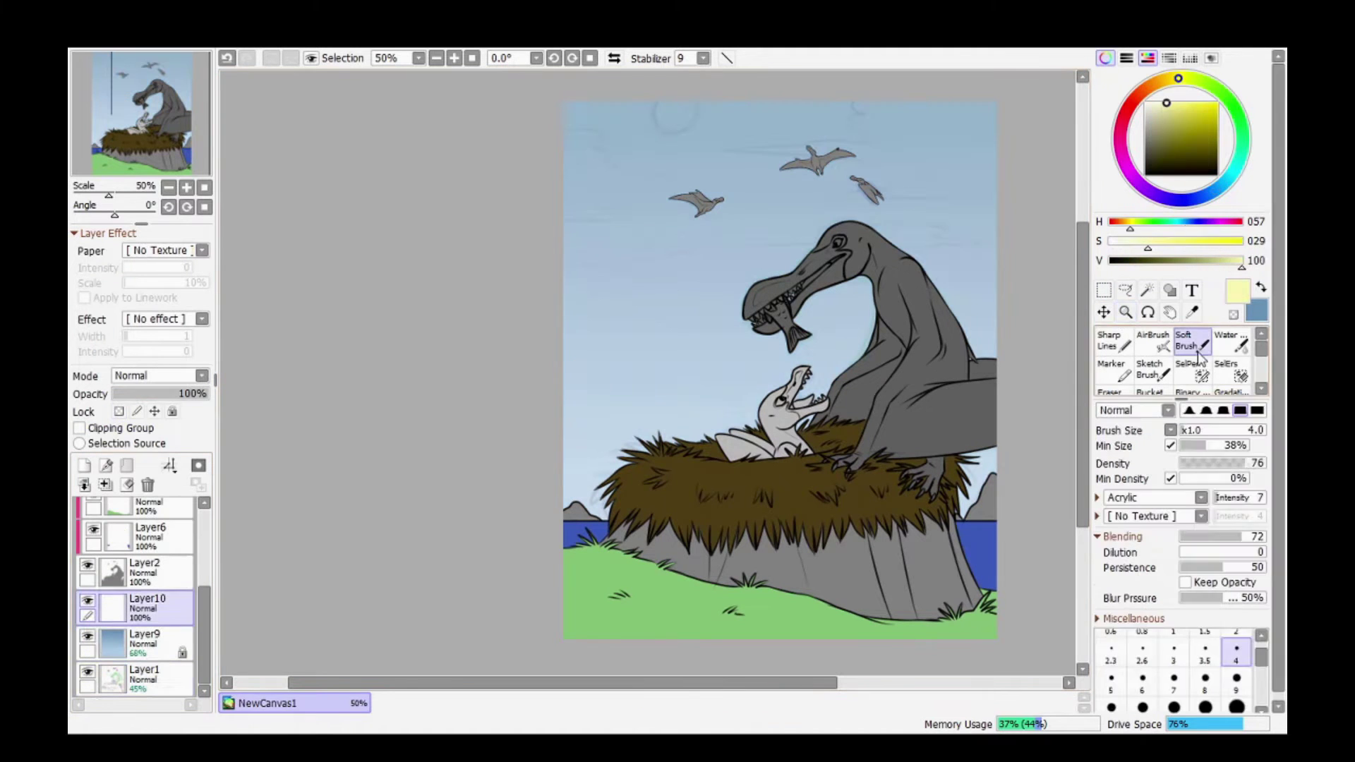
pyautogui.click(1232, 343)
pyautogui.moveTo(667, 111); pyautogui.dragTo(681, 116)
# On a new layer, paint white clouds and thin streaks behind the pterosaurs and the adult's head with the Water brush.
pyautogui.click(149, 642)
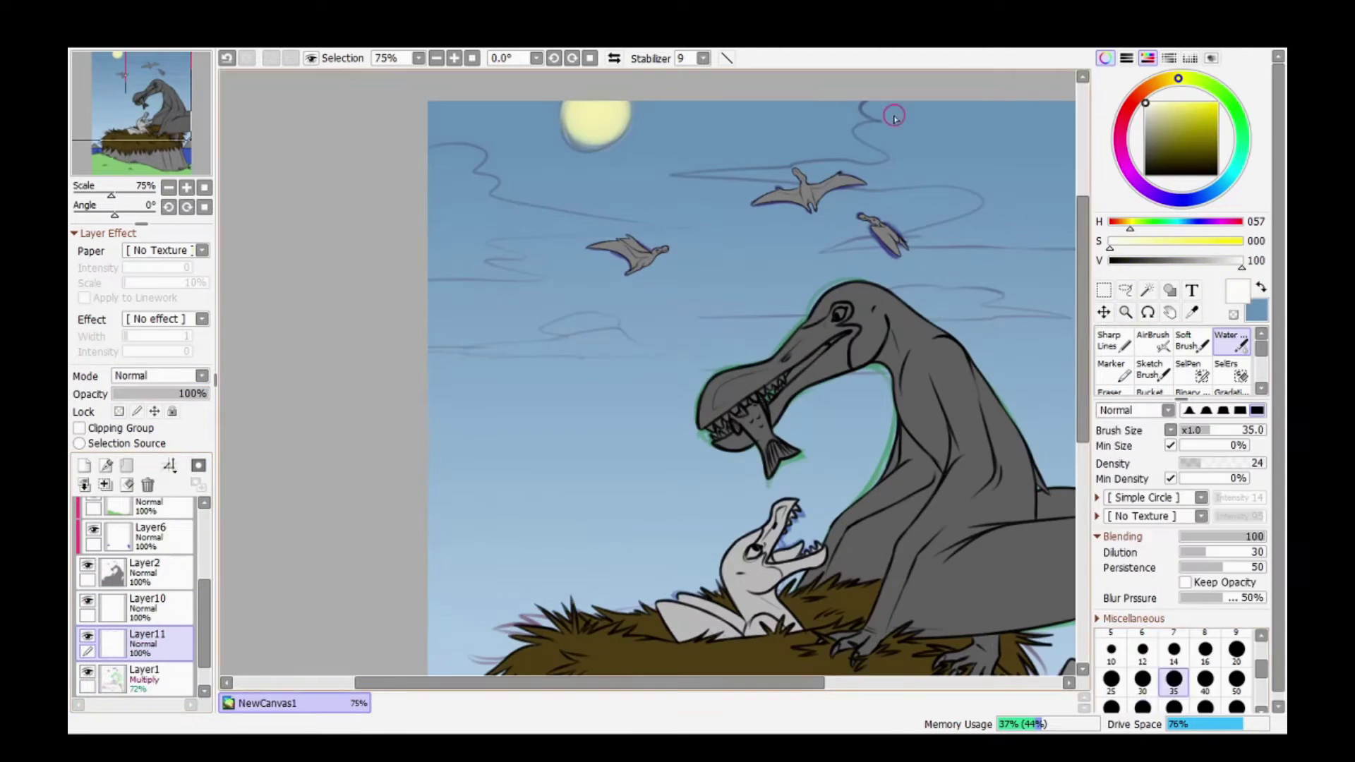
pyautogui.moveTo(882, 106)
pyautogui.mouseDown()
pyautogui.moveTo(875, 148)
pyautogui.moveTo(1066, 257)
pyautogui.mouseUp()
pyautogui.hscroll(3, 699, 156)
pyautogui.press('[')
pyautogui.press('[')
pyautogui.press('[')
pyautogui.press('[')
pyautogui.moveTo(590, 173); pyautogui.dragTo(470, 173)
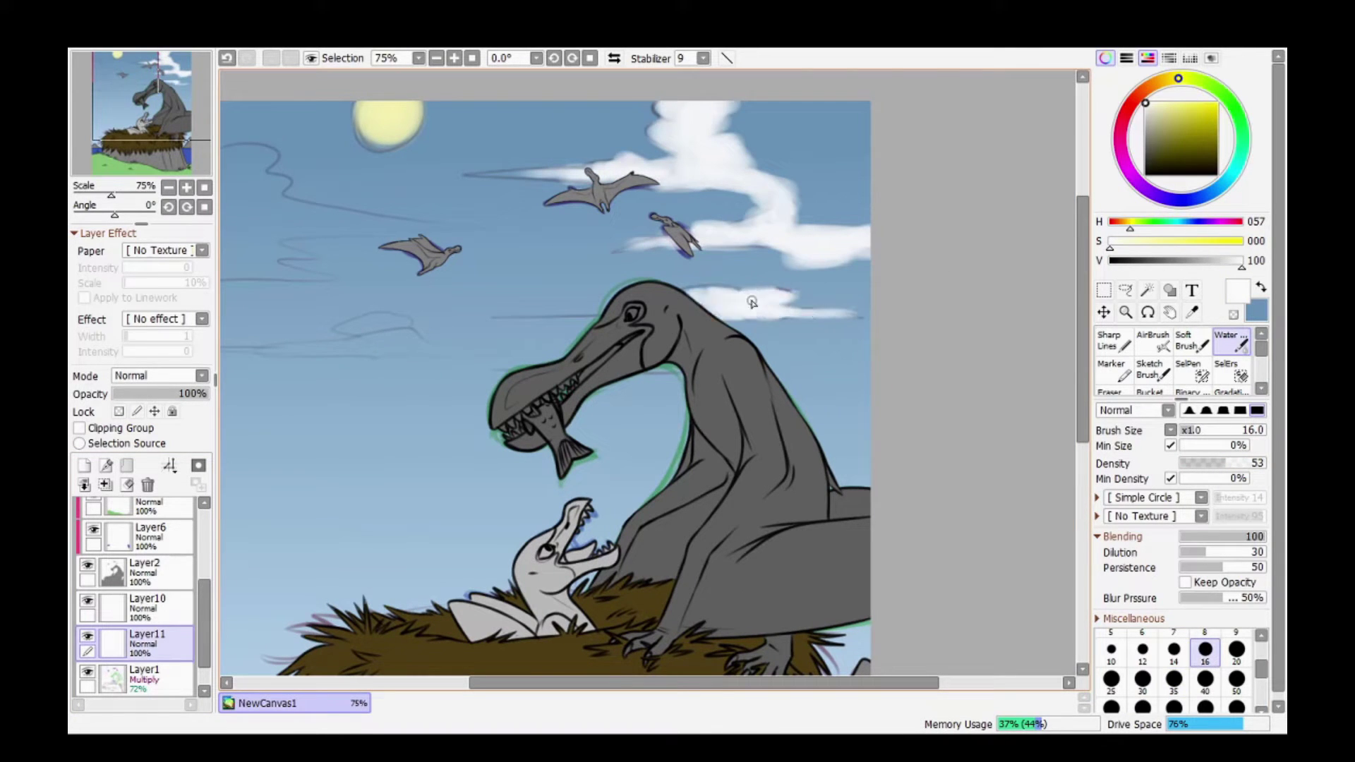
pyautogui.moveTo(638, 315)
pyautogui.mouseDown()
pyautogui.moveTo(549, 316)
pyautogui.moveTo(645, 322)
pyautogui.moveTo(515, 354)
pyautogui.mouseUp()
# Paint a low white cloud left of the adult's snout, add wisps to the large right cloud, and check with the sketch hidden.
pyautogui.hscroll(-5, 642, 318)
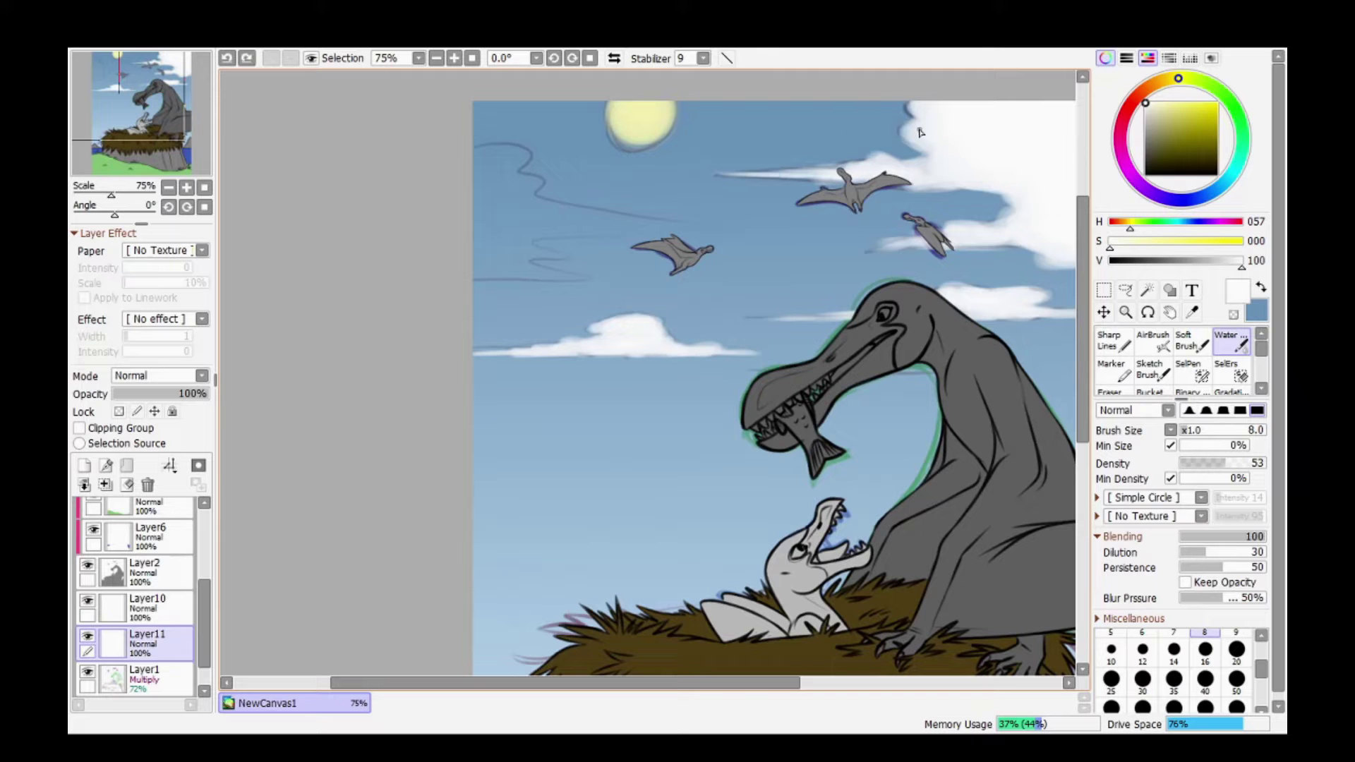
pyautogui.hotkey('ctrl', 'h')
pyautogui.press(']')
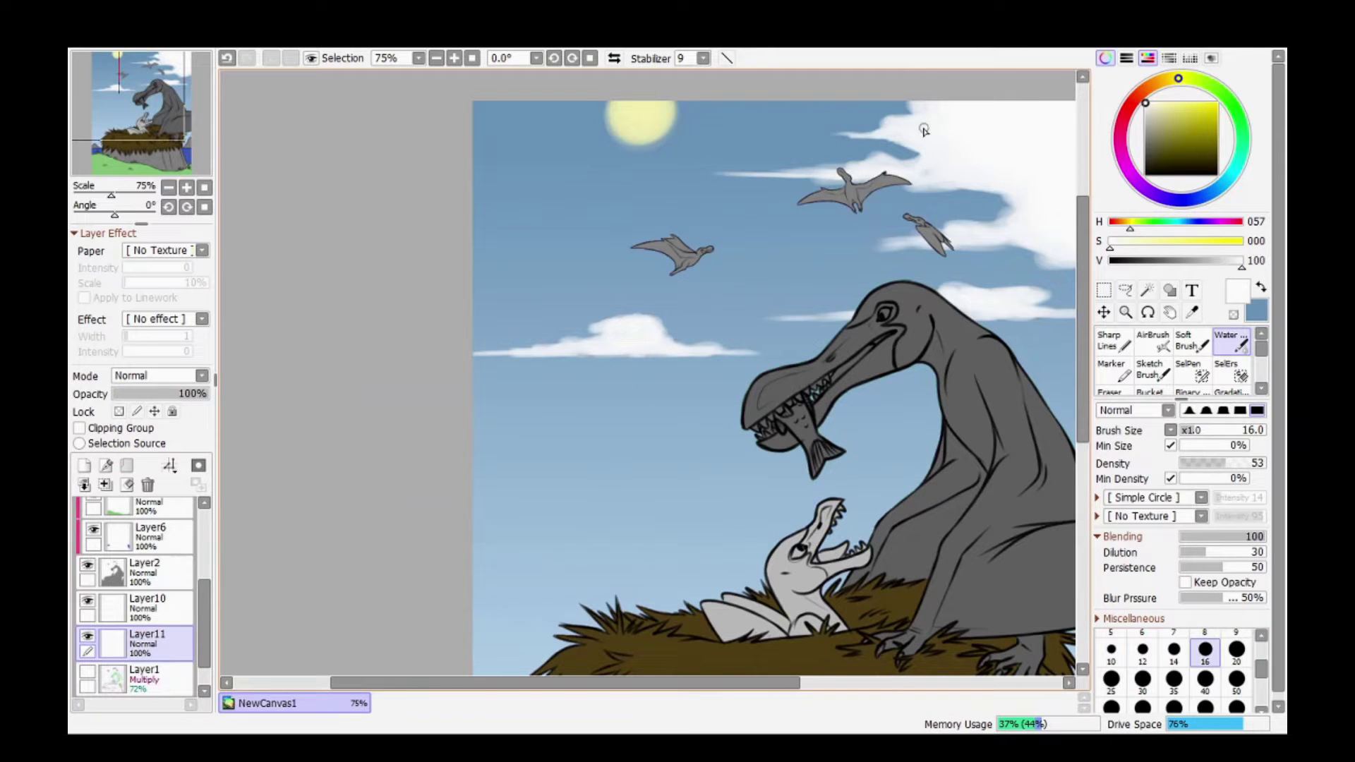
pyautogui.hscroll(3, 675, 243)
# Paint a large white cloud on the left side of the sky and refine its wispy edges at brush size 8.
pyautogui.hotkey('ctrl', 'h')
pyautogui.press(']')
pyautogui.press(']')
pyautogui.press(']')
pyautogui.press(']')
pyautogui.press(']')
pyautogui.press(']')
pyautogui.press(']')
pyautogui.press(']')
pyautogui.press(']')
pyautogui.press(']')
pyautogui.moveTo(332, 209)
pyautogui.mouseDown()
pyautogui.moveTo(327, 154)
pyautogui.moveTo(374, 240)
pyautogui.moveTo(336, 178)
pyautogui.moveTo(325, 275)
pyautogui.moveTo(522, 212)
pyautogui.mouseUp()
pyautogui.press('[')
pyautogui.press('[')
pyautogui.press('[')
pyautogui.press('[')
pyautogui.press('[')
pyautogui.press('[')
pyautogui.press('[')
pyautogui.press('[')
pyautogui.press('[')
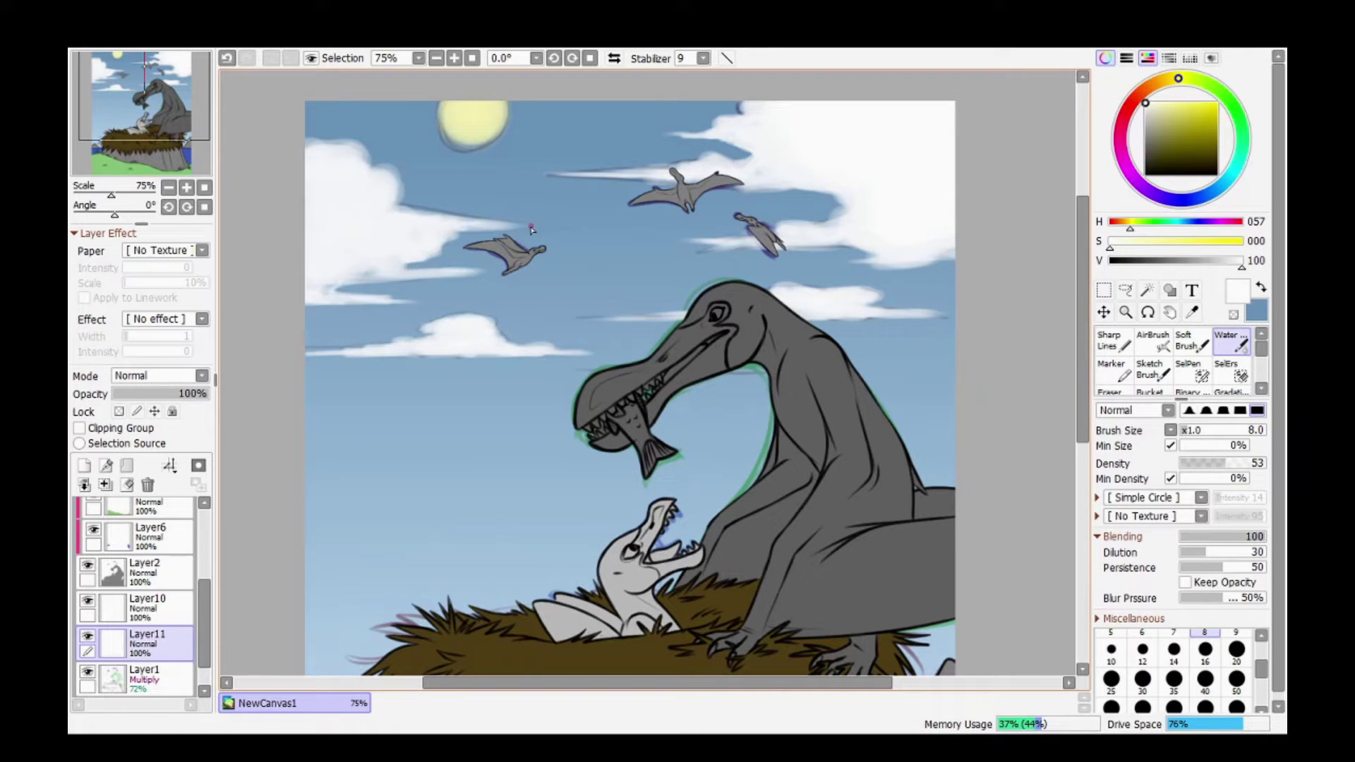
# Lock the cloud layer's transparency and shade the large right cloud in pale grey-blue with the Soft Brush.
pyautogui.press(']')
pyautogui.press(']')
pyautogui.press(']')
pyautogui.press(']')
pyautogui.press(']')
pyautogui.press(']')
pyautogui.press(']')
pyautogui.press(']')
pyautogui.press(']')
pyautogui.press(']')
pyautogui.keyDown('alt'); pyautogui.click(920, 234); pyautogui.keyUp('alt')
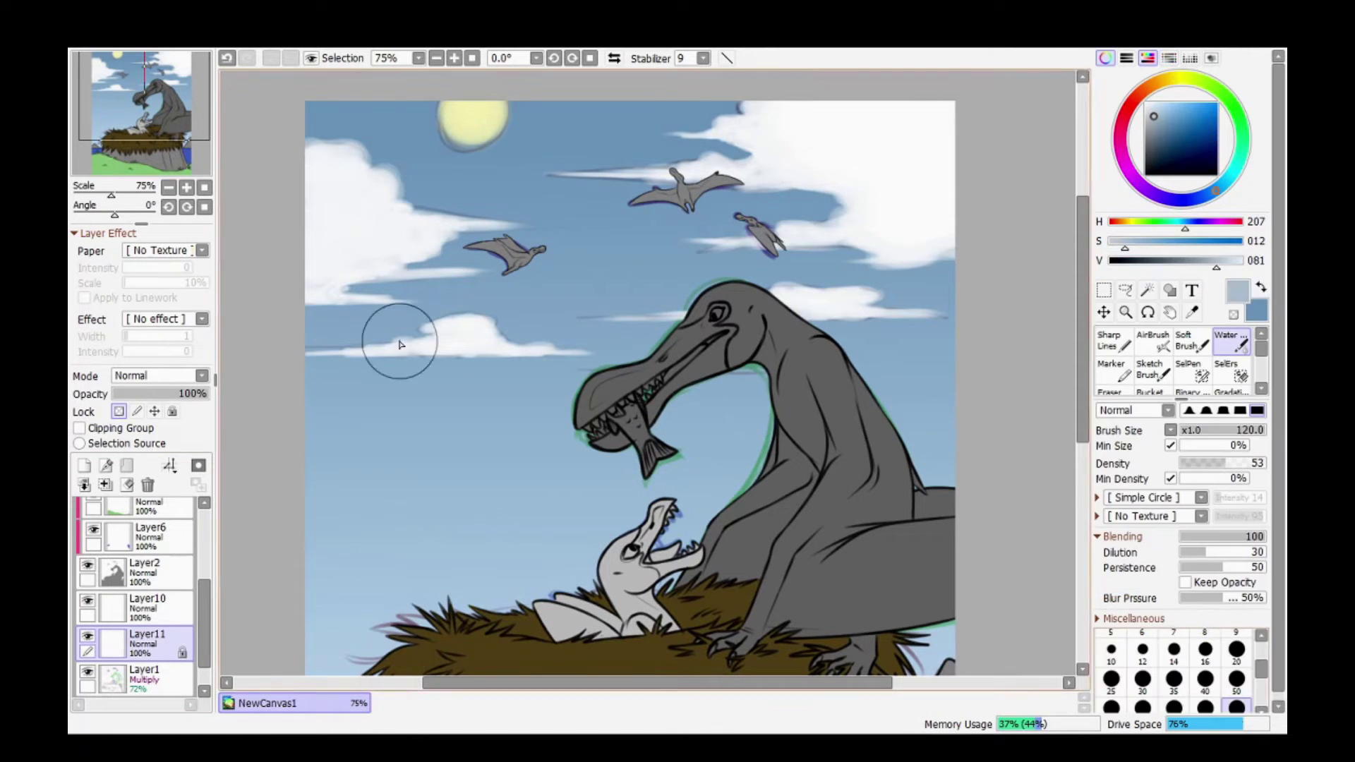
pyautogui.press('b')
pyautogui.moveTo(893, 266)
pyautogui.mouseDown()
pyautogui.moveTo(923, 137)
pyautogui.moveTo(868, 130)
pyautogui.moveTo(957, 178)
pyautogui.mouseUp()
# Paint white highlights back into the large right cloud with the Soft Brush at size 20.
pyautogui.keyDown('alt'); pyautogui.click(895, 191); pyautogui.keyUp('alt')
pyautogui.press('[')
pyautogui.press('[')
pyautogui.press('[')
pyautogui.press('[')
pyautogui.press('[')
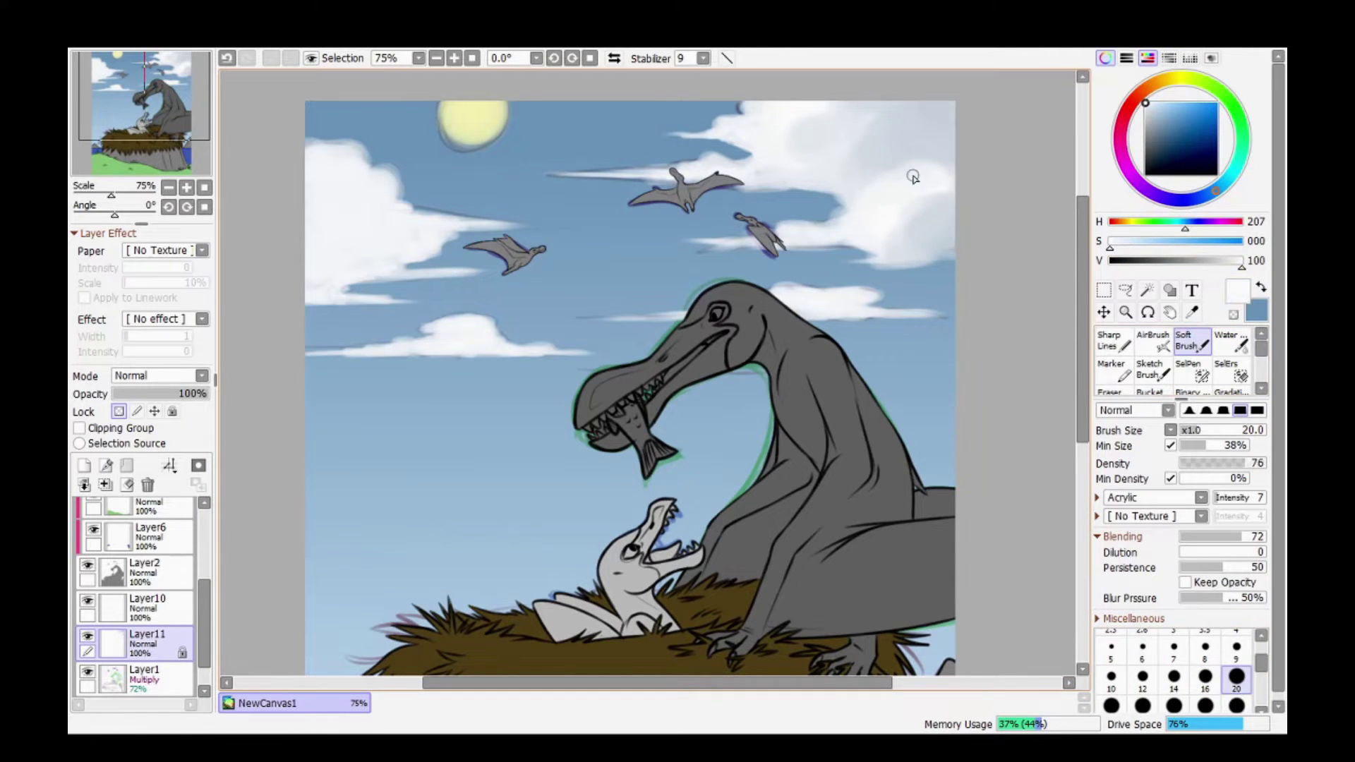
pyautogui.keyDown('alt'); pyautogui.click(939, 137); pyautogui.keyUp('alt')
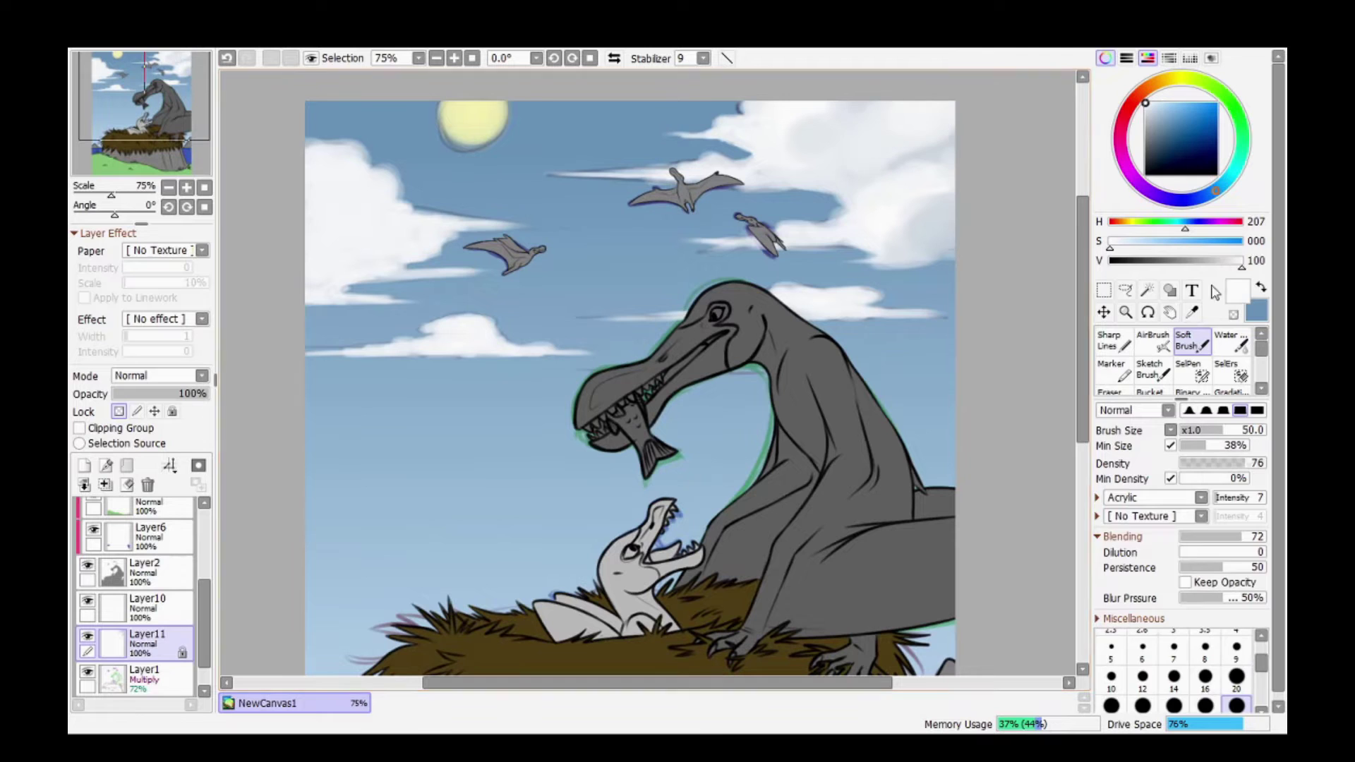
# Shade the left cloud and the low cloud in darker grey-blue at brush size 40, and hide the sketch layer.
pyautogui.moveTo(1225, 262); pyautogui.dragTo(1214, 261)
pyautogui.press(']')
pyautogui.press(']')
pyautogui.press(']')
pyautogui.press(']')
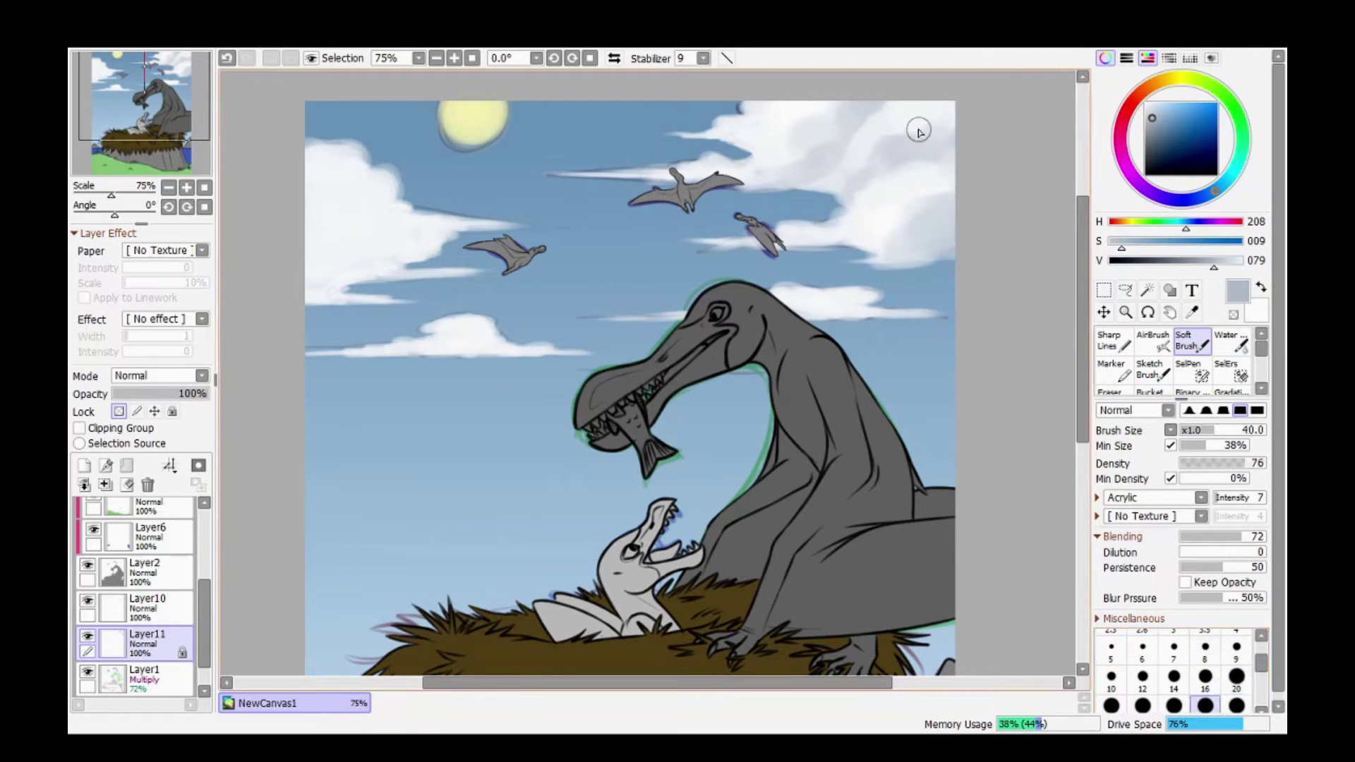
pyautogui.moveTo(416, 253); pyautogui.dragTo(333, 242)
pyautogui.moveTo(508, 346); pyautogui.dragTo(314, 356)
pyautogui.hotkey('ctrl', 'h')
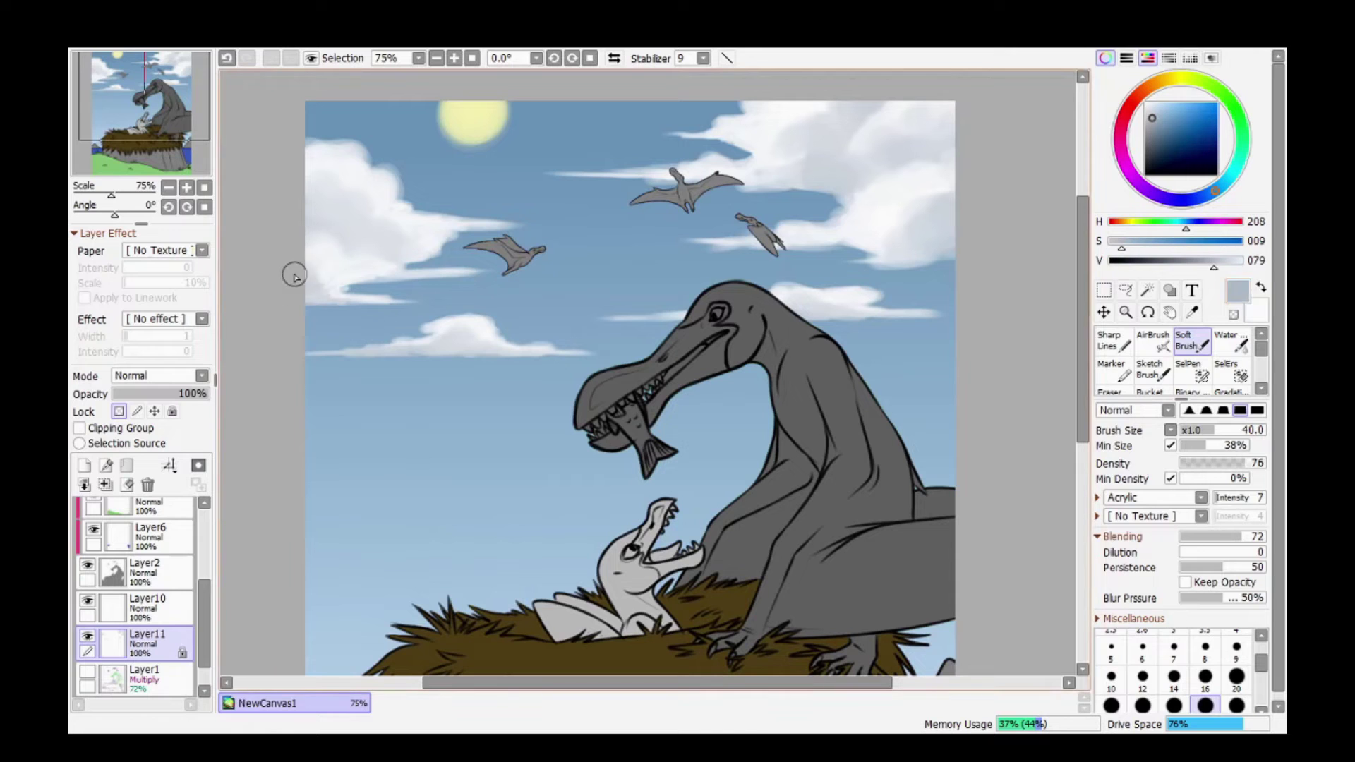
# On a new clipped layer, paint darker grey-blue shadows along the edges of the clouds and streaks, and reduce the layer opacity to 50%.
pyautogui.click(193, 475)
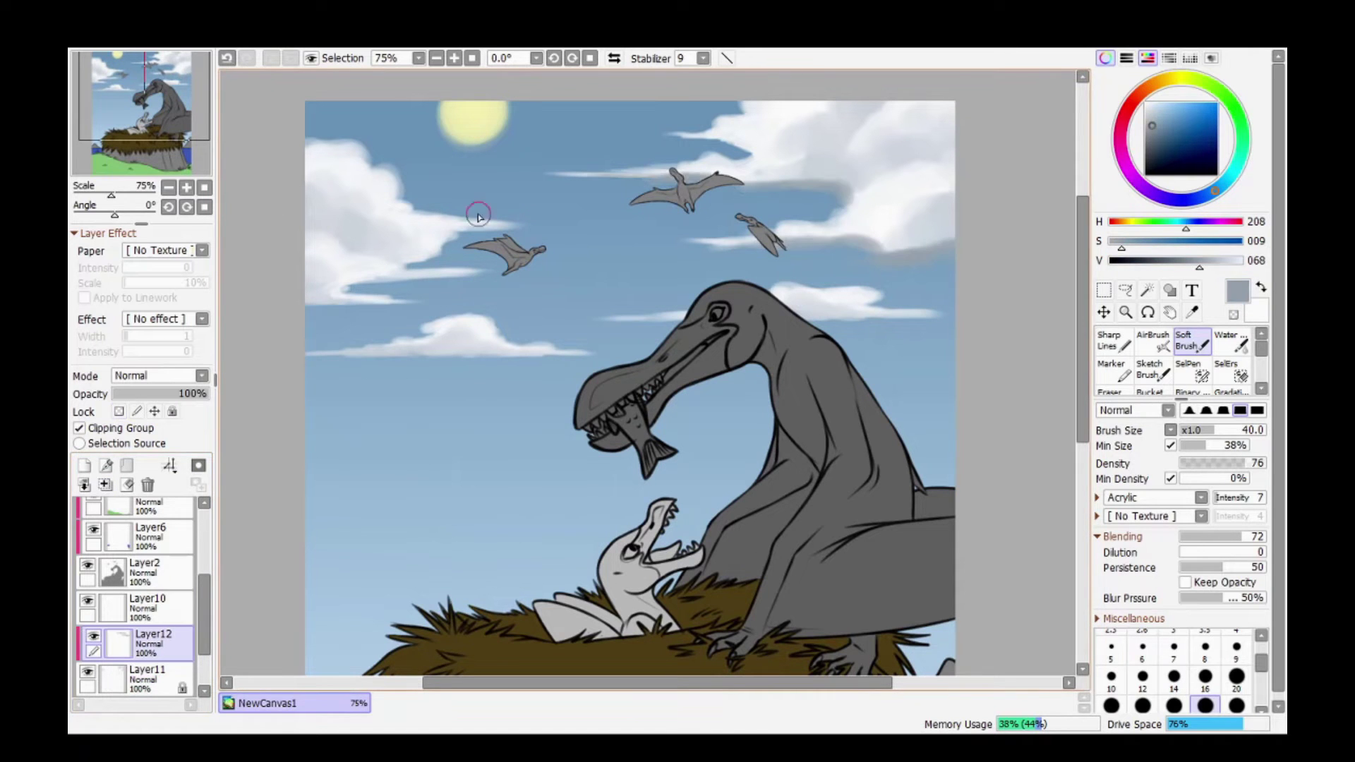
pyautogui.moveTo(738, 110); pyautogui.dragTo(679, 157)
pyautogui.moveTo(515, 220); pyautogui.dragTo(339, 240)
pyautogui.moveTo(478, 262); pyautogui.dragTo(318, 300)
pyautogui.moveTo(305, 350); pyautogui.dragTo(588, 351)
pyautogui.moveTo(798, 314); pyautogui.dragTo(943, 316)
pyautogui.moveTo(204, 394); pyautogui.dragTo(156, 400)
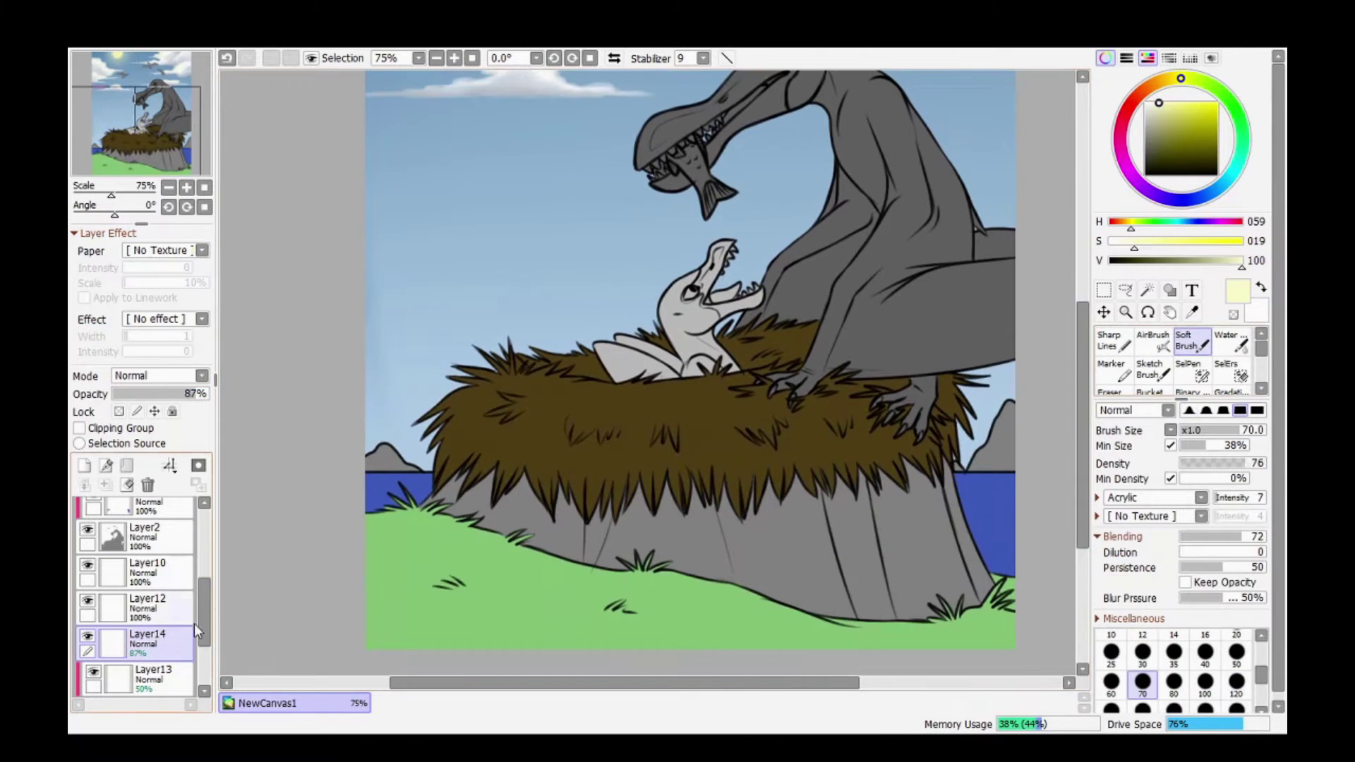
# Shade the grassy hill on Layer7 with a darker green using the Soft Brush at size 350.
pyautogui.scroll(-3, 194, 624)
pyautogui.scroll(-2, 160, 672)
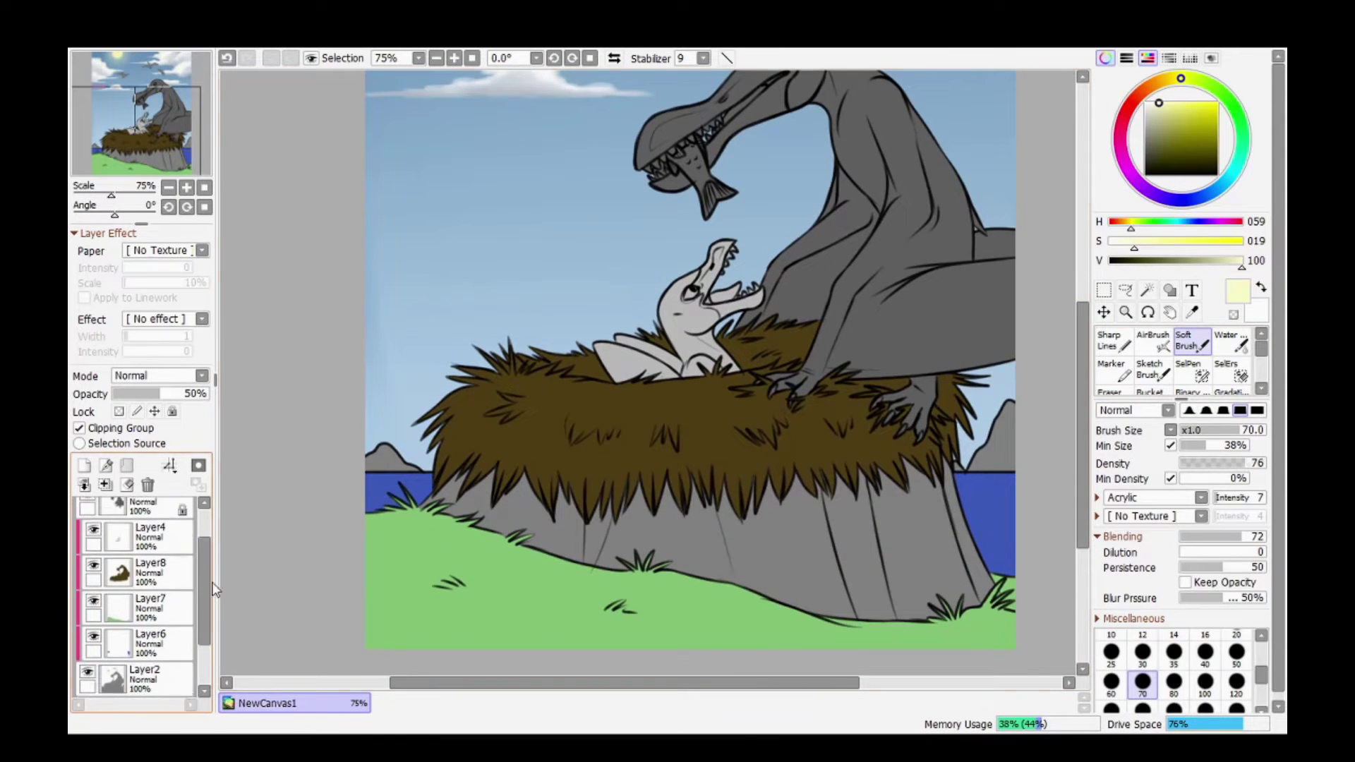
pyautogui.click(148, 632)
pyautogui.press('alt')
pyautogui.click(478, 577)
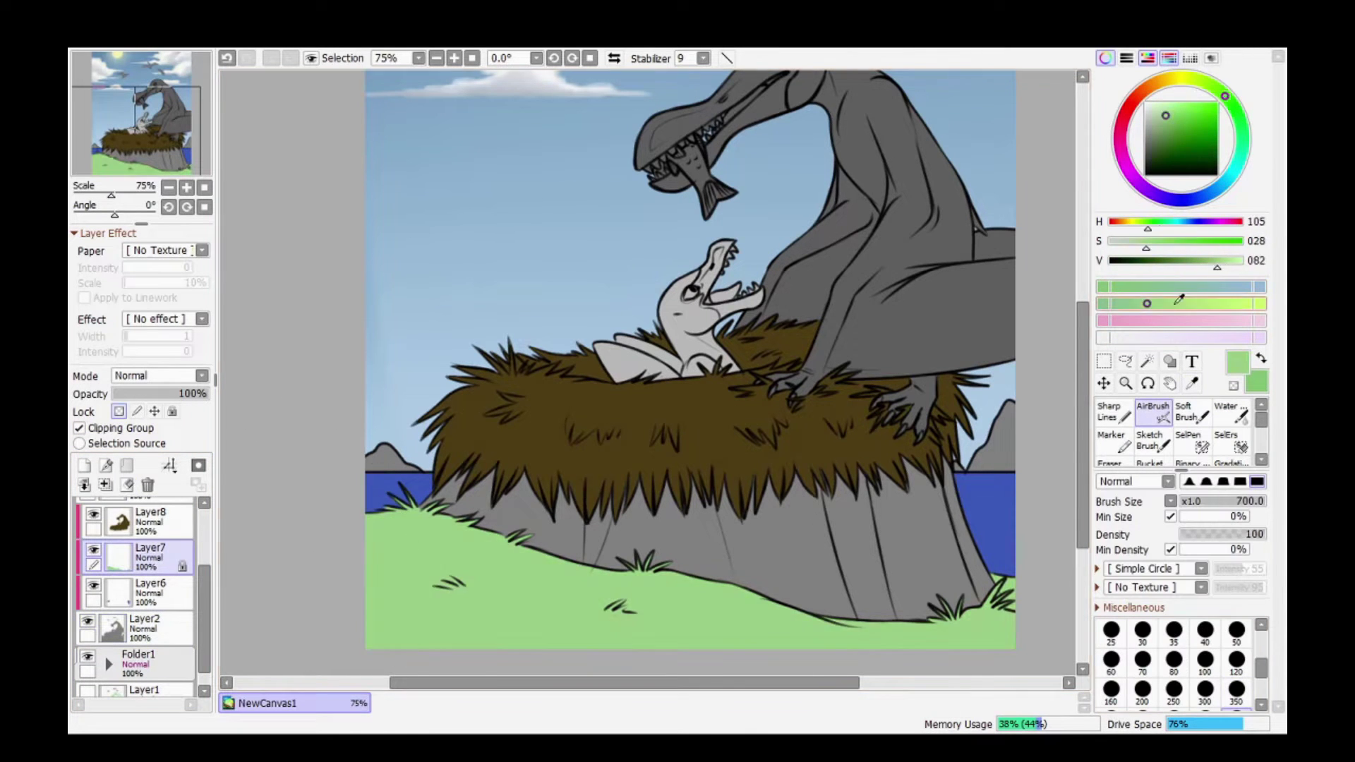
pyautogui.click(1187, 412)
pyautogui.press('-')
pyautogui.press('-')
pyautogui.click(1237, 683)
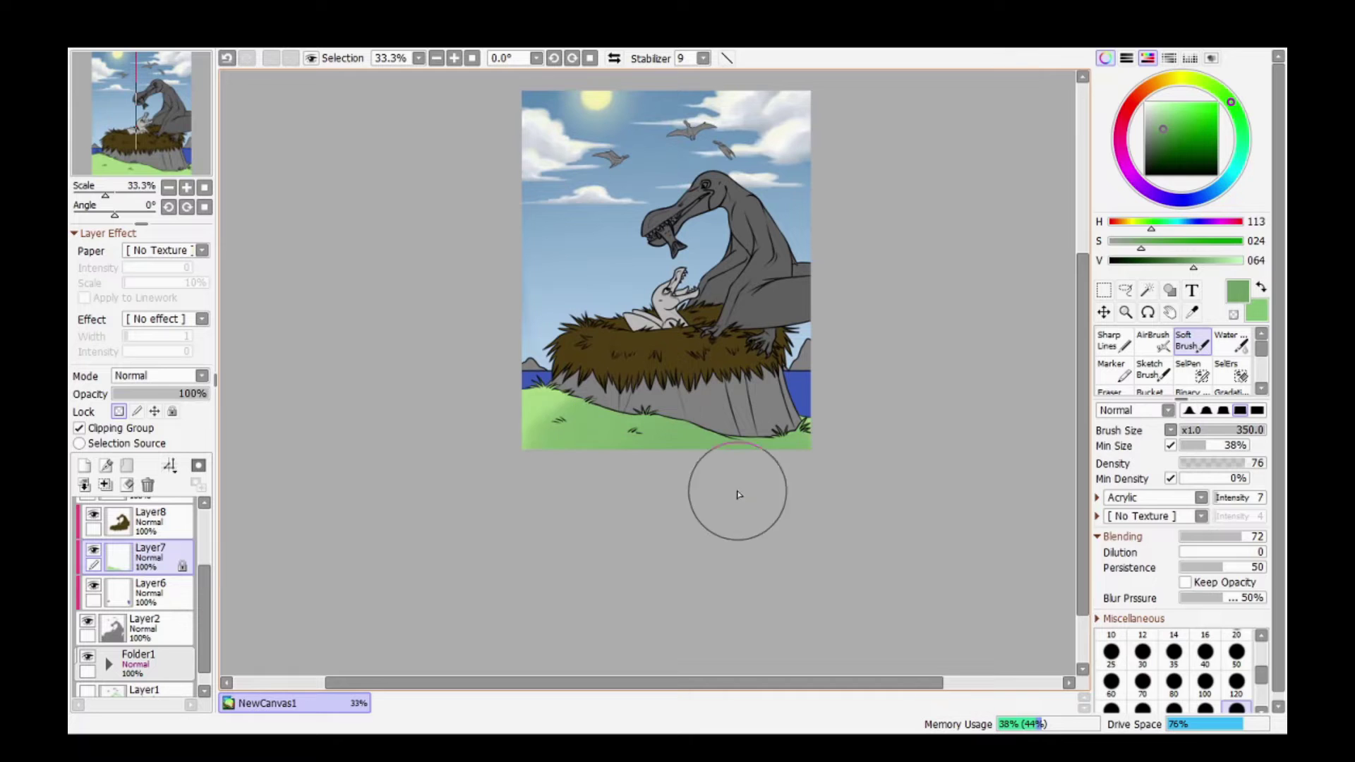
pyautogui.keyDown('alt'); pyautogui.click(713, 439); pyautogui.keyUp('alt')
pyautogui.moveTo(637, 461)
pyautogui.mouseDown()
pyautogui.moveTo(678, 448)
pyautogui.moveTo(586, 431)
pyautogui.mouseUp()
# Paint a dark green shadow over the grass below the nest, working its edges at brush size 50.
pyautogui.keyDown('ctrl'); pyautogui.click(678, 353); pyautogui.keyUp('ctrl')
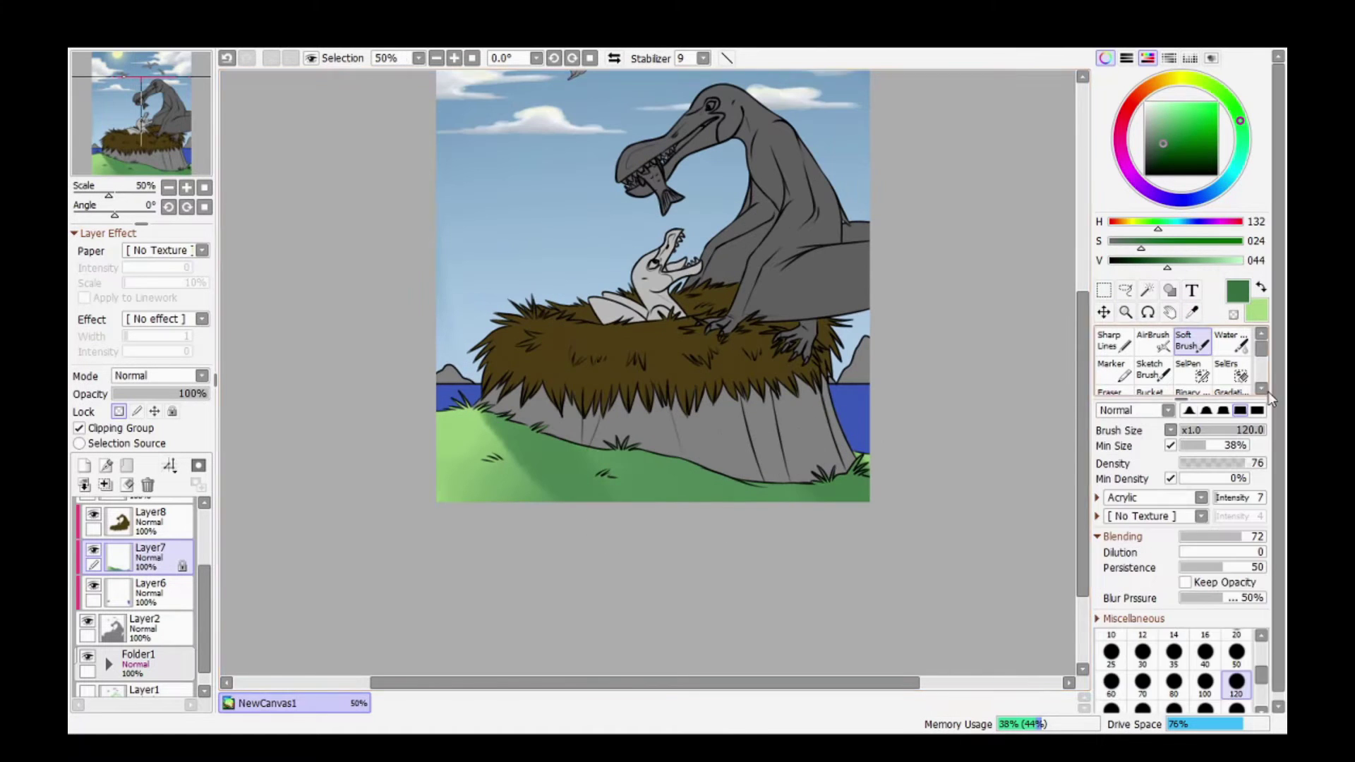
pyautogui.press('x')
pyautogui.scroll(5, 1192, 674)
pyautogui.click(1236, 652)
pyautogui.keyDown('ctrl'); pyautogui.click(860, 461); pyautogui.keyUp('ctrl')
pyautogui.keyDown('ctrl'); pyautogui.click(859, 462); pyautogui.keyUp('ctrl')
pyautogui.keyDown('alt'); pyautogui.click(831, 424); pyautogui.keyUp('alt')
pyautogui.moveTo(847, 683); pyautogui.dragTo(463, 223)
# Blend the grass shadow and paint deeper green beneath the grass tufts and along the stump's base at brush size 16.
pyautogui.keyDown('alt'); pyautogui.click(464, 223); pyautogui.keyUp('alt')
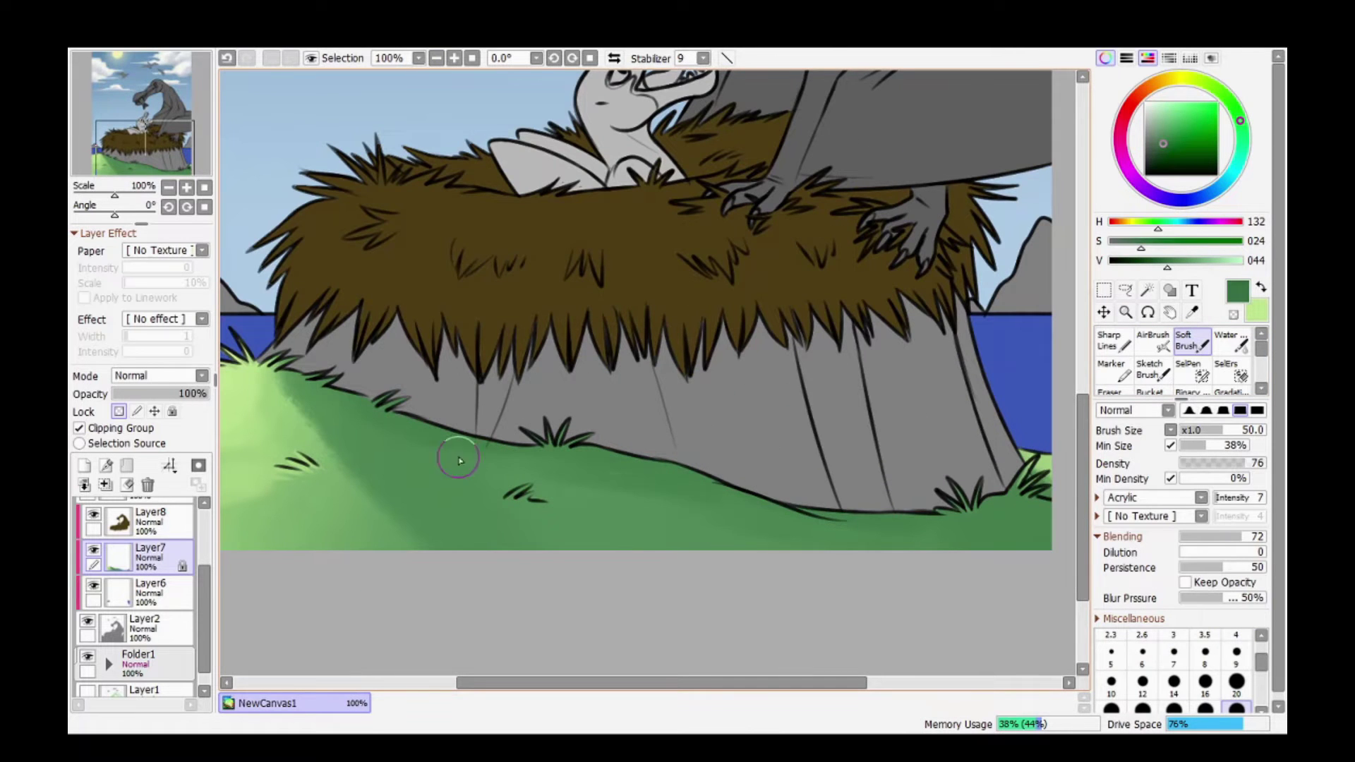
pyautogui.moveTo(458, 460)
pyautogui.mouseDown()
pyautogui.moveTo(417, 487)
pyautogui.moveTo(489, 475)
pyautogui.mouseUp()
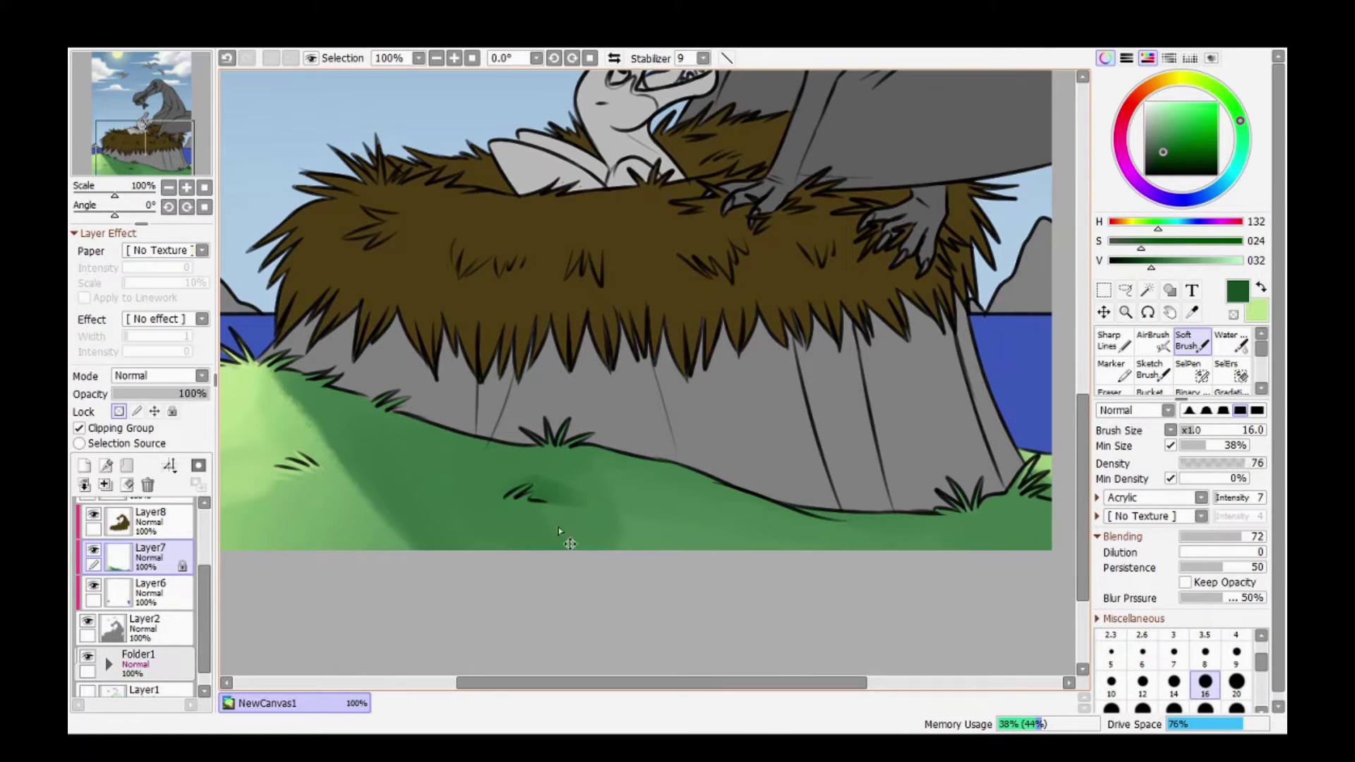
pyautogui.press('b')
pyautogui.moveTo(1038, 514)
pyautogui.mouseDown()
pyautogui.moveTo(444, 457)
pyautogui.moveTo(381, 427)
pyautogui.mouseUp()
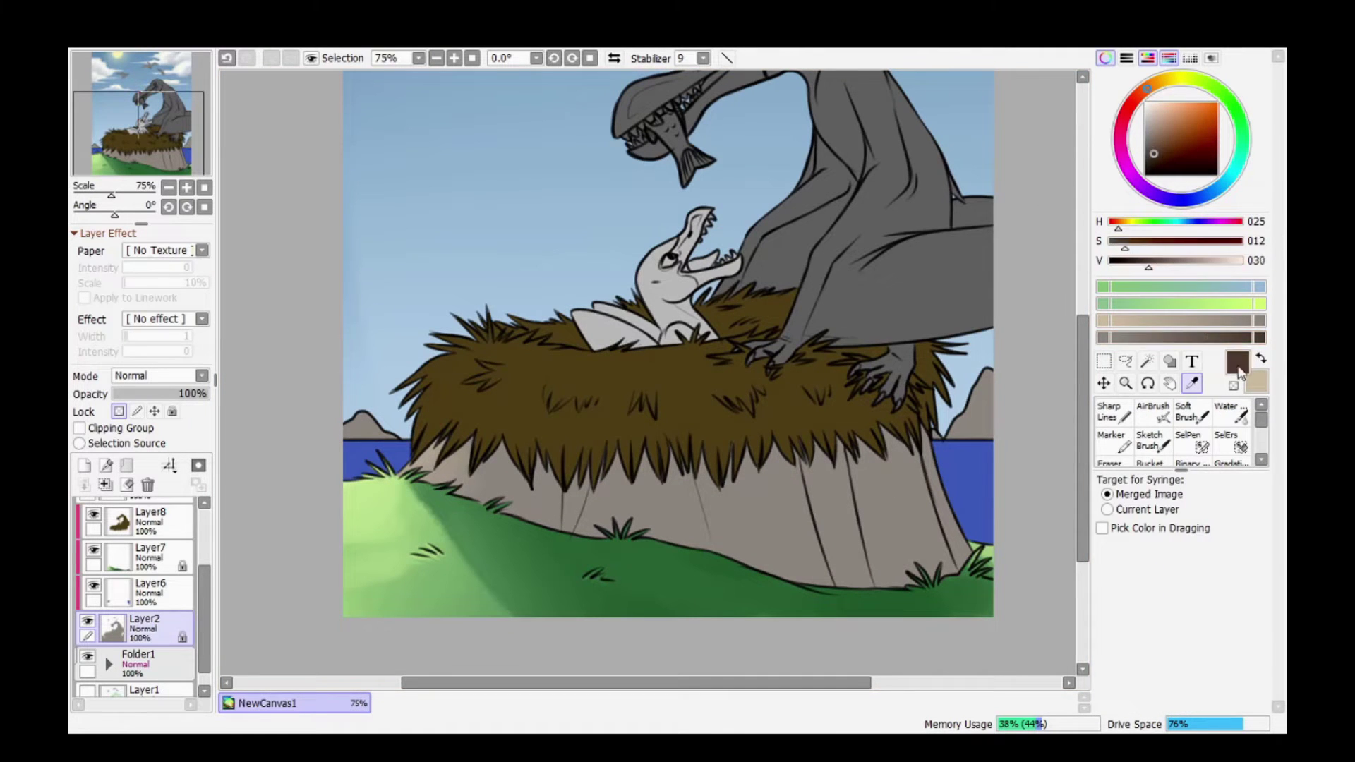
# Shade the stump under the nest in dark brown on Layer2 with the Soft Brush, widening to size 120.
pyautogui.click(1186, 411)
pyautogui.click(1169, 58)
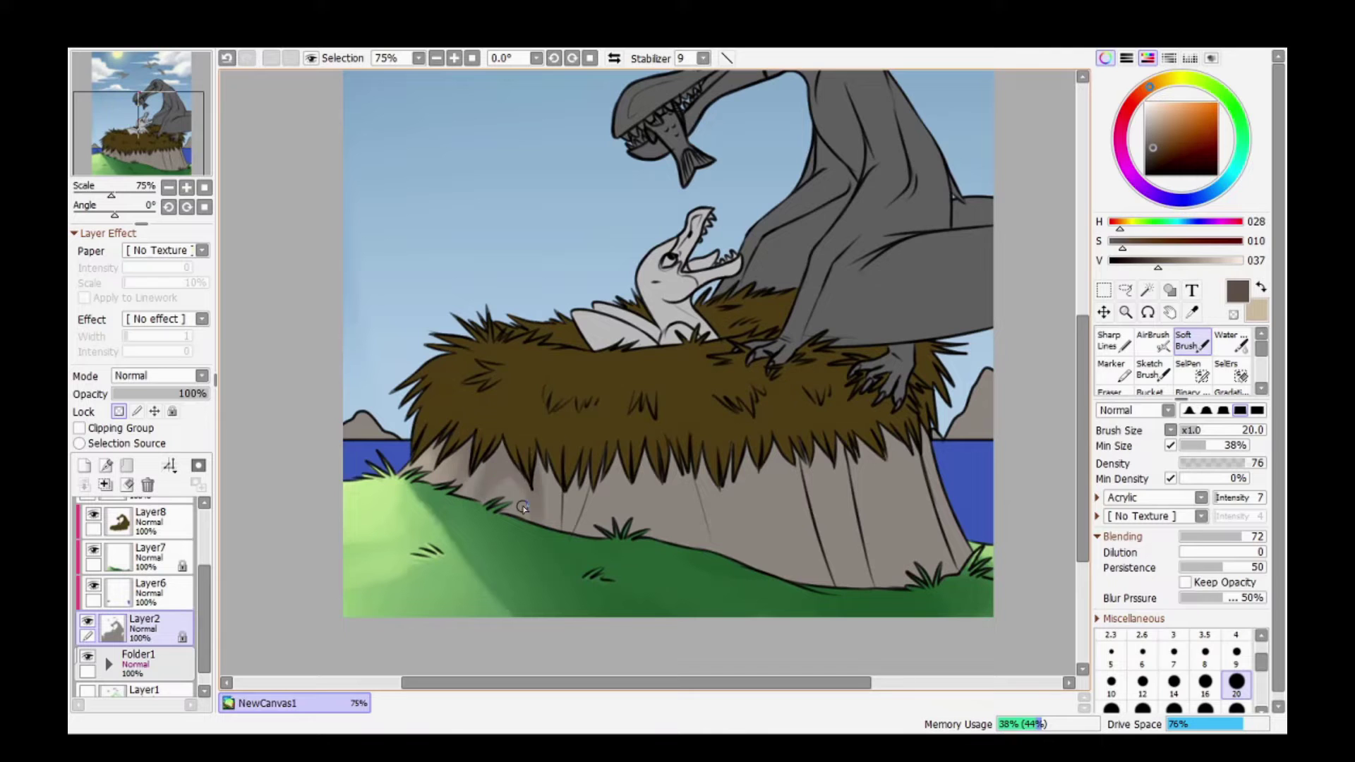
pyautogui.rightClick(552, 471)
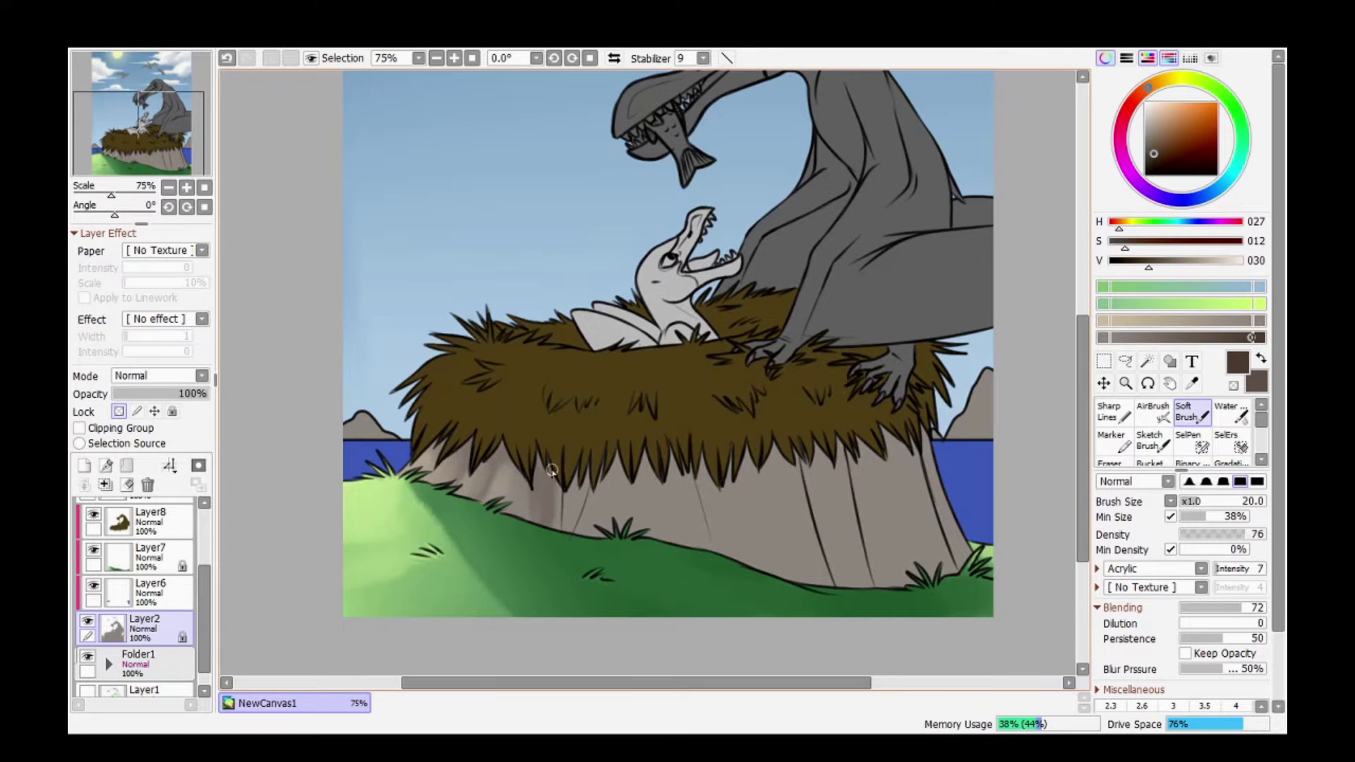
pyautogui.moveTo(810, 499)
pyautogui.mouseDown()
pyautogui.moveTo(828, 569)
pyautogui.moveTo(849, 447)
pyautogui.moveTo(919, 585)
pyautogui.mouseUp()
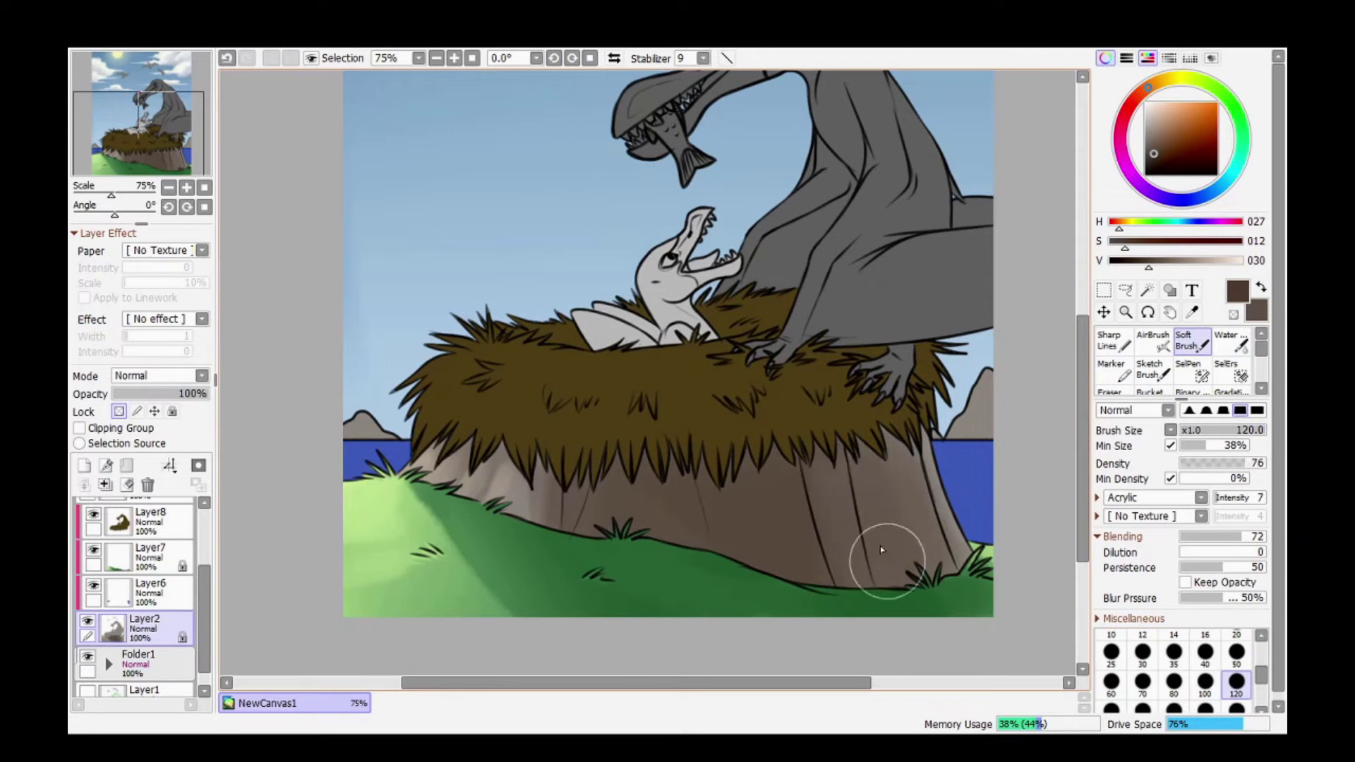
# Paint vertical bark folds on the stump at size 14, and blend brown tones across its left side at sizes 30 and 25.
pyautogui.press('[')
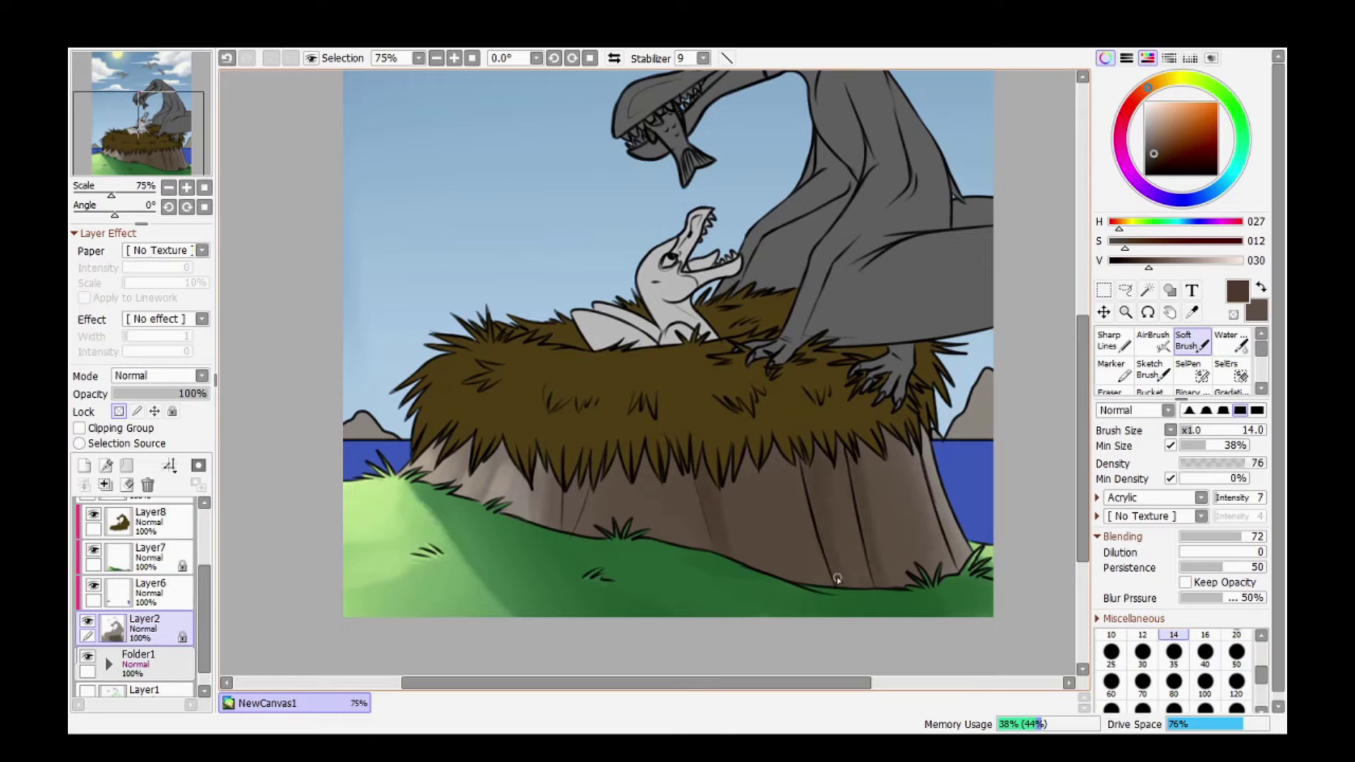
pyautogui.rightClick(836, 480)
pyautogui.press(']')
pyautogui.press(']')
pyautogui.press(']')
pyautogui.press(']')
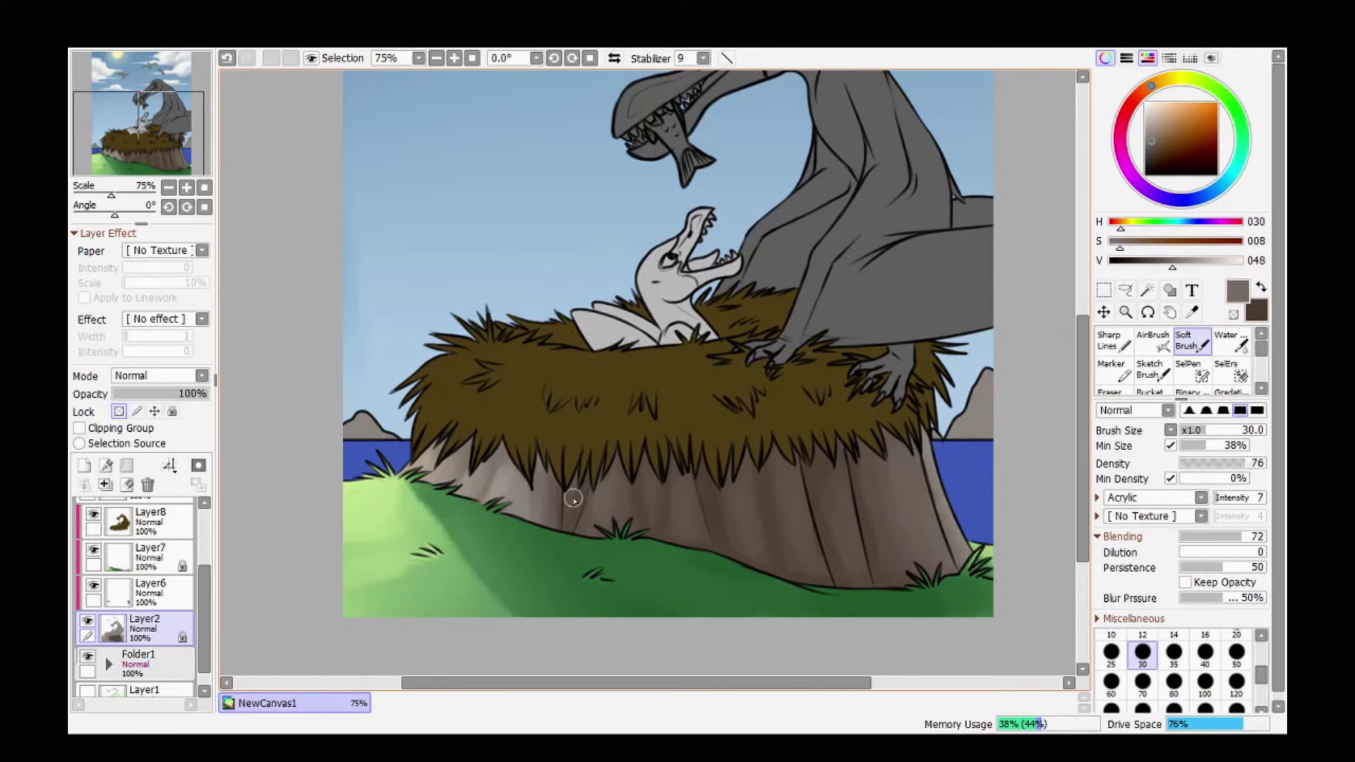
pyautogui.rightClick(596, 484)
pyautogui.press('[')
pyautogui.moveTo(557, 480); pyautogui.dragTo(499, 448)
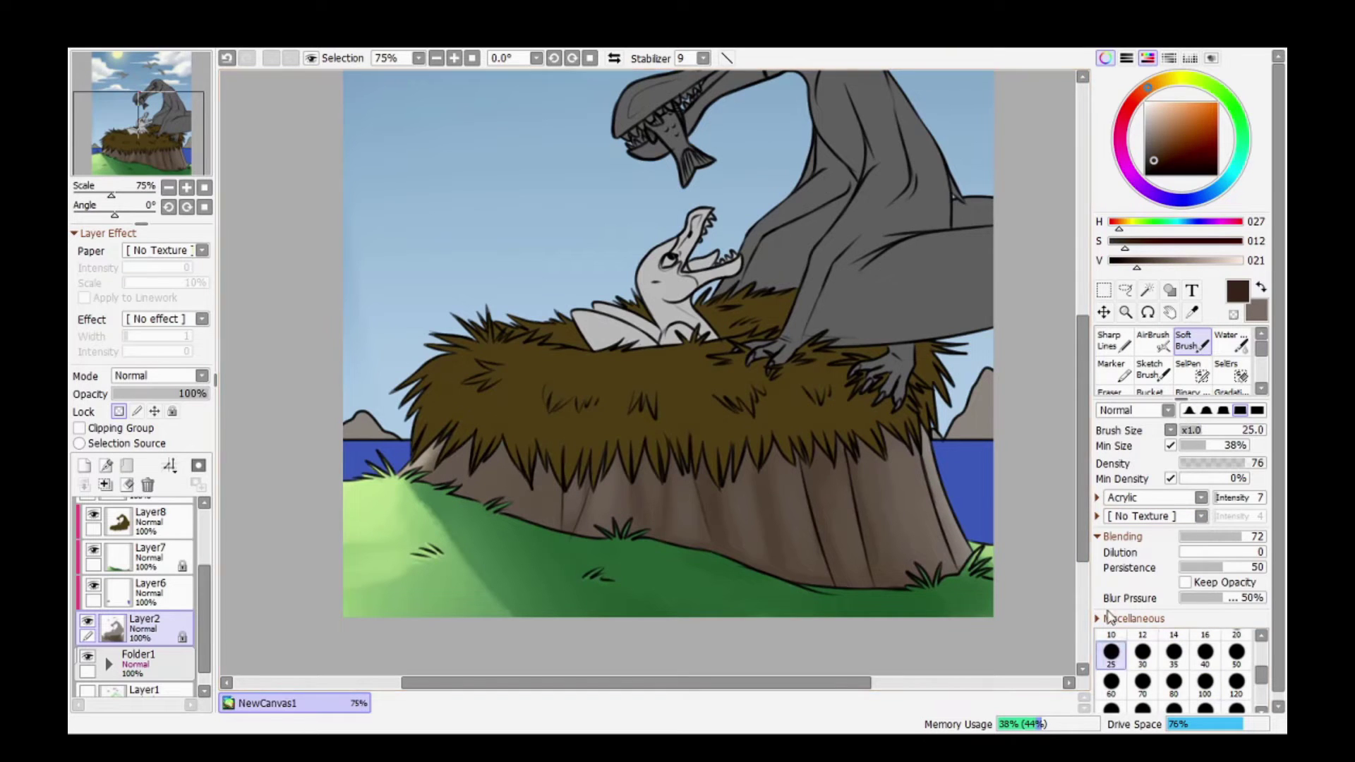
# Deepen the stump's bark grooves in very dark brown, starting with fine strokes at brush size 8.
pyautogui.press('[')
pyautogui.press('[')
pyautogui.press('[')
pyautogui.press('[')
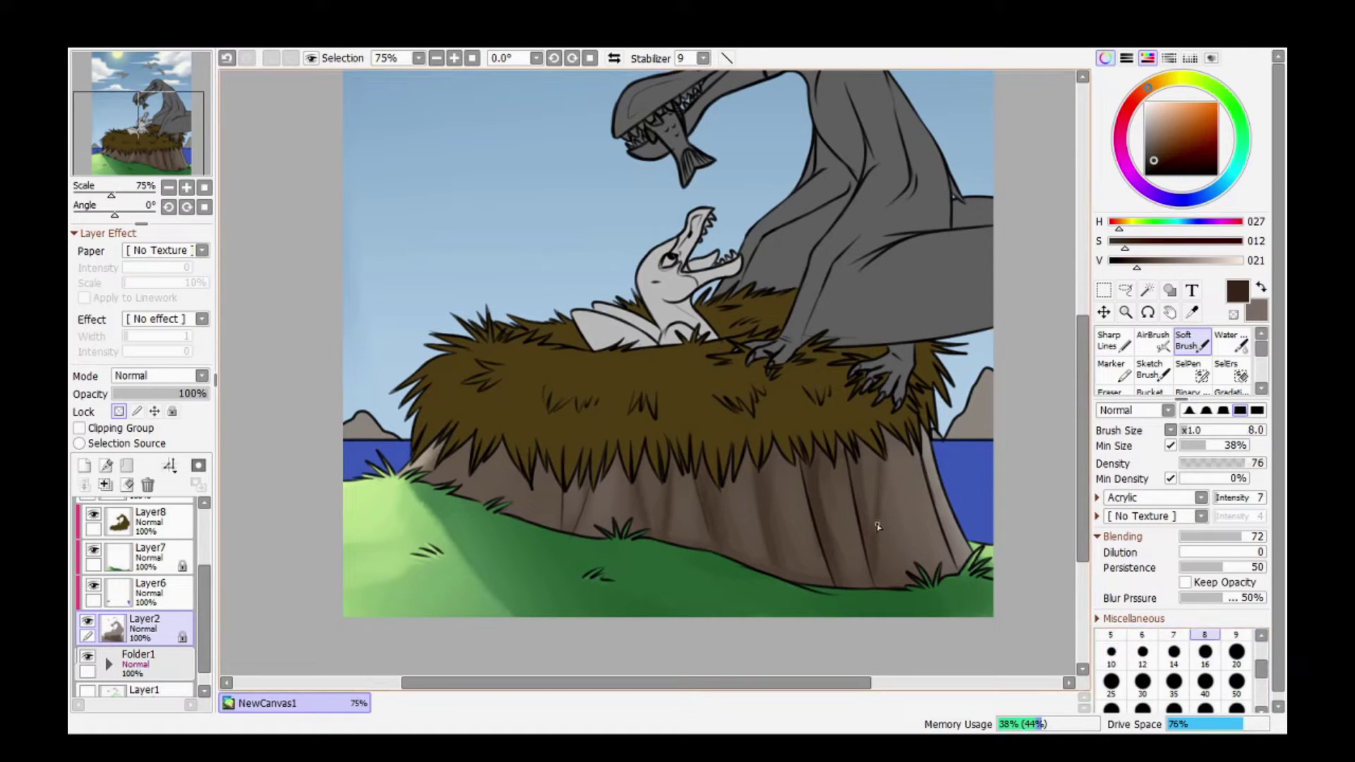
pyautogui.press(']')
pyautogui.press(']')
pyautogui.press(']')
pyautogui.press(']')
pyautogui.press(']')
pyautogui.press(']')
pyautogui.press(']')
pyautogui.press(']')
pyautogui.press(']')
pyautogui.press(']')
pyautogui.press(']')
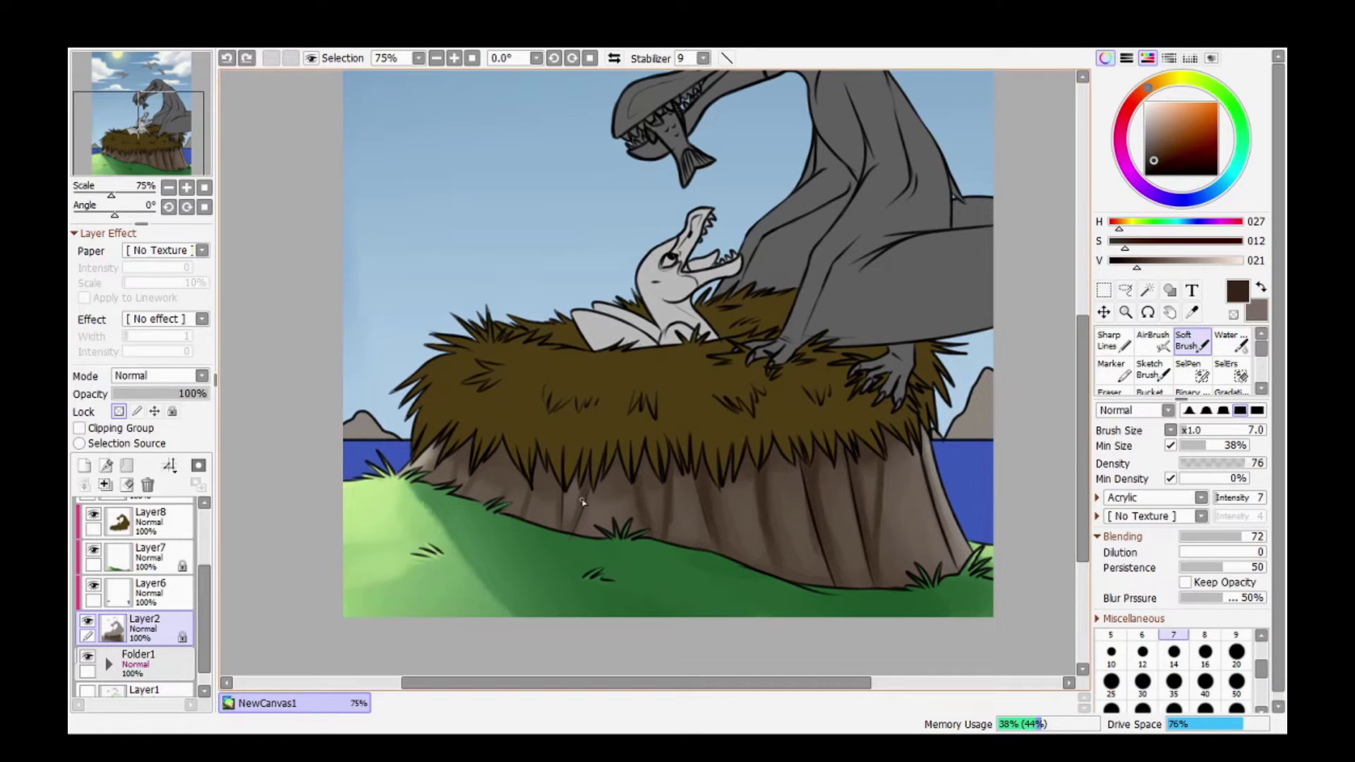
# Darken the folds at the stump's left end at brush size 20 and refine them at size 7.
pyautogui.press(']')
pyautogui.press(']')
pyautogui.press(']')
pyautogui.press(']')
pyautogui.press(']')
pyautogui.press(']')
pyautogui.press(']')
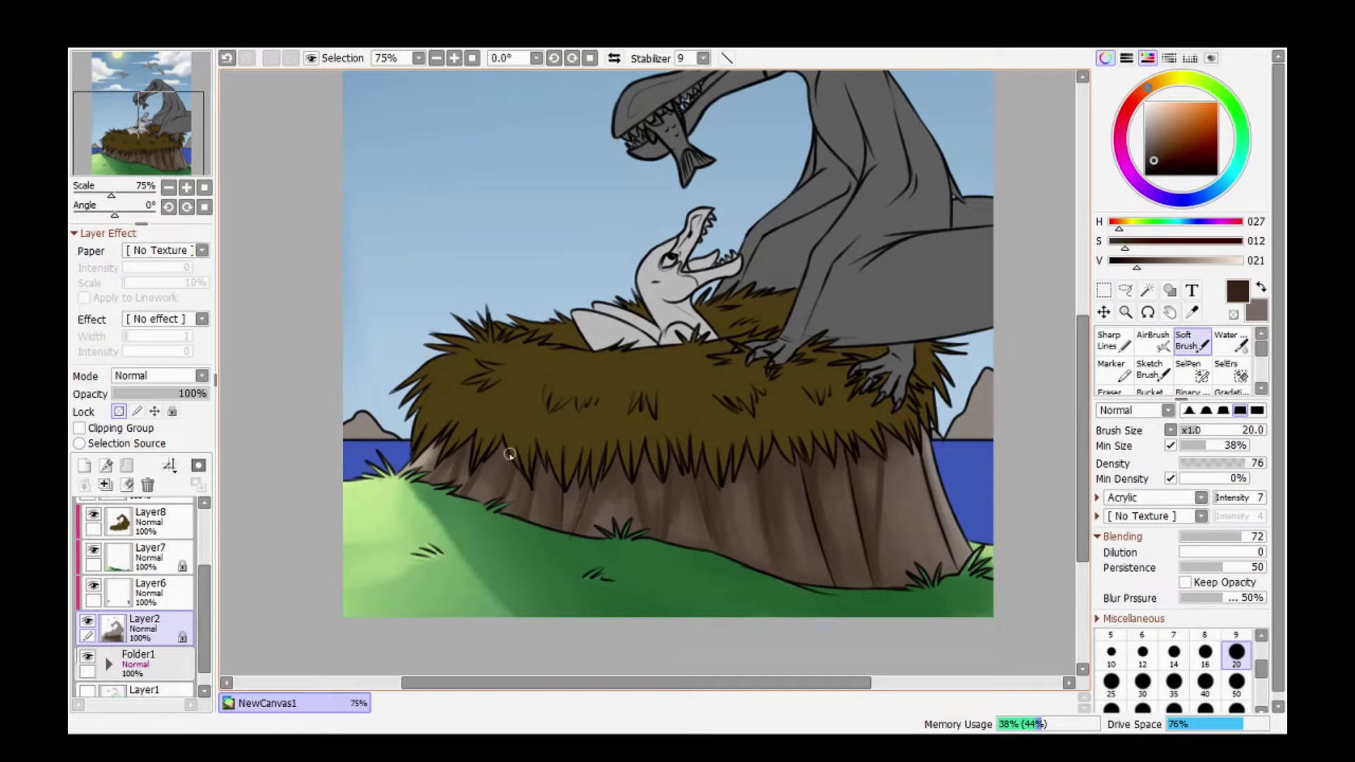
pyautogui.press('[')
pyautogui.press('[')
pyautogui.press('[')
pyautogui.press('[')
pyautogui.press('[')
pyautogui.press('[')
pyautogui.press('[')
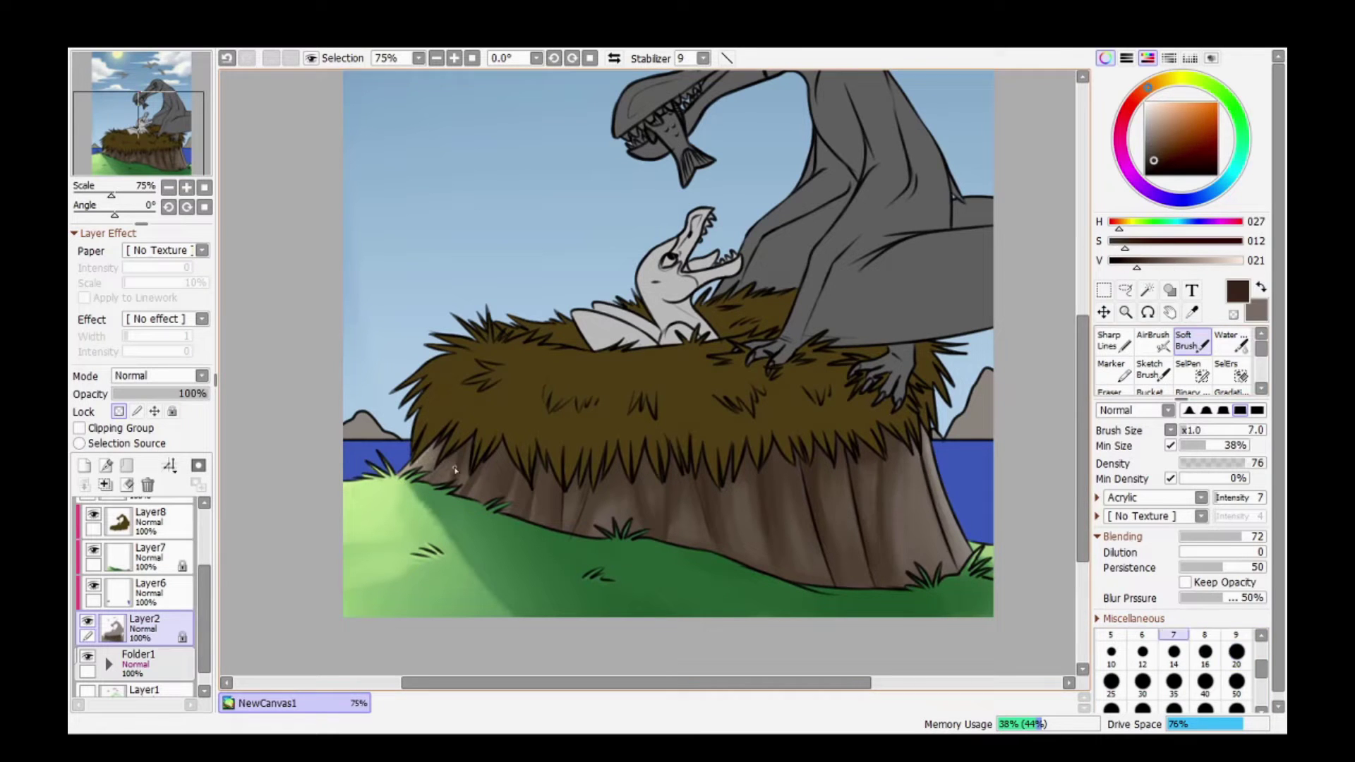
# Paint lighter grey-brown highlights on the bark ridges at brush size 20, then at size 12.
pyautogui.press(']')
pyautogui.press(']')
pyautogui.press(']')
pyautogui.press(']')
pyautogui.press(']')
pyautogui.press(']')
pyautogui.press(']')
pyautogui.press('x')
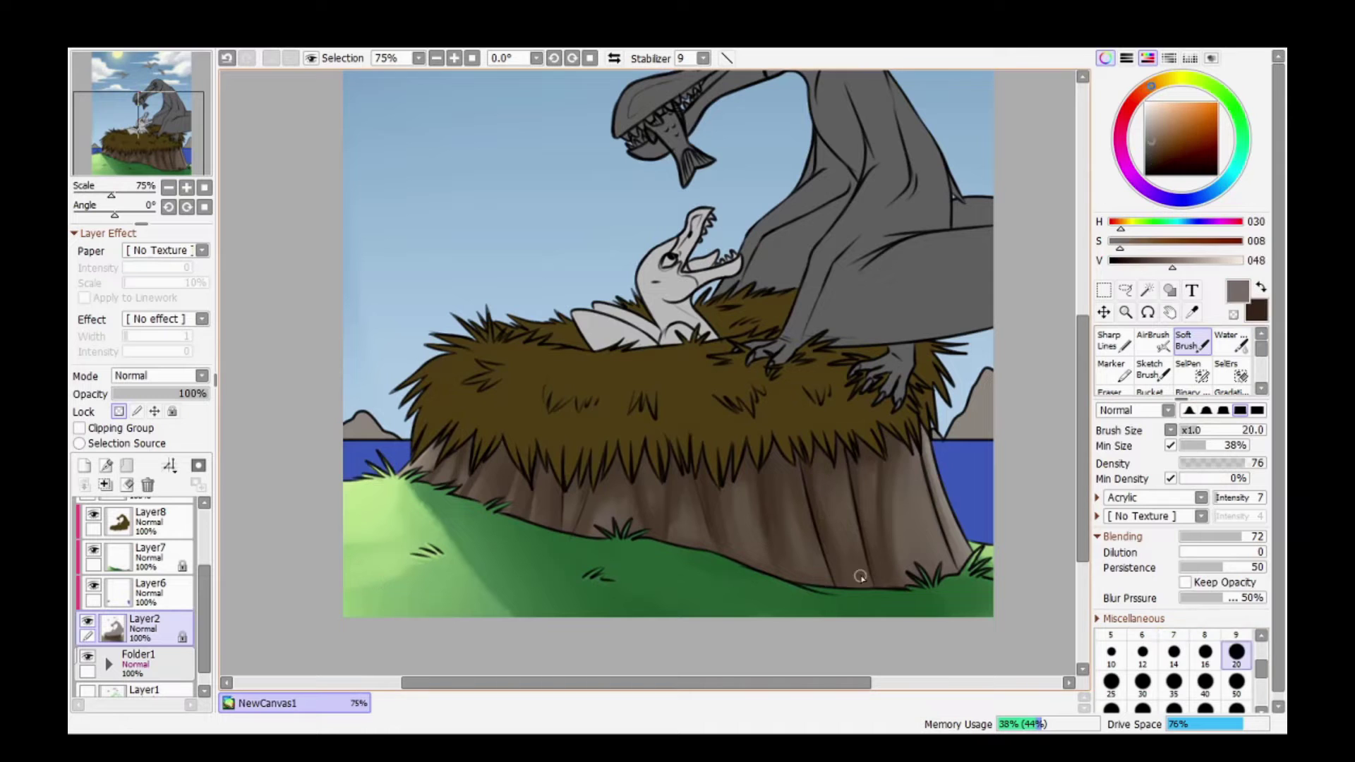
pyautogui.keyDown('alt'); pyautogui.click(941, 493); pyautogui.keyUp('alt')
pyautogui.press('[')
pyautogui.press('[')
pyautogui.press('[')
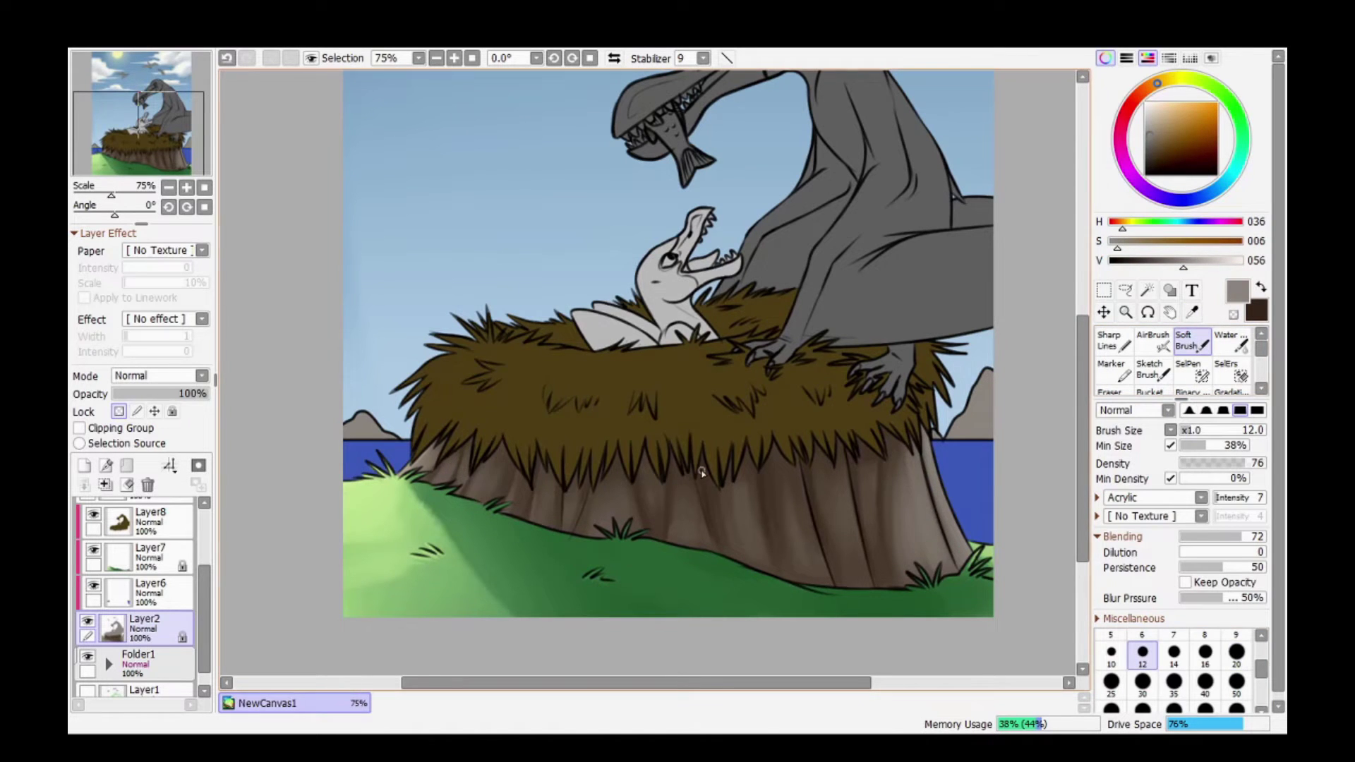
# Draw fine near-black bark lines down the stump at brush size 4.
pyautogui.scroll(2, 702, 473)
pyautogui.press('x')
pyautogui.press('[')
pyautogui.press('[')
pyautogui.press('[')
pyautogui.press('[')
pyautogui.press('[')
pyautogui.press('[')
pyautogui.press('[')
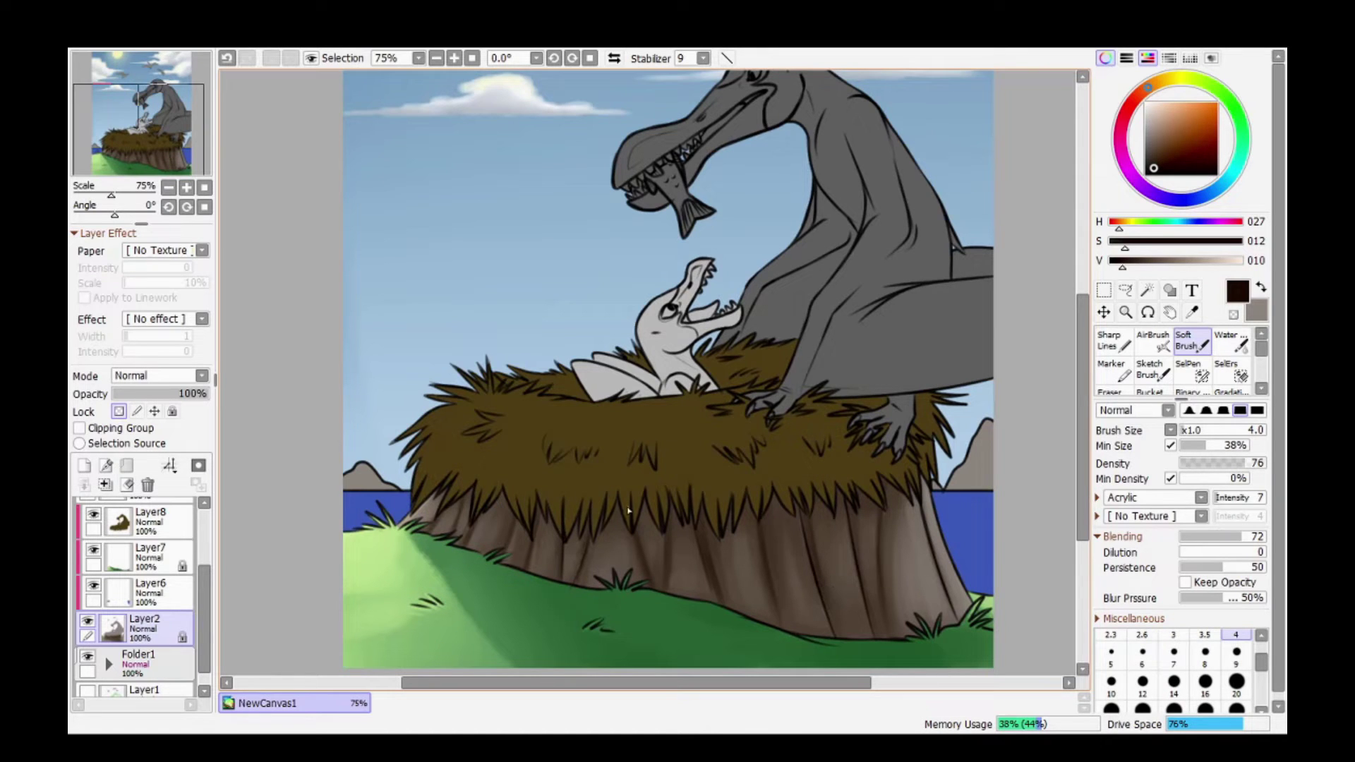
# Undo the last bark stroke and paint more near-black bark texture at brush size 9.
pyautogui.hotkey('ctrl', 'z')
pyautogui.press(']')
pyautogui.press(']')
pyautogui.press(']')
pyautogui.press(']')
pyautogui.press(']')
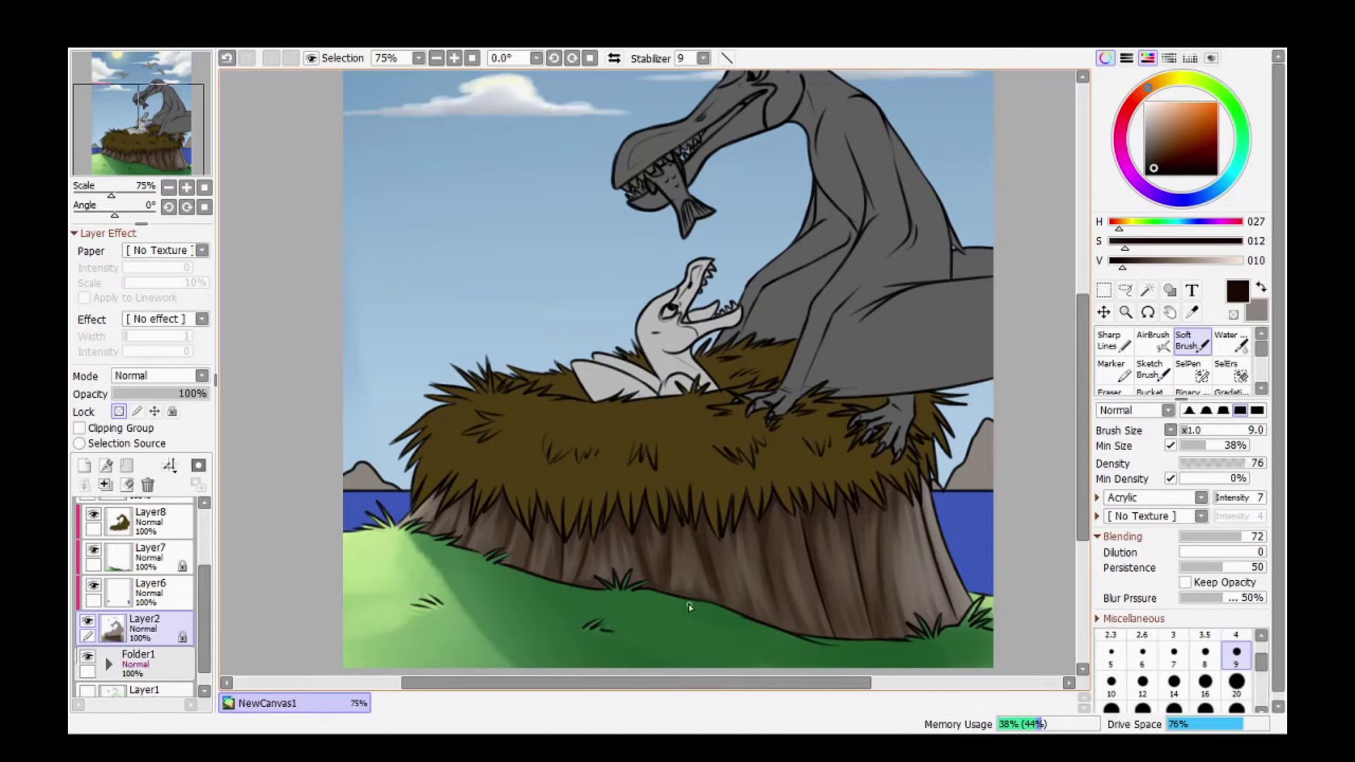
# On a new clipped layer, paint a near-black shadow around the stump's edges at brush size 50 and lower the layer opacity to 53%.
pyautogui.scroll(-3, 690, 607)
pyautogui.moveTo(608, 495)
pyautogui.mouseDown()
pyautogui.moveTo(833, 494)
pyautogui.moveTo(903, 430)
pyautogui.mouseUp()
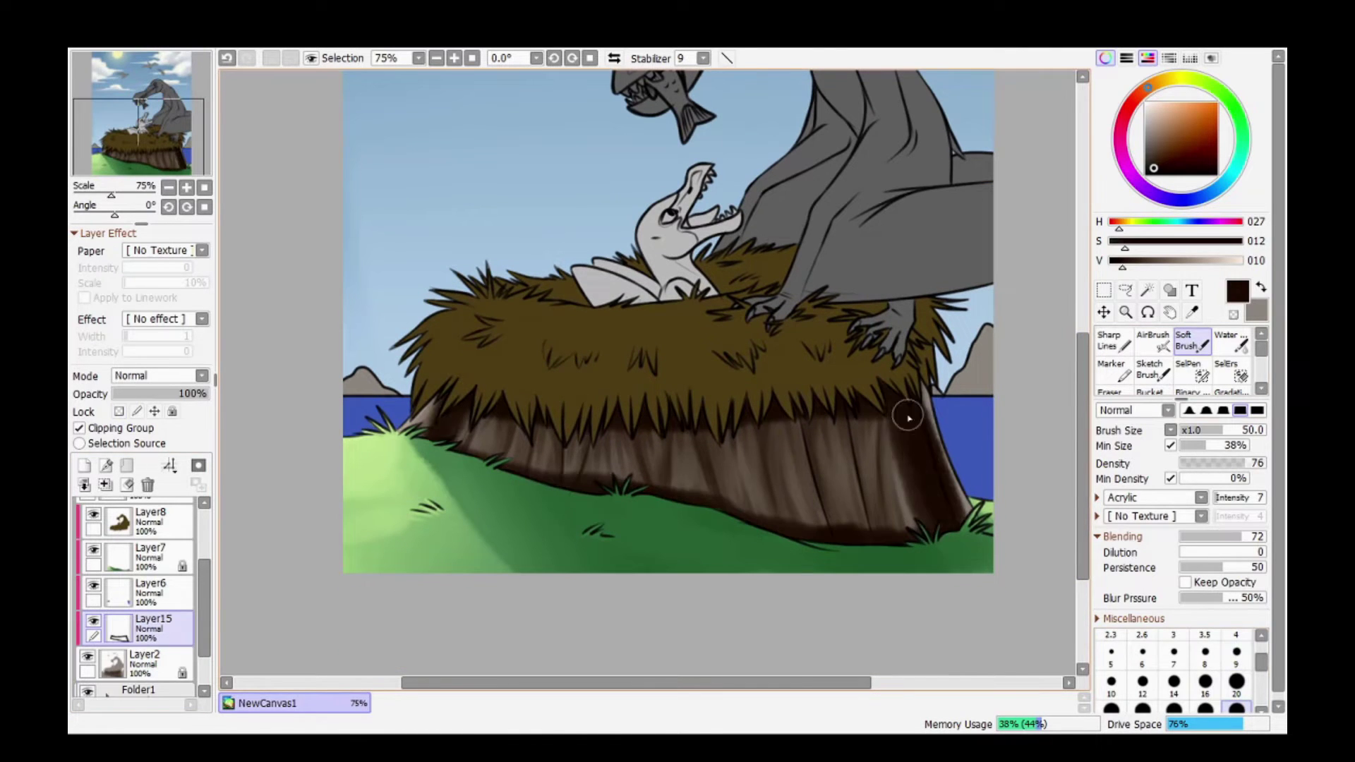
# On another clipped layer, paint dark vertical grooves across the whole stump at brush size 16.
pyautogui.press('[')
pyautogui.press('[')
pyautogui.press('[')
pyautogui.press('[')
pyautogui.press('[')
pyautogui.press('[')
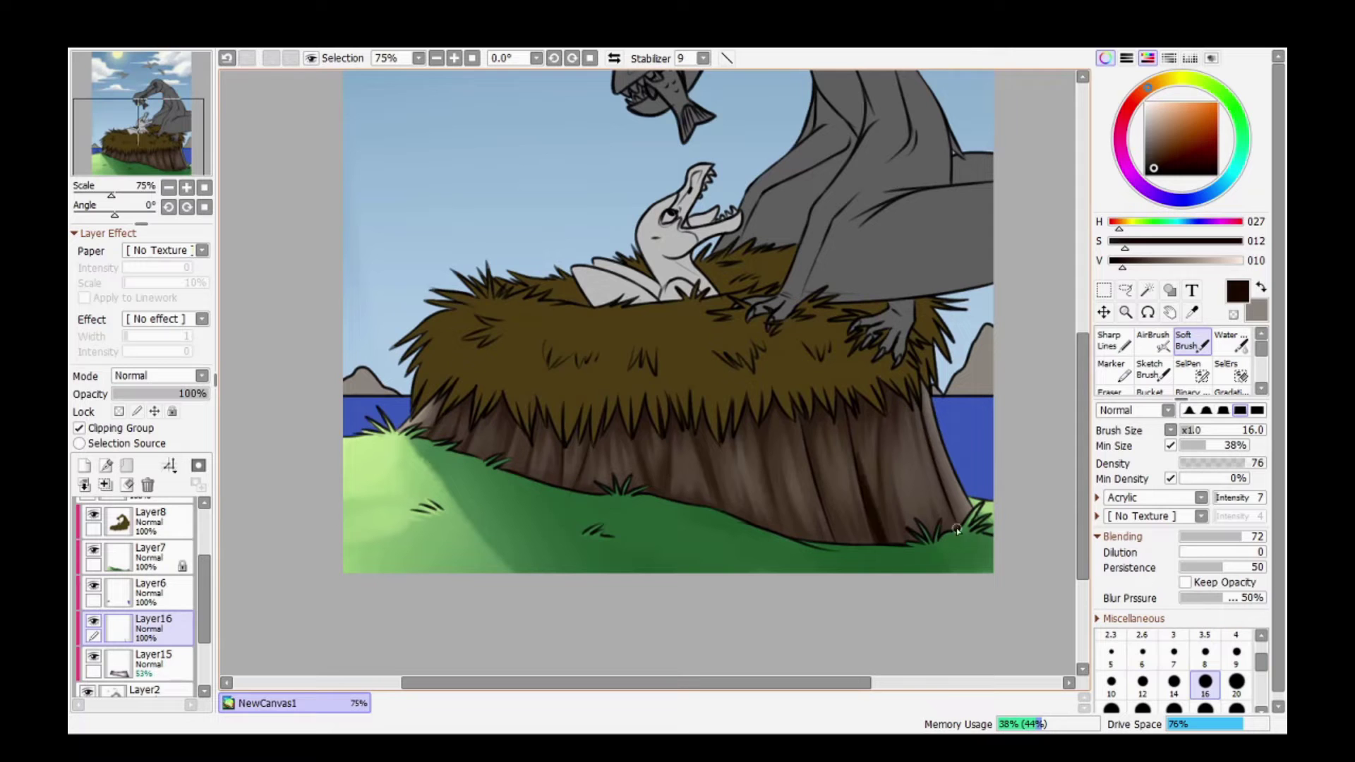
pyautogui.moveTo(881, 389); pyautogui.dragTo(886, 494)
pyautogui.moveTo(832, 416); pyautogui.dragTo(801, 533)
pyautogui.moveTo(785, 418); pyautogui.dragTo(757, 535)
pyautogui.moveTo(847, 428); pyautogui.dragTo(812, 552)
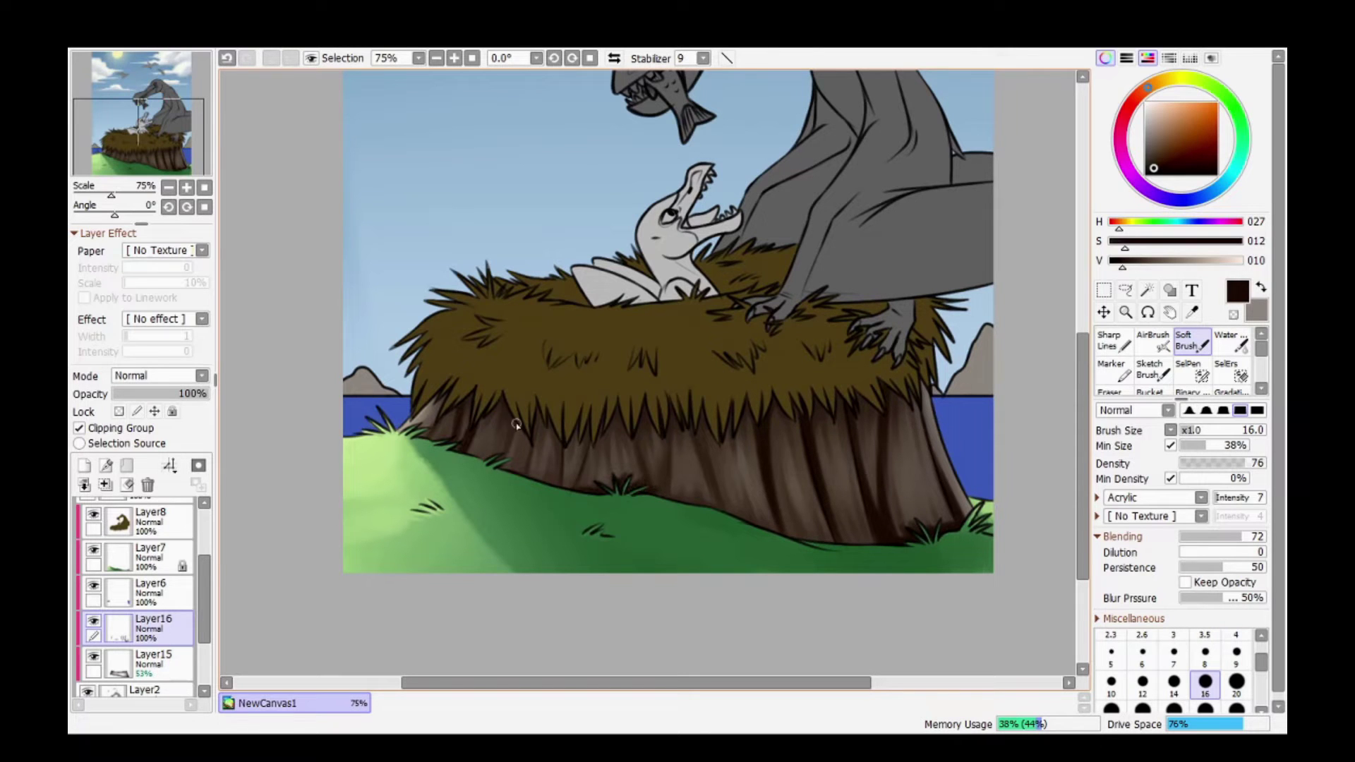
pyautogui.moveTo(500, 403); pyautogui.dragTo(558, 487)
pyautogui.moveTo(568, 423); pyautogui.dragTo(712, 505)
# On a further clipped layer, paint a near-black cast shadow on the stump beneath the nest's fringe at brush size 50.
pyautogui.press(']')
pyautogui.press(']')
pyautogui.press(']')
pyautogui.press(']')
pyautogui.press(']')
pyautogui.press(']')
pyautogui.hotkey('ctrl', 'shift', 'n')
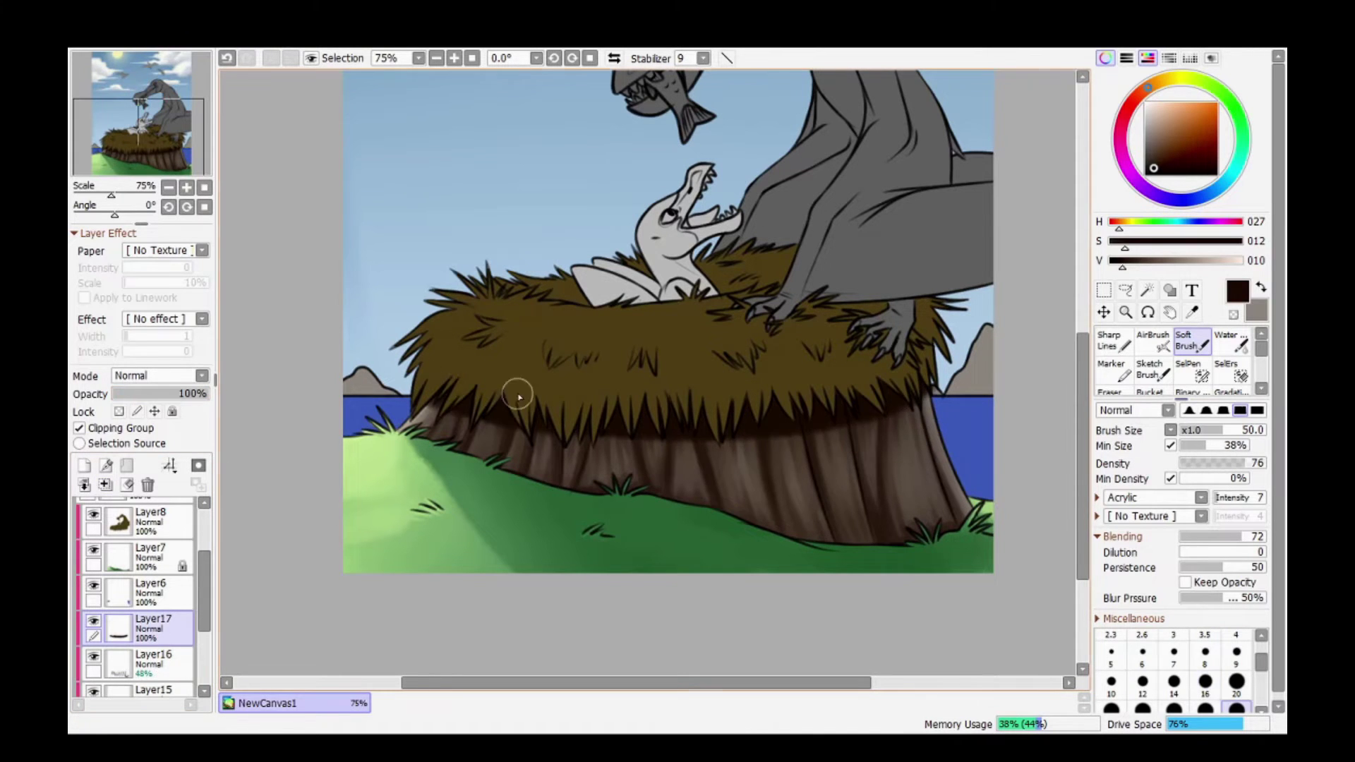
# Merge the three stump shading layers down into Layer2.
pyautogui.press('e')
pyautogui.hotkey('ctrl', 'e')
pyautogui.hotkey('ctrl', 'e')
pyautogui.hotkey('ctrl', 'e')
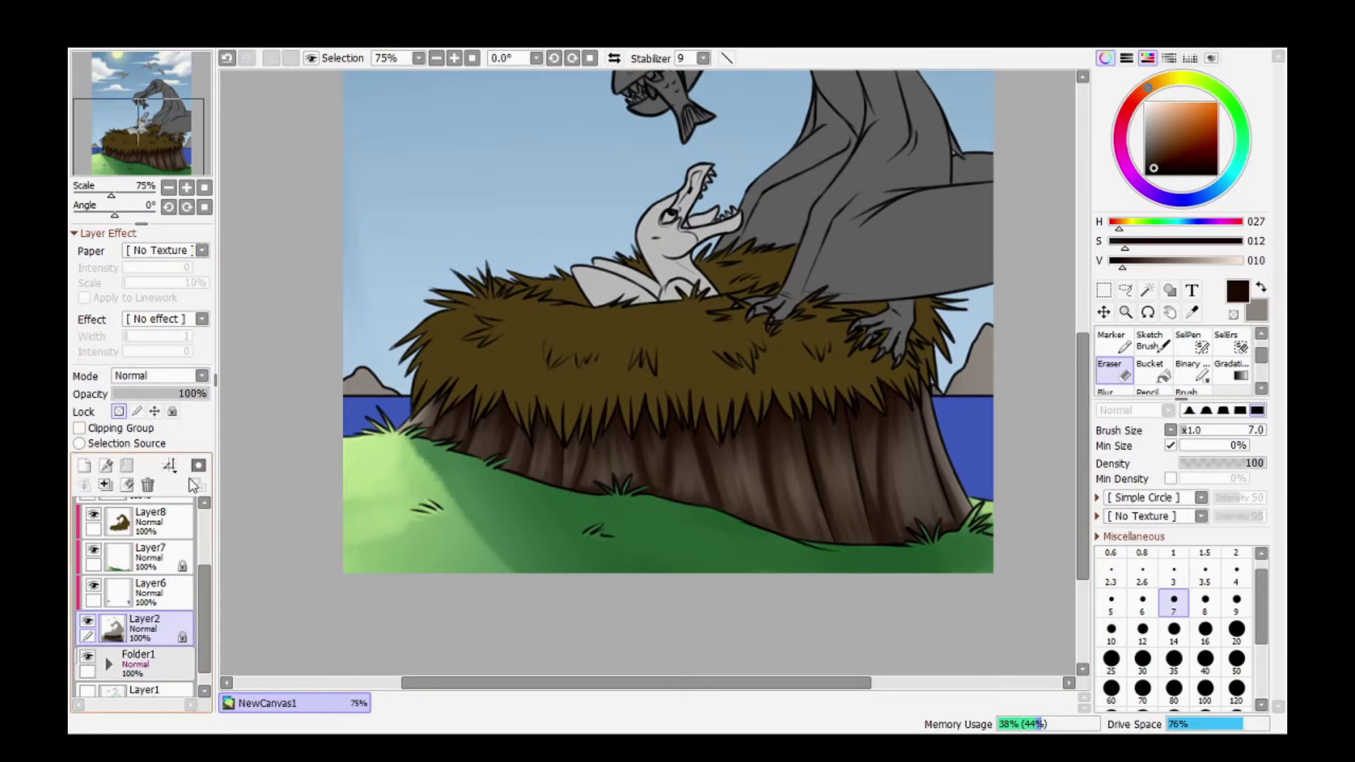
# On Layer6, shade the sea on both sides of the stump with dark blue using the Soft Brush at size 10.
pyautogui.press('v')
pyautogui.rightClick(954, 397)
pyautogui.scroll(3, 728, 560)
pyautogui.keyDown('alt'); pyautogui.click(537, 367); pyautogui.keyUp('alt')
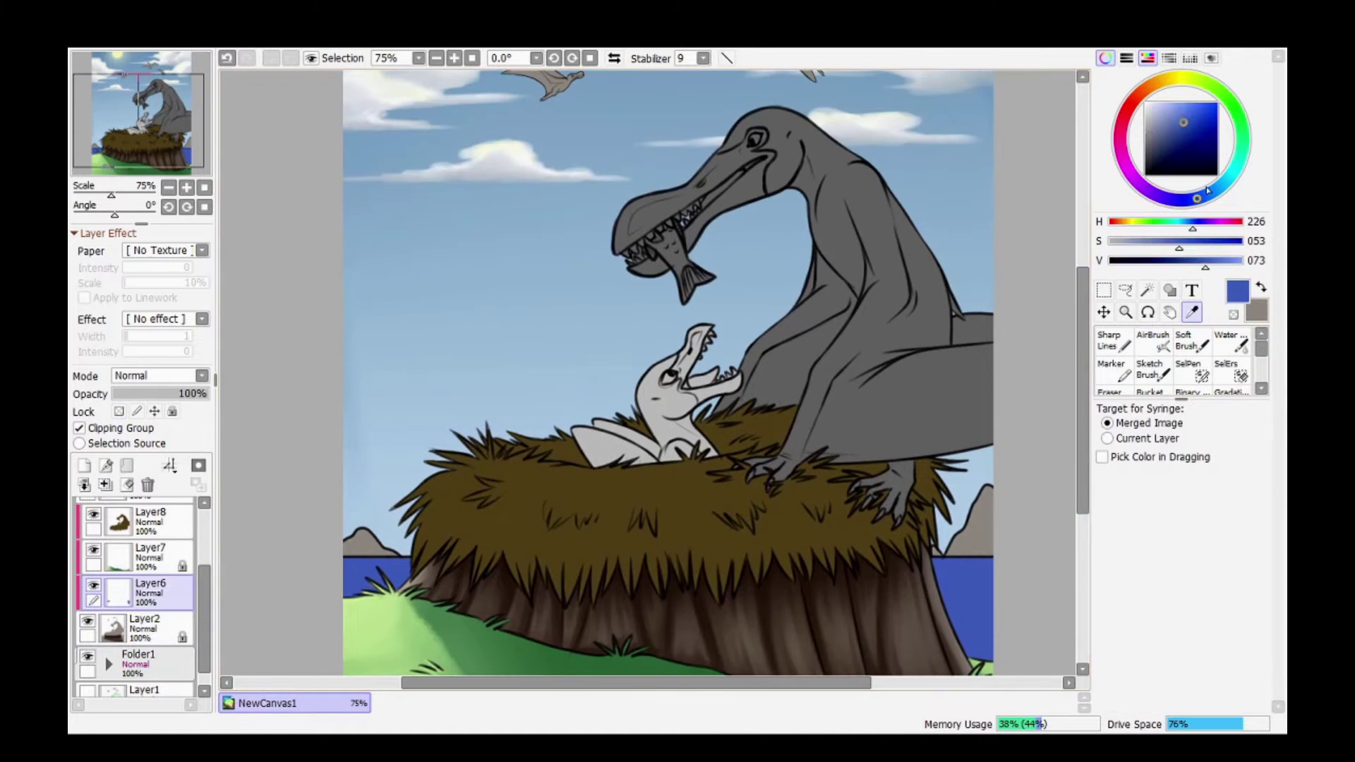
pyautogui.press(']')
pyautogui.press(']')
pyautogui.press(']')
pyautogui.press(']')
pyautogui.press(']')
pyautogui.press(']')
pyautogui.click(1192, 341)
pyautogui.scroll(-3, 886, 422)
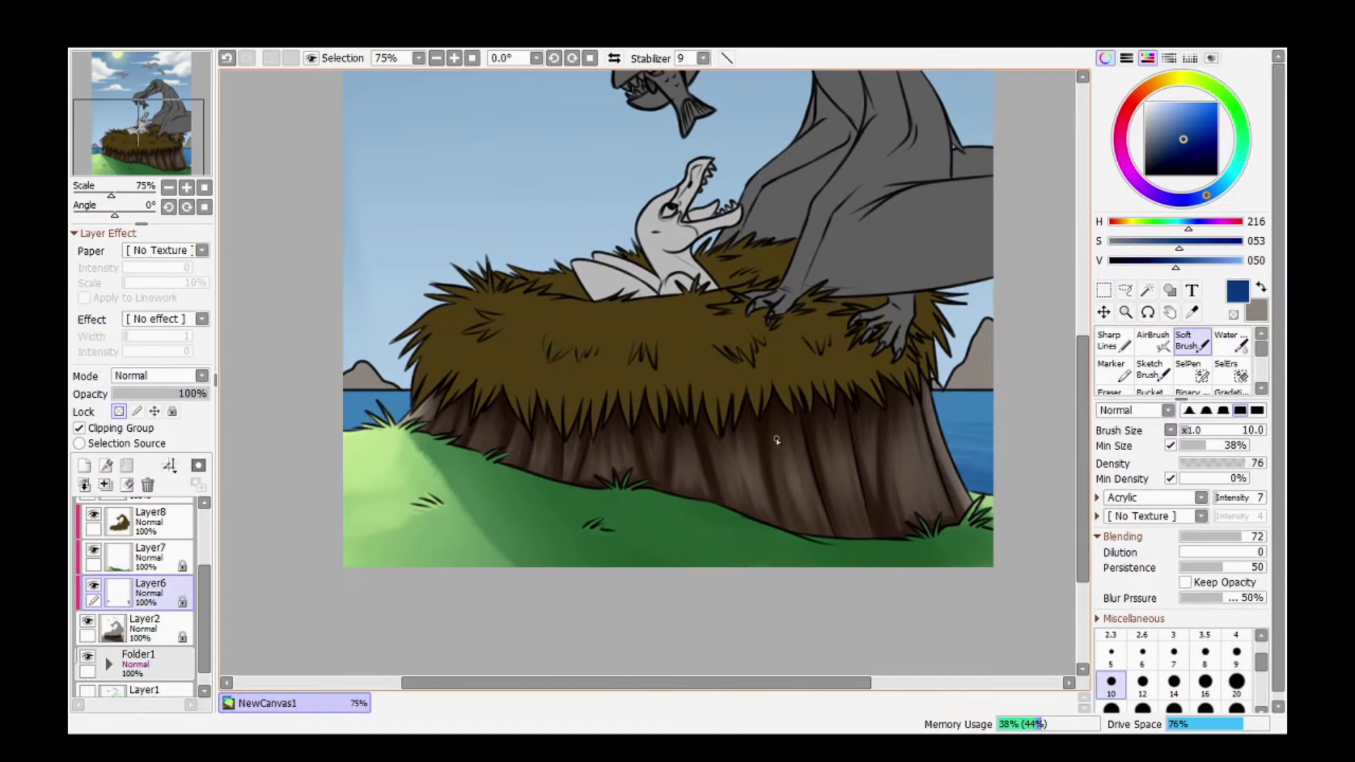
# Paint light cyan ripples across the water with the Soft Brush at size 7.
pyautogui.rightClick(989, 393)
pyautogui.press('[')
pyautogui.press('[')
pyautogui.press('[')
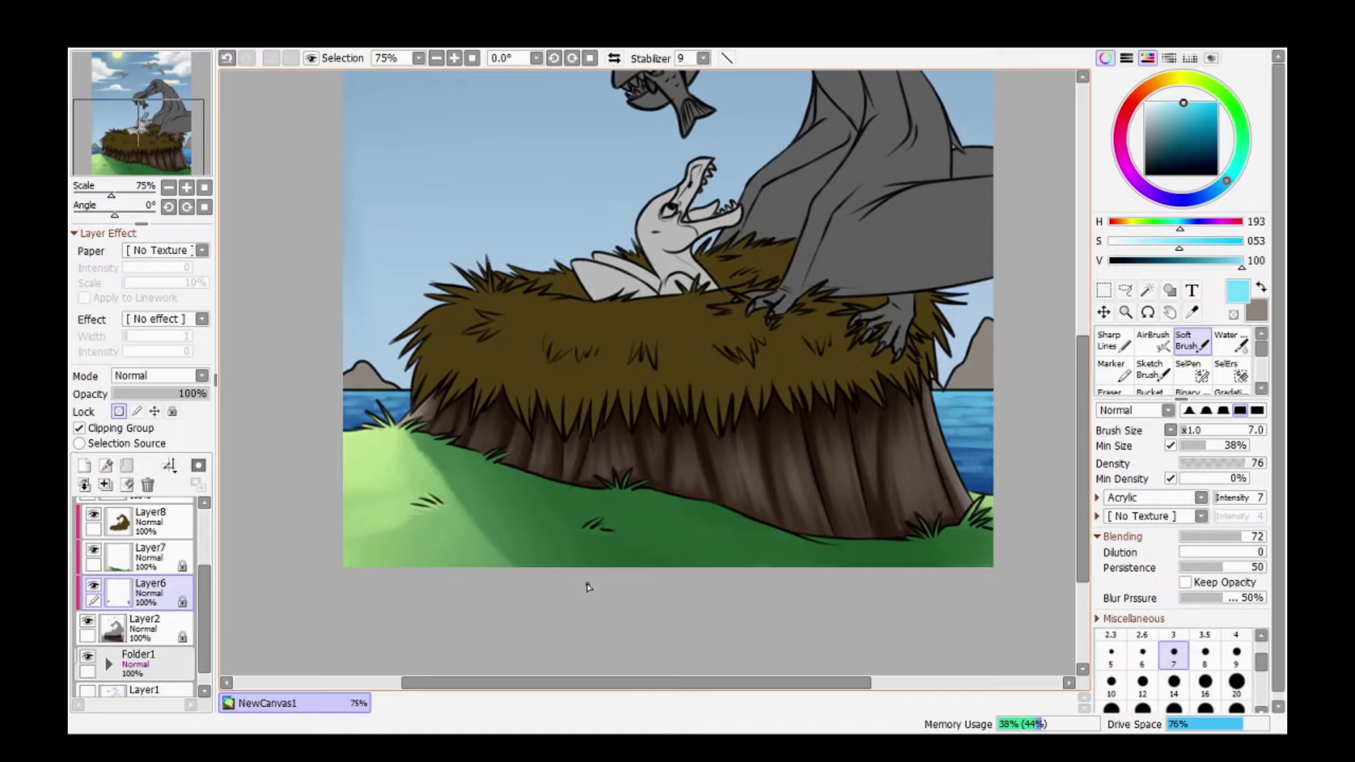
# On a new clipped layer above the water, paint pale yellow glints and set the layer to Overlay at 51% opacity.
pyautogui.click(84, 465)
pyautogui.rightClick(979, 393)
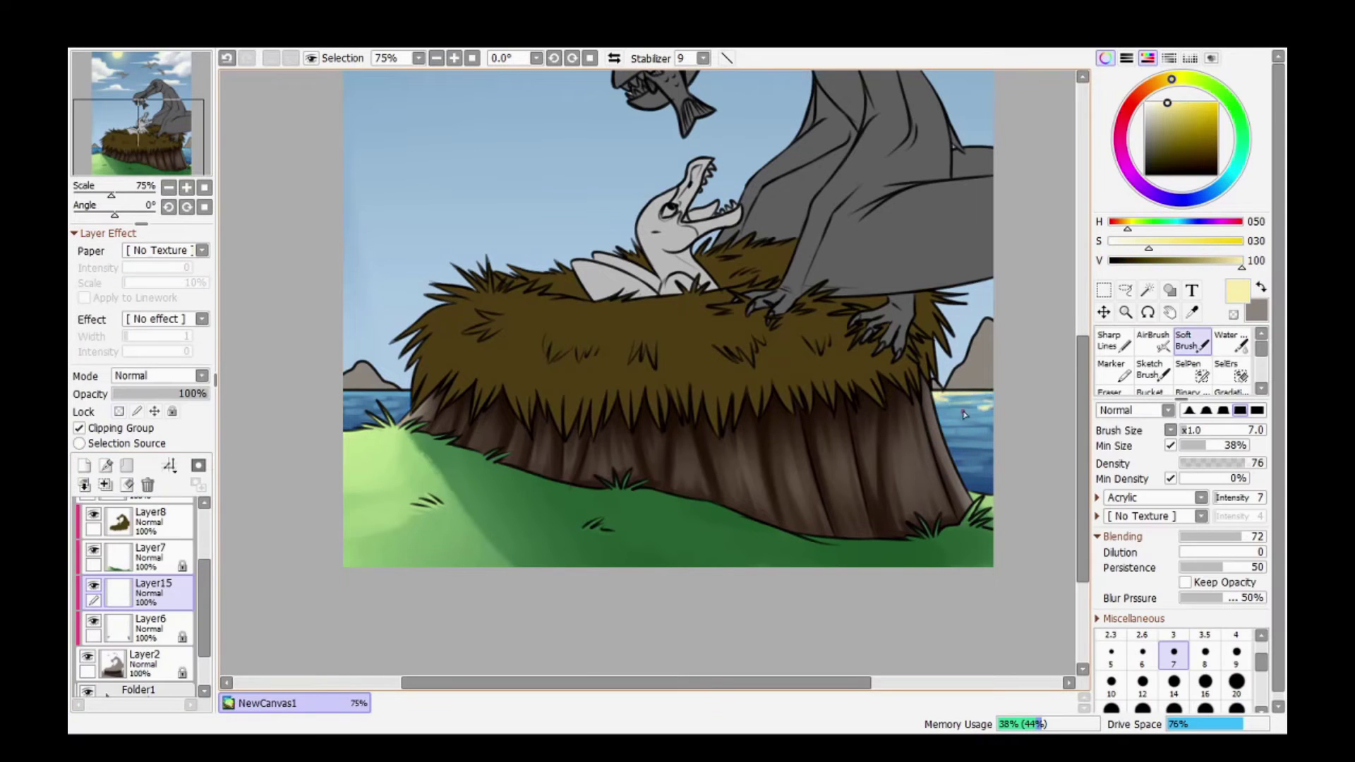
pyautogui.click(159, 375)
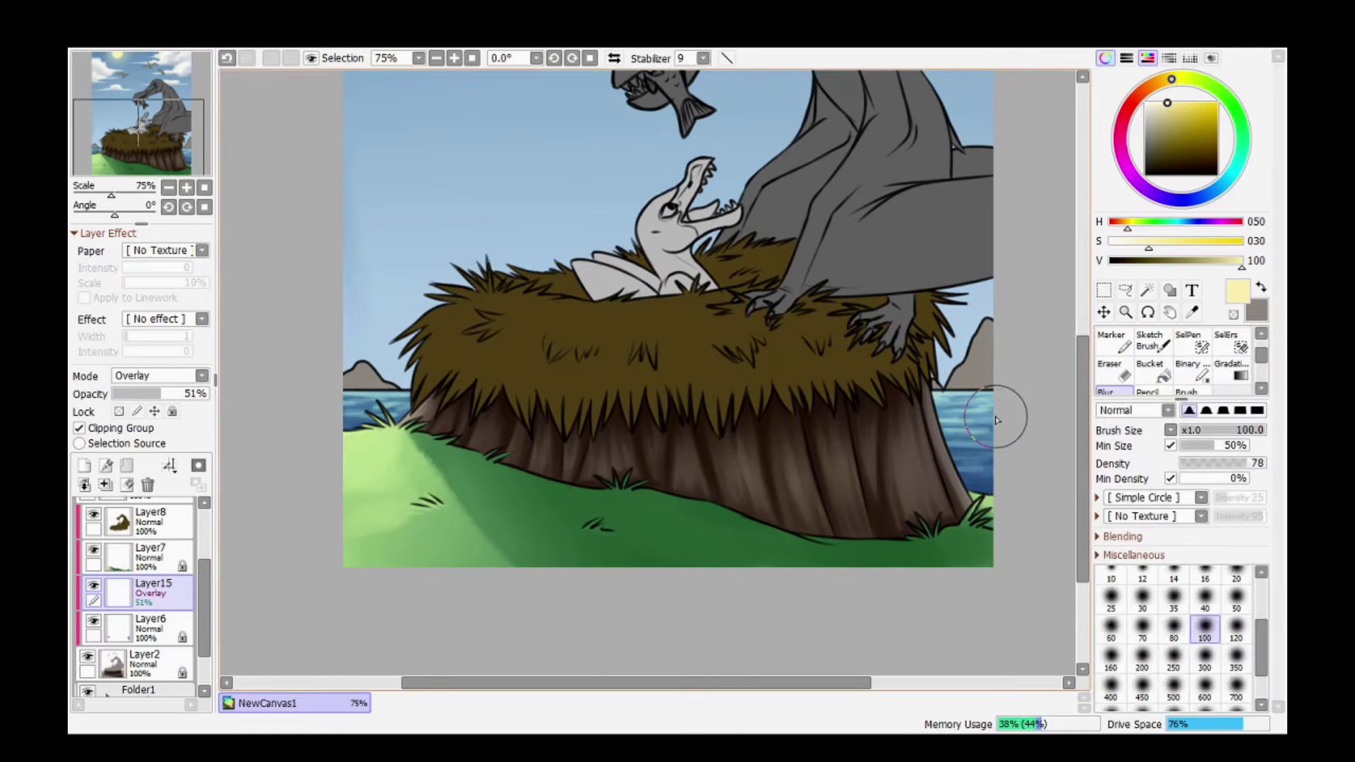
# On Layer2, shade the rock beside the stump near-black brown and soften the shading with Blur at size 50.
pyautogui.click(1125, 312)
pyautogui.scroll(3, 134, 565)
pyautogui.click(145, 511)
pyautogui.click(741, 346)
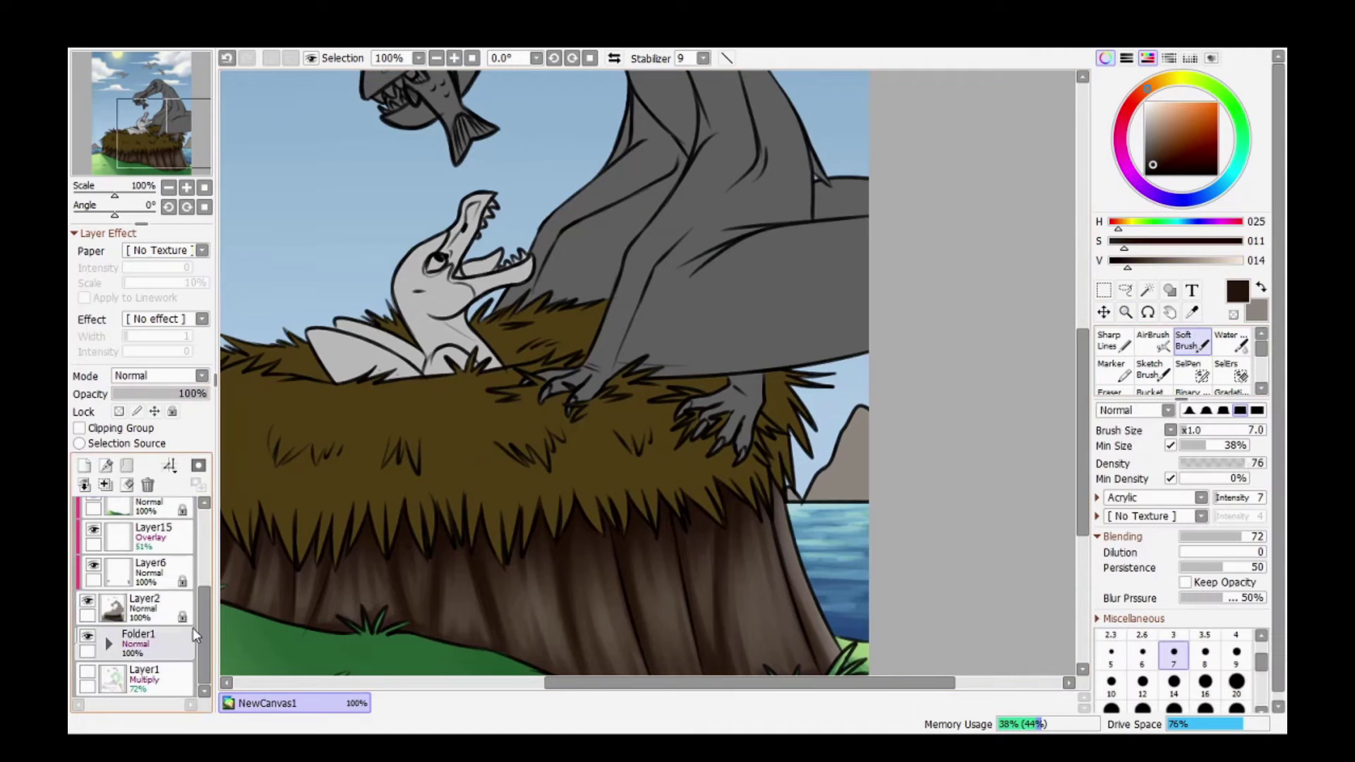
pyautogui.scroll(-3, 134, 600)
pyautogui.click(145, 607)
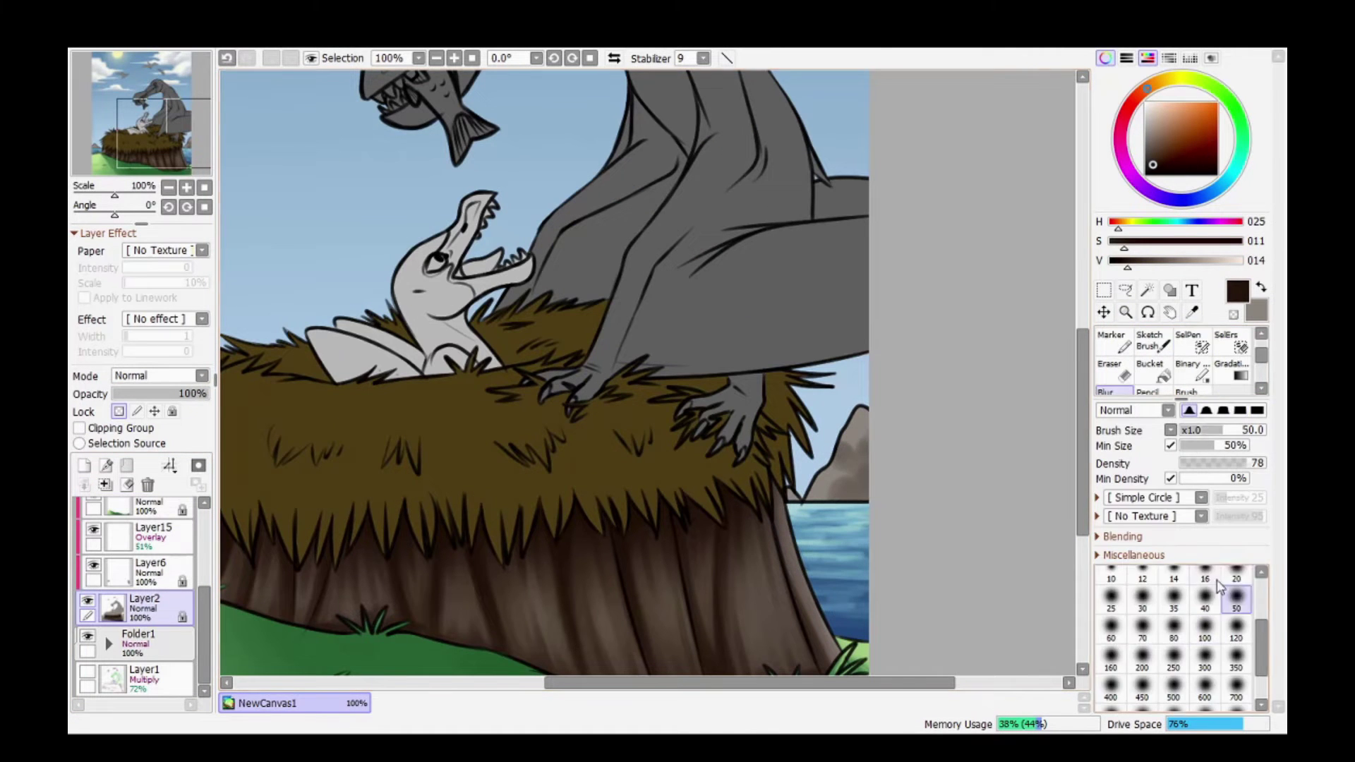
# Darken the base of the rock beside the stump with near-black brown using the Soft Brush at size 3.5.
pyautogui.press('[')
pyautogui.press('[')
pyautogui.press('[')
pyautogui.press('[')
pyautogui.press('[')
pyautogui.press('[')
pyautogui.press('[')
pyautogui.press('[')
pyautogui.press('[')
pyautogui.press('[')
pyautogui.press('[')
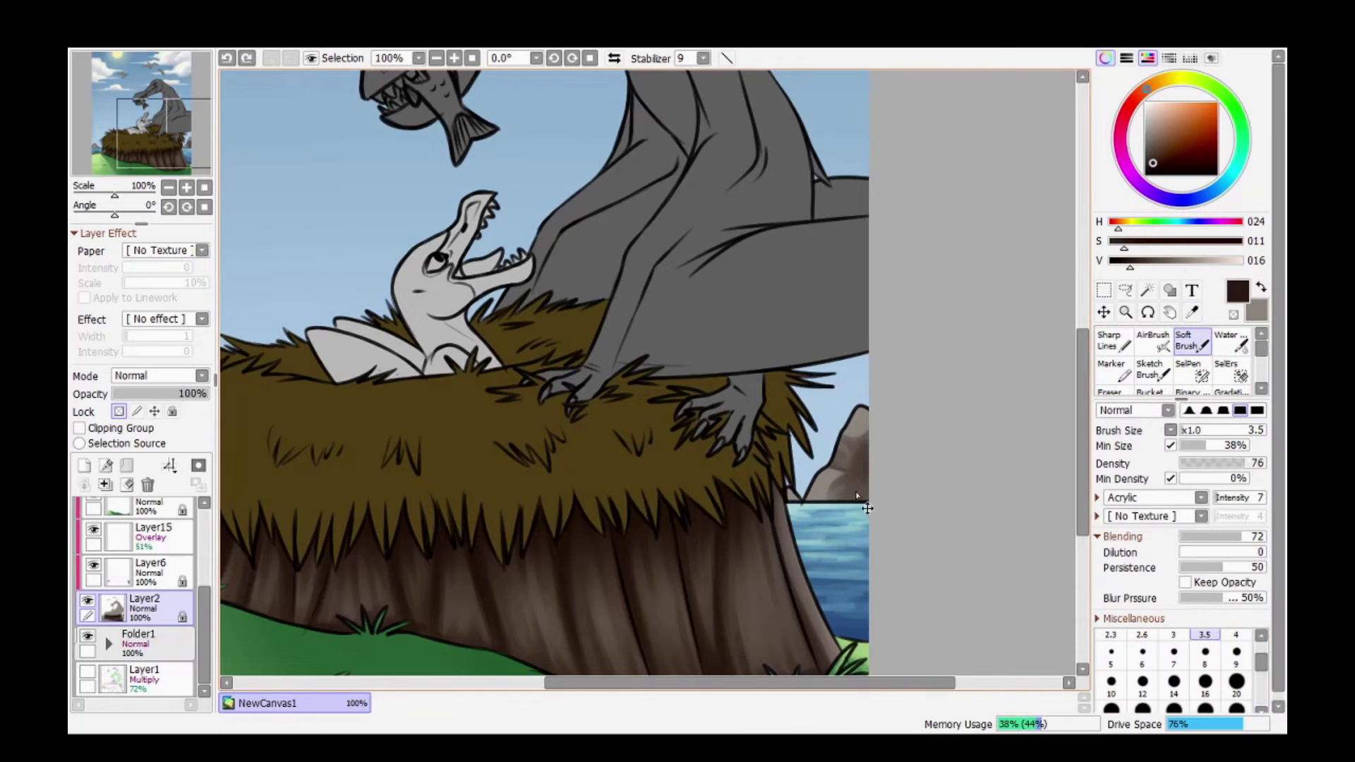
# Blend grey into the rock beside the stump at brush size 9, and add dark brown shading at size 7.
pyautogui.press(']')
pyautogui.press(']')
pyautogui.press(']')
pyautogui.press(']')
pyautogui.press(']')
pyautogui.press(']')
pyautogui.keyDown('alt'); pyautogui.click(855, 467); pyautogui.keyUp('alt')
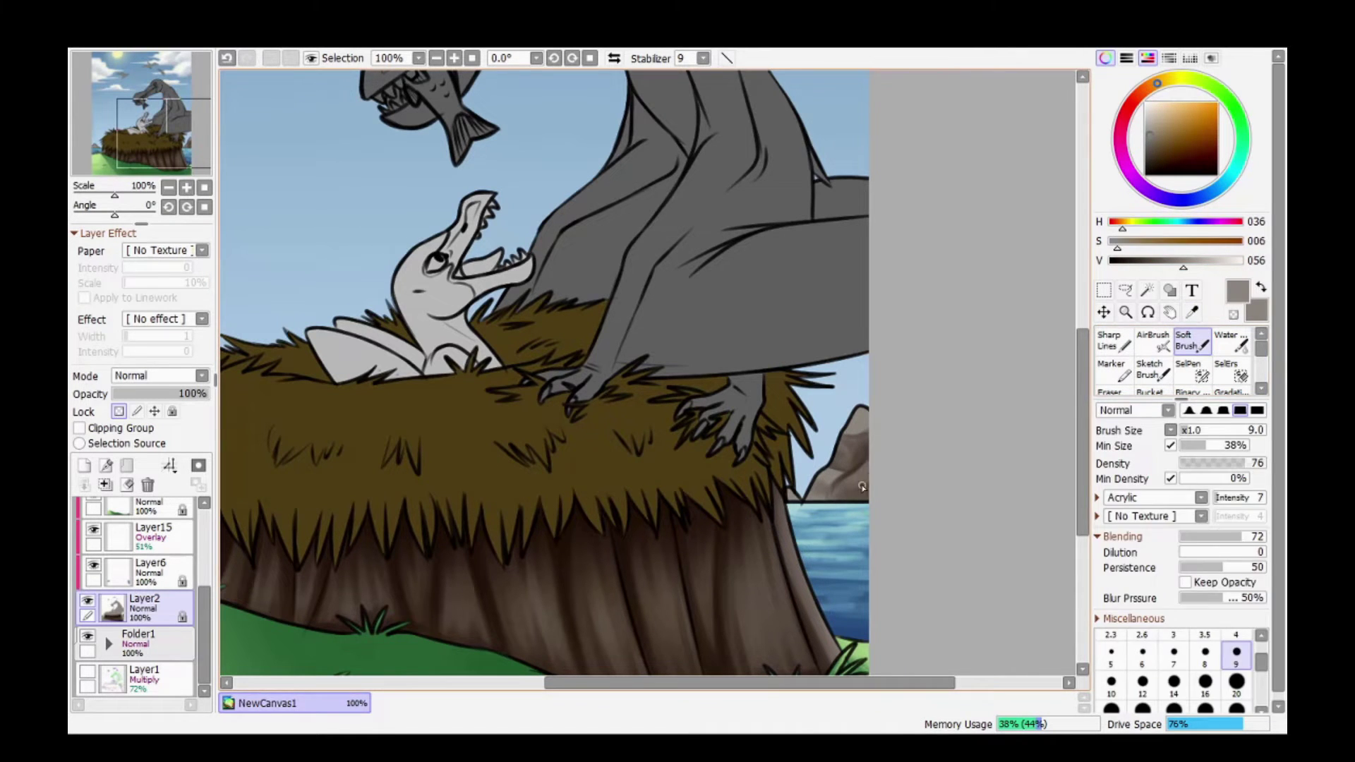
pyautogui.press(']')
pyautogui.press(']')
pyautogui.press(']')
pyautogui.press(']')
pyautogui.press(']')
pyautogui.press(']')
pyautogui.press(']')
pyautogui.press(']')
pyautogui.press(']')
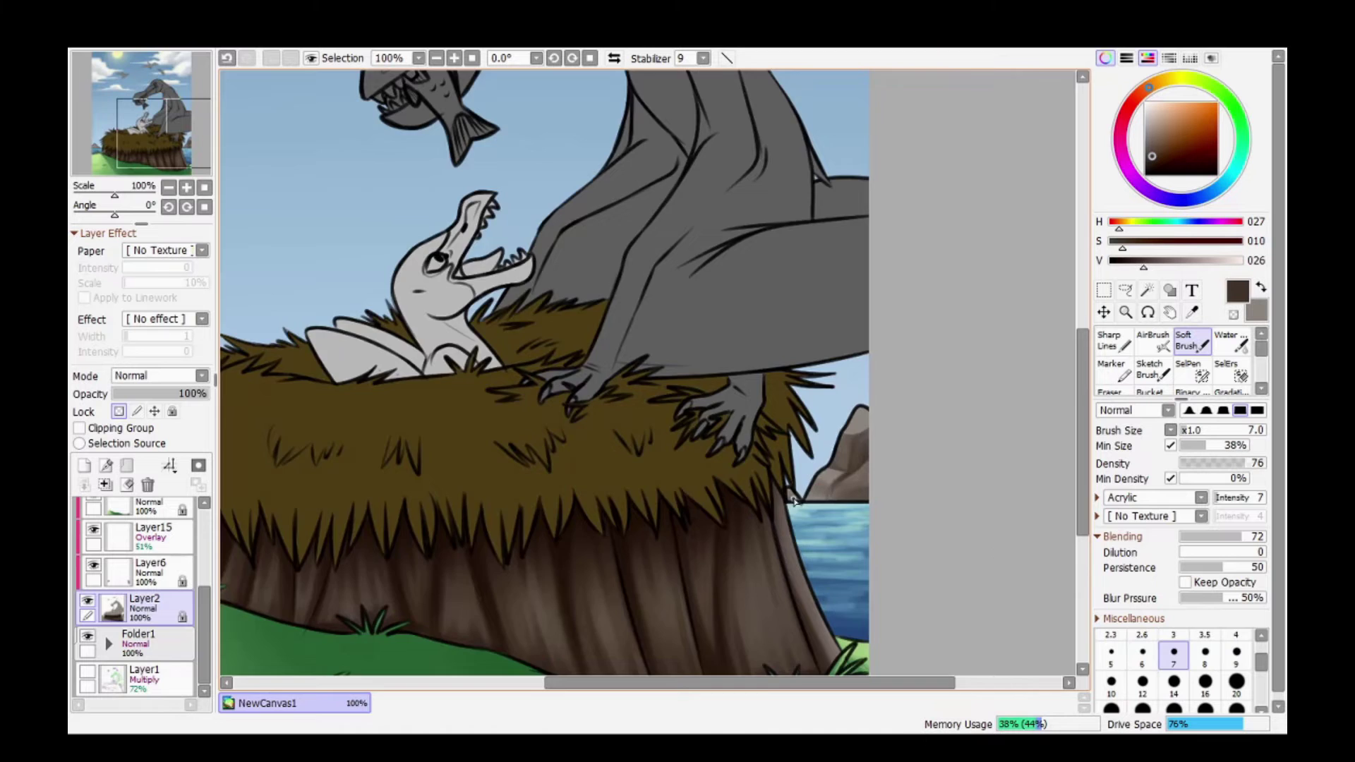
# Shade the small rock on the far side of the nest and paint pale beige highlights on the rocks at brush size 9.
pyautogui.hscroll(-5, 506, 475)
pyautogui.keyDown('alt'); pyautogui.click(523, 481); pyautogui.keyUp('alt')
pyautogui.press('[')
pyautogui.press('[')
pyautogui.moveTo(593, 684); pyautogui.dragTo(847, 683)
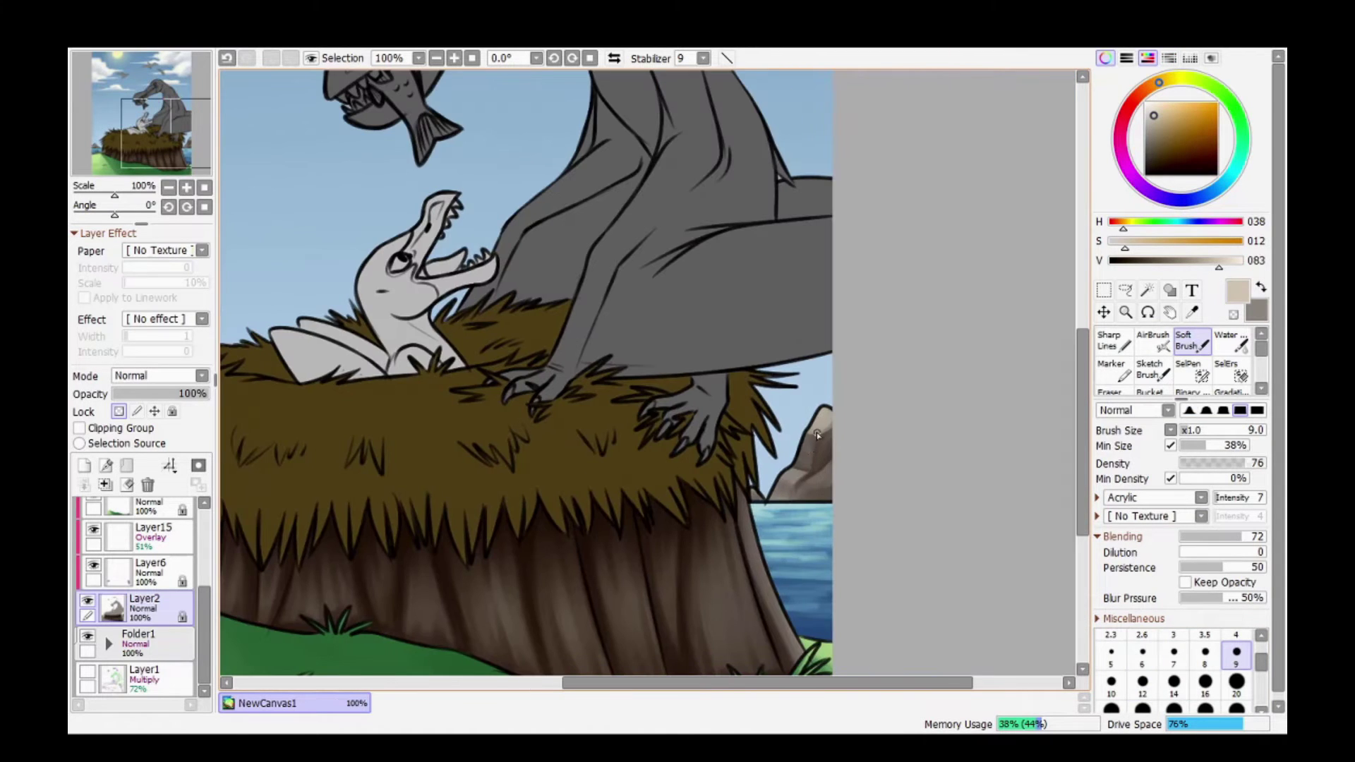
# Recolour the middle flying pterosaur light green with the AirBrush at size 40.
pyautogui.hotkey('ctrl', '-')
pyautogui.hotkey('ctrl', '-')
pyautogui.hotkey('ctrl', '-')
pyautogui.click(1126, 312)
pyautogui.hotkey('ctrl', '+')
pyautogui.hotkey('ctrl', '+')
pyautogui.hotkey('ctrl', '+')
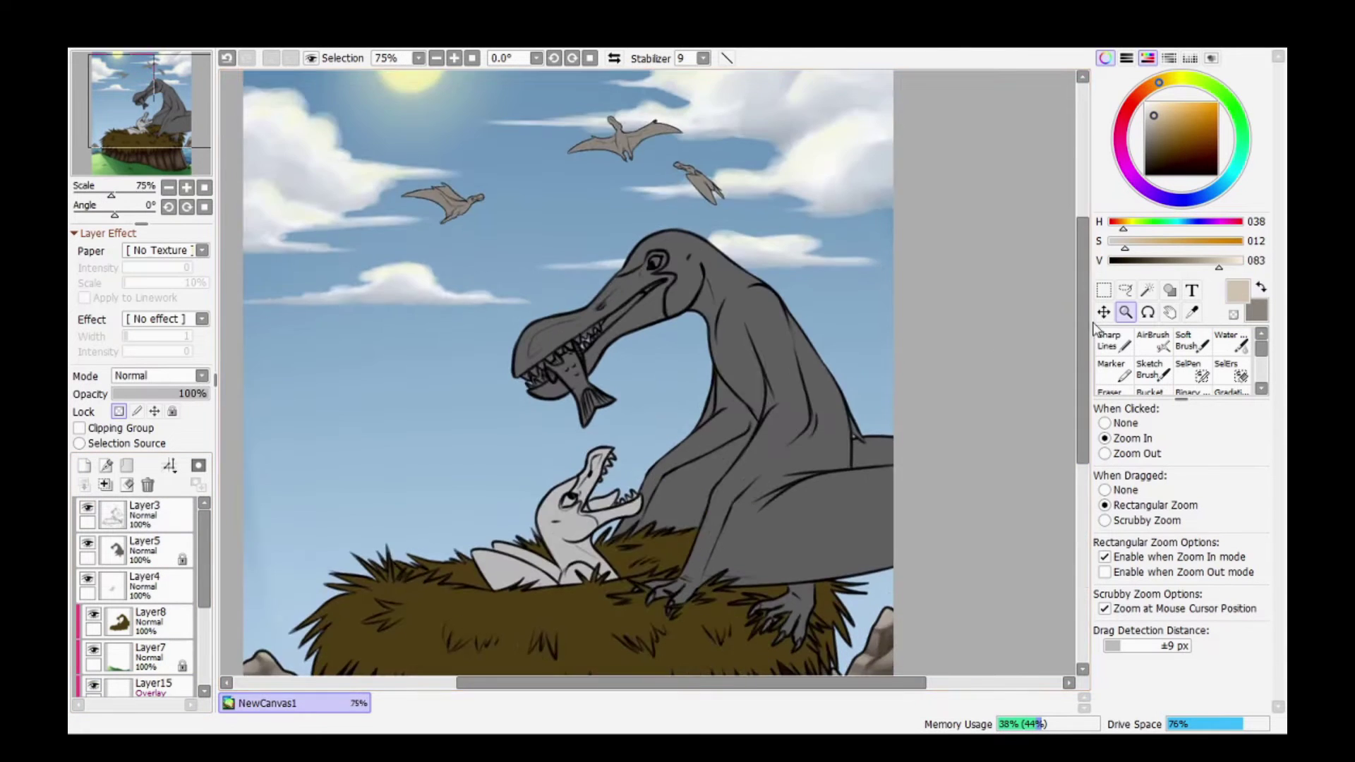
pyautogui.click(571, 176)
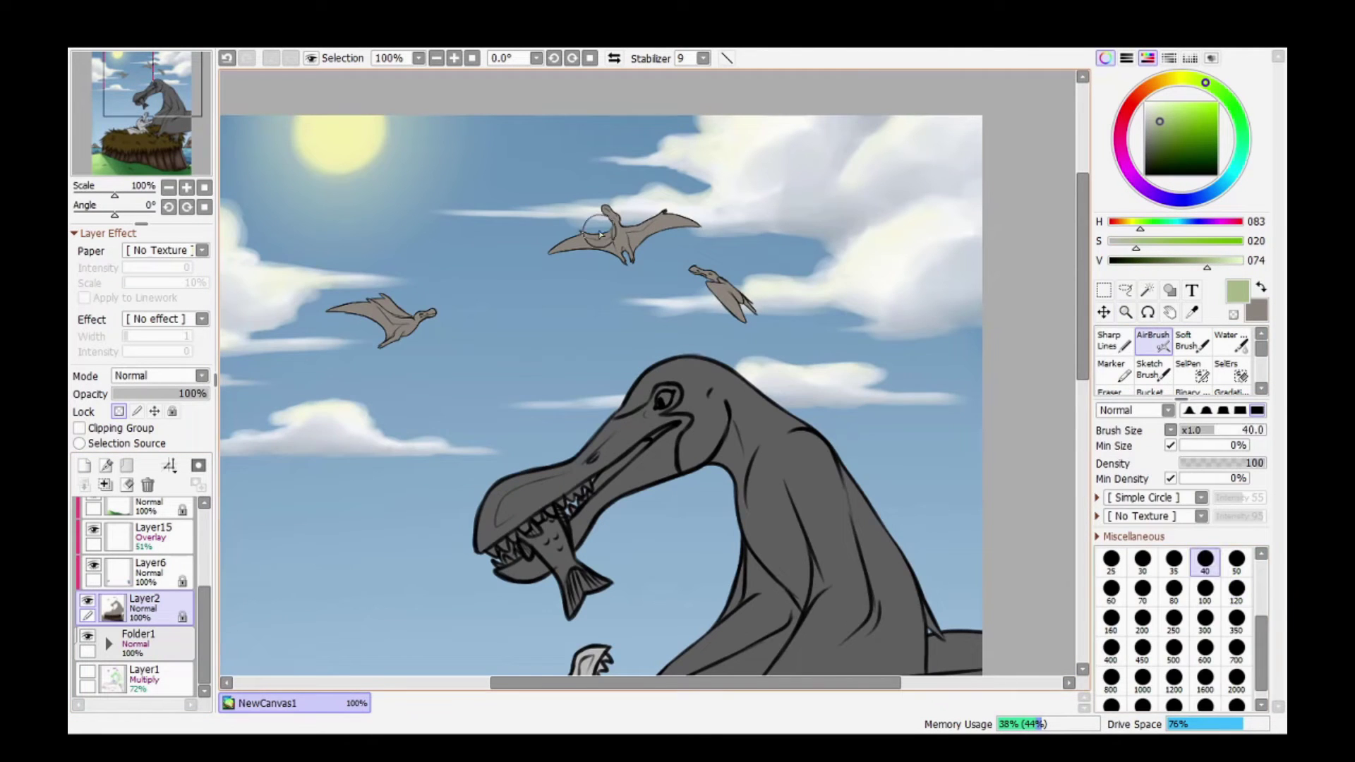
pyautogui.click(571, 177)
pyautogui.moveTo(632, 243); pyautogui.dragTo(589, 275)
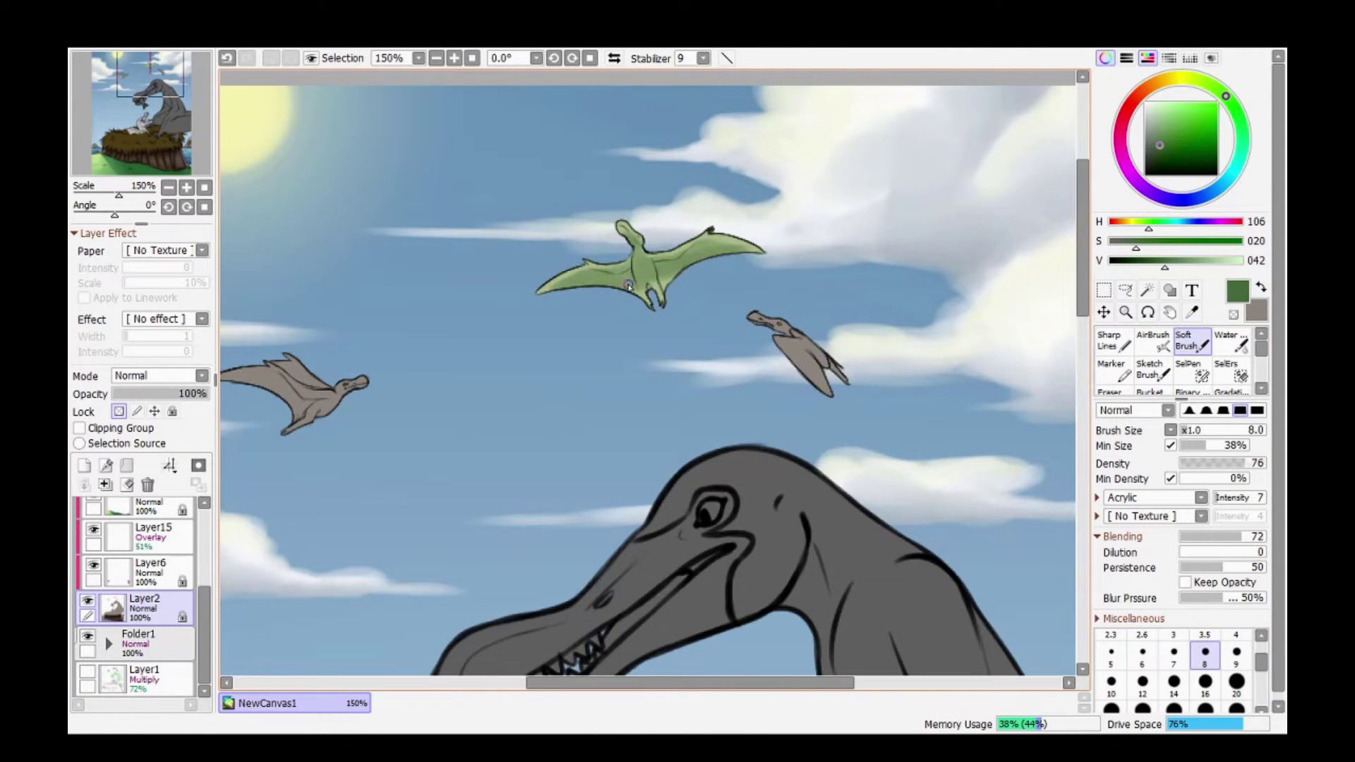
# Shade the green pterosaur's body and inner wings with darker green using the Soft Brush, down to size 3.5.
pyautogui.hotkey('ctrl', 'z')
pyautogui.press('[')
pyautogui.press('[')
pyautogui.press('[')
pyautogui.press('[')
pyautogui.press('[')
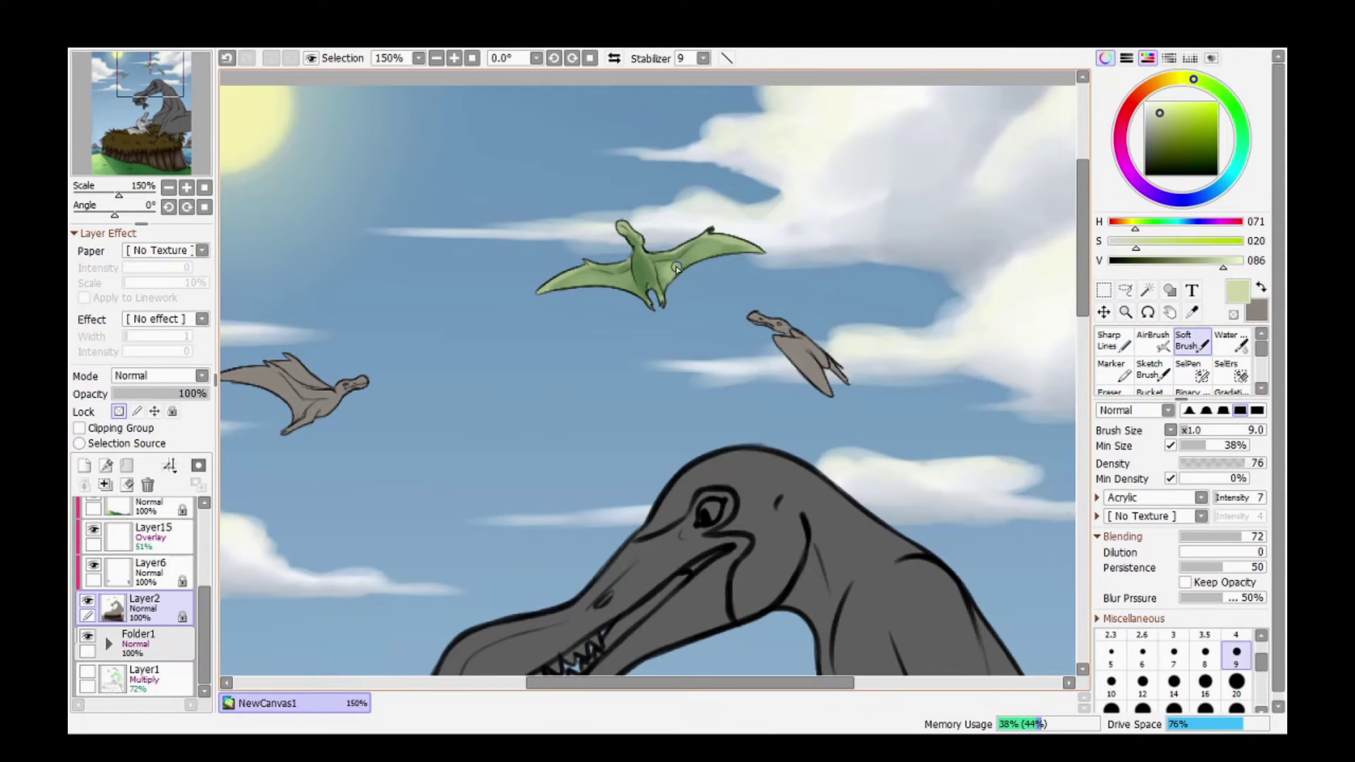
pyautogui.click(1205, 651)
pyautogui.keyDown('alt'); pyautogui.click(650, 260); pyautogui.keyUp('alt')
pyautogui.press('[')
pyautogui.press('[')
pyautogui.press('[')
pyautogui.press('[')
pyautogui.press('[')
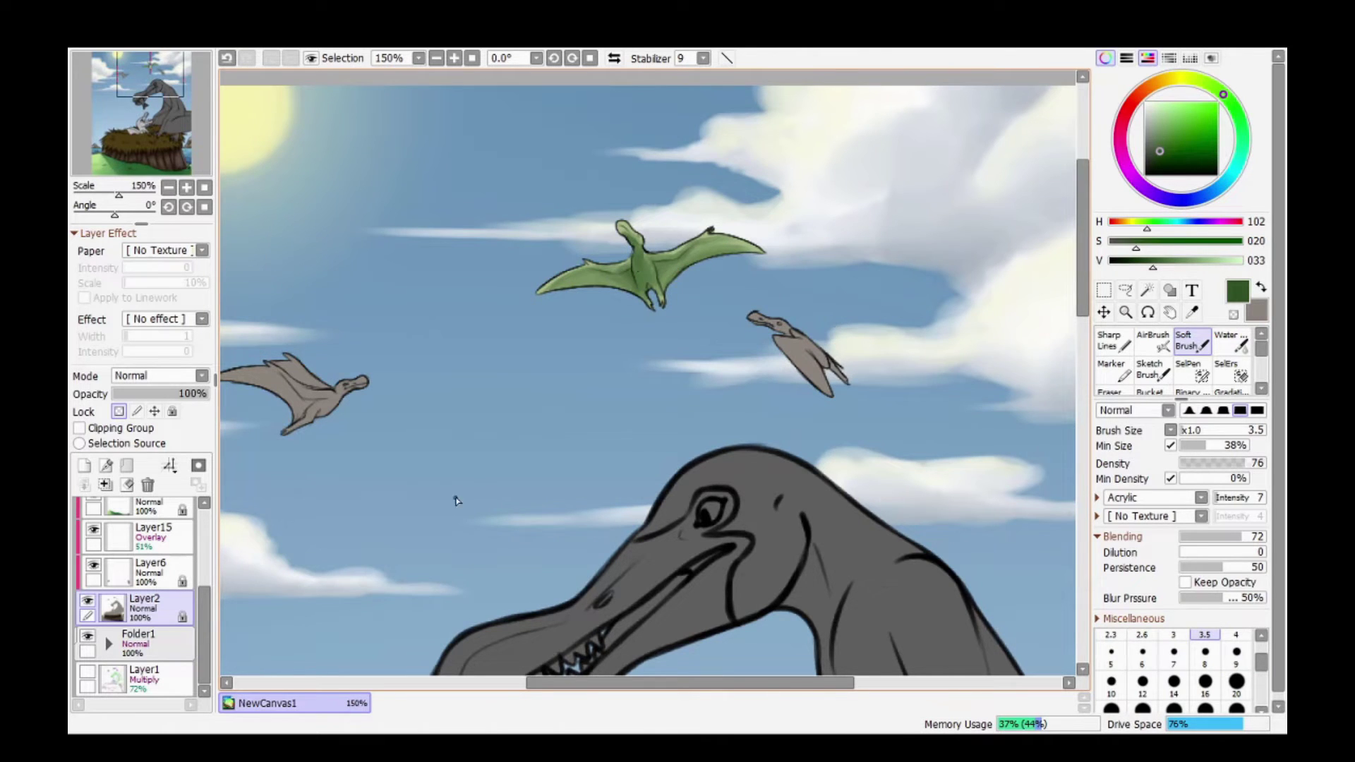
# Deepen the shadows on the green pterosaur's body and upper wing edges with dark green at brush size 3.
pyautogui.scroll(4, 595, 402)
pyautogui.keyDown('alt'); pyautogui.click(651, 299); pyautogui.keyUp('alt')
pyautogui.press('[')
pyautogui.press('[')
pyautogui.press('[')
pyautogui.press('[')
pyautogui.press('[')
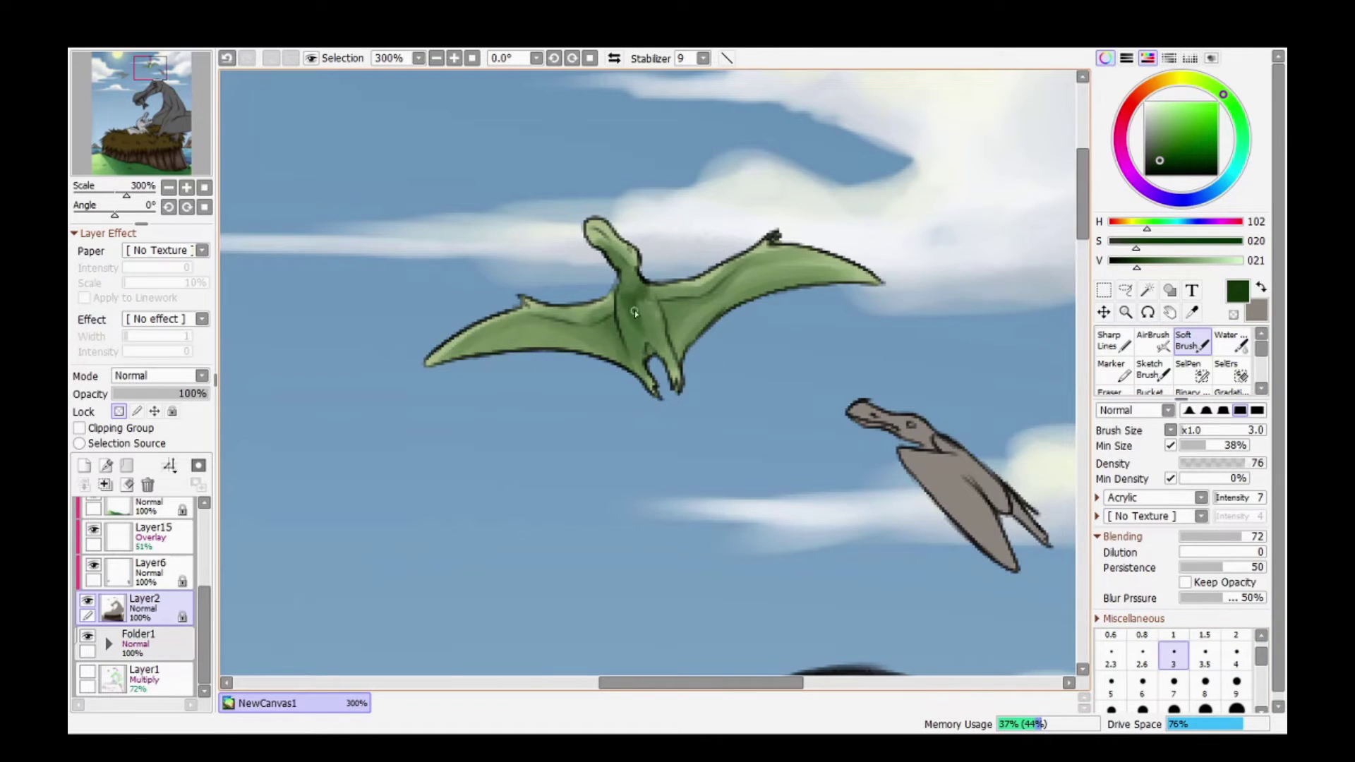
pyautogui.keyDown('alt'); pyautogui.click(700, 283); pyautogui.keyUp('alt')
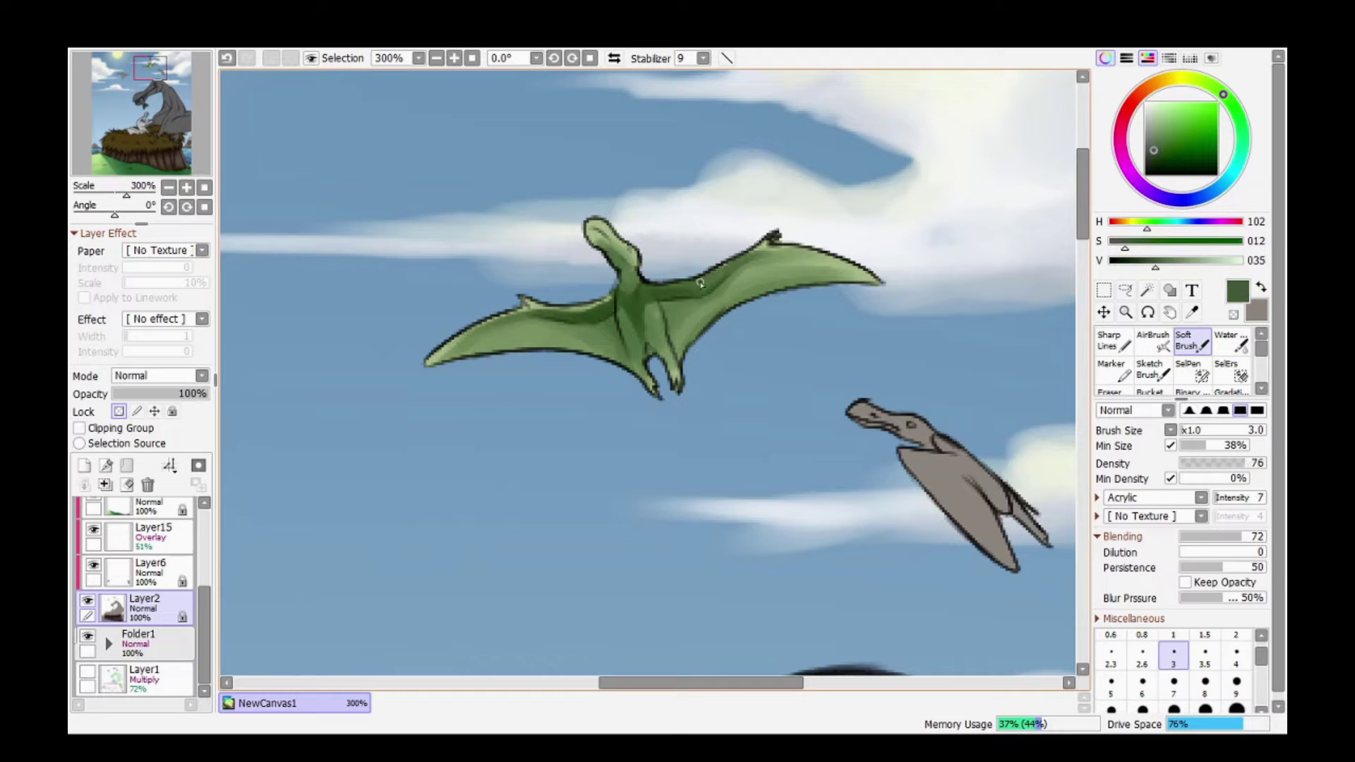
# Paint pale green highlights on the green pterosaur's head, wings and legs at brush size 3.
pyautogui.keyDown('alt'); pyautogui.click(603, 254); pyautogui.keyUp('alt')
pyautogui.press('v')
pyautogui.moveTo(654, 323)
pyautogui.mouseDown()
pyautogui.moveTo(861, 275)
pyautogui.moveTo(708, 295)
pyautogui.mouseUp()
pyautogui.keyDown('alt'); pyautogui.click(600, 220); pyautogui.keyUp('alt')
pyautogui.press('b')
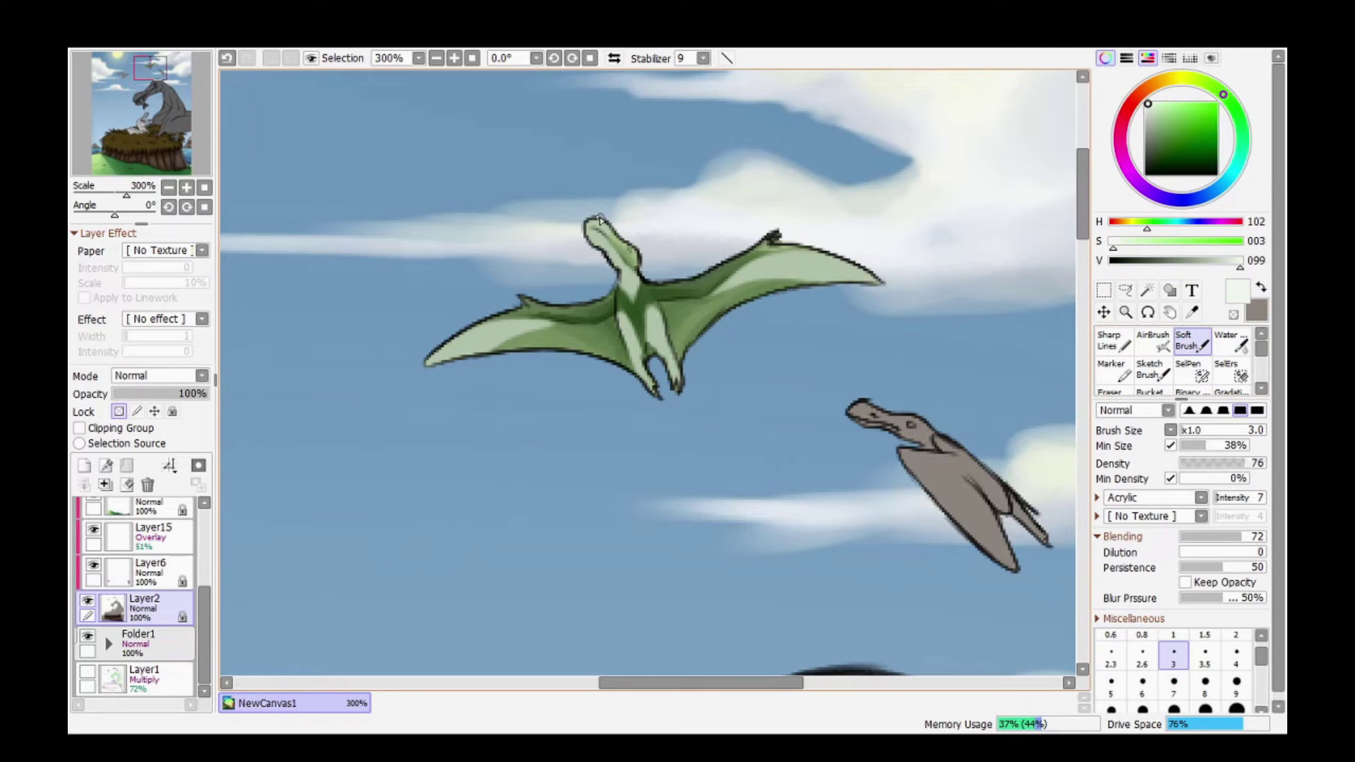
pyautogui.keyDown('alt'); pyautogui.click(737, 276); pyautogui.keyUp('alt')
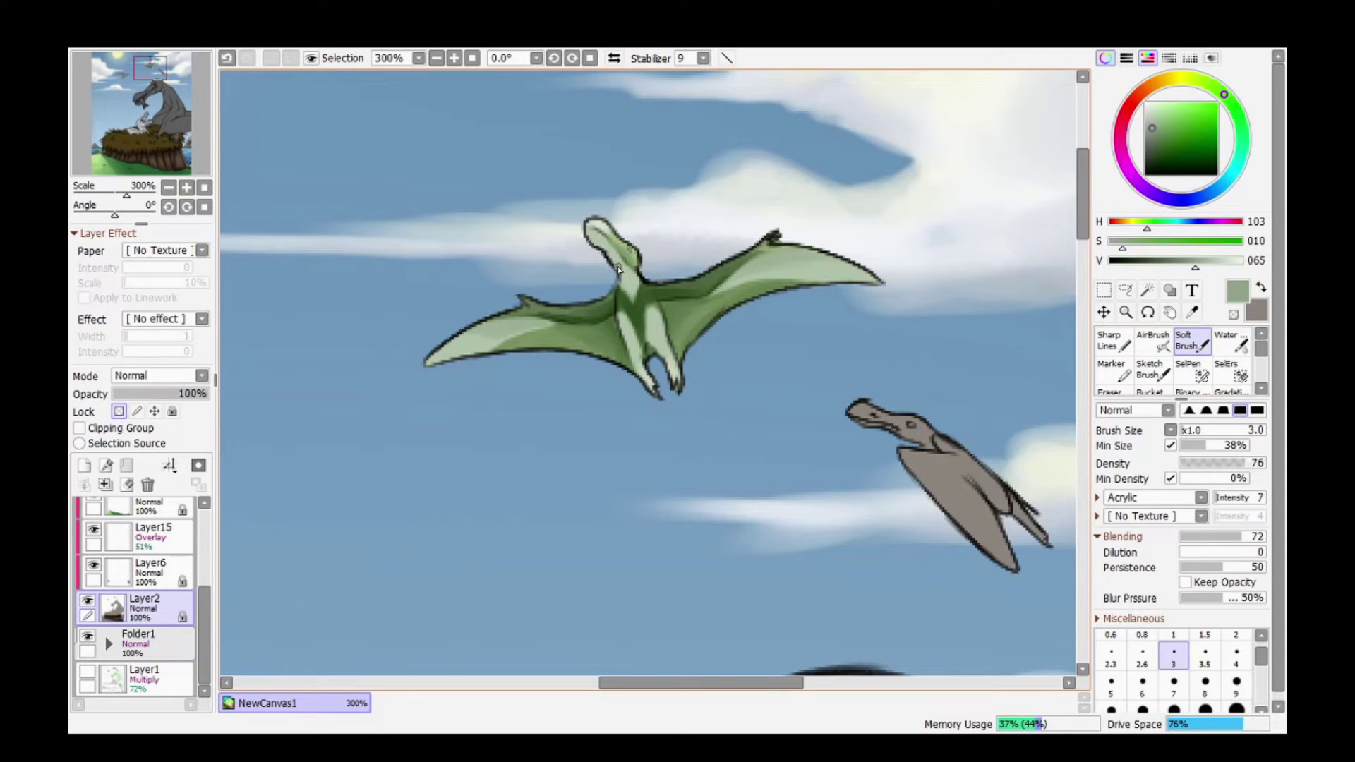
# On a new clipped layer set to Overlay at 50% opacity, paint pale yellow highlights on the three pterosaurs.
pyautogui.click(1205, 681)
pyautogui.moveTo(597, 410); pyautogui.dragTo(608, 492)
pyautogui.moveTo(630, 308); pyautogui.dragTo(705, 346)
pyautogui.moveTo(536, 384); pyautogui.dragTo(466, 431)
pyautogui.moveTo(650, 339); pyautogui.dragTo(664, 487)
pyautogui.click(1125, 312)
pyautogui.click(1192, 340)
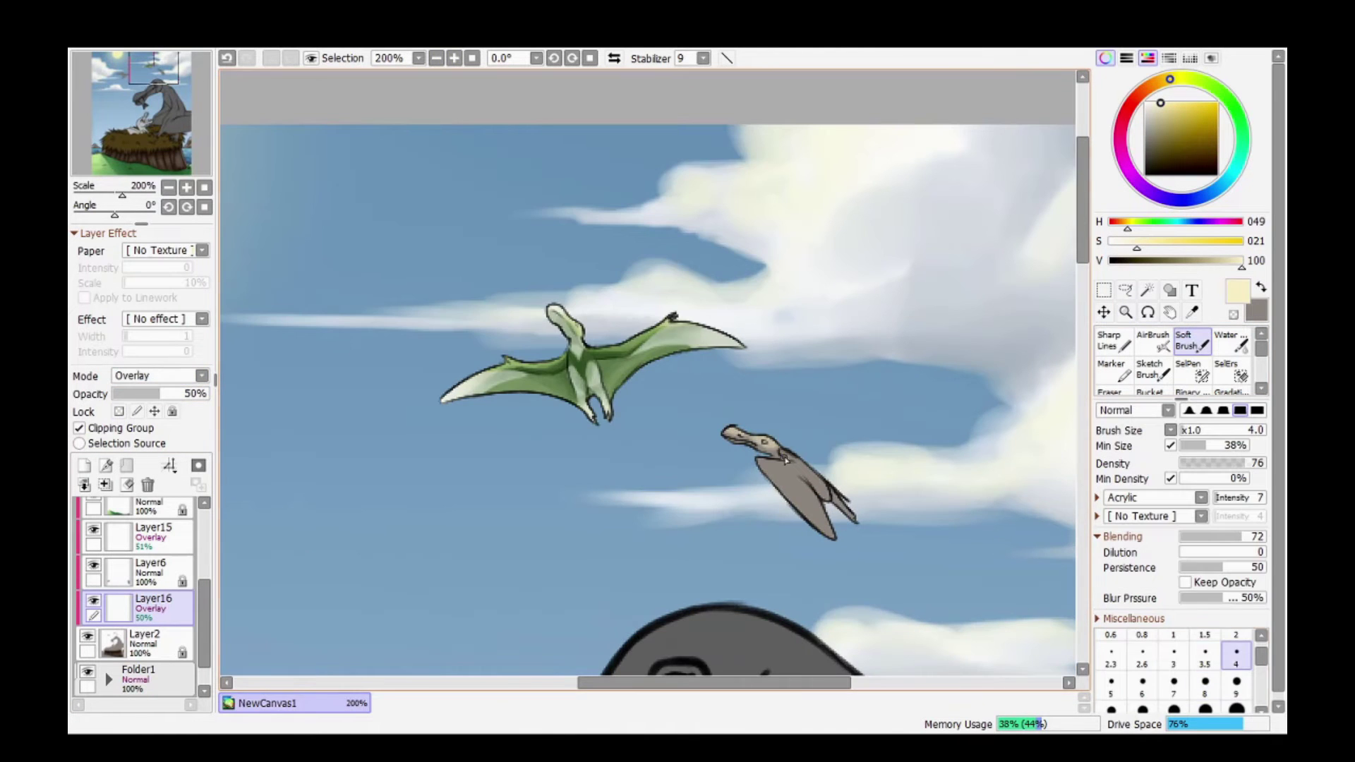
pyautogui.press('h')
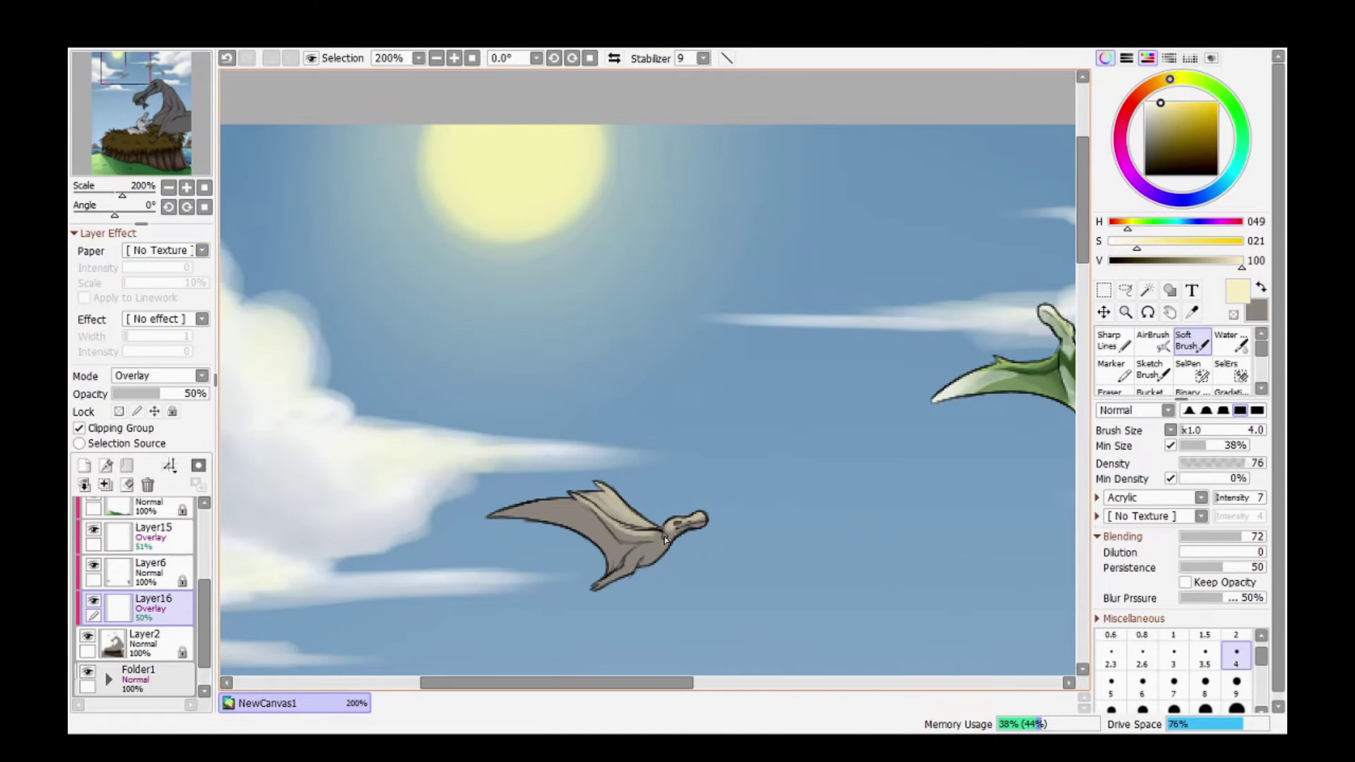
# On Layer2, recolour the pterosaur nearest the sun reddish brown with the AirBrush at size 20.
pyautogui.click(145, 642)
pyautogui.click(1153, 340)
pyautogui.moveTo(586, 593); pyautogui.dragTo(636, 530)
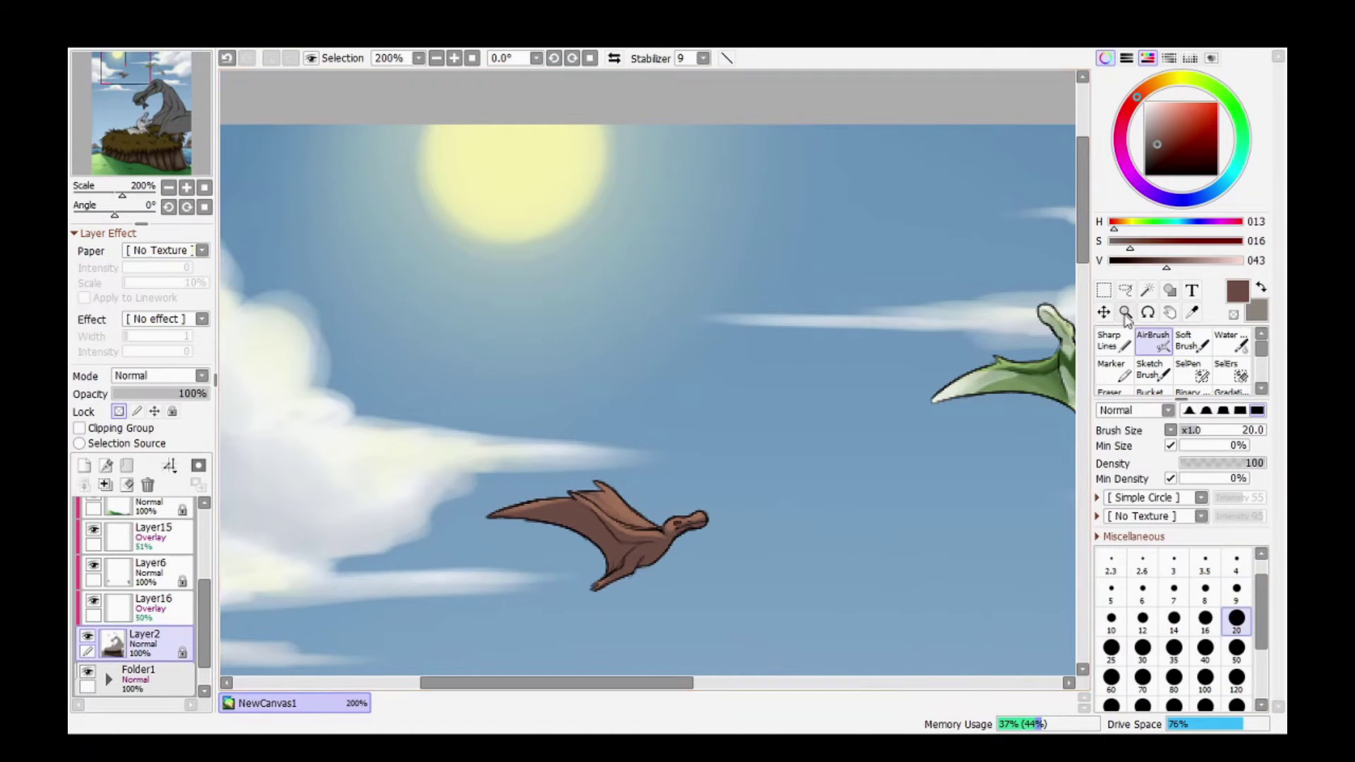
# Shade the brown pterosaur's head, limbs and upper wings with dark red-brown using the AirBrush at size 7.
pyautogui.scroll(3, 635, 494)
pyautogui.click(1237, 619)
pyautogui.moveTo(812, 406)
pyautogui.mouseDown()
pyautogui.moveTo(780, 403)
pyautogui.moveTo(770, 429)
pyautogui.moveTo(627, 543)
pyautogui.moveTo(699, 448)
pyautogui.moveTo(282, 393)
pyautogui.mouseUp()
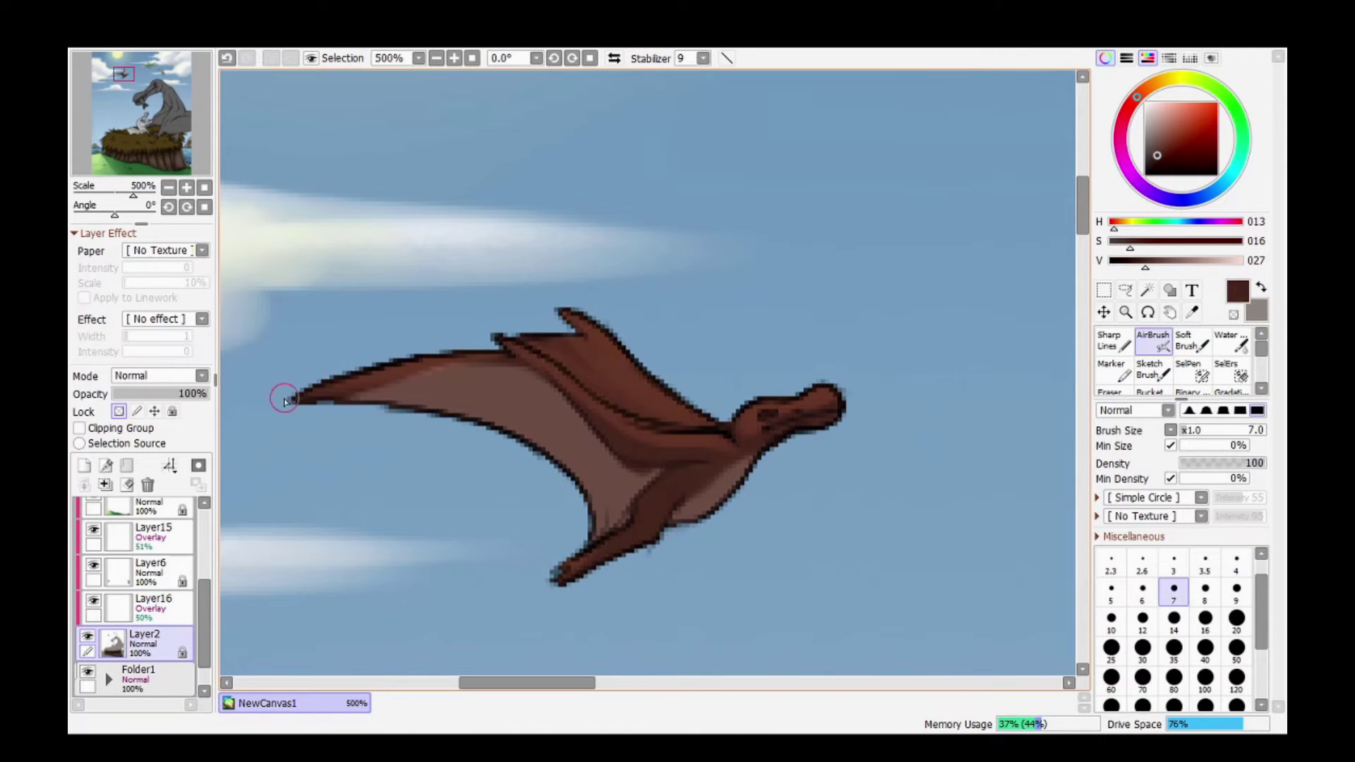
# Hide Layer16 and paint cream streaks and wing edging on the brown pterosaur with the AirBrush at size 3.5.
pyautogui.press('alt')
pyautogui.click(93, 601)
pyautogui.click(1153, 340)
pyautogui.click(1165, 103)
pyautogui.moveTo(564, 315); pyautogui.dragTo(658, 416)
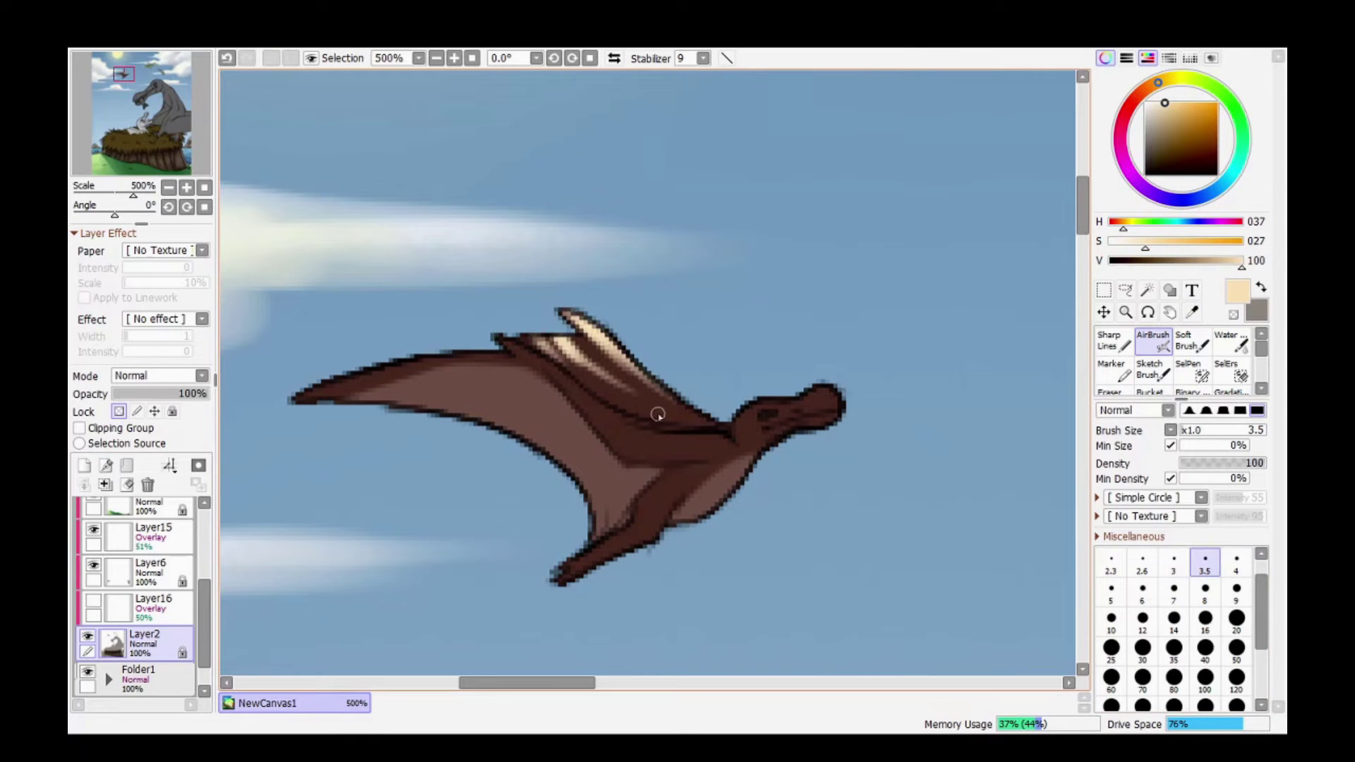
pyautogui.moveTo(329, 403); pyautogui.dragTo(603, 526)
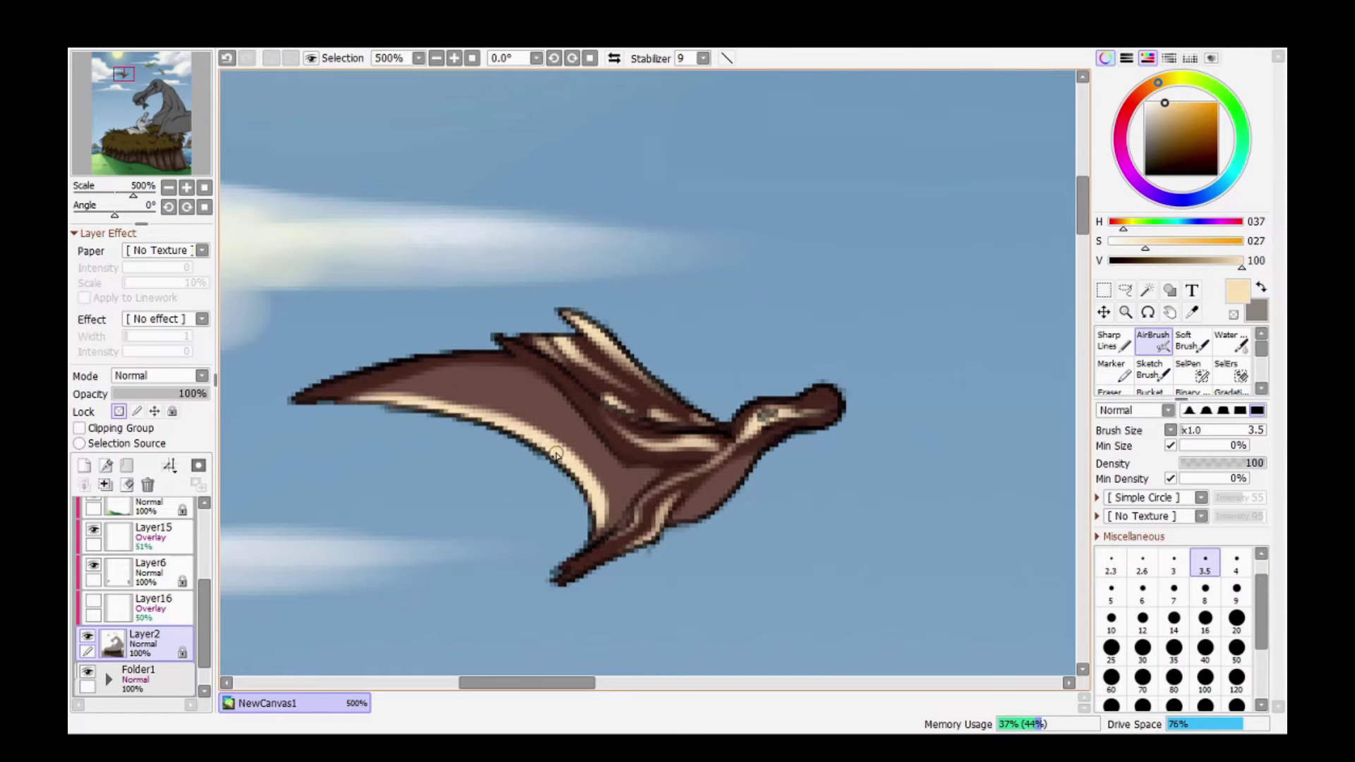
# Darken the brown pterosaur's snout, wing tips and feet to near-black, and add dark streaks along its wing membrane.
pyautogui.keyDown('alt'); pyautogui.click(680, 536); pyautogui.keyUp('alt')
pyautogui.moveTo(840, 395); pyautogui.dragTo(805, 420)
pyautogui.moveTo(292, 401); pyautogui.dragTo(466, 364)
pyautogui.moveTo(600, 551); pyautogui.dragTo(561, 582)
pyautogui.moveTo(502, 343); pyautogui.dragTo(536, 357)
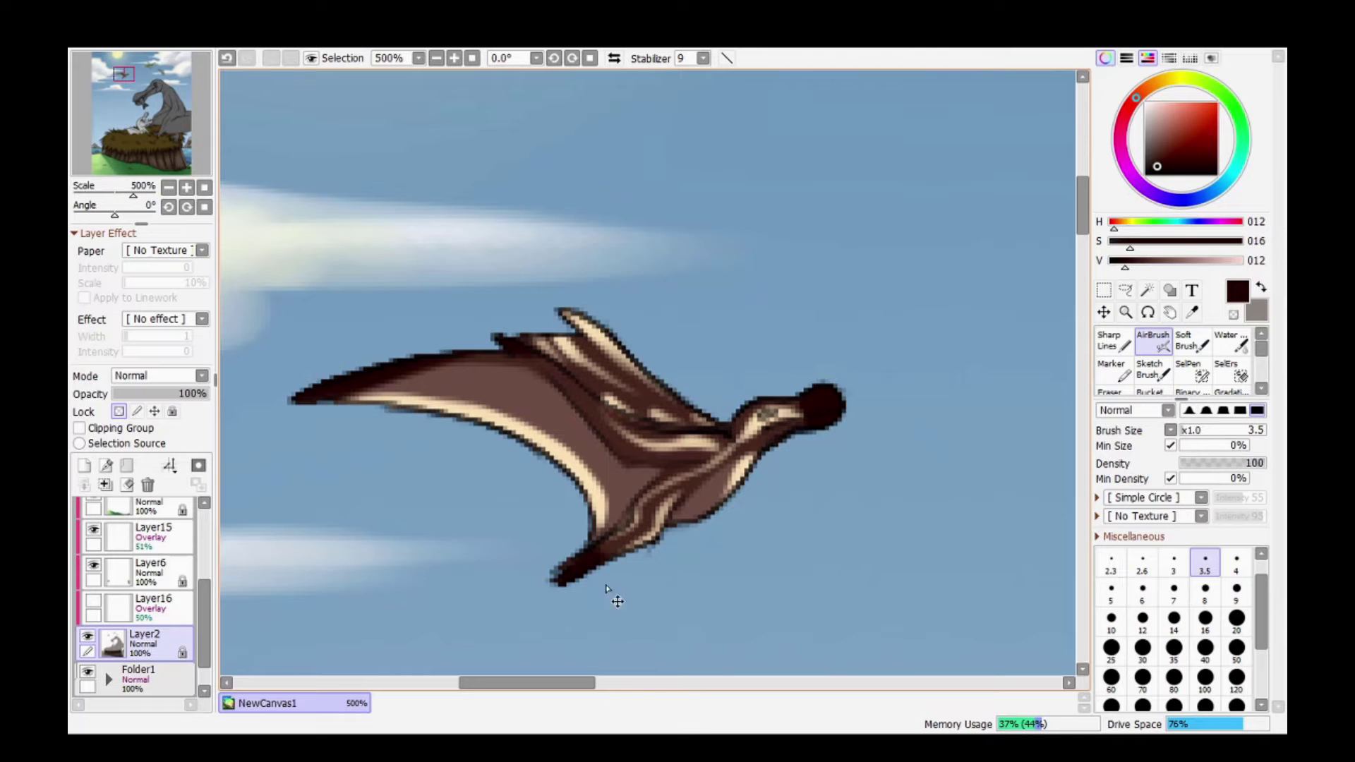
pyautogui.moveTo(396, 396)
pyautogui.mouseDown()
pyautogui.moveTo(562, 403)
pyautogui.moveTo(614, 494)
pyautogui.mouseUp()
pyautogui.moveTo(565, 424); pyautogui.dragTo(621, 466)
pyautogui.scroll(-3, 621, 423)
pyautogui.scroll(3, 621, 423)
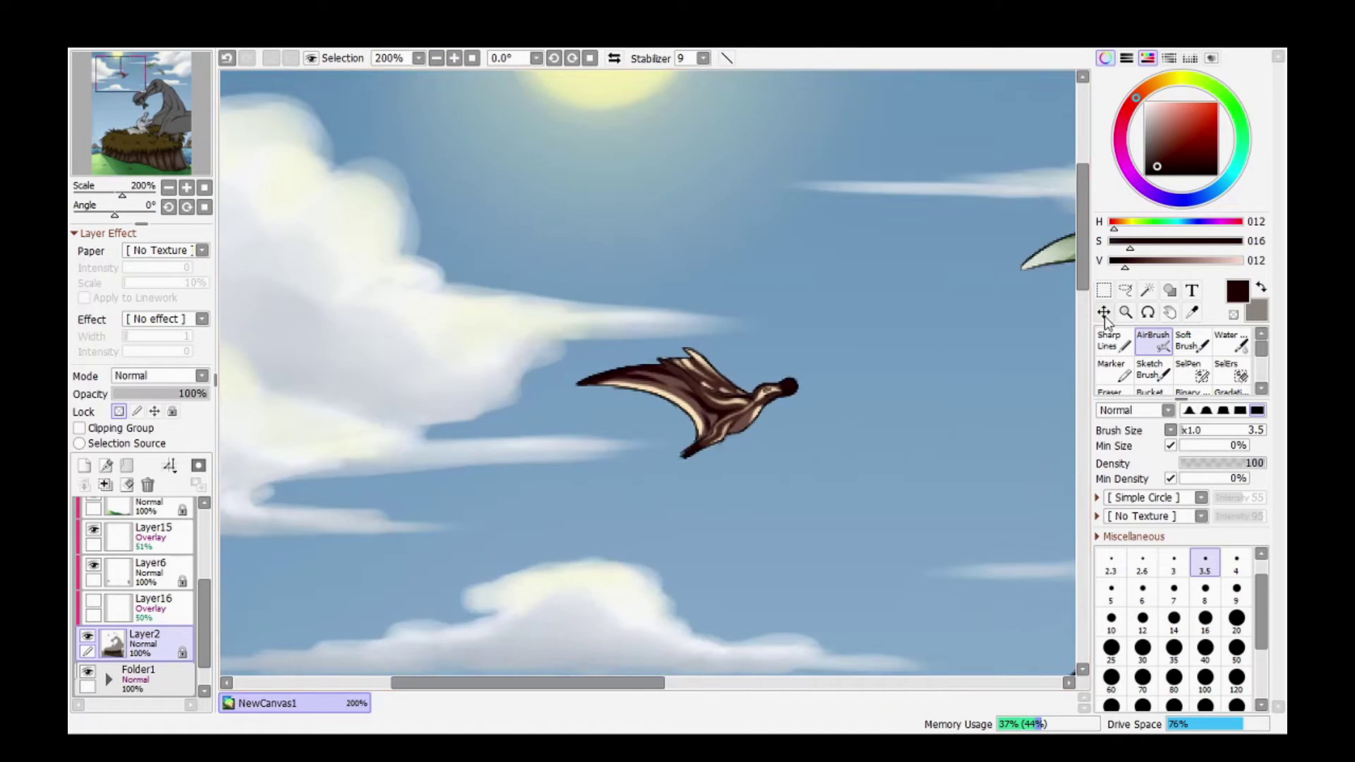
# Blend medium brown into the cream markings on the brown pterosaur's far wing with the Soft Brush at size 2.
pyautogui.click(1192, 341)
pyautogui.click(1119, 116)
pyautogui.keyDown('alt'); pyautogui.click(717, 310); pyautogui.keyUp('alt')
pyautogui.press('[')
pyautogui.press('[')
pyautogui.press('[')
pyautogui.press('[')
pyautogui.press('[')
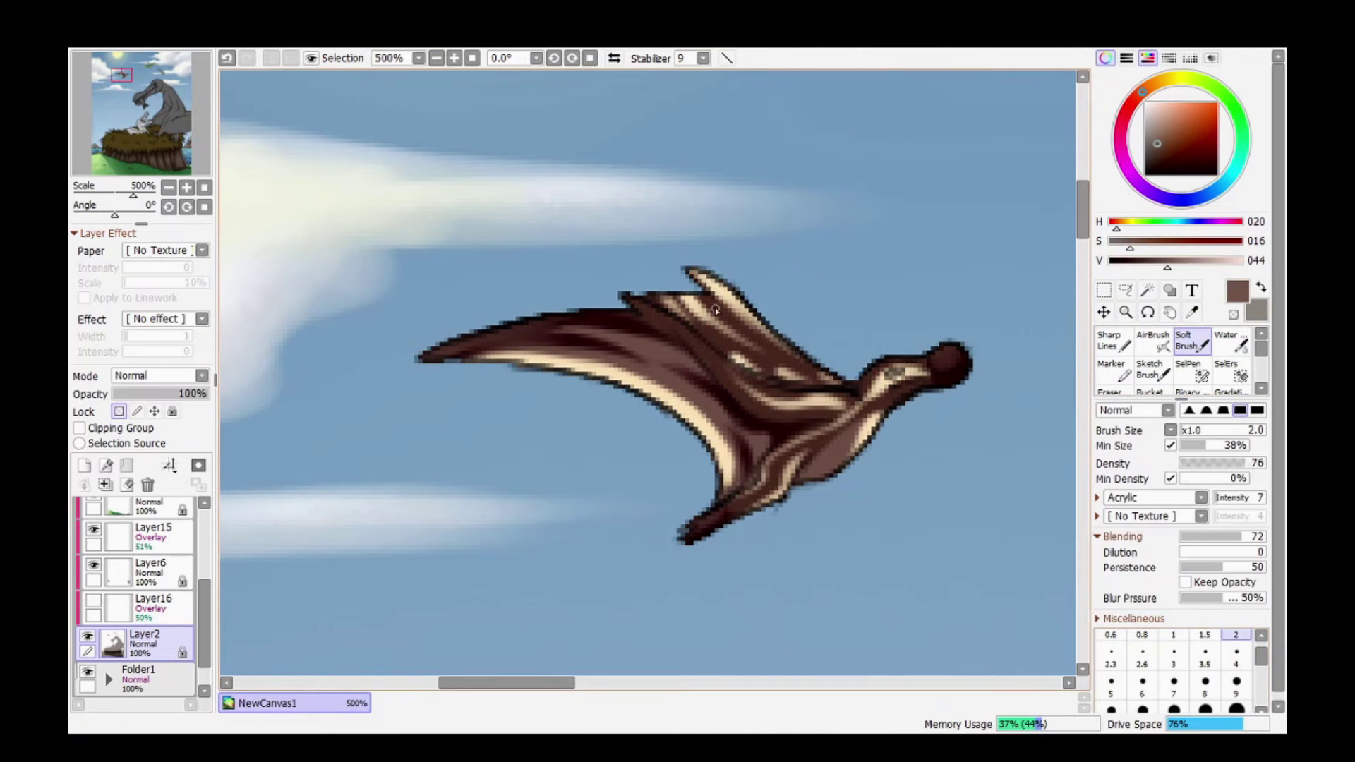
# Shade the brown pterosaur's wing membrane and belly with dark brown at brush size 3.5.
pyautogui.keyDown('alt'); pyautogui.click(746, 506); pyautogui.keyUp('alt')
pyautogui.press(']')
pyautogui.press(']')
pyautogui.press(']')
pyautogui.press(']')
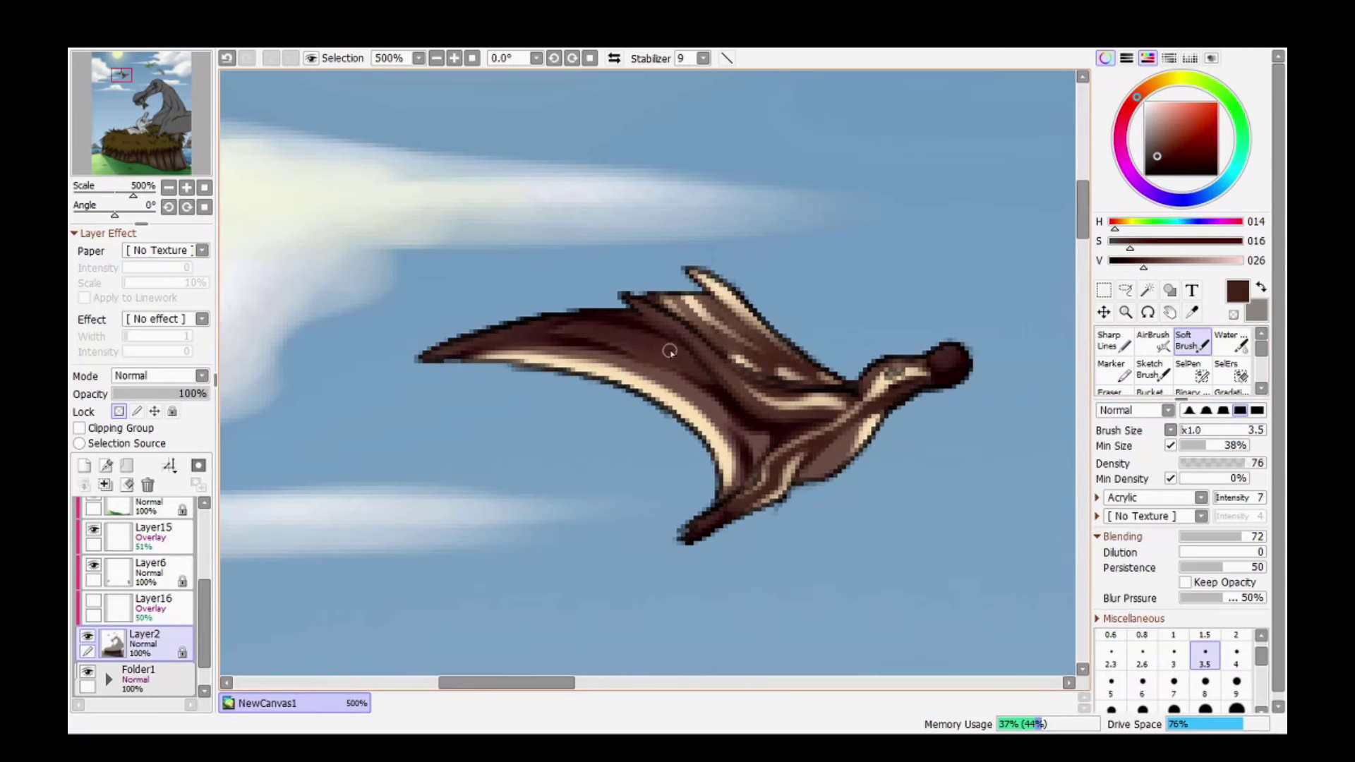
pyautogui.moveTo(669, 352); pyautogui.dragTo(577, 360)
# Add fine off-white highlights to the brown pterosaur's cream markings at brush size 1.5.
pyautogui.keyDown('alt'); pyautogui.click(714, 435); pyautogui.keyUp('alt')
pyautogui.press('[')
pyautogui.press('[')
pyautogui.press('[')
pyautogui.press('[')
pyautogui.press('[')
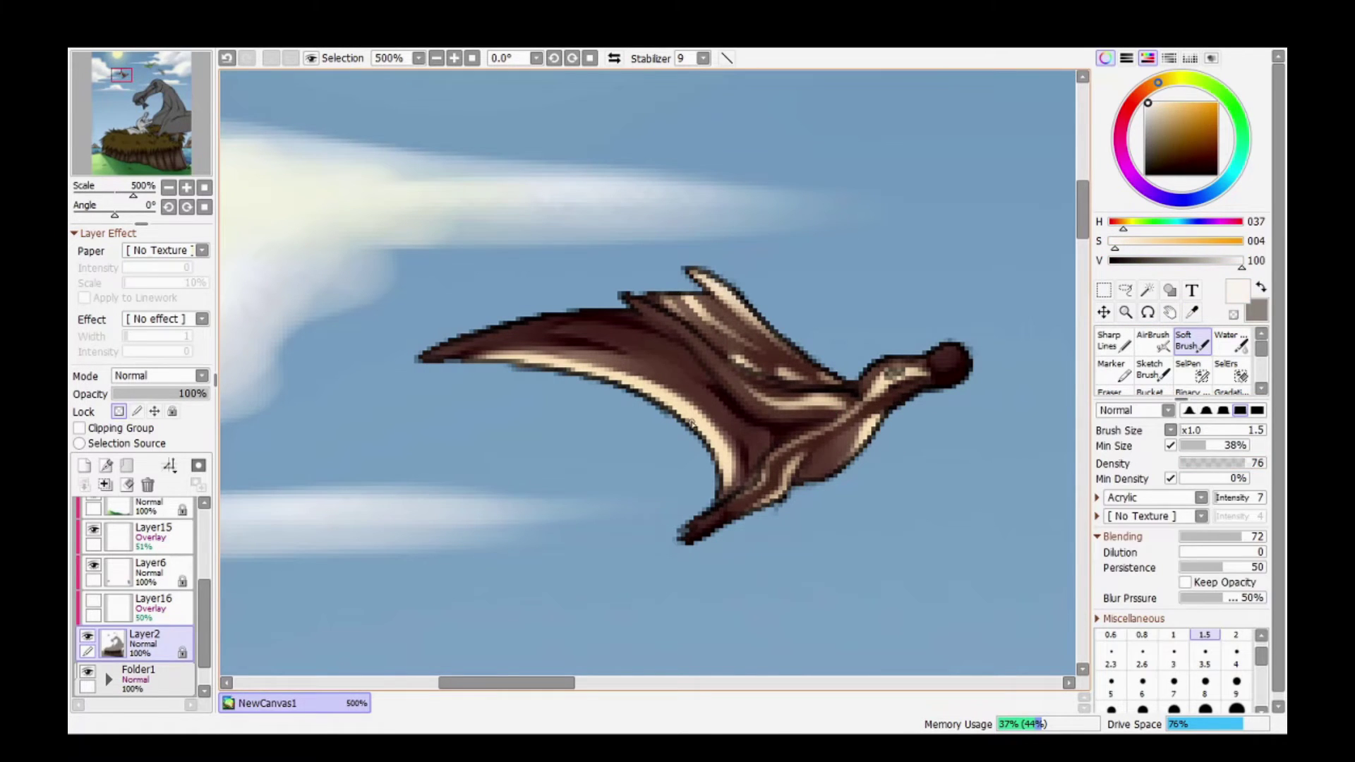
pyautogui.click(808, 402)
# Recolour the folded-wing pterosaur below the green one light grey.
pyautogui.keyDown('alt'); pyautogui.click(677, 368); pyautogui.keyUp('alt')
pyautogui.press(']')
pyautogui.press(']')
pyautogui.press(']')
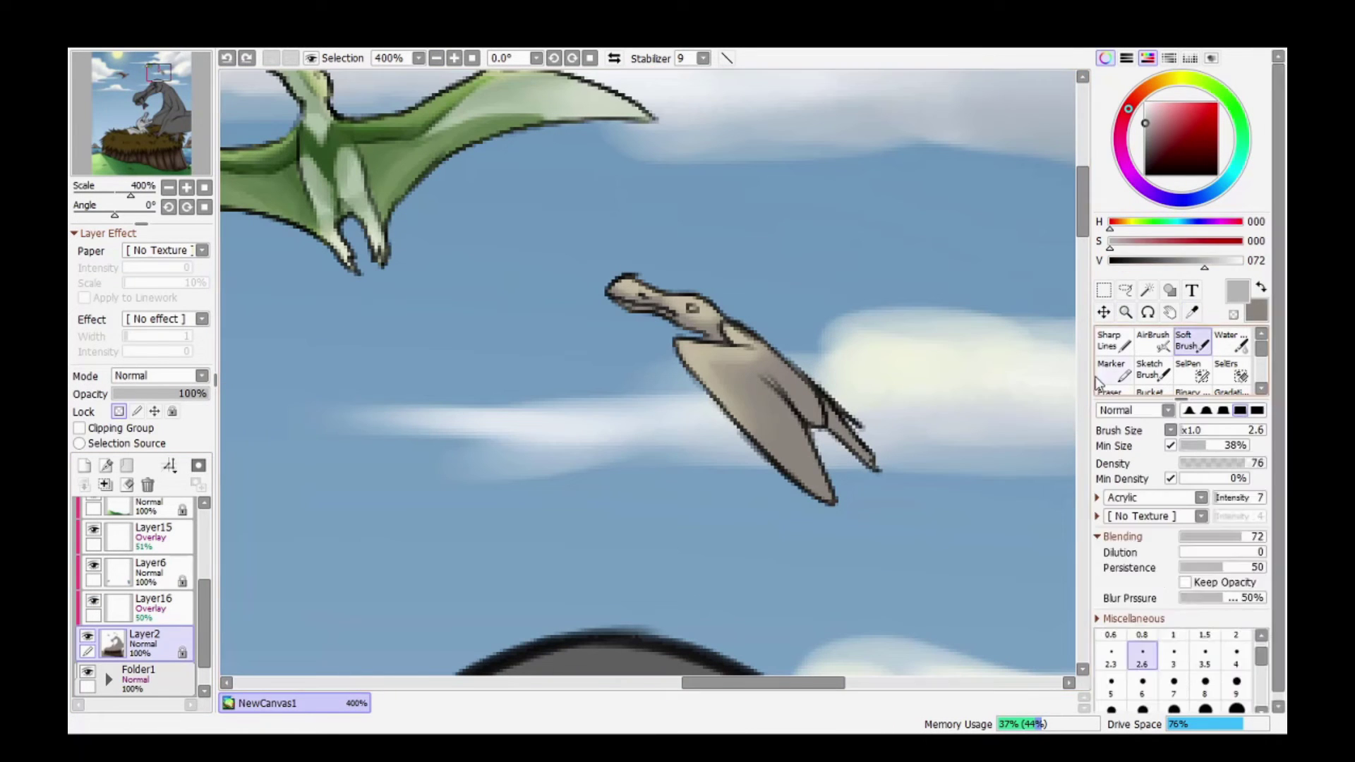
pyautogui.keyDown('alt'); pyautogui.click(822, 416); pyautogui.keyUp('alt')
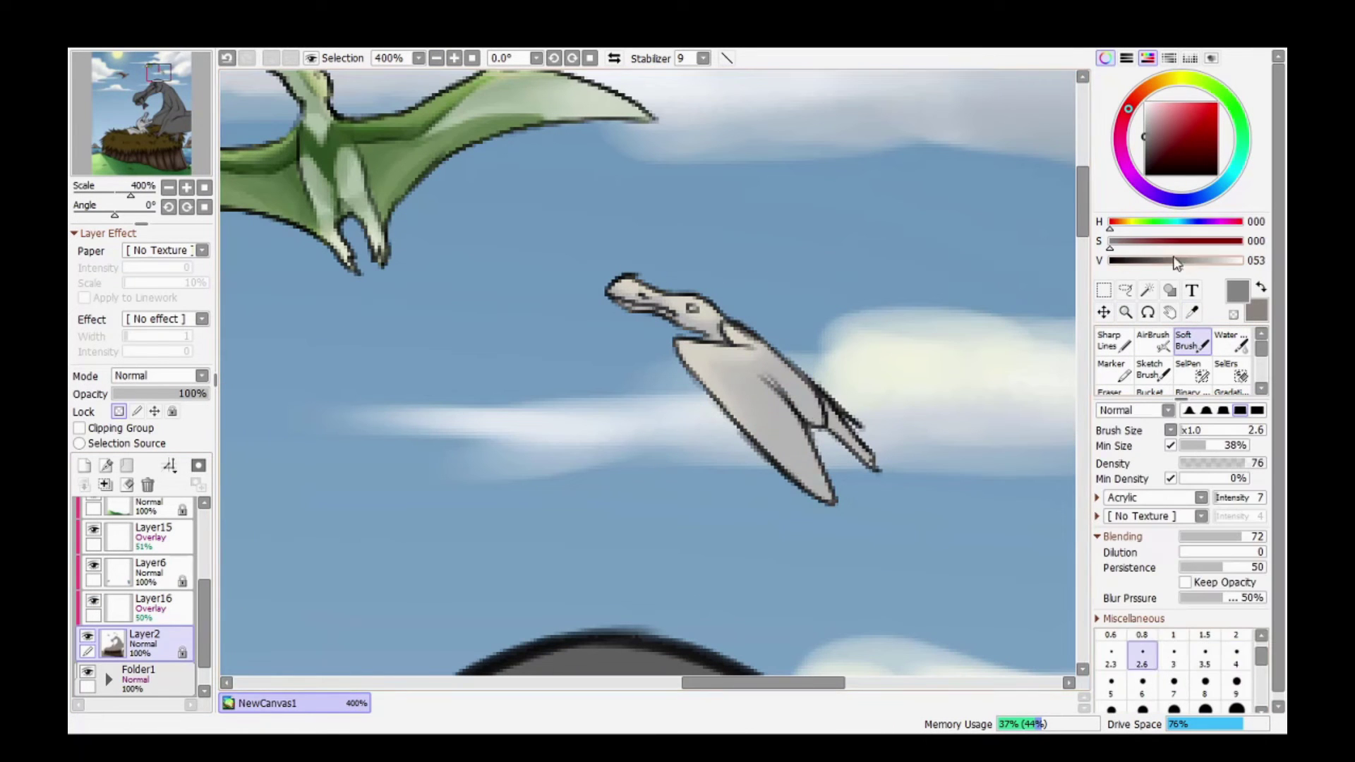
# Shade the grey pterosaur's back, legs and wing edges with bluish purple at brush size 4.
pyautogui.press(']')
pyautogui.press(']')
pyautogui.press(']')
pyautogui.click(1171, 200)
pyautogui.click(1152, 141)
pyautogui.moveTo(811, 397); pyautogui.dragTo(861, 462)
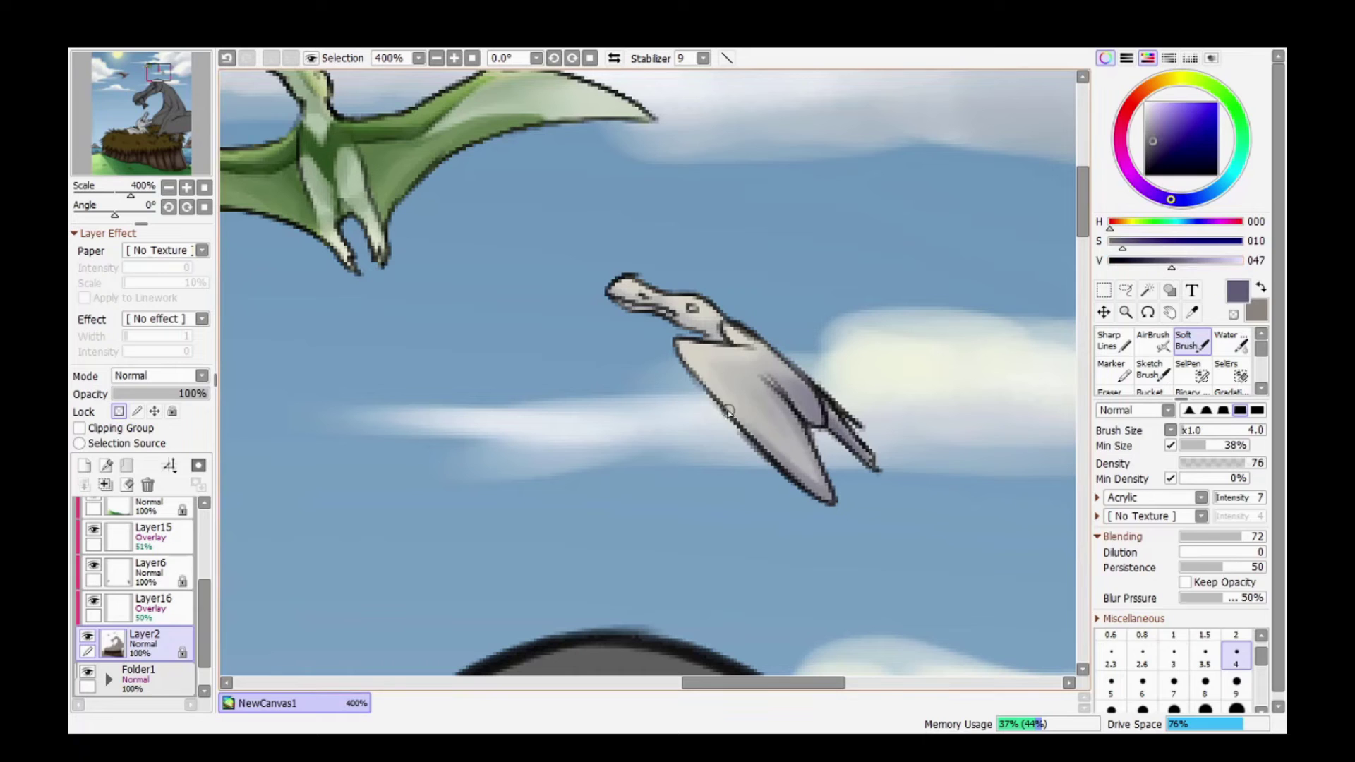
# Shade the grey pterosaur's head, neck and wing folds with bluish purple at brush size 2.6.
pyautogui.keyDown('alt'); pyautogui.click(683, 321); pyautogui.keyUp('alt')
pyautogui.press('[')
pyautogui.press('[')
pyautogui.press('[')
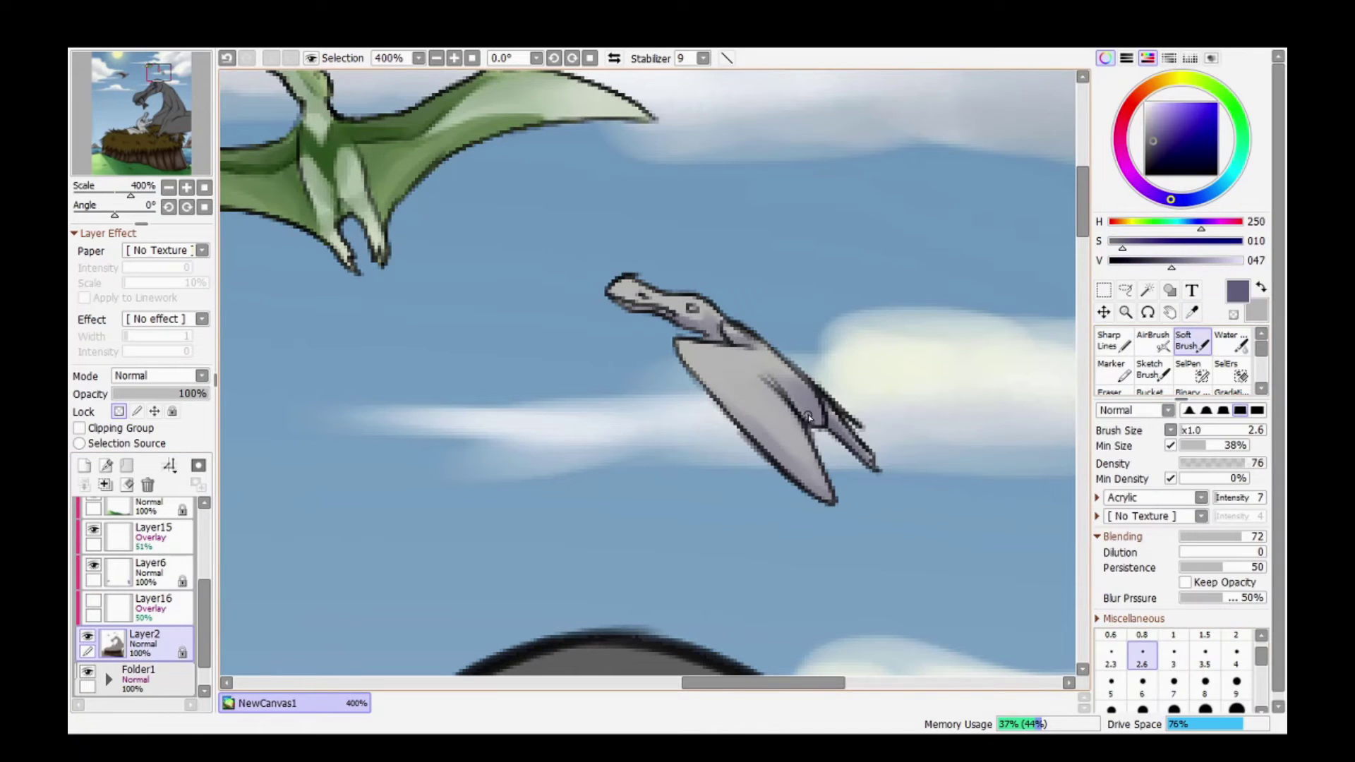
# Add pale highlights to the grey folded-wing pterosaur with a cream white sampled from the cloud, enlarging the brush from size 2.6.
pyautogui.keyDown('alt'); pyautogui.click(868, 335); pyautogui.keyUp('alt')
pyautogui.press(']')
pyautogui.press(']')
pyautogui.press(']')
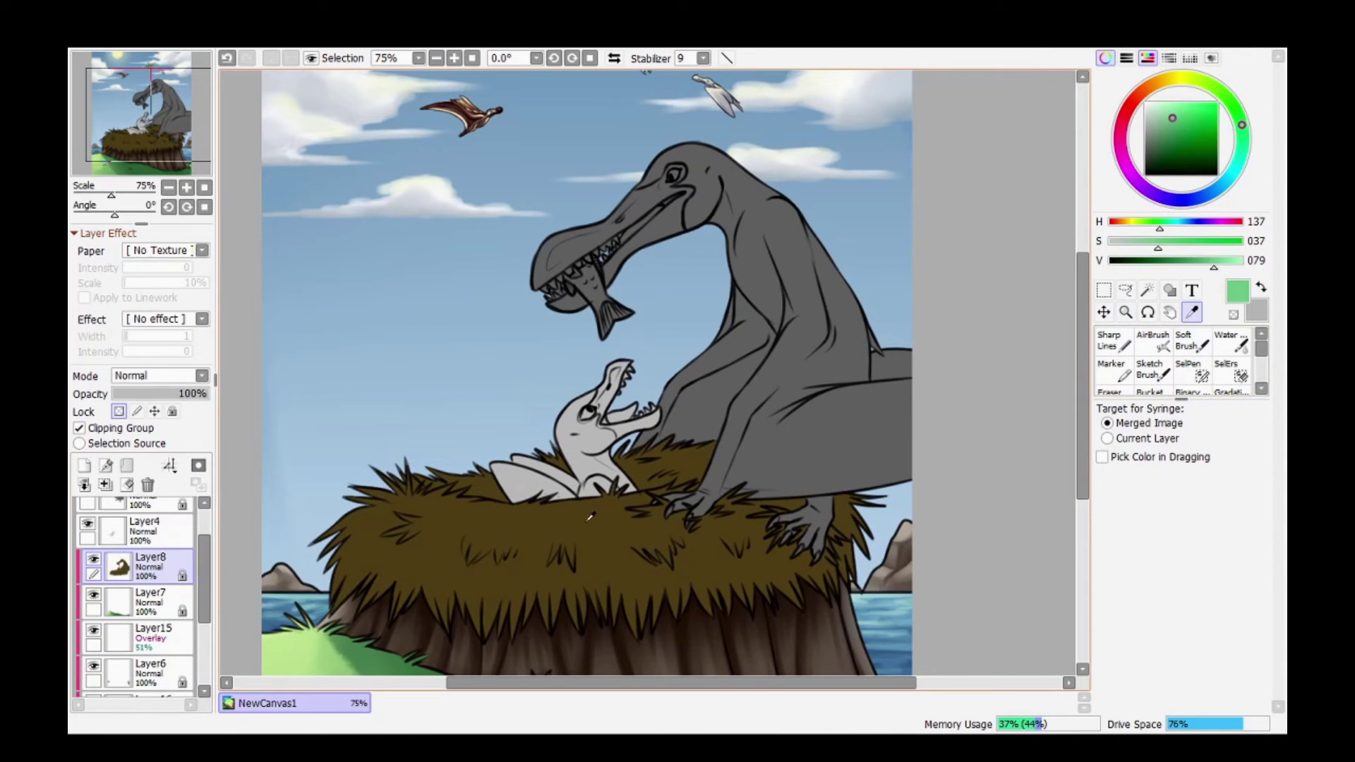
# Recolour the nest light straw tan and shade its lower edge, far end and inner back wall with reddish brown using the Soft Brush.
pyautogui.click(584, 516)
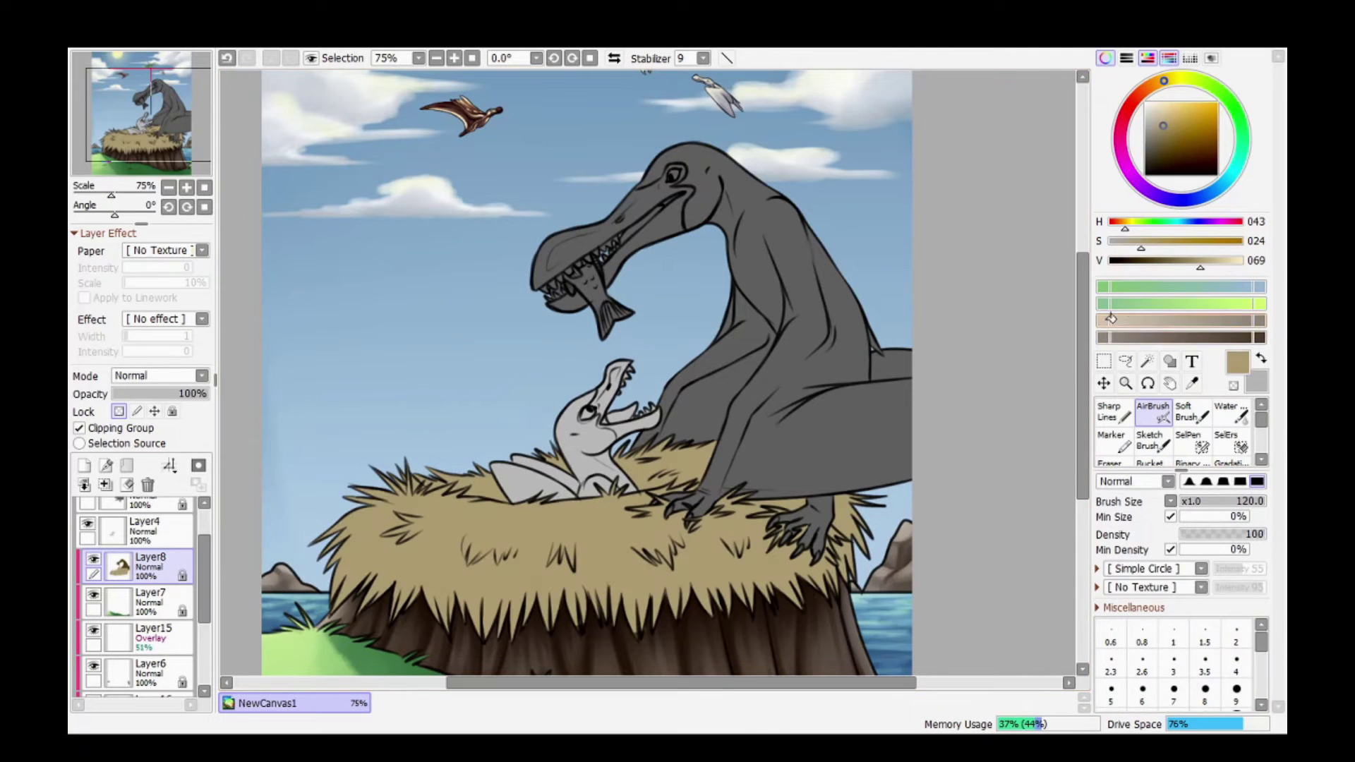
pyautogui.click(1110, 319)
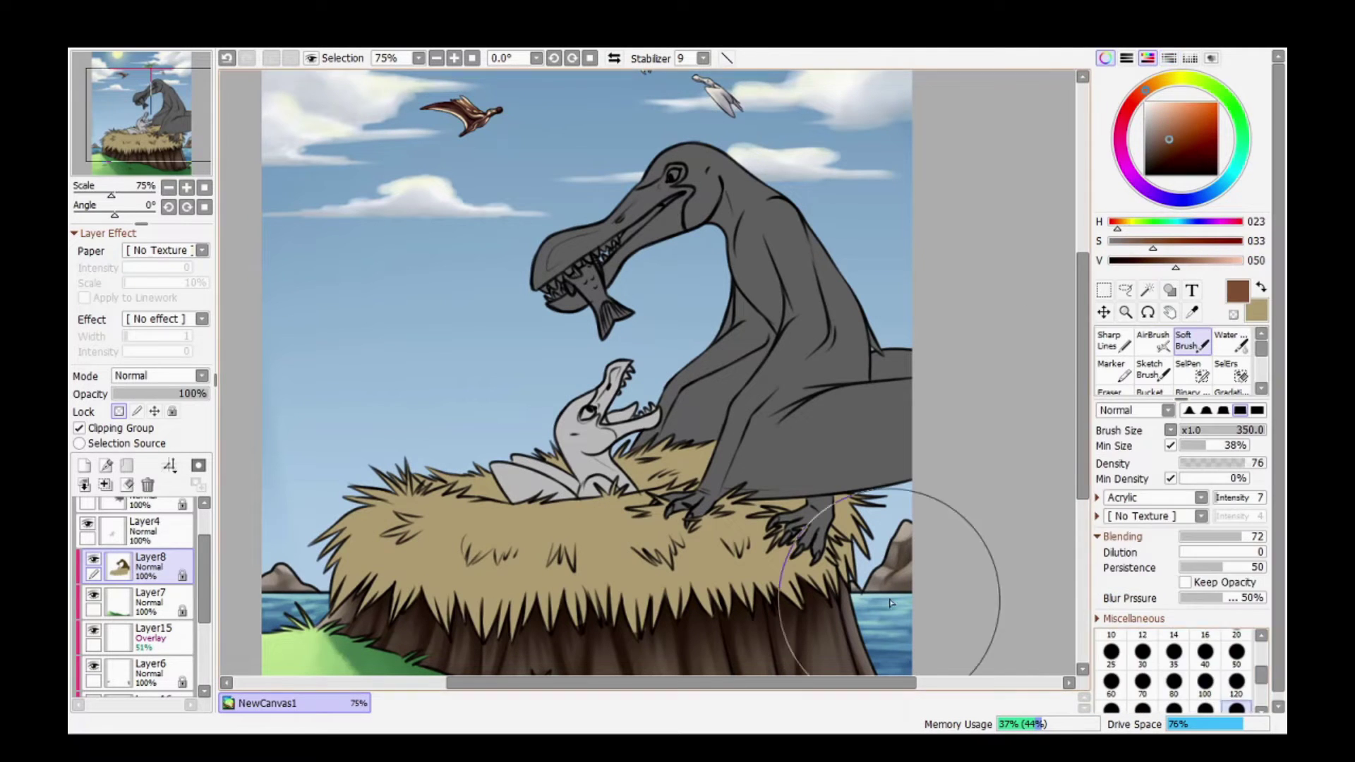
pyautogui.moveTo(396, 579)
pyautogui.mouseDown()
pyautogui.moveTo(479, 597)
pyautogui.moveTo(562, 570)
pyautogui.moveTo(738, 580)
pyautogui.moveTo(878, 545)
pyautogui.moveTo(792, 621)
pyautogui.moveTo(430, 621)
pyautogui.moveTo(427, 542)
pyautogui.moveTo(630, 562)
pyautogui.moveTo(713, 466)
pyautogui.mouseUp()
pyautogui.press('[')
pyautogui.press('[')
pyautogui.press('[')
pyautogui.press('[')
pyautogui.hotkey('ctrl', 'z')
pyautogui.keyDown('alt'); pyautogui.click(785, 501); pyautogui.keyUp('alt')
pyautogui.moveTo(845, 550); pyautogui.dragTo(671, 473)
# Airbrush light tan straw strokes around the grass tufts on the nest's front at brush sizes 8 and 14.
pyautogui.scroll(2, 670, 473)
pyautogui.press('x')
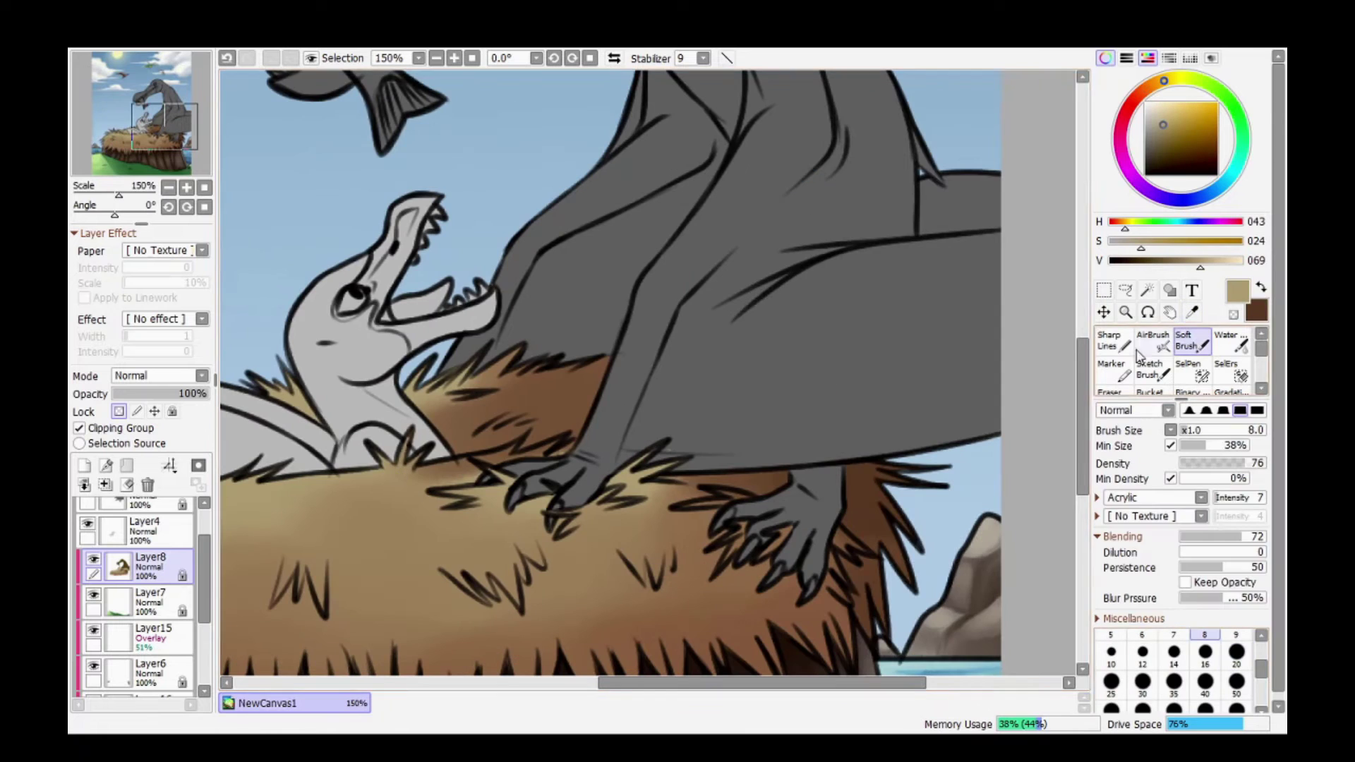
pyautogui.click(1145, 345)
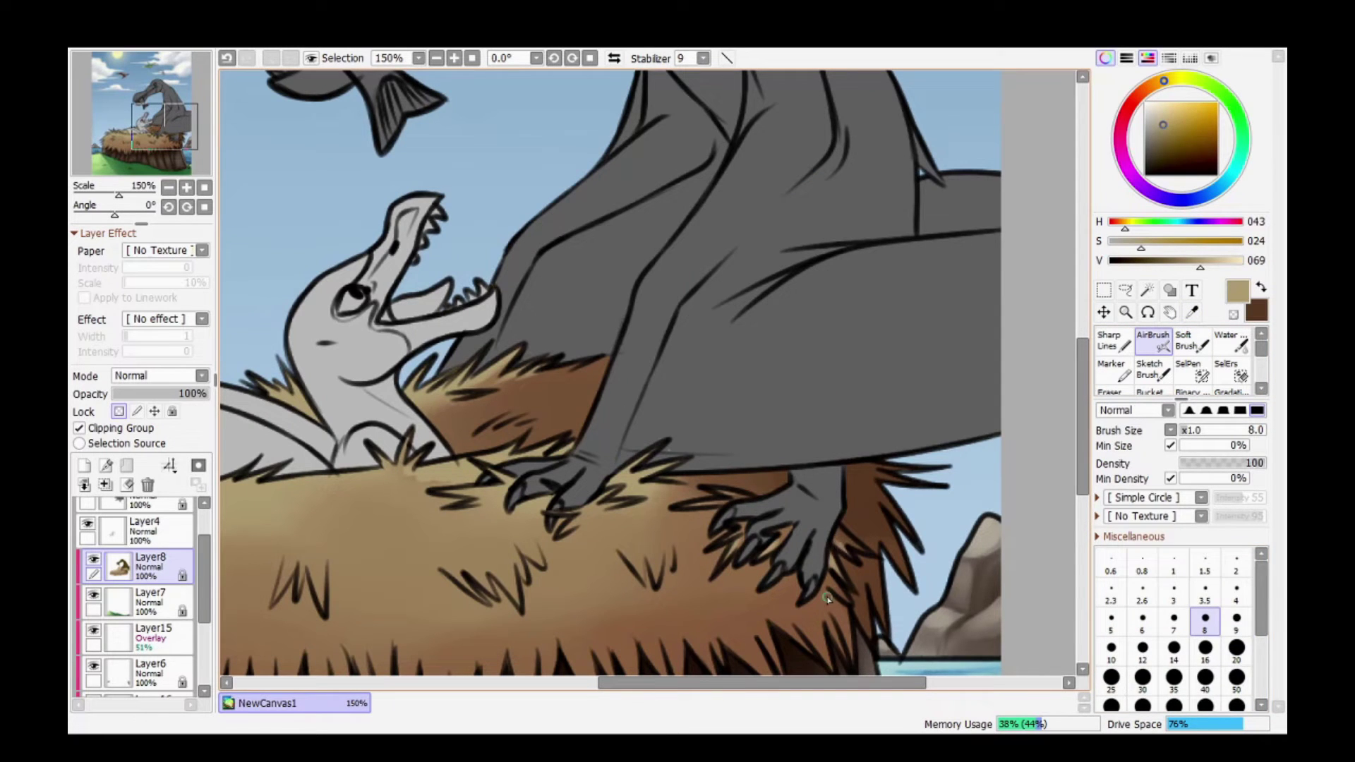
pyautogui.hscroll(-5, 506, 522)
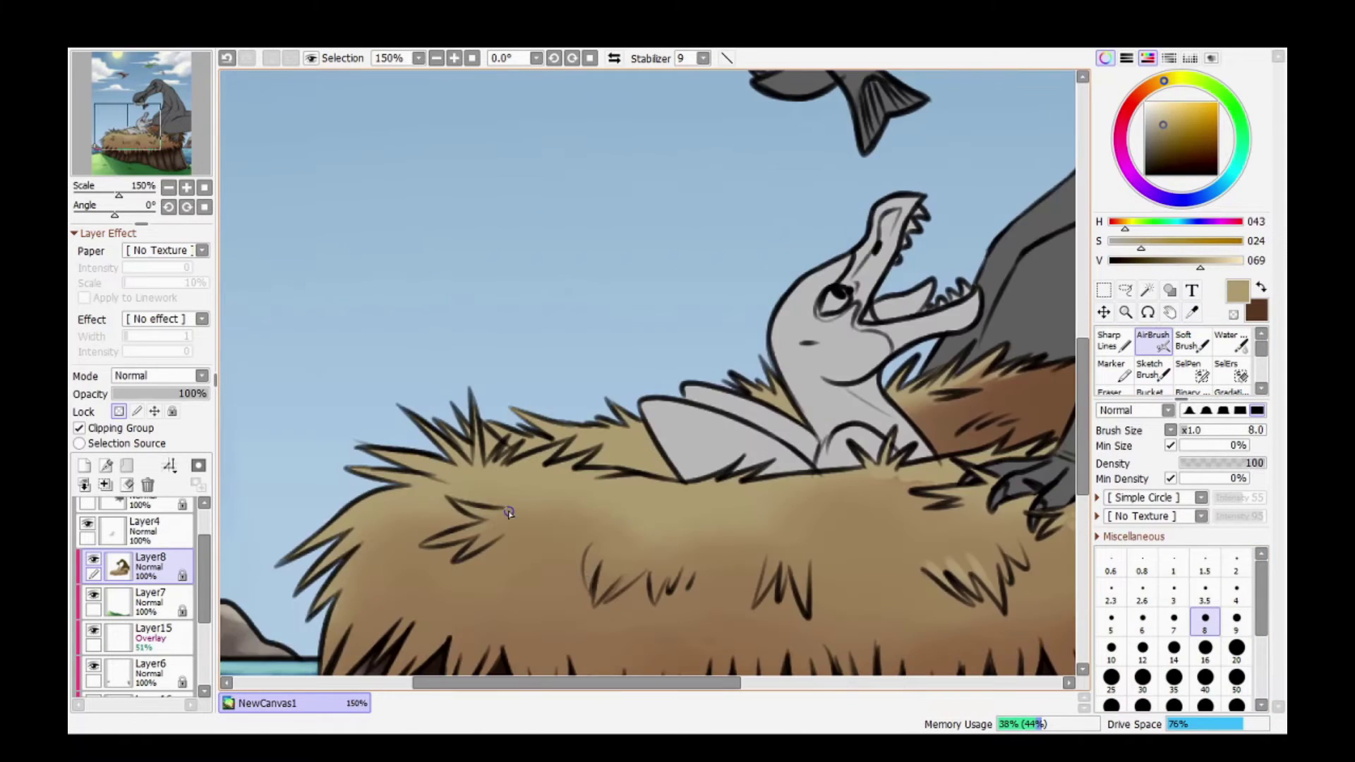
pyautogui.press(']')
pyautogui.press(']')
pyautogui.press(']')
pyautogui.press(']')
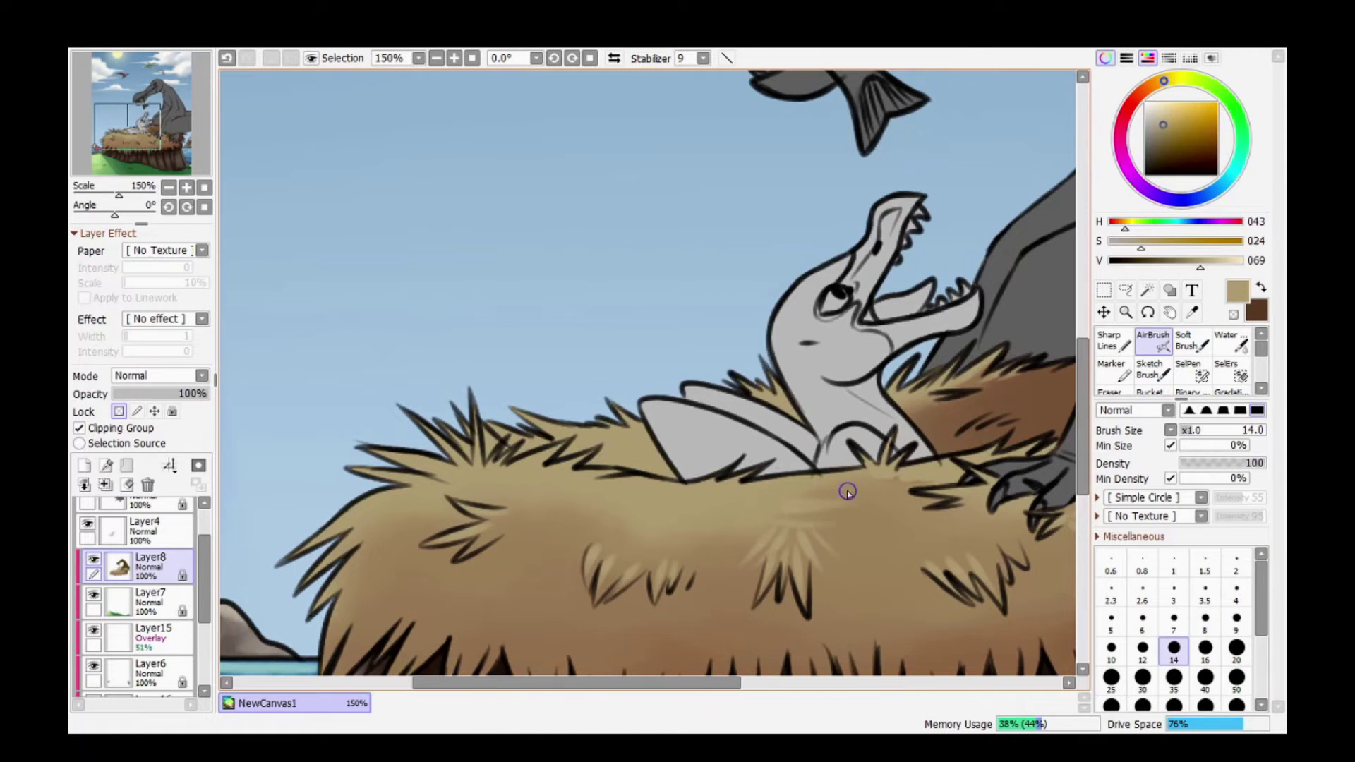
# Extend the tan straw strokes along the nest's upper front and outer tufts with the AirBrush at size 8.
pyautogui.press('[')
pyautogui.press('[')
pyautogui.press('[')
pyautogui.press('[')
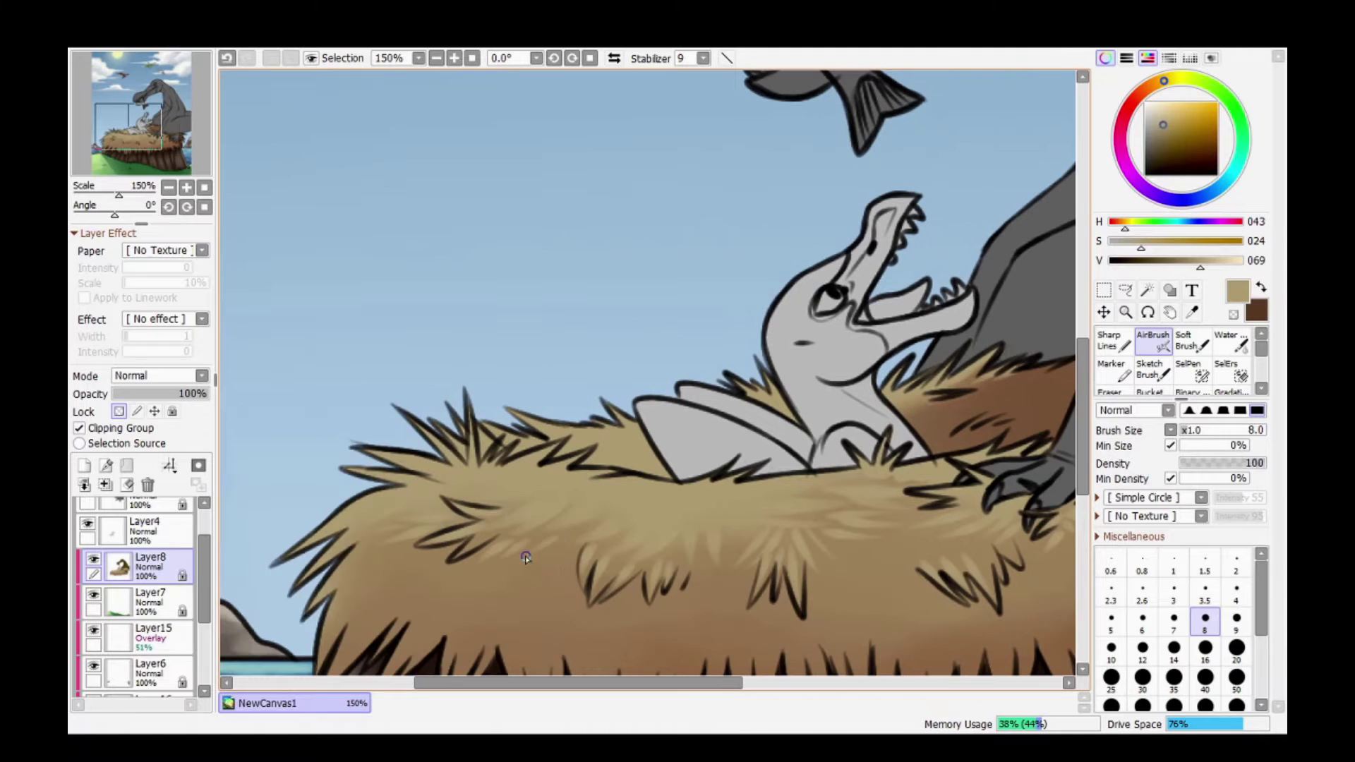
# Paint brown gaps between the straw strokes below the hatchling with the Soft Brush, reducing its size from 8 to 3.5.
pyautogui.hscroll(2, 692, 537)
pyautogui.press('b')
pyautogui.keyDown('alt'); pyautogui.click(696, 489); pyautogui.keyUp('alt')
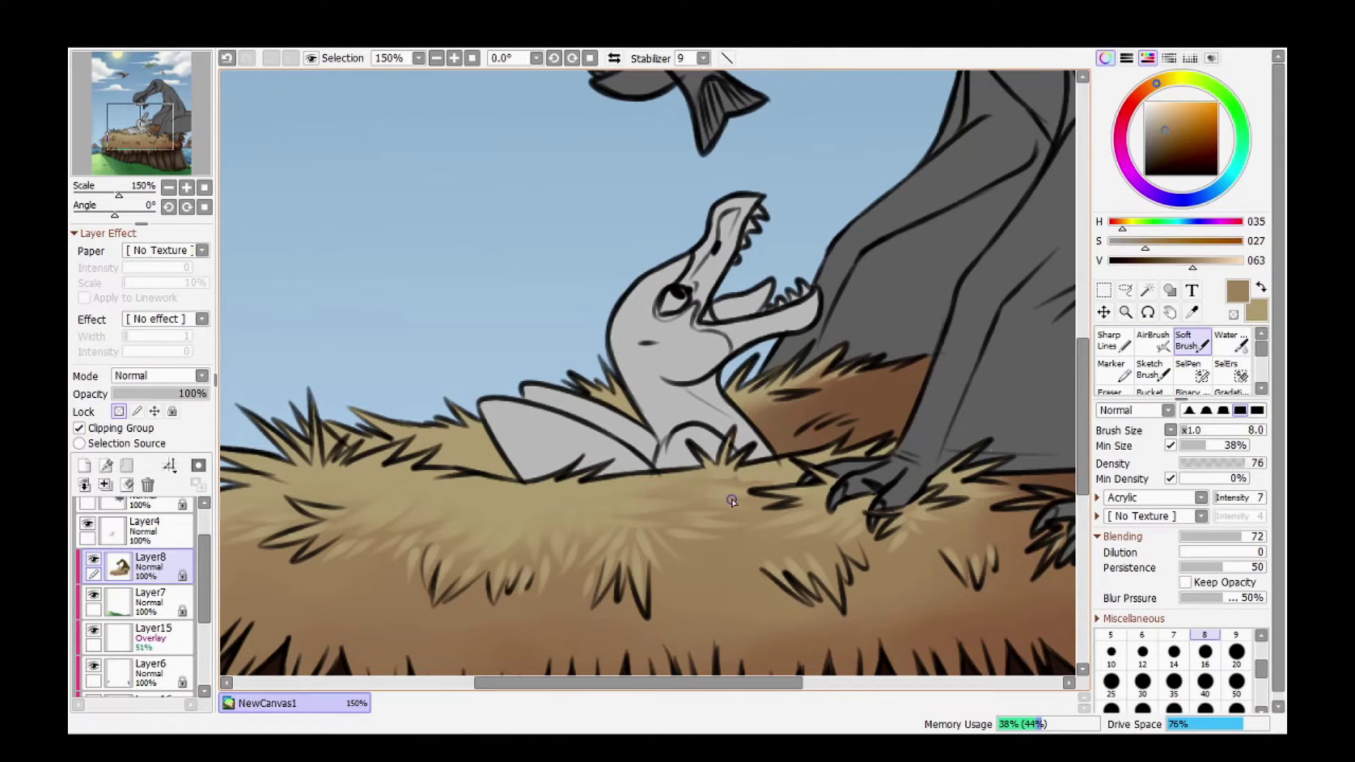
pyautogui.press('[')
pyautogui.press('[')
pyautogui.press('[')
pyautogui.press('[')
pyautogui.press('[')
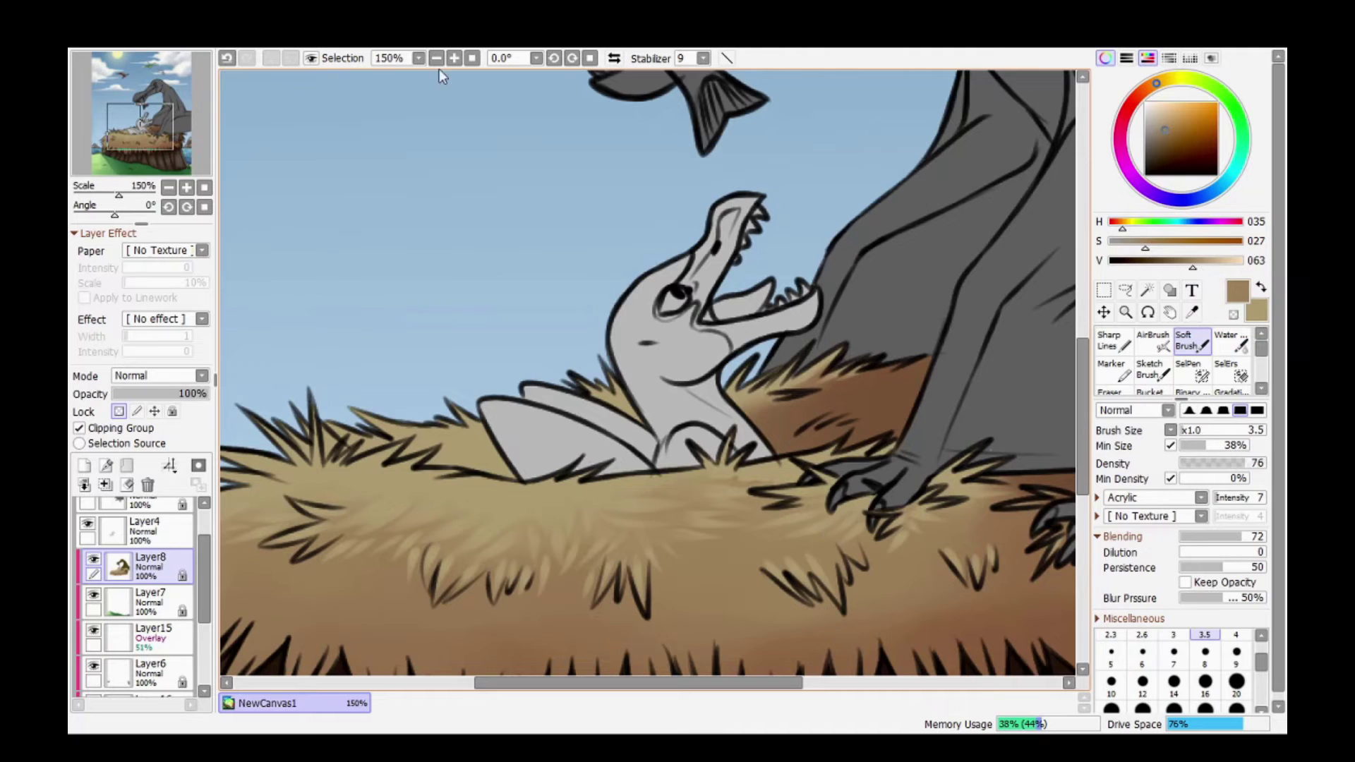
# Airbrush more tan straw strokes at size 8 between the hatchling and the adult's foot, and refine them with a brown Soft Brush.
pyautogui.keyDown('ctrl'); pyautogui.click(790, 528); pyautogui.keyUp('ctrl')
pyautogui.press('v')
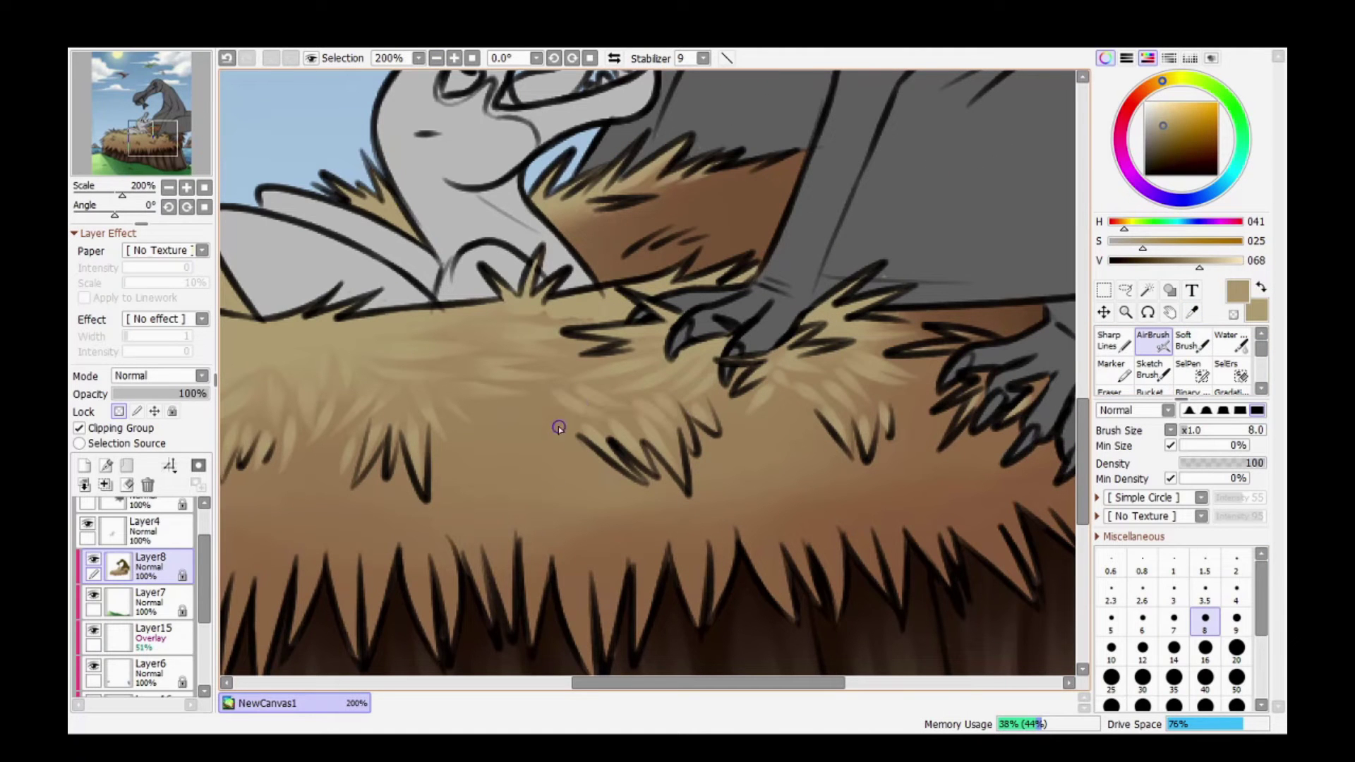
pyautogui.keyDown('alt'); pyautogui.click(522, 438); pyautogui.keyUp('alt')
pyautogui.press('b')
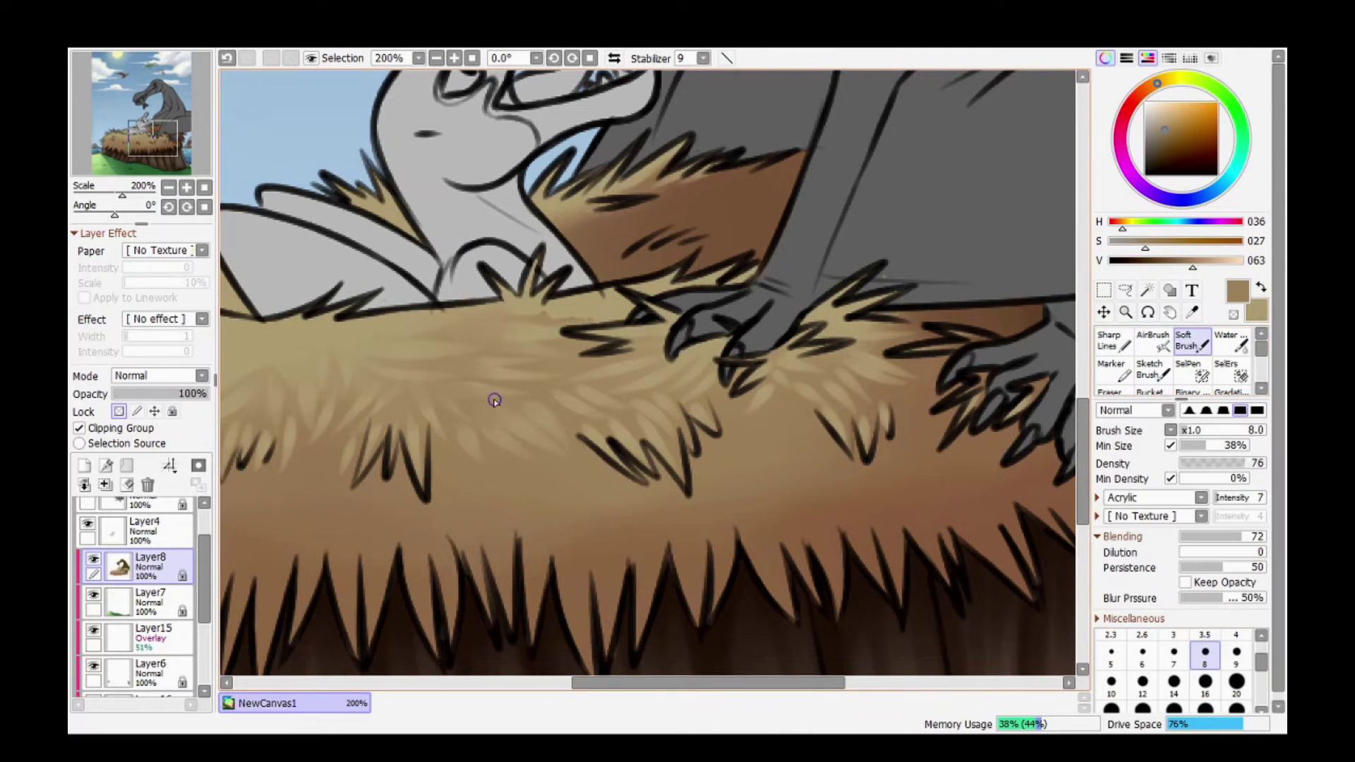
pyautogui.hscroll(-3, 554, 428)
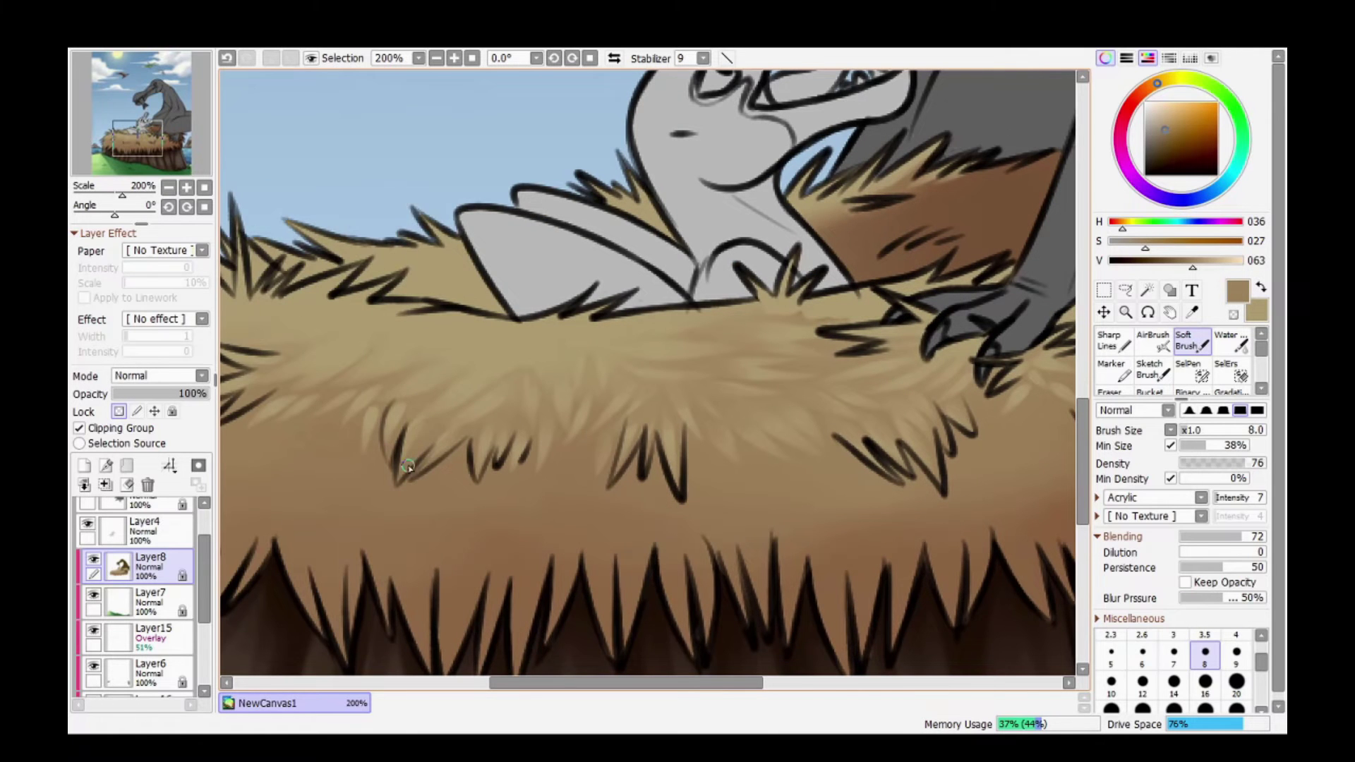
pyautogui.hscroll(5, 812, 389)
pyautogui.moveTo(713, 682); pyautogui.dragTo(748, 683)
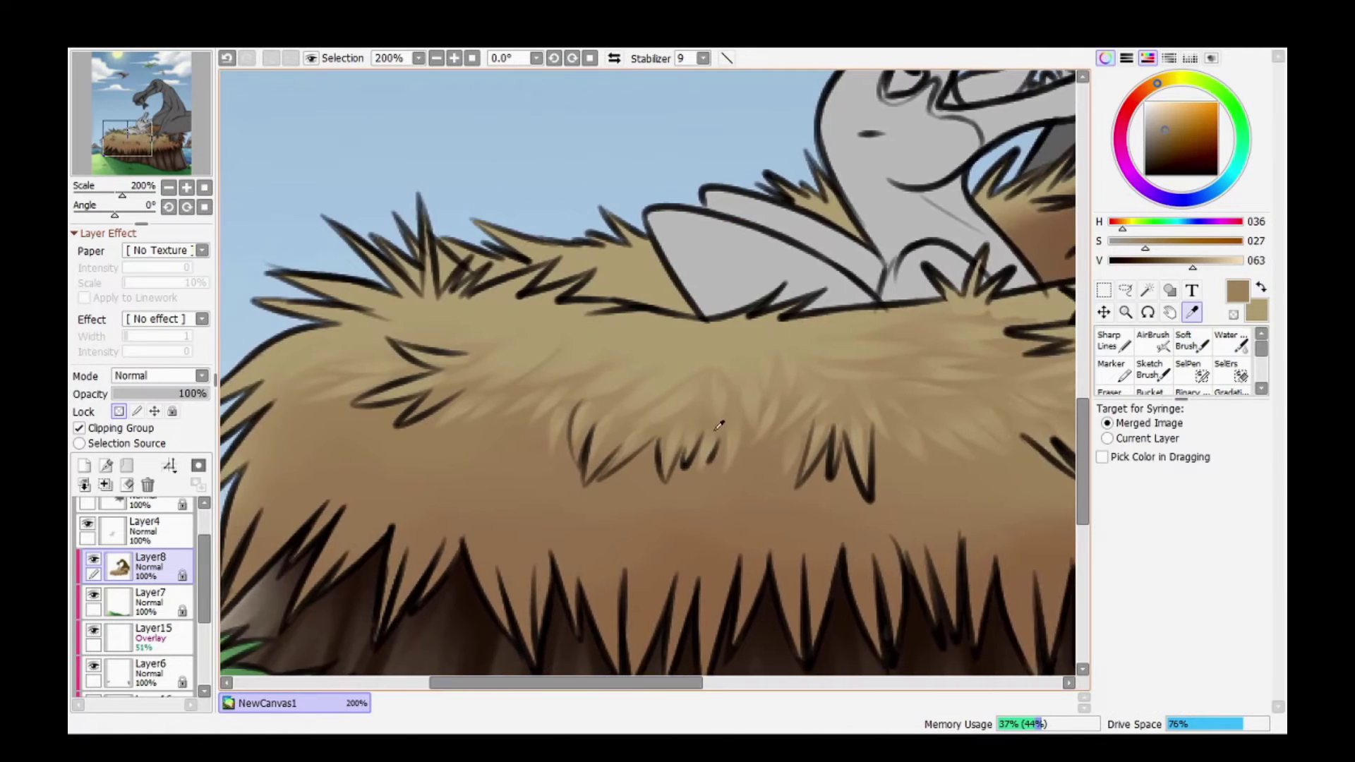
# Deepen the nest's hanging lower fringe with dark brown using the Soft Brush at size 50.
pyautogui.keyDown('alt'); pyautogui.click(750, 445); pyautogui.keyUp('alt')
pyautogui.click(1237, 709)
pyautogui.hotkey('ctrl', '-')
pyautogui.hotkey('ctrl', '-')
pyautogui.hotkey('ctrl', '-')
pyautogui.keyDown('alt'); pyautogui.click(431, 416); pyautogui.keyUp('alt')
pyautogui.moveTo(423, 424)
pyautogui.mouseDown()
pyautogui.moveTo(536, 431)
pyautogui.moveTo(671, 466)
pyautogui.mouseUp()
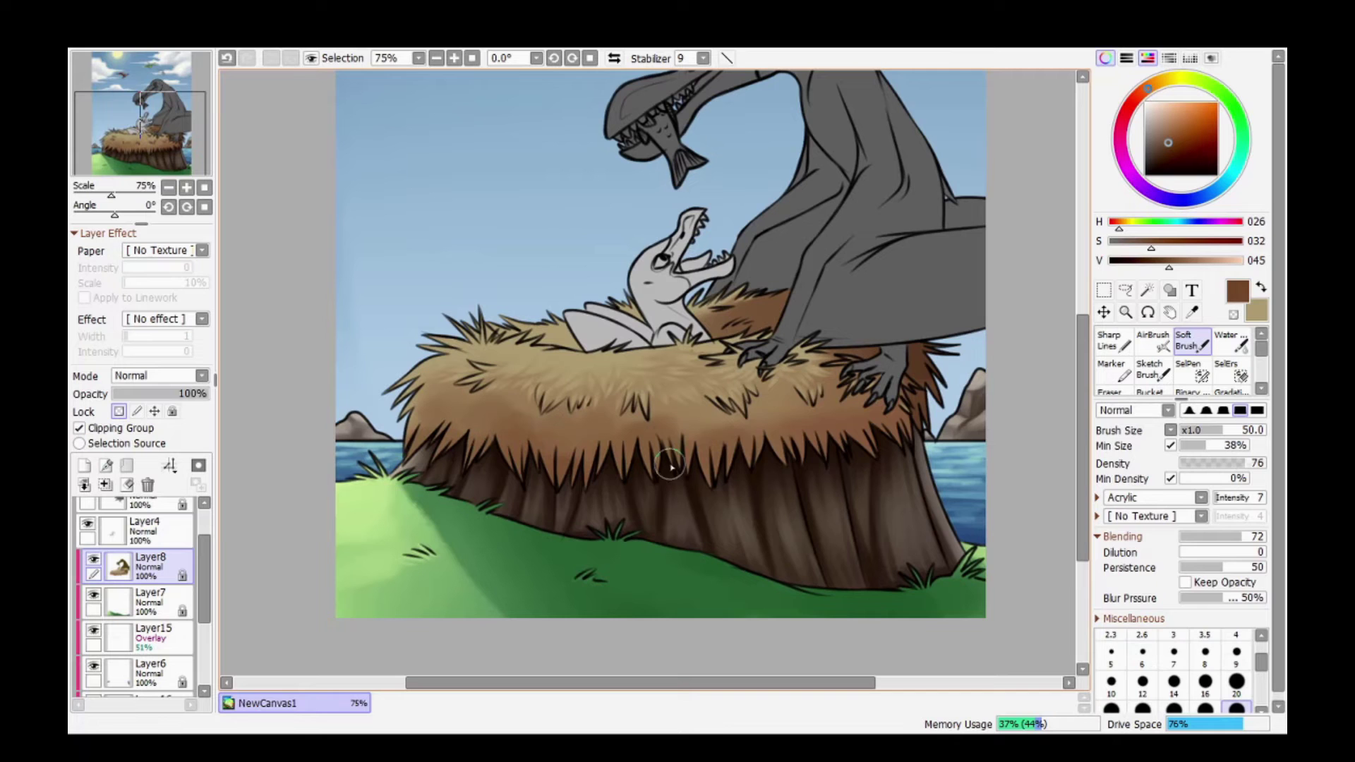
# Airbrush tan and brown straw strokes at size 9 on the nest end above the bright grass, and soften them with Blur.
pyautogui.moveTo(353, 289); pyautogui.dragTo(663, 508)
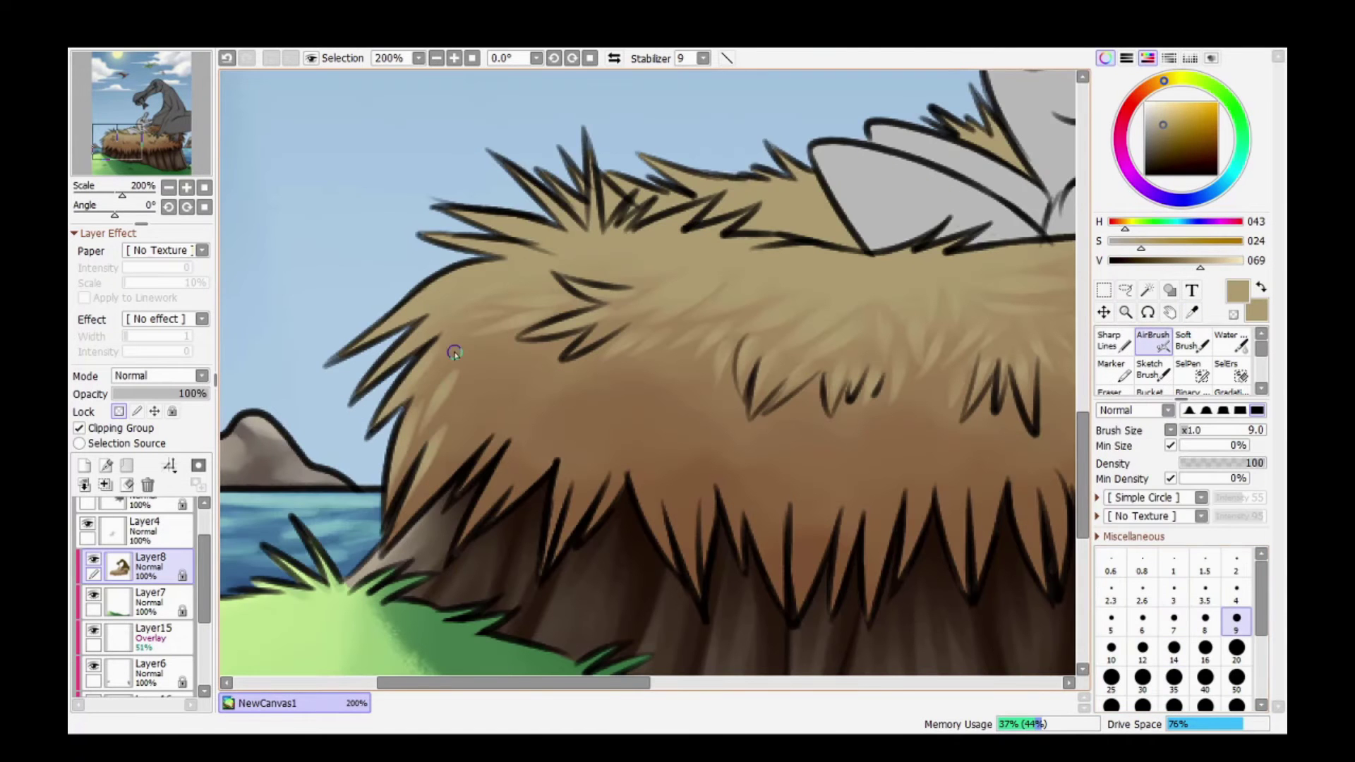
pyautogui.keyDown('alt'); pyautogui.click(475, 423); pyautogui.keyUp('alt')
pyautogui.moveTo(556, 427)
pyautogui.mouseDown()
pyautogui.moveTo(509, 494)
pyautogui.moveTo(638, 469)
pyautogui.mouseUp()
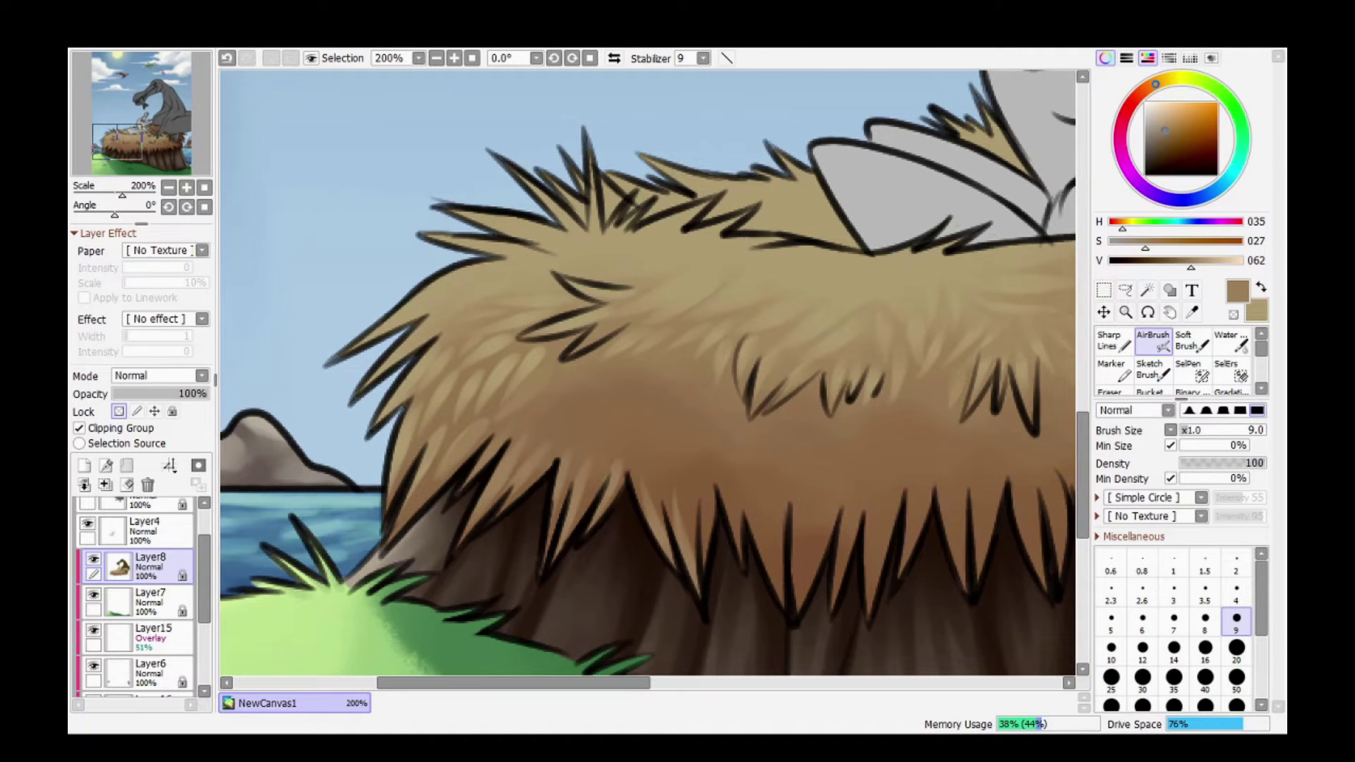
pyautogui.click(1220, 344)
pyautogui.scroll(-1, 1220, 344)
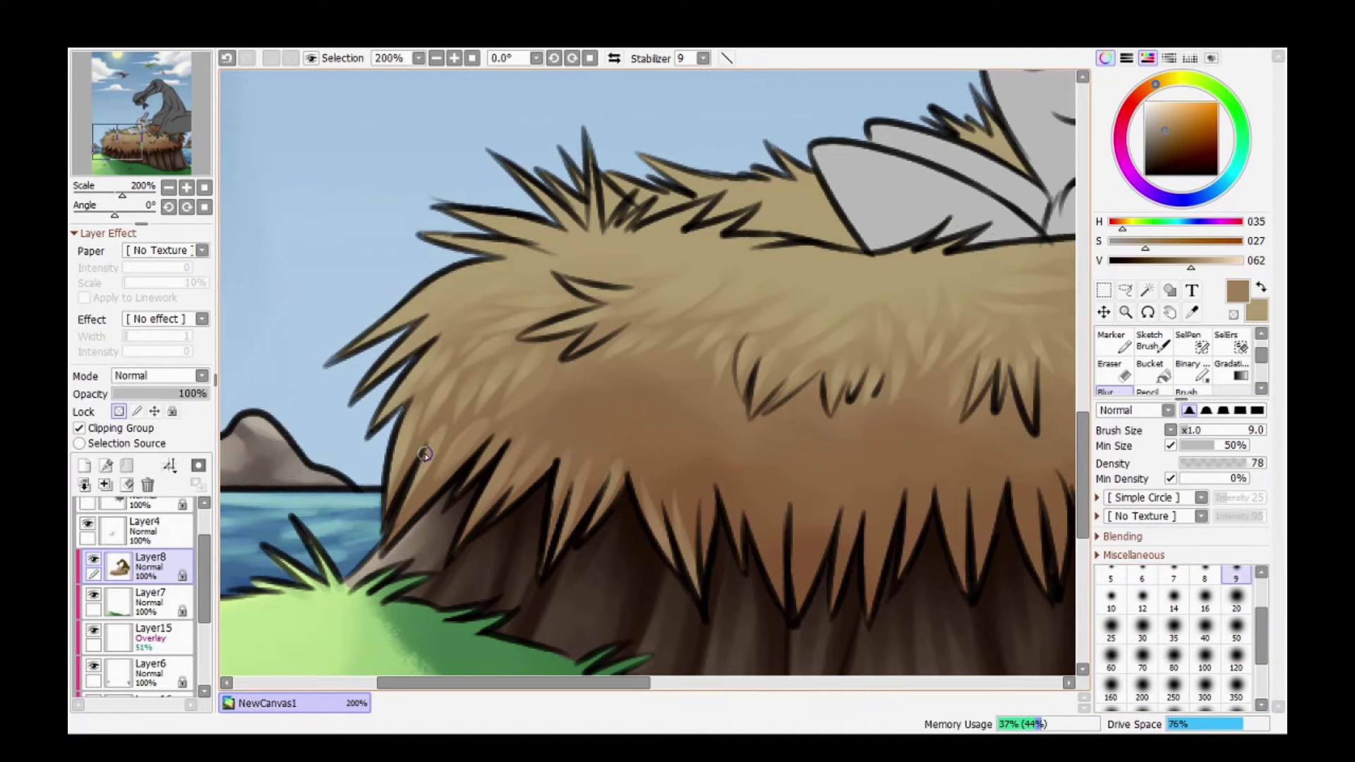
pyautogui.press('b')
# Continue the straw texture toward the middle of the nest with sampled tan and brown AirBrush strokes, and blur them.
pyautogui.keyDown('alt'); pyautogui.click(545, 401); pyautogui.keyUp('alt')
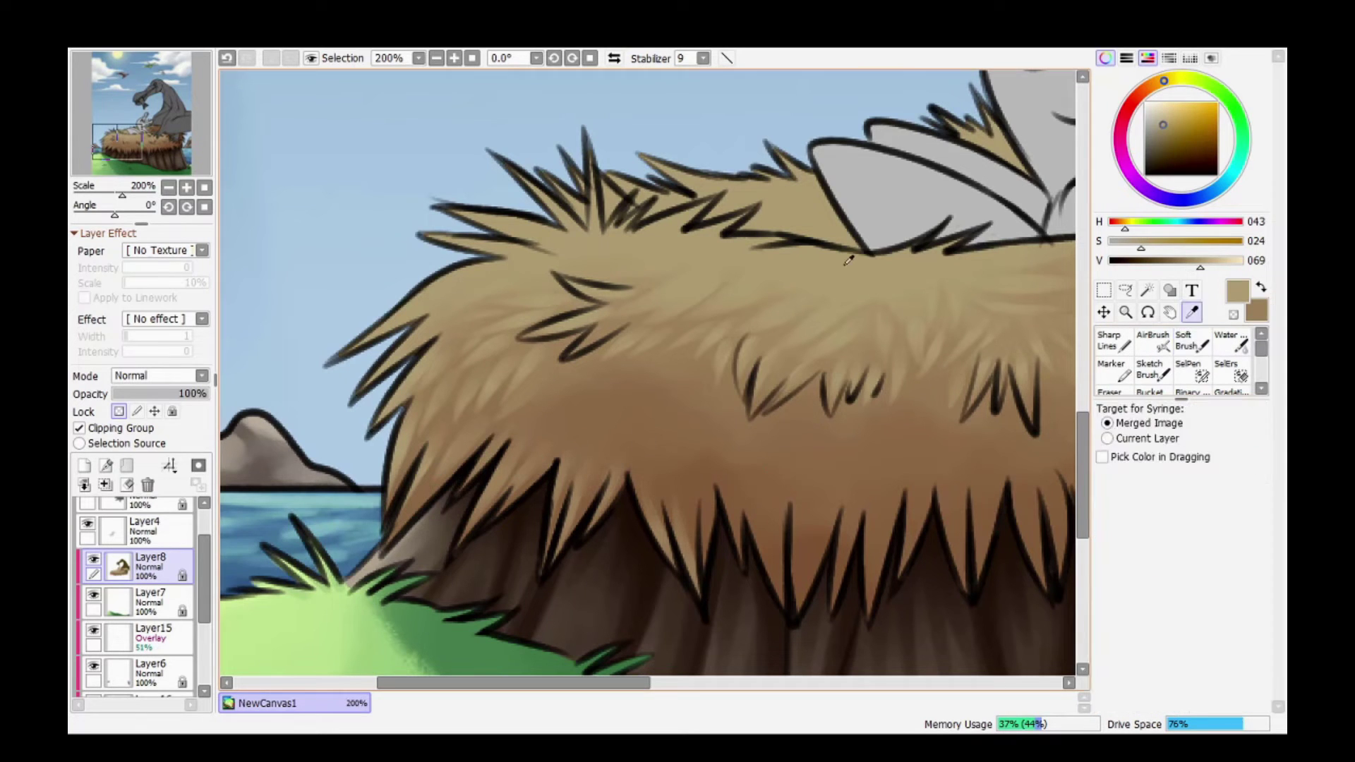
pyautogui.keyDown('alt'); pyautogui.click(607, 393); pyautogui.keyUp('alt')
pyautogui.press('a')
pyautogui.moveTo(607, 393)
pyautogui.mouseDown()
pyautogui.moveTo(605, 378)
pyautogui.moveTo(654, 490)
pyautogui.mouseUp()
pyautogui.press('r')
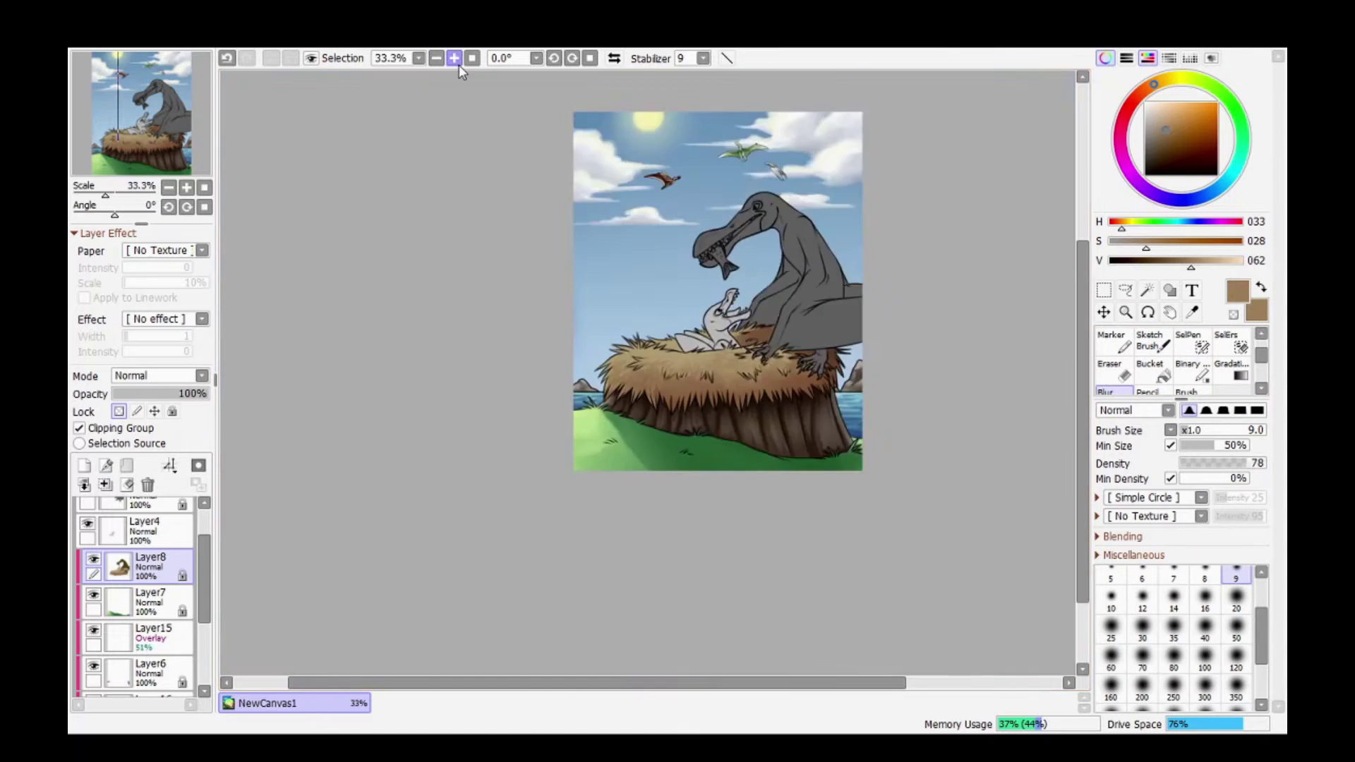
# Airbrush brown straw strokes down into the pointed fringe tips below the nest's front tufts, resampling the nest's browns.
pyautogui.press('a')
pyautogui.keyDown('alt'); pyautogui.click(705, 487); pyautogui.keyUp('alt')
pyautogui.moveTo(706, 487); pyautogui.dragTo(703, 550)
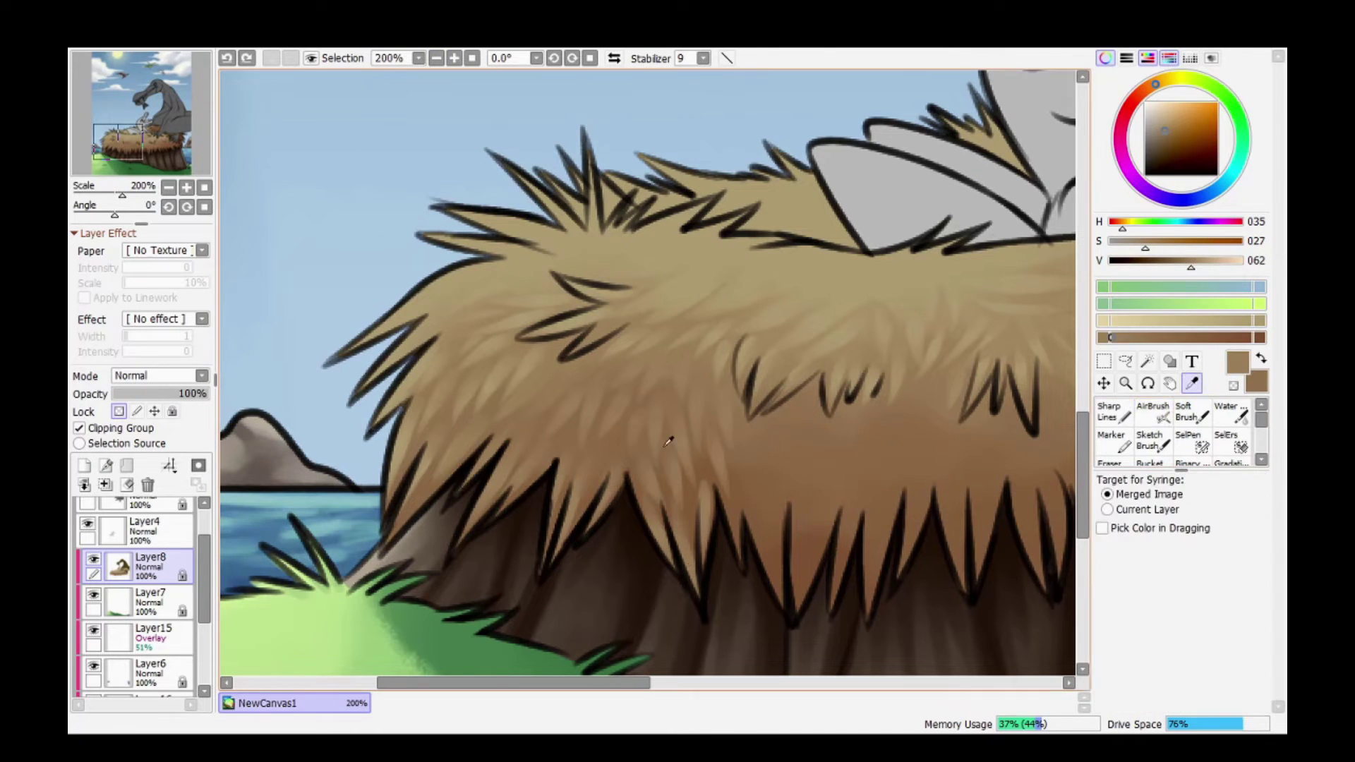
pyautogui.keyDown('alt'); pyautogui.click(745, 440); pyautogui.keyUp('alt')
pyautogui.moveTo(784, 608); pyautogui.dragTo(773, 459)
# Airbrush light brown straw strokes at size 9 on the nest front and fringe below the adult's feet, and soften them with Blur.
pyautogui.hscroll(10, 812, 494)
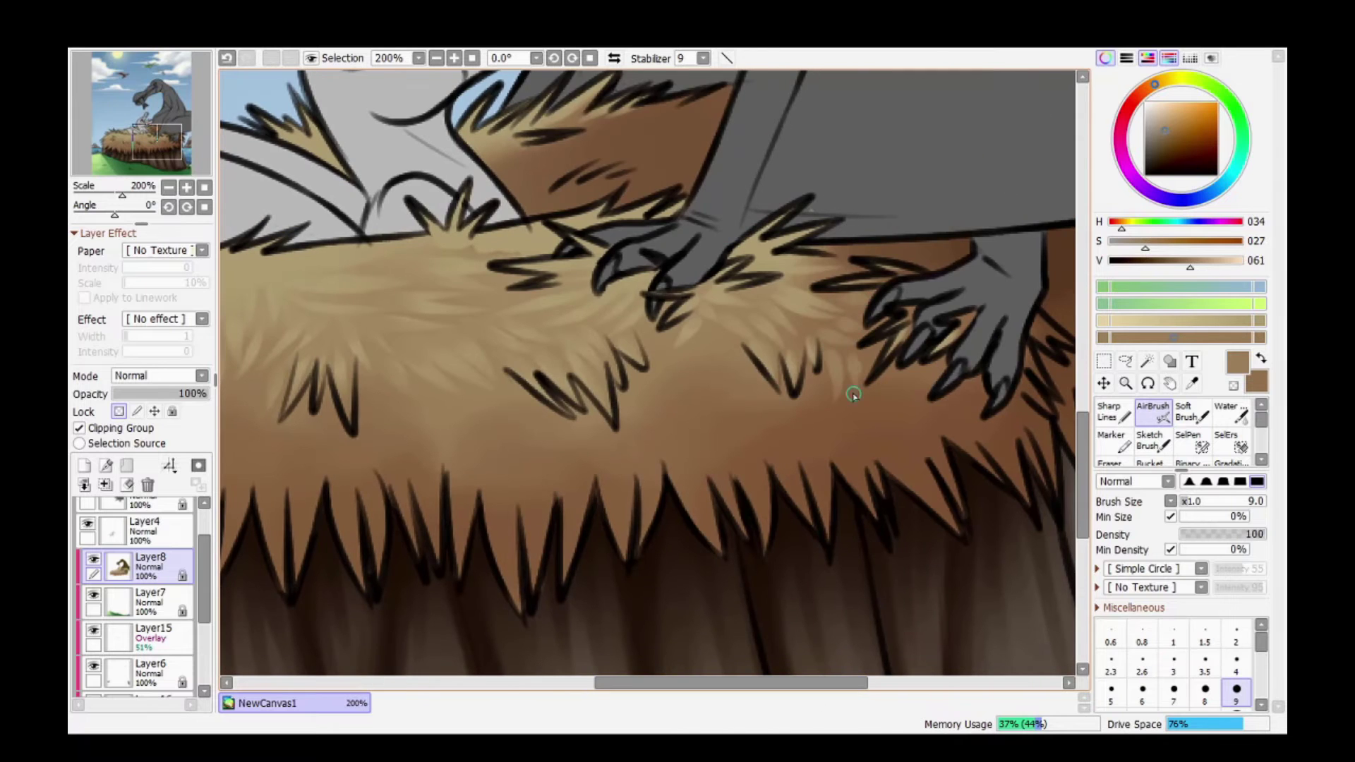
pyautogui.moveTo(543, 472); pyautogui.dragTo(545, 537)
pyautogui.moveTo(573, 462); pyautogui.dragTo(576, 554)
pyautogui.moveTo(616, 550); pyautogui.dragTo(612, 445)
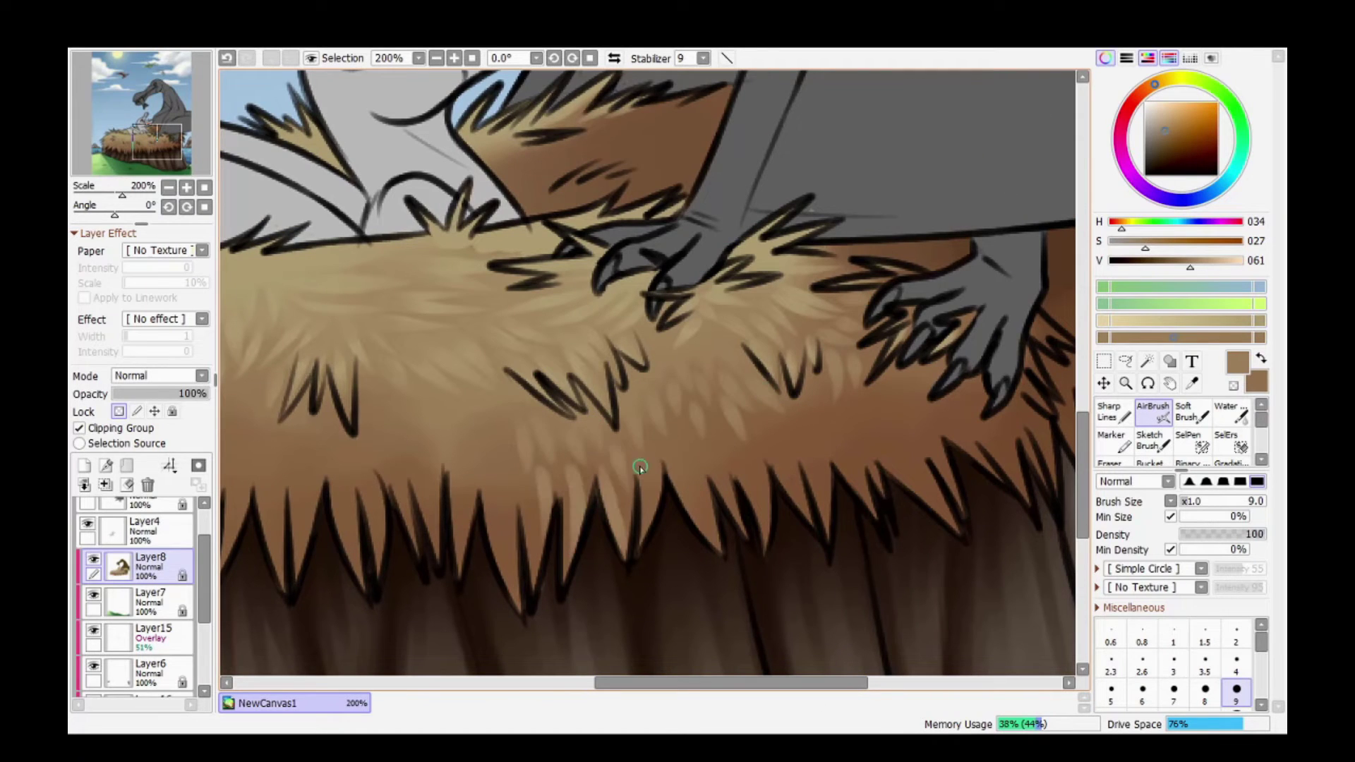
pyautogui.moveTo(851, 410); pyautogui.dragTo(928, 436)
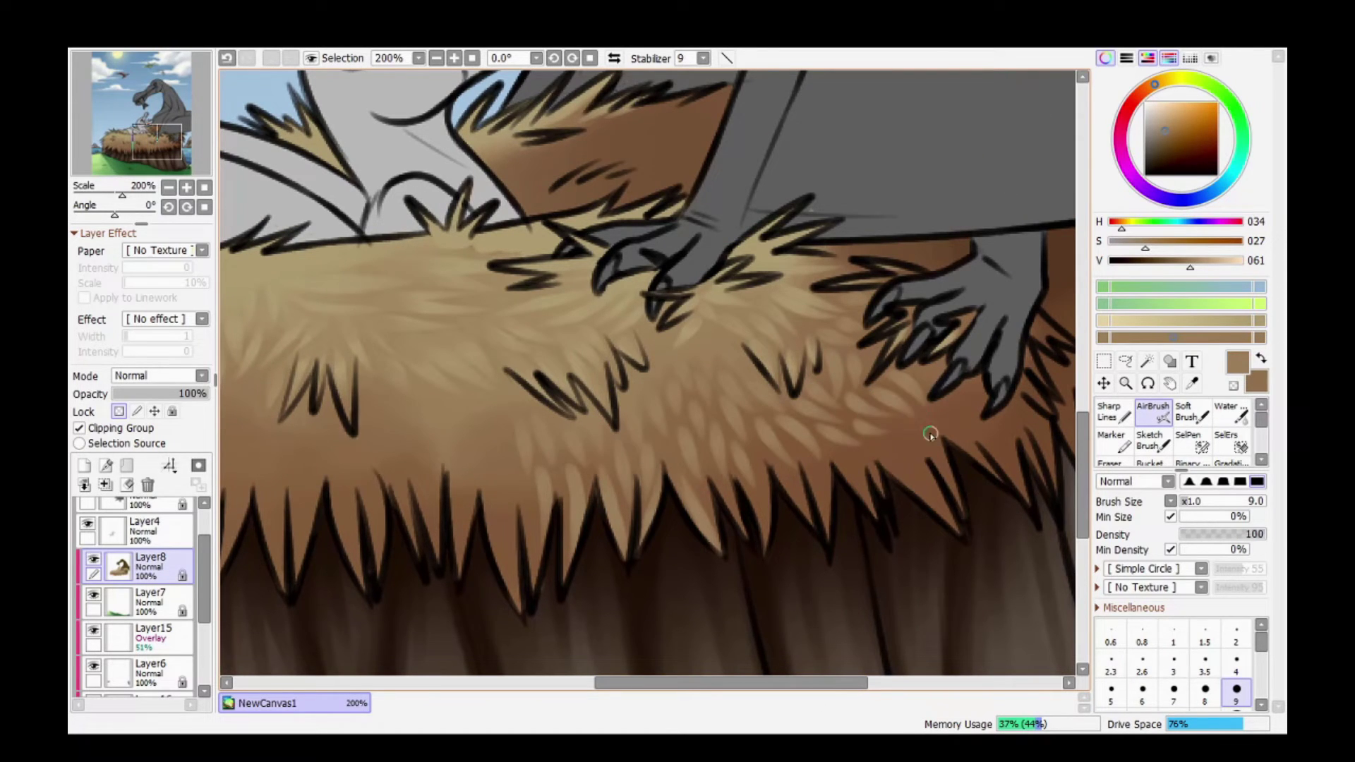
pyautogui.press('r')
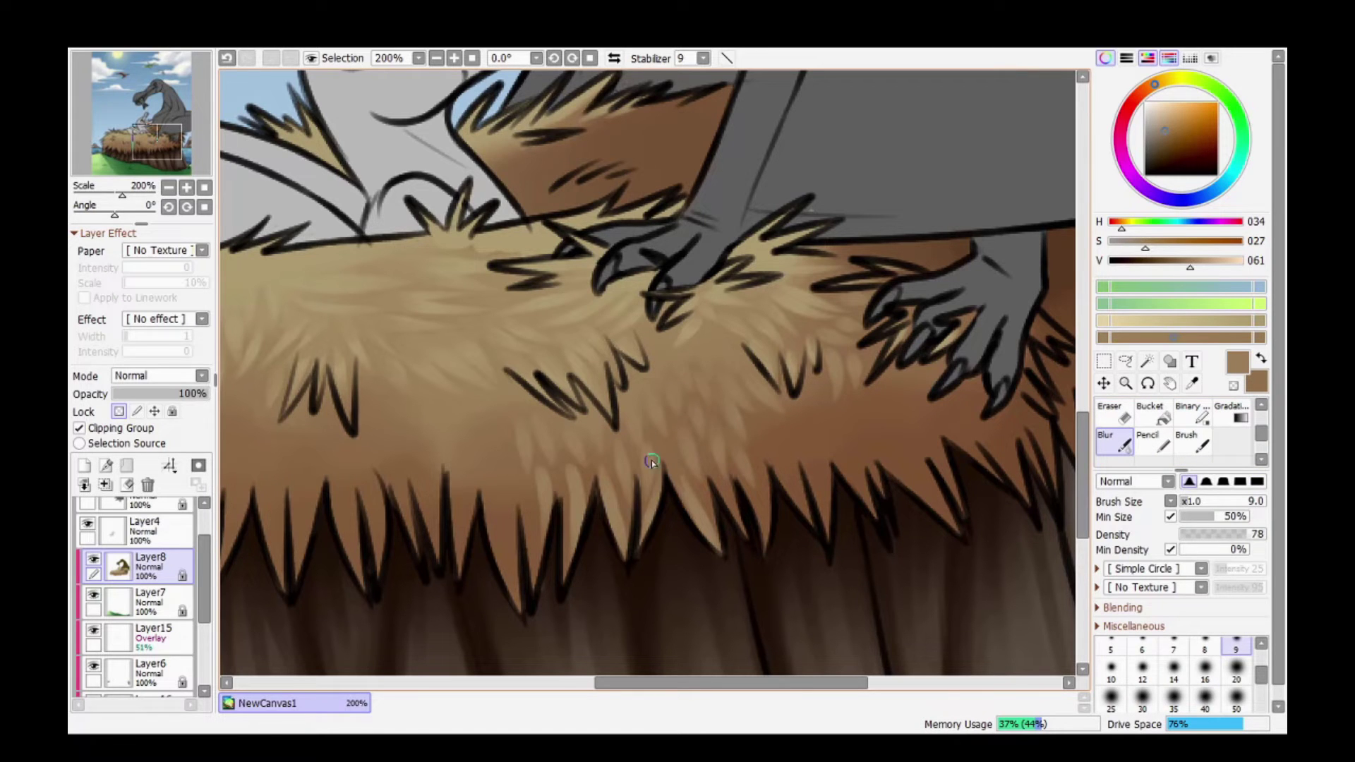
# Add tan straw strokes around the tufts below the adult's near foot and brown ones toward its far foot, blurring each set.
pyautogui.keyDown('alt'); pyautogui.click(663, 360); pyautogui.keyUp('alt')
pyautogui.press('a')
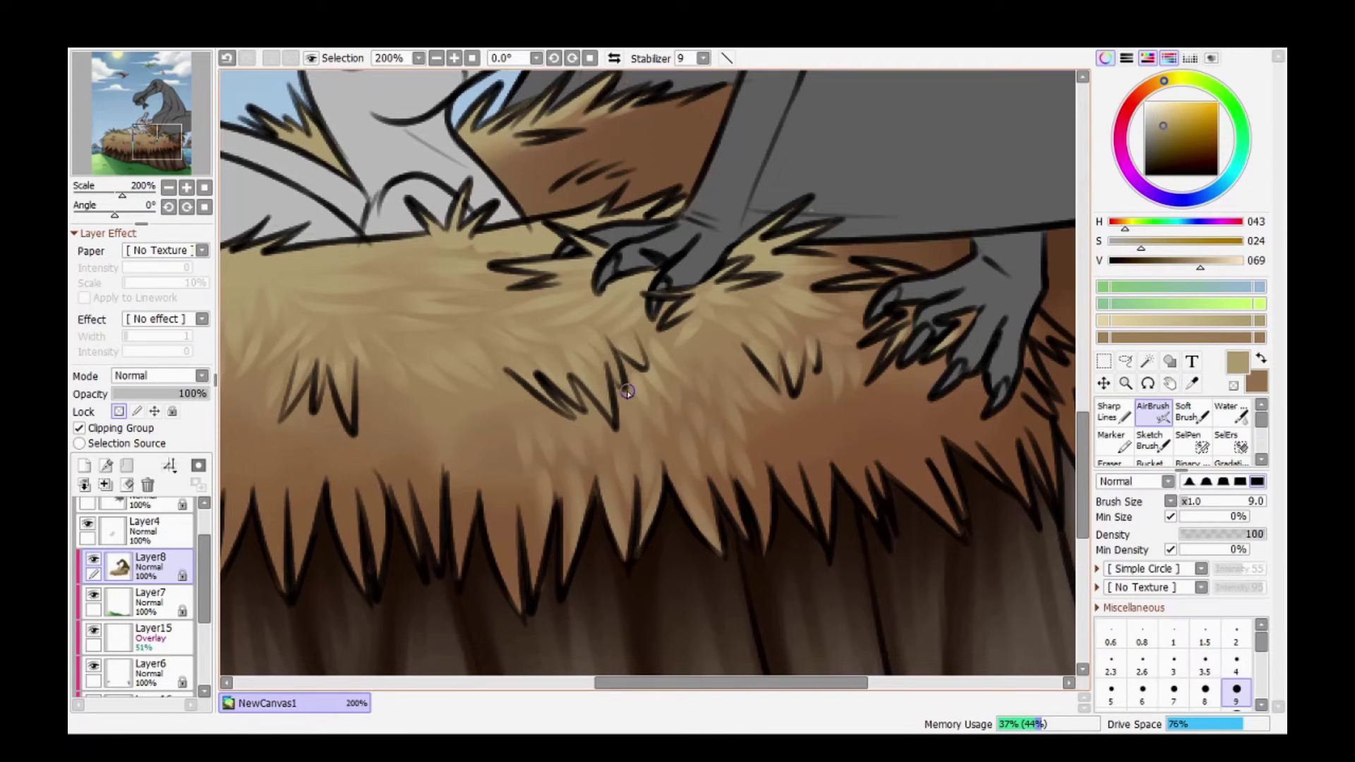
pyautogui.press('r')
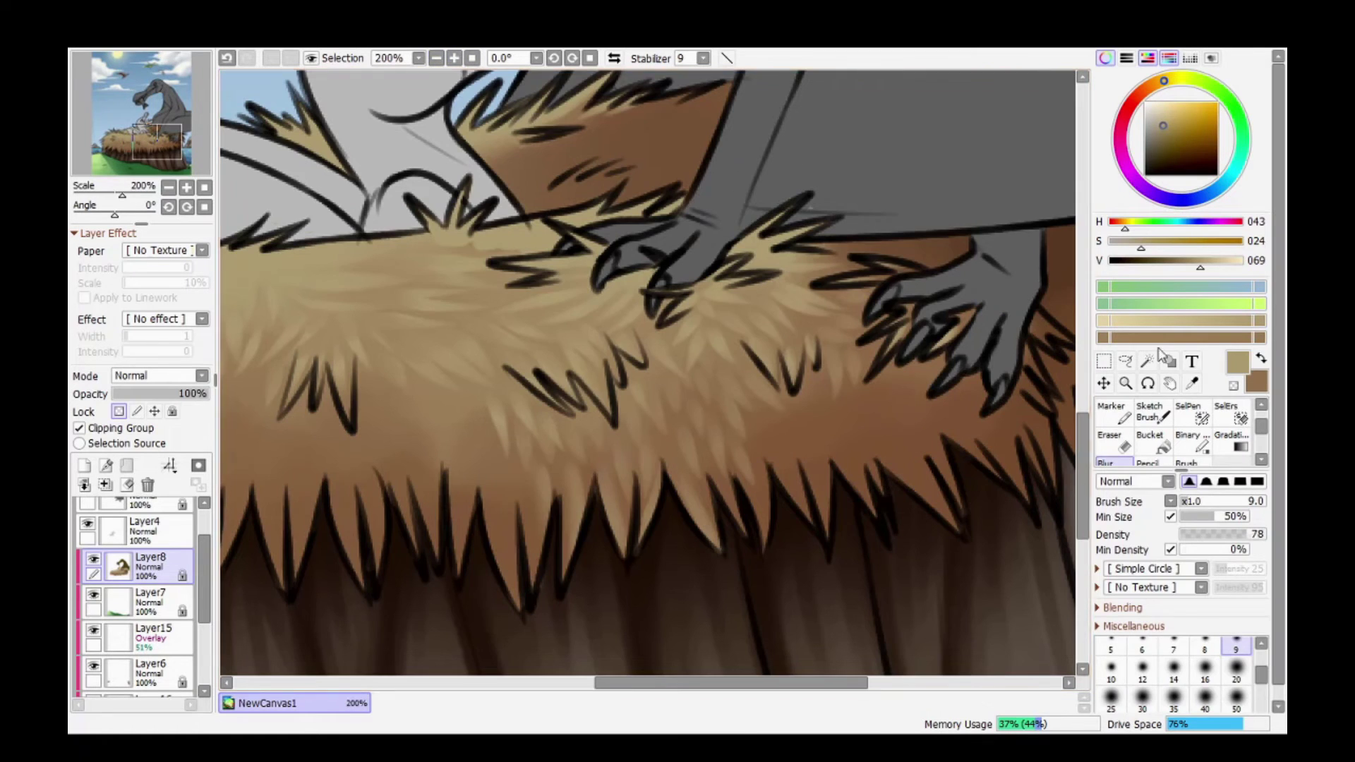
pyautogui.keyDown('alt'); pyautogui.click(790, 442); pyautogui.keyUp('alt')
pyautogui.press('a')
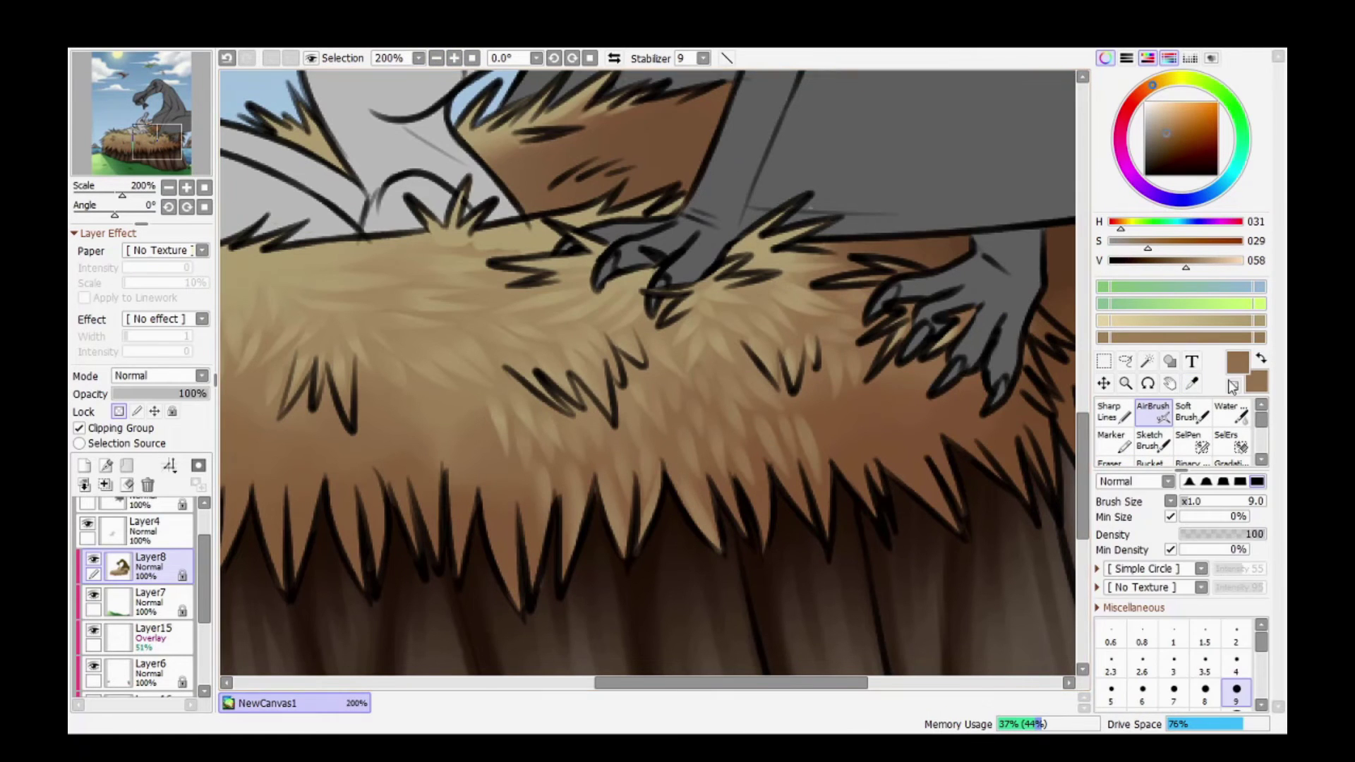
pyautogui.press('r')
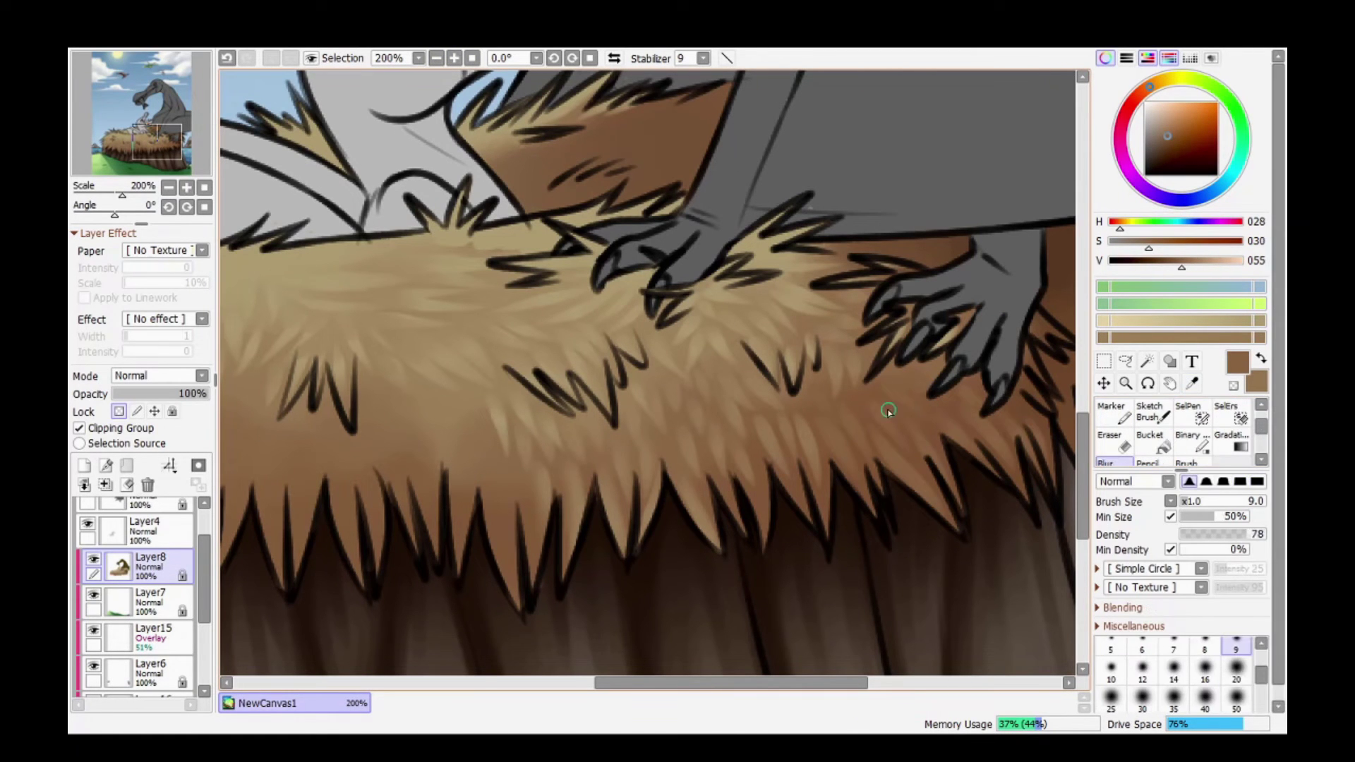
# Airbrush reddish-brown straw strokes on the nest end around and below the adult's far foot, undoing one stroke and resampling the brown.
pyautogui.press('a')
pyautogui.moveTo(906, 417); pyautogui.dragTo(673, 418)
pyautogui.keyDown('alt'); pyautogui.click(849, 277); pyautogui.keyUp('alt')
pyautogui.hotkey('ctrl', 'z')
pyautogui.keyDown('alt'); pyautogui.click(834, 379); pyautogui.keyUp('alt')
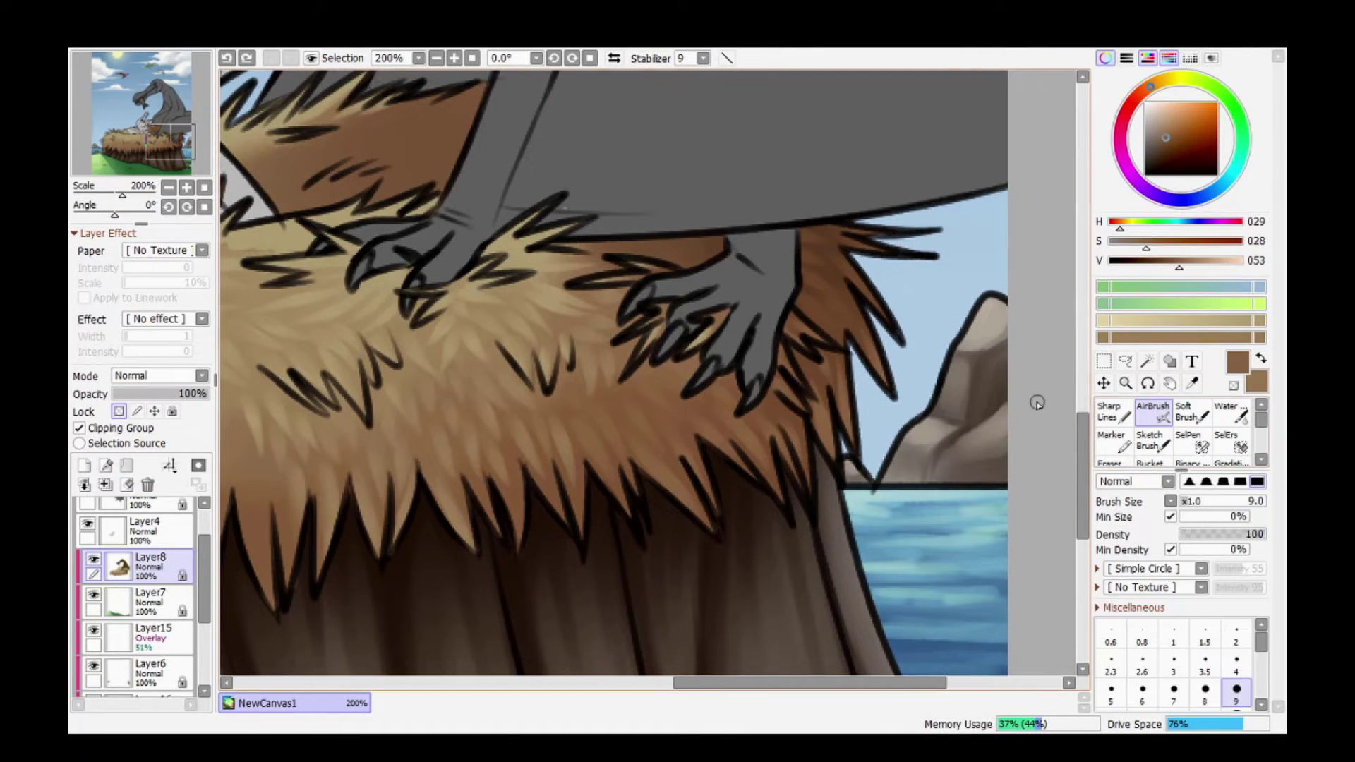
pyautogui.moveTo(716, 247); pyautogui.dragTo(618, 255)
# Airbrush tan and brown straw strokes across the middle of the nest's lower front and its fringe, below the hatchling.
pyautogui.moveTo(809, 683); pyautogui.dragTo(619, 682)
pyautogui.keyDown('alt'); pyautogui.click(734, 424); pyautogui.keyUp('alt')
pyautogui.moveTo(737, 395); pyautogui.dragTo(745, 446)
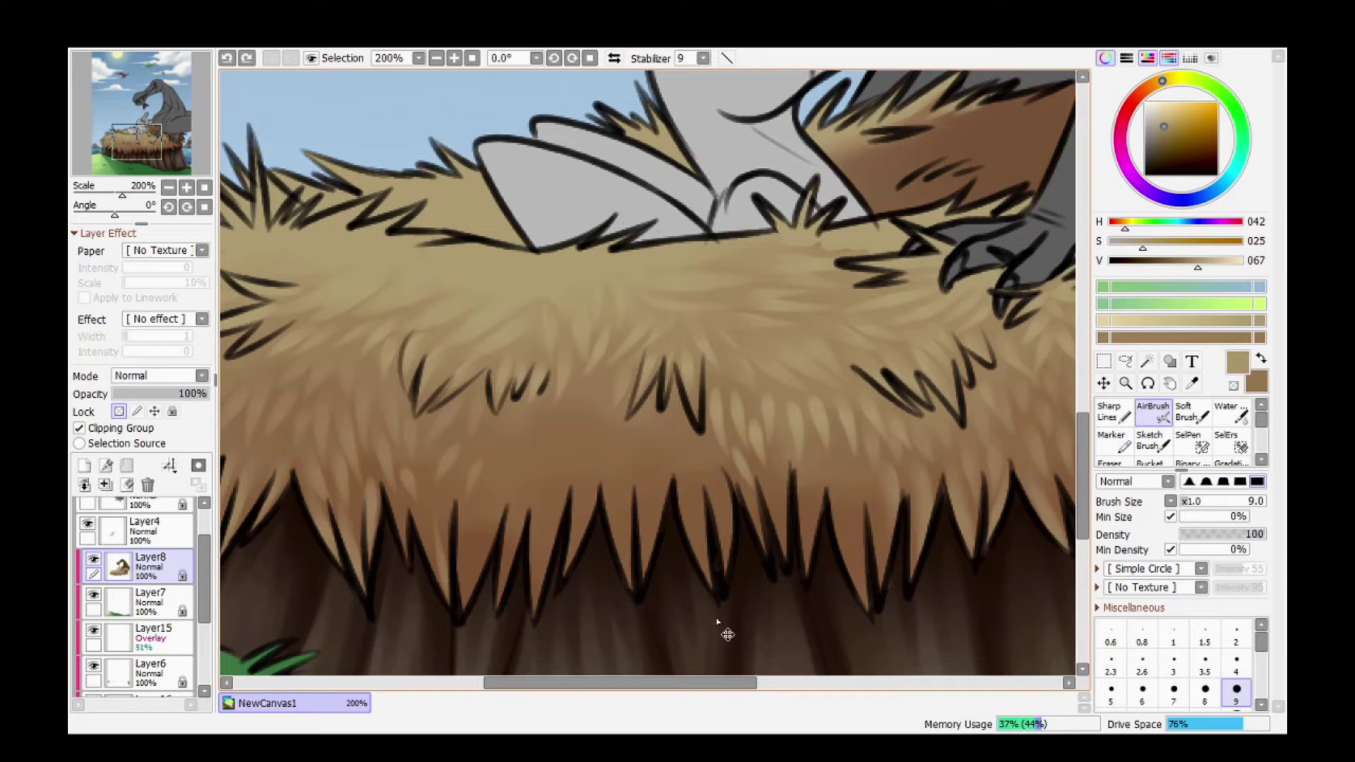
pyautogui.moveTo(657, 683)
pyautogui.mouseDown()
pyautogui.moveTo(759, 682)
pyautogui.moveTo(639, 682)
pyautogui.mouseUp()
pyautogui.keyDown('alt'); pyautogui.click(516, 549); pyautogui.keyUp('alt')
pyautogui.moveTo(516, 511)
pyautogui.mouseDown()
pyautogui.moveTo(659, 493)
pyautogui.moveTo(847, 565)
pyautogui.moveTo(925, 544)
pyautogui.mouseUp()
# Layer lighter tan highlights and brown strokes over the nest's lower front and fringe tips, softening them with Blur.
pyautogui.keyDown('alt'); pyautogui.click(836, 438); pyautogui.keyUp('alt')
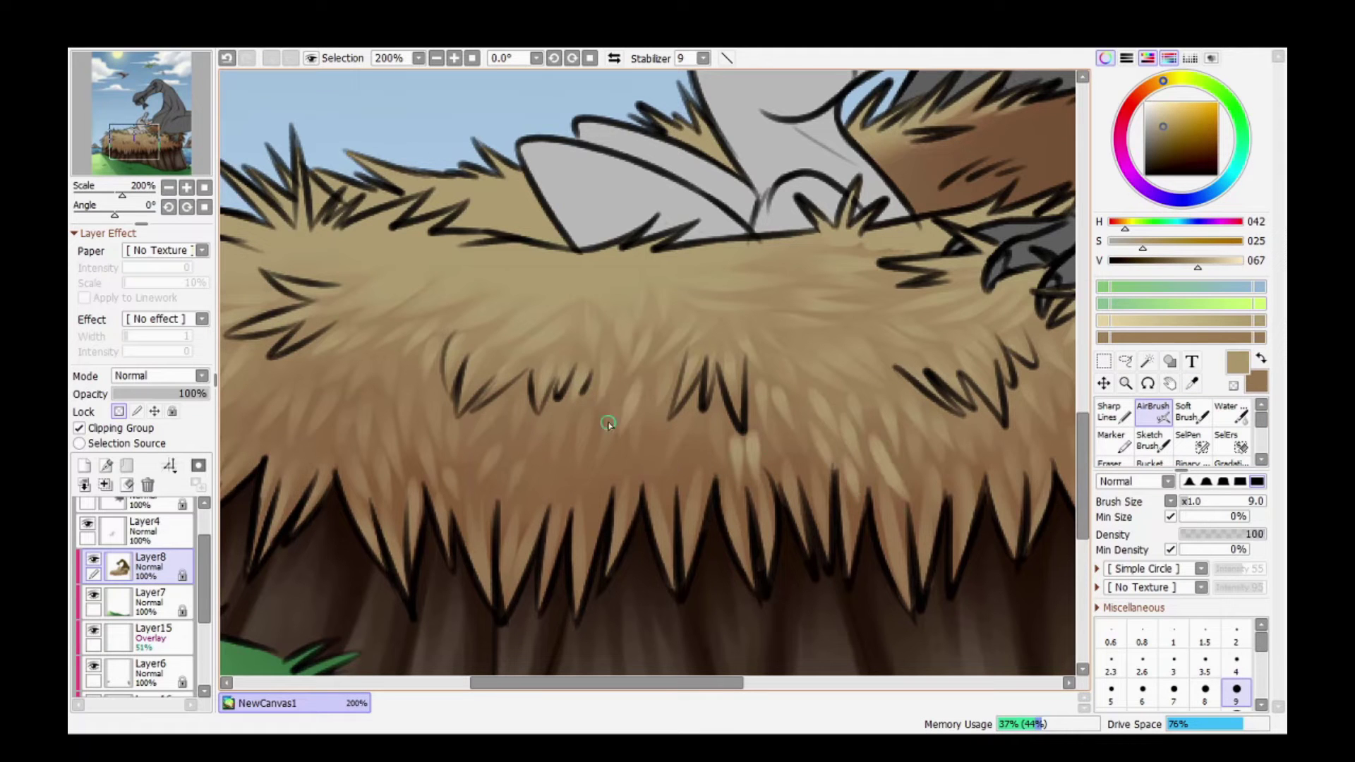
pyautogui.press('b')
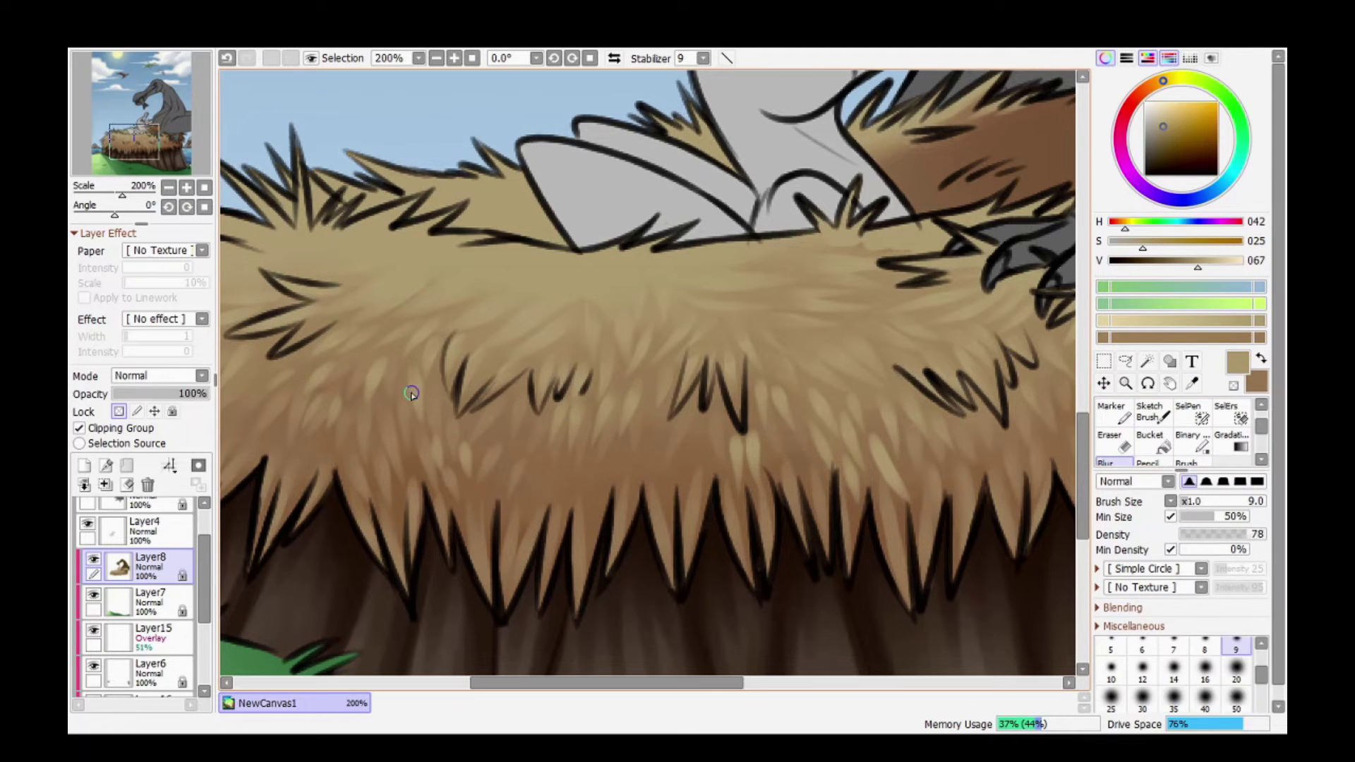
pyautogui.press('a')
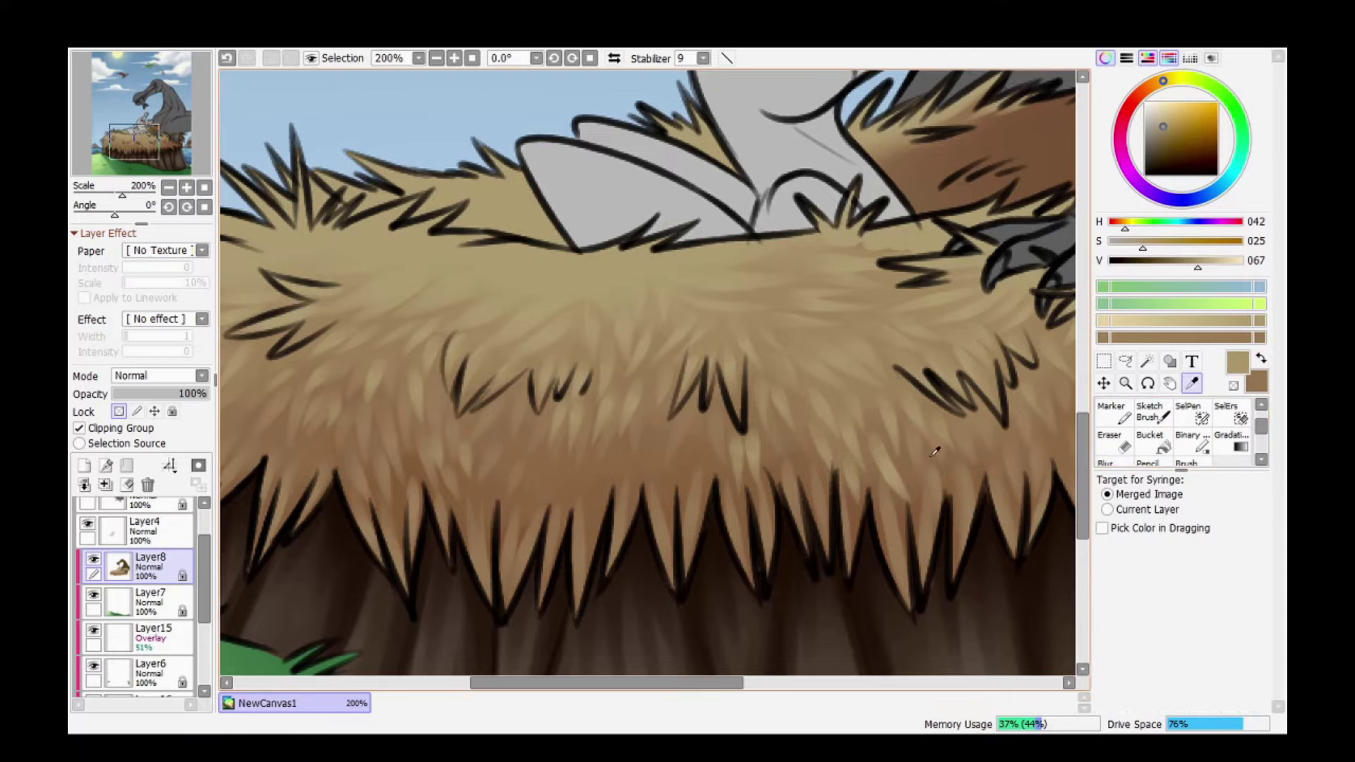
pyautogui.keyDown('alt'); pyautogui.click(623, 446); pyautogui.keyUp('alt')
pyautogui.moveTo(498, 529); pyautogui.dragTo(739, 529)
pyautogui.press('b')
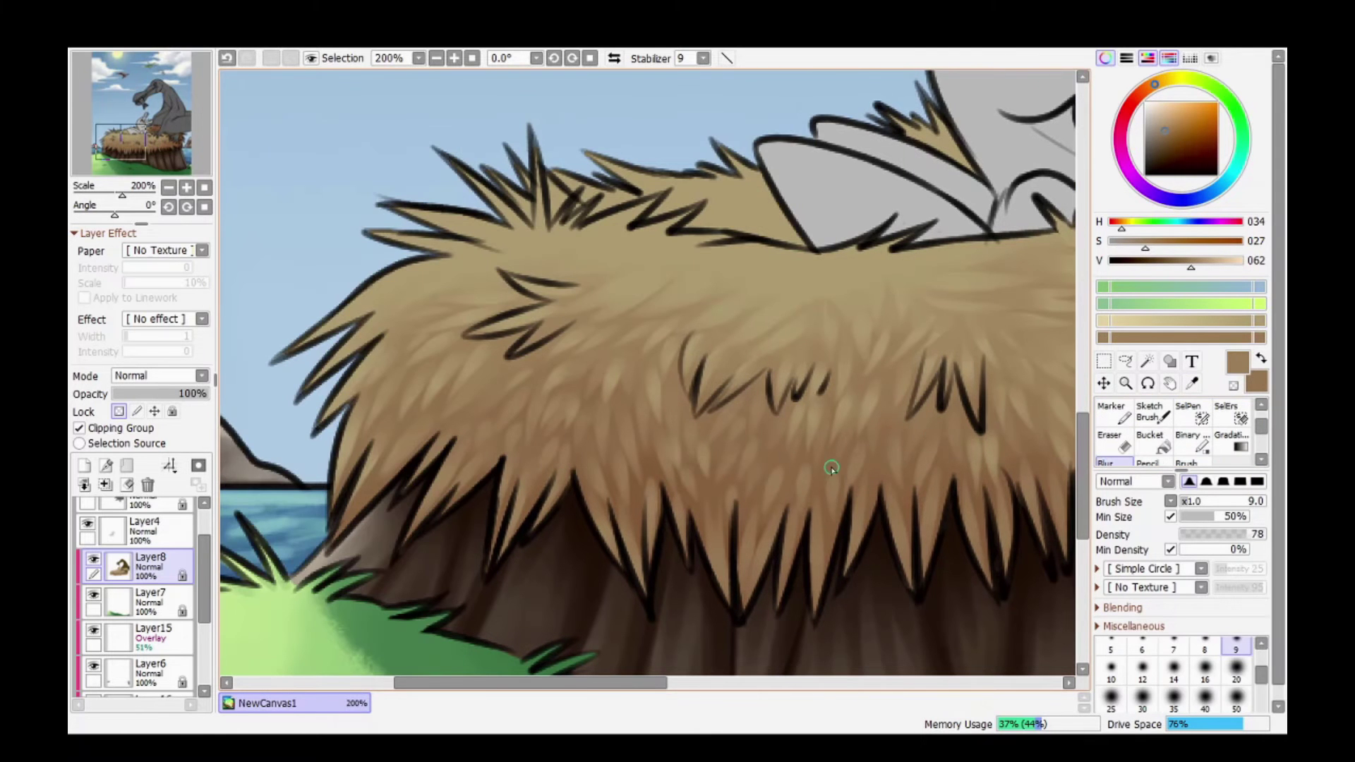
# Airbrush brown and tan straw strokes on the nest's inner back wall between the hatchling and the adult's near leg, blurring them.
pyautogui.moveTo(688, 683); pyautogui.dragTo(815, 684)
pyautogui.scroll(3, 883, 319)
pyautogui.press('a')
pyautogui.keyDown('alt'); pyautogui.click(883, 319); pyautogui.keyUp('alt')
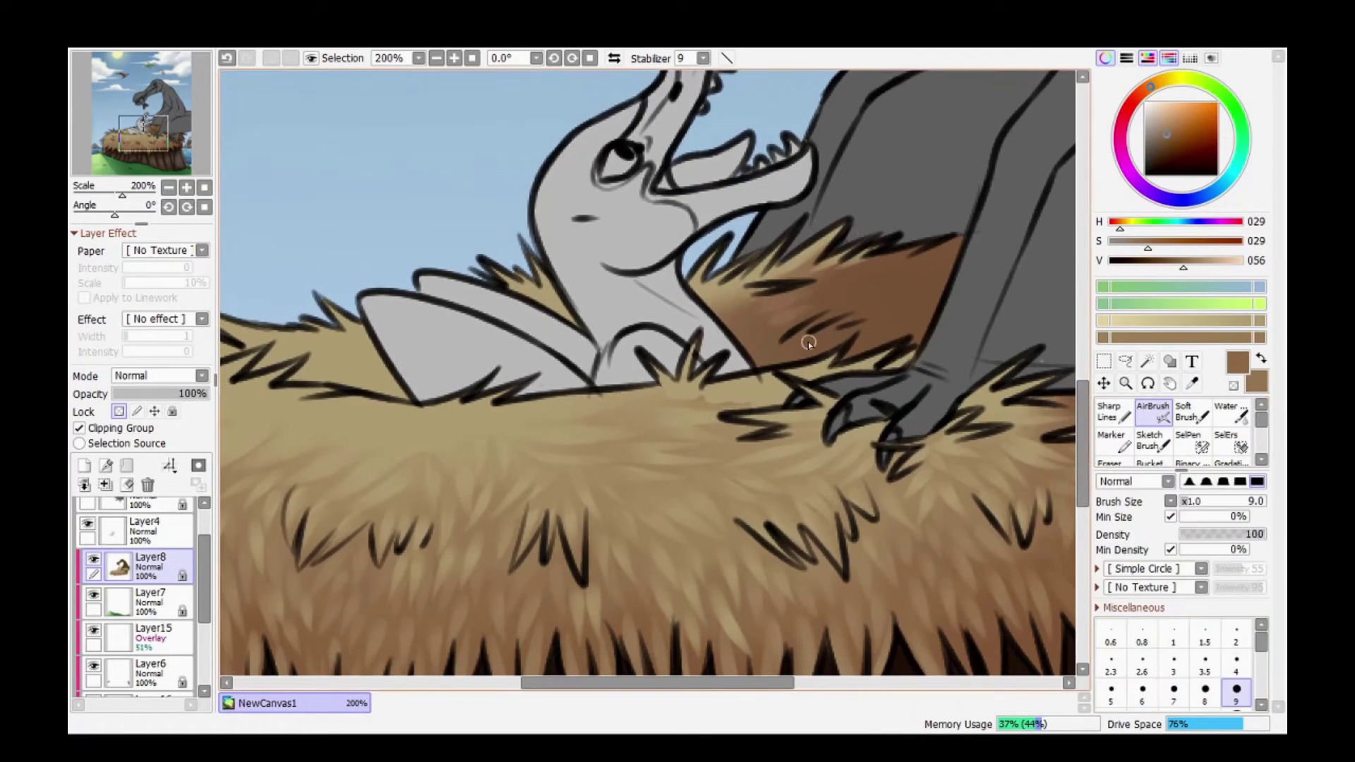
pyautogui.click(914, 304)
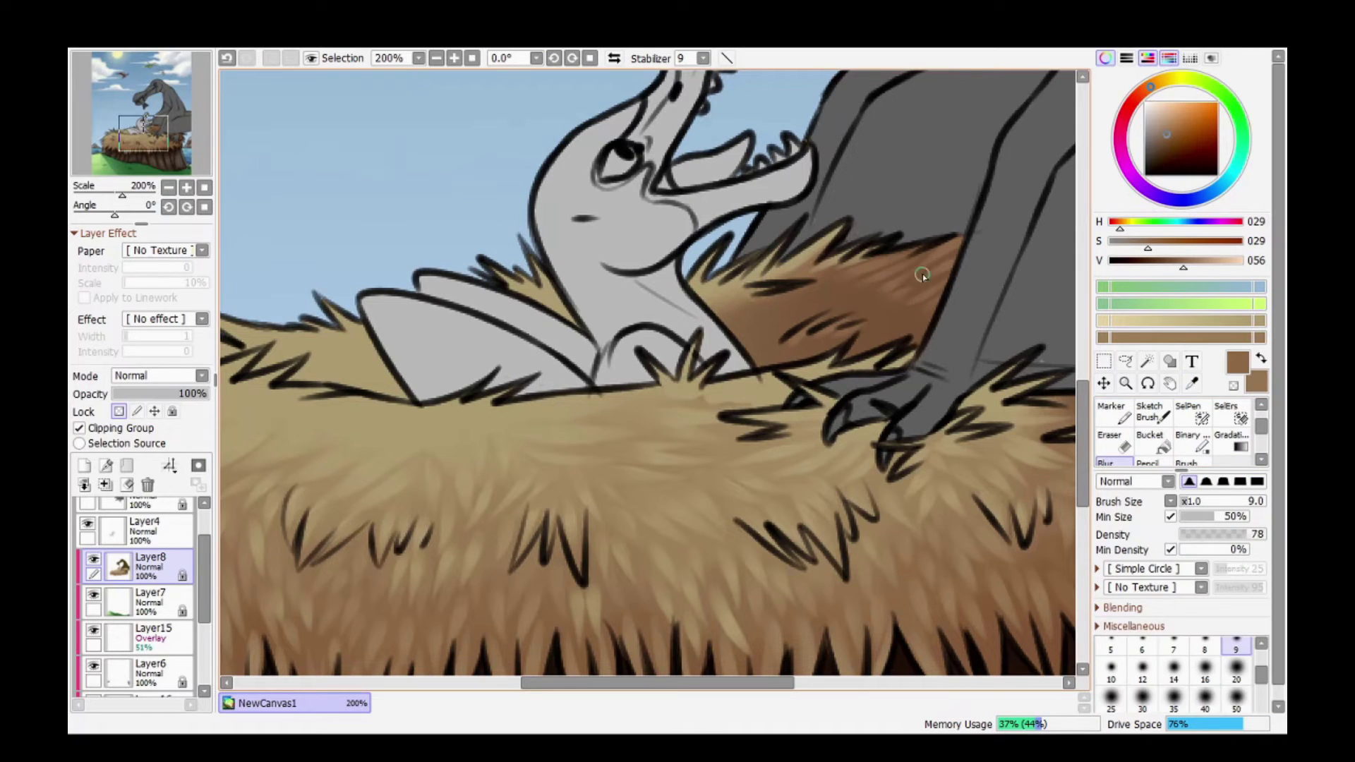
pyautogui.keyDown('alt'); pyautogui.click(810, 304); pyautogui.keyUp('alt')
pyautogui.moveTo(809, 303); pyautogui.dragTo(819, 302)
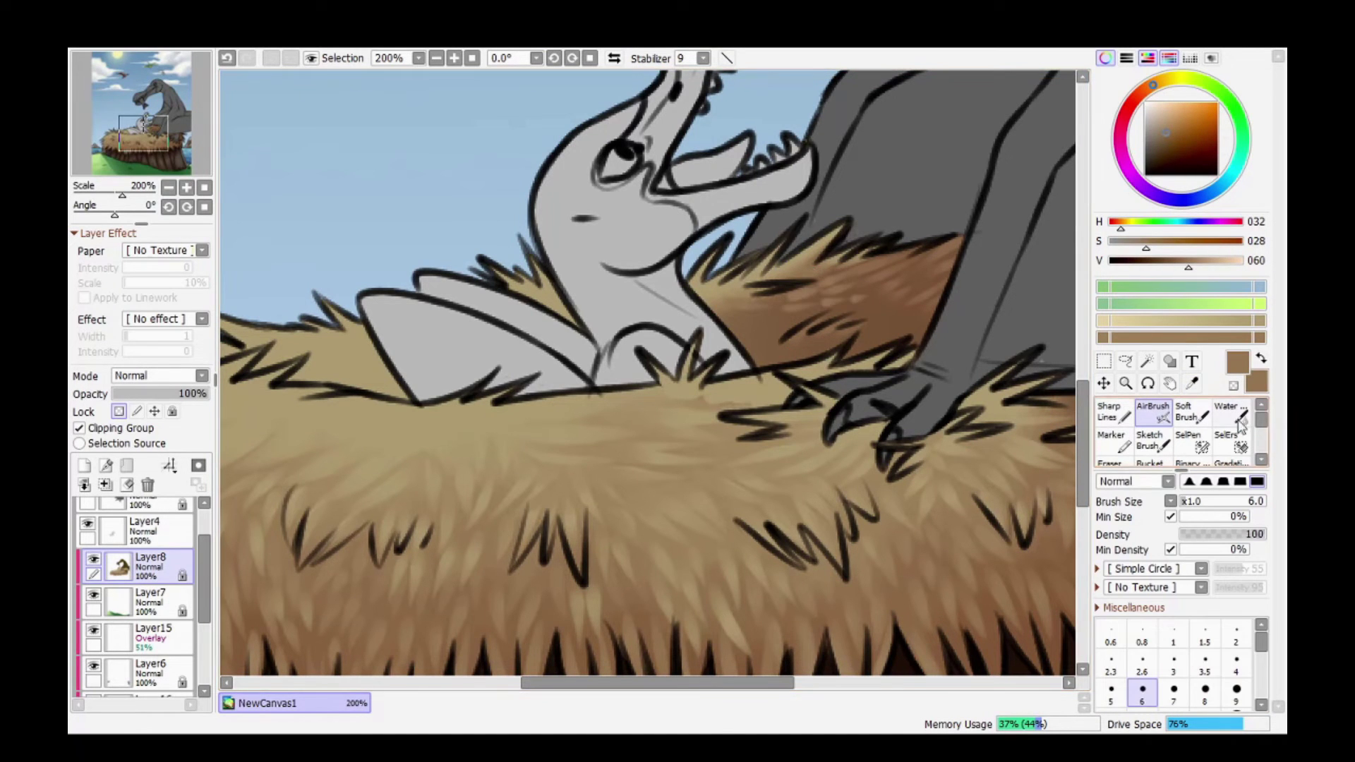
pyautogui.press('b')
# Shade the inner back wall beside the adult's near leg darker brown and layer resampled straw strokes over it.
pyautogui.moveTo(716, 490); pyautogui.dragTo(321, 490)
pyautogui.keyDown('alt'); pyautogui.click(512, 325); pyautogui.keyUp('alt')
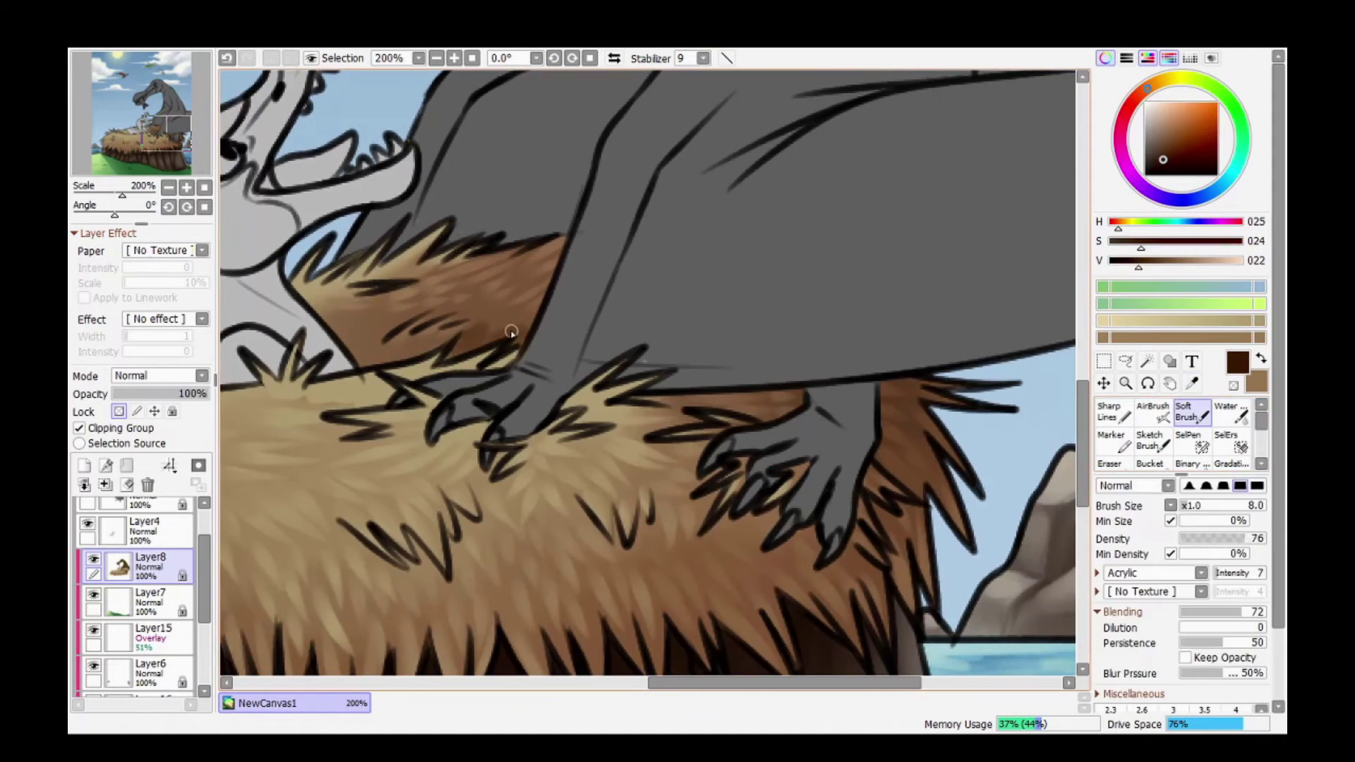
pyautogui.press('v')
pyautogui.moveTo(554, 290)
pyautogui.mouseDown()
pyautogui.moveTo(470, 276)
pyautogui.moveTo(460, 291)
pyautogui.moveTo(508, 304)
pyautogui.moveTo(572, 260)
pyautogui.moveTo(493, 285)
pyautogui.moveTo(471, 344)
pyautogui.mouseUp()
pyautogui.keyDown('alt'); pyautogui.click(513, 300); pyautogui.keyUp('alt')
pyautogui.keyDown('alt'); pyautogui.click(428, 333); pyautogui.keyUp('alt')
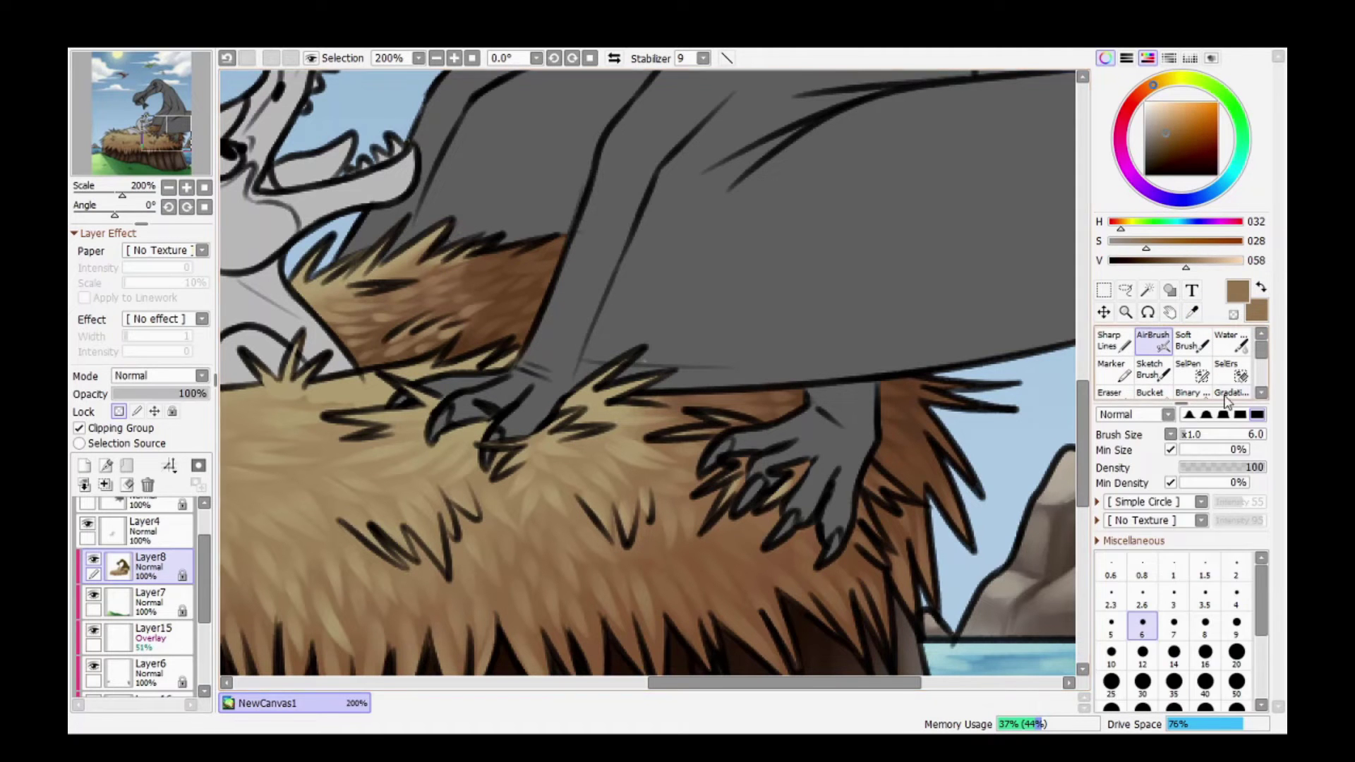
pyautogui.press('b')
pyautogui.keyDown('alt'); pyautogui.click(381, 332); pyautogui.keyUp('alt')
# Airbrush light tan straw highlights along the nest's upper rim from beneath the hatchling to the far-left tufts.
pyautogui.scroll(-3, 437, 80)
pyautogui.scroll(3, 381, 339)
pyautogui.keyDown('alt'); pyautogui.click(381, 339); pyautogui.keyUp('alt')
pyautogui.press('v')
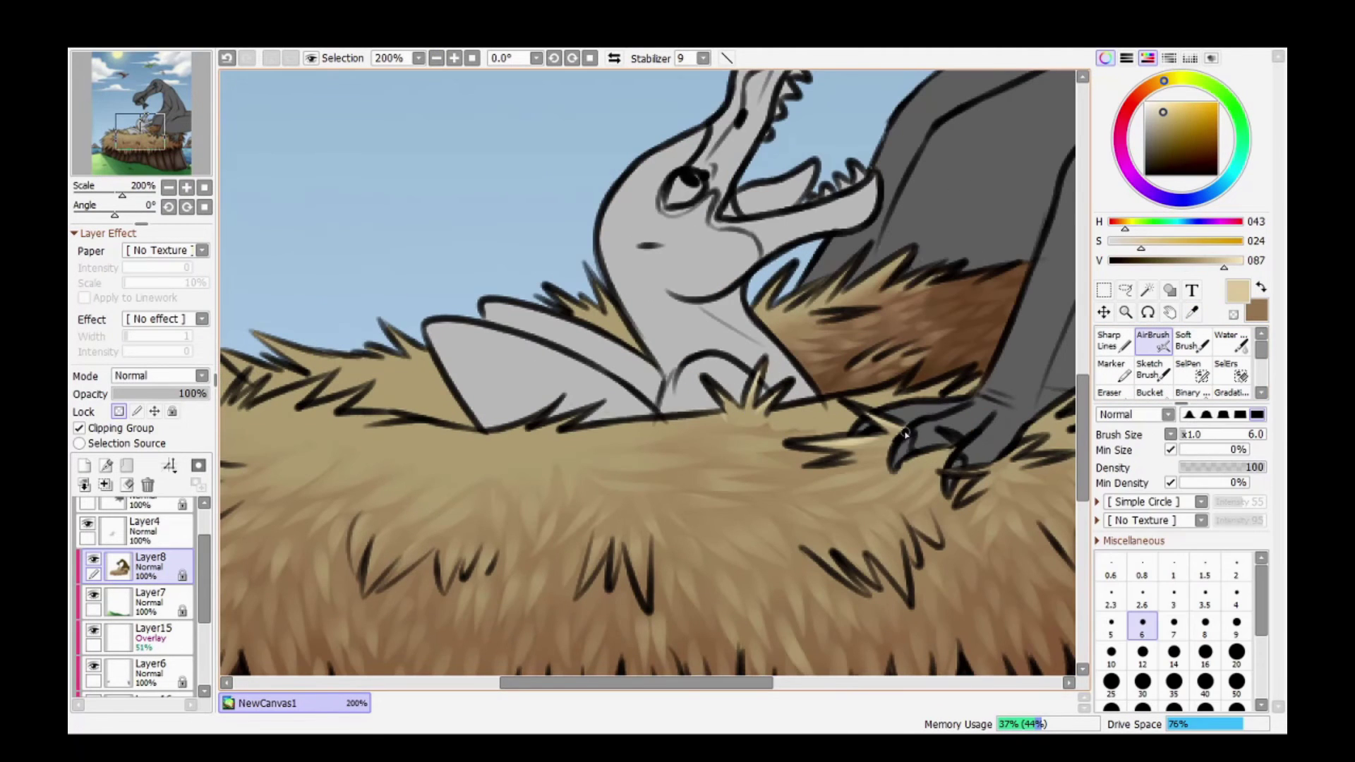
pyautogui.keyDown('alt'); pyautogui.click(692, 468); pyautogui.keyUp('alt')
pyautogui.press('b')
pyautogui.press('v')
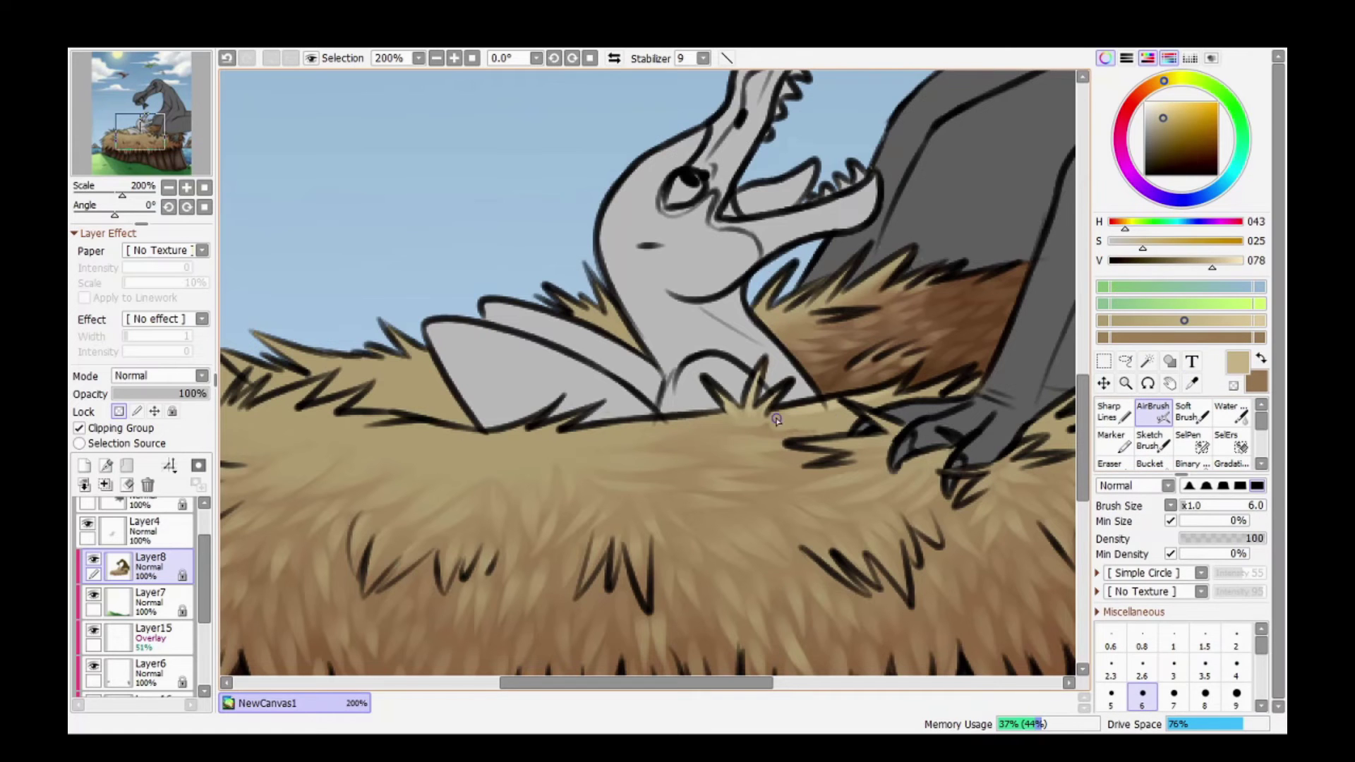
pyautogui.press('[')
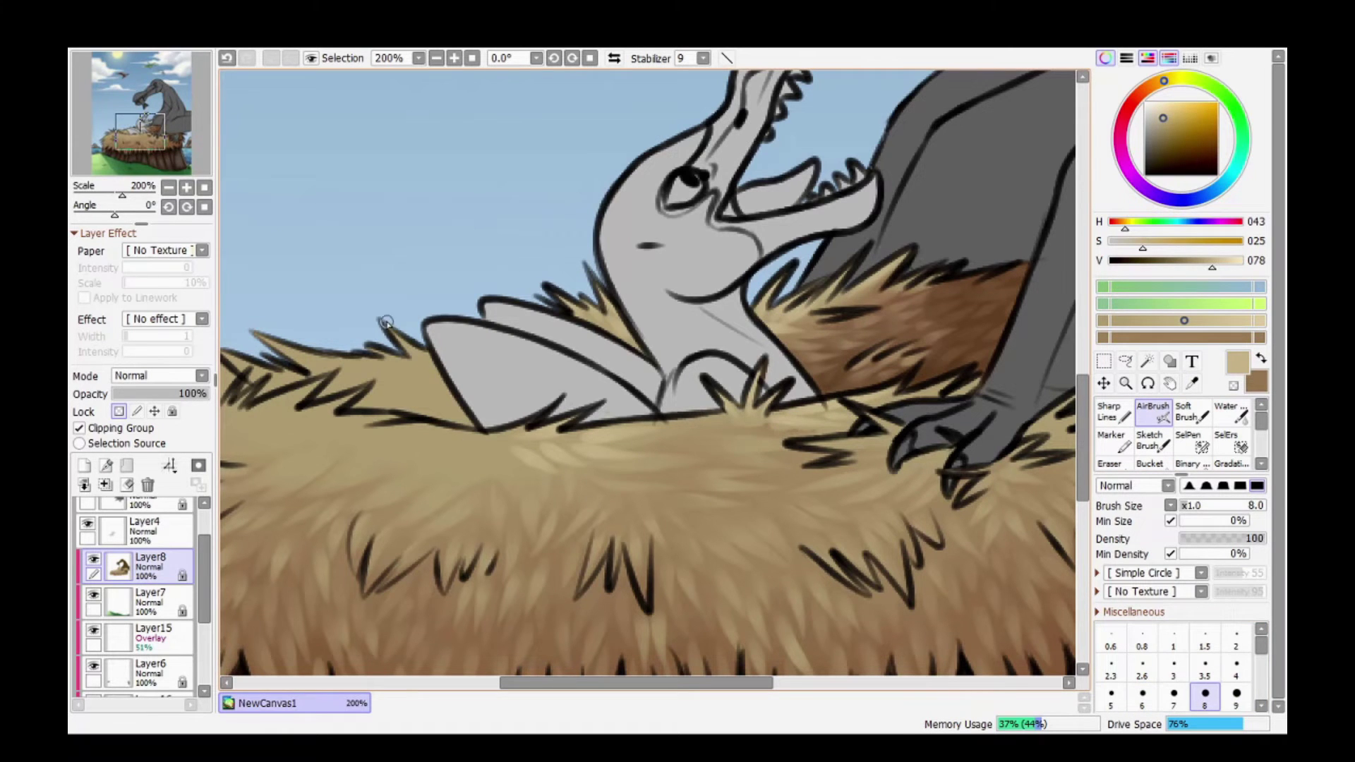
pyautogui.moveTo(423, 385); pyautogui.dragTo(579, 374)
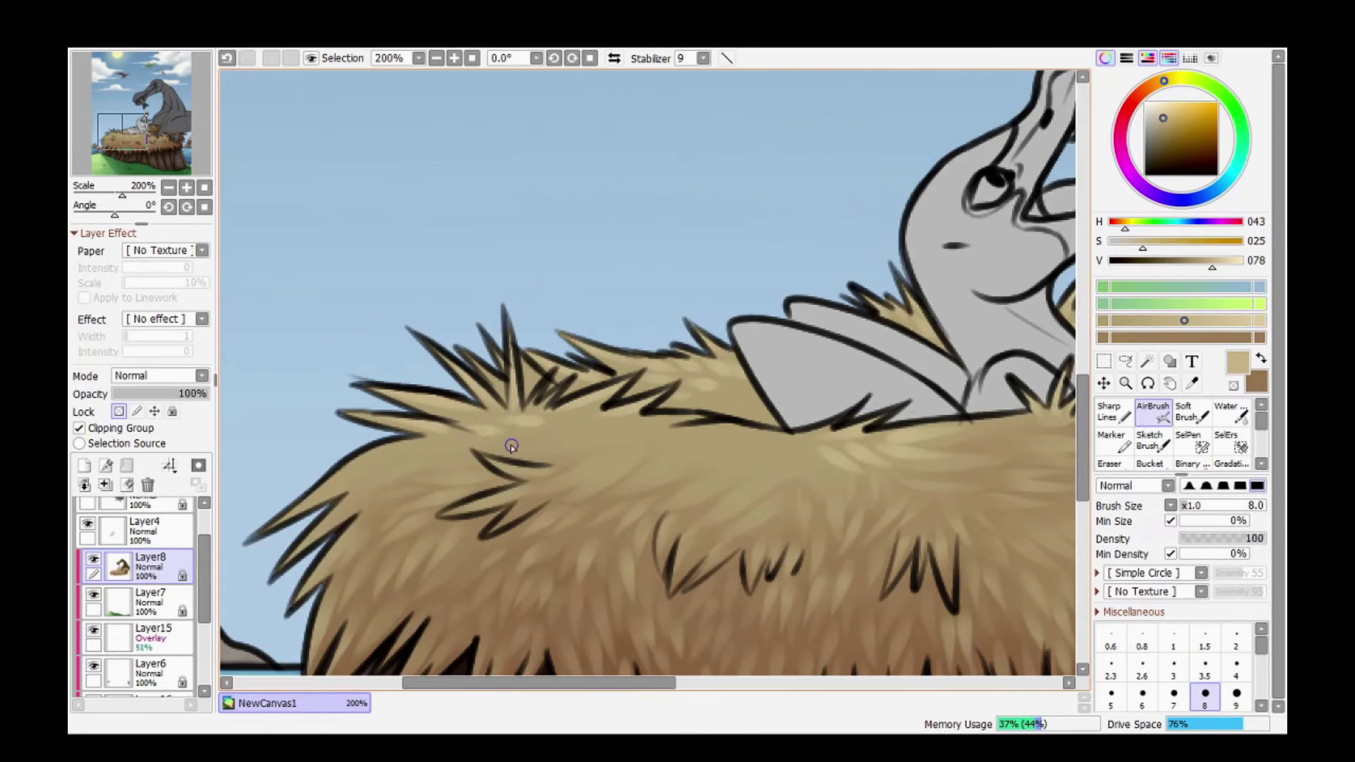
pyautogui.moveTo(575, 450); pyautogui.dragTo(687, 455)
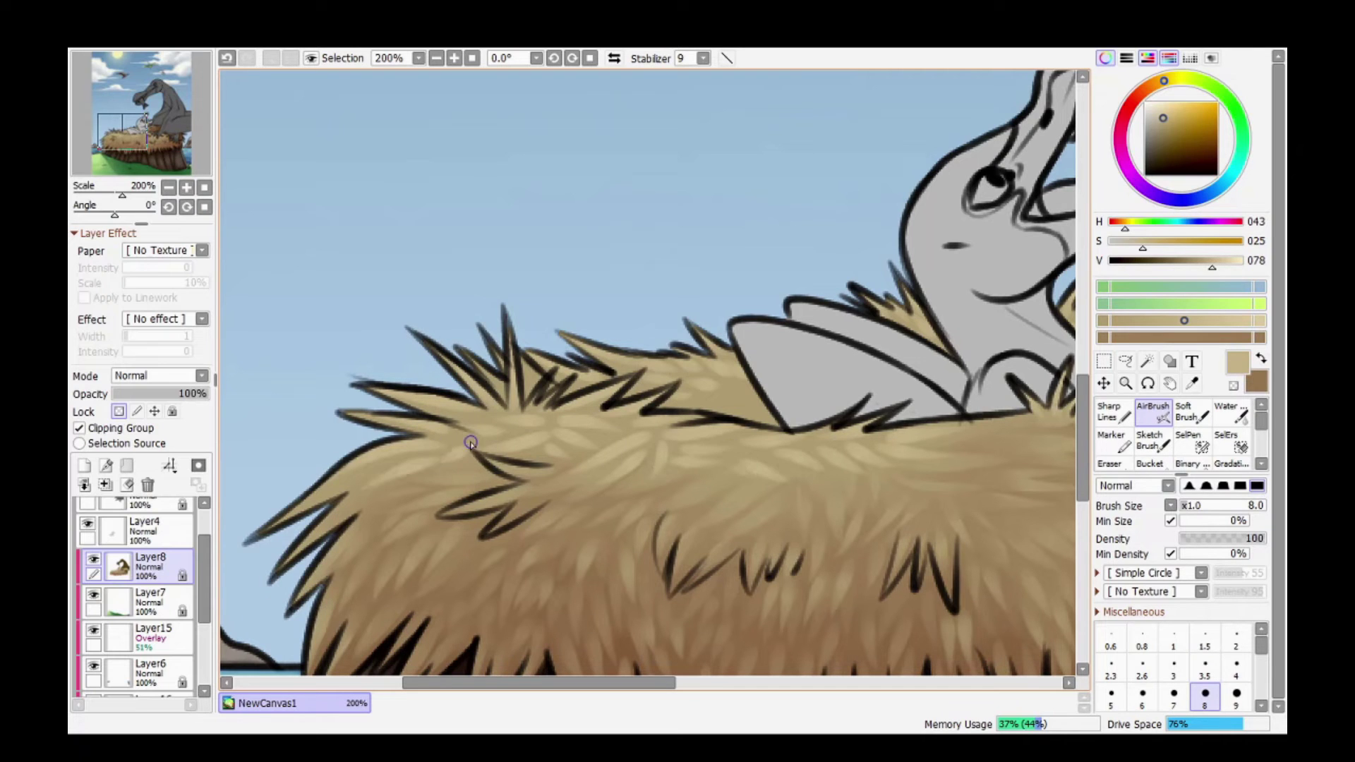
# Soften the light tan rim highlights near the left tufts with Blur, undoing one stroke and readjusting the brush size.
pyautogui.press('b')
pyautogui.moveTo(538, 682)
pyautogui.mouseDown()
pyautogui.moveTo(605, 683)
pyautogui.moveTo(508, 683)
pyautogui.mouseUp()
pyautogui.press('v')
pyautogui.hotkey('ctrl', 'z')
pyautogui.press('[')
pyautogui.press('[')
pyautogui.press('[')
pyautogui.press(']')
pyautogui.press(']')
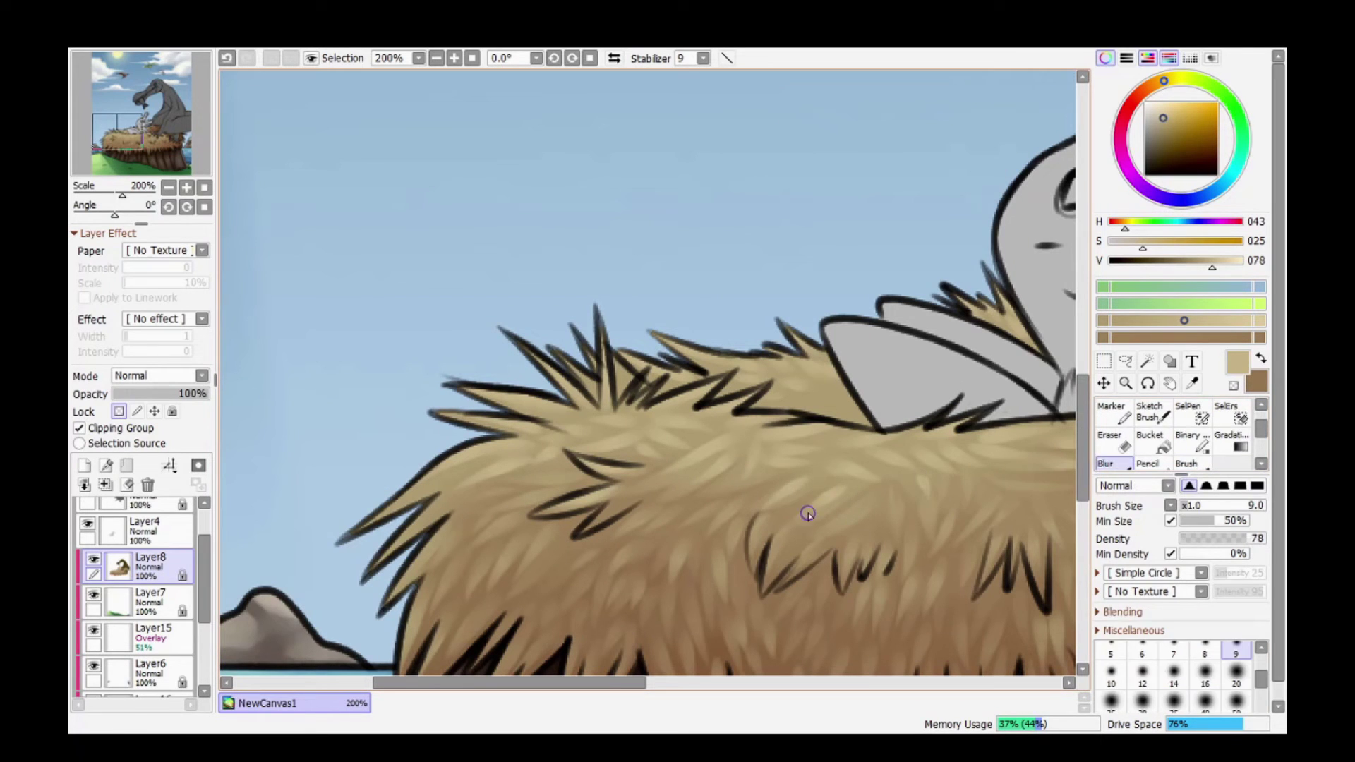
# Shade the inner nest wall behind the hatchling's back brown with the Soft Brush and add blended tan straw strokes.
pyautogui.click(1189, 412)
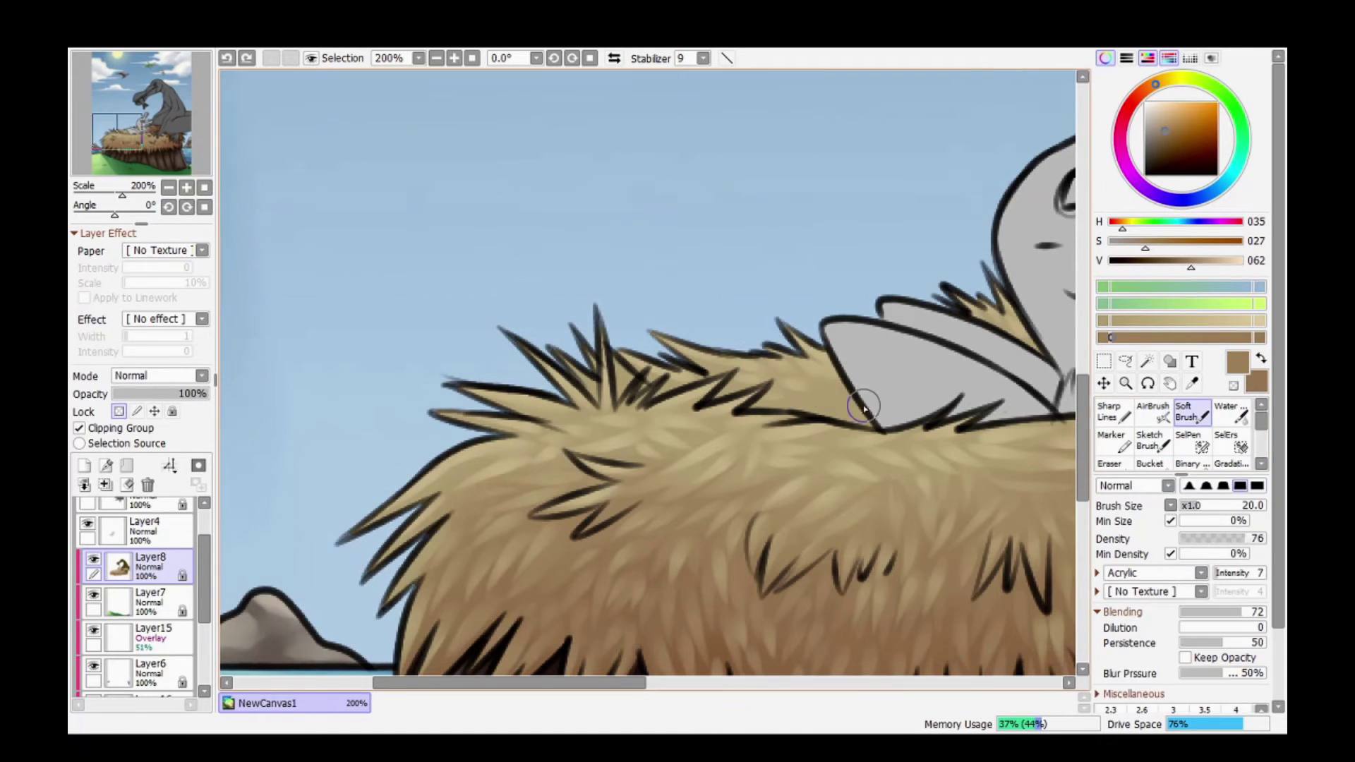
pyautogui.keyDown('alt'); pyautogui.click(819, 398); pyautogui.keyUp('alt')
pyautogui.scroll(2, 859, 499)
pyautogui.keyDown('alt'); pyautogui.click(818, 487); pyautogui.keyUp('alt')
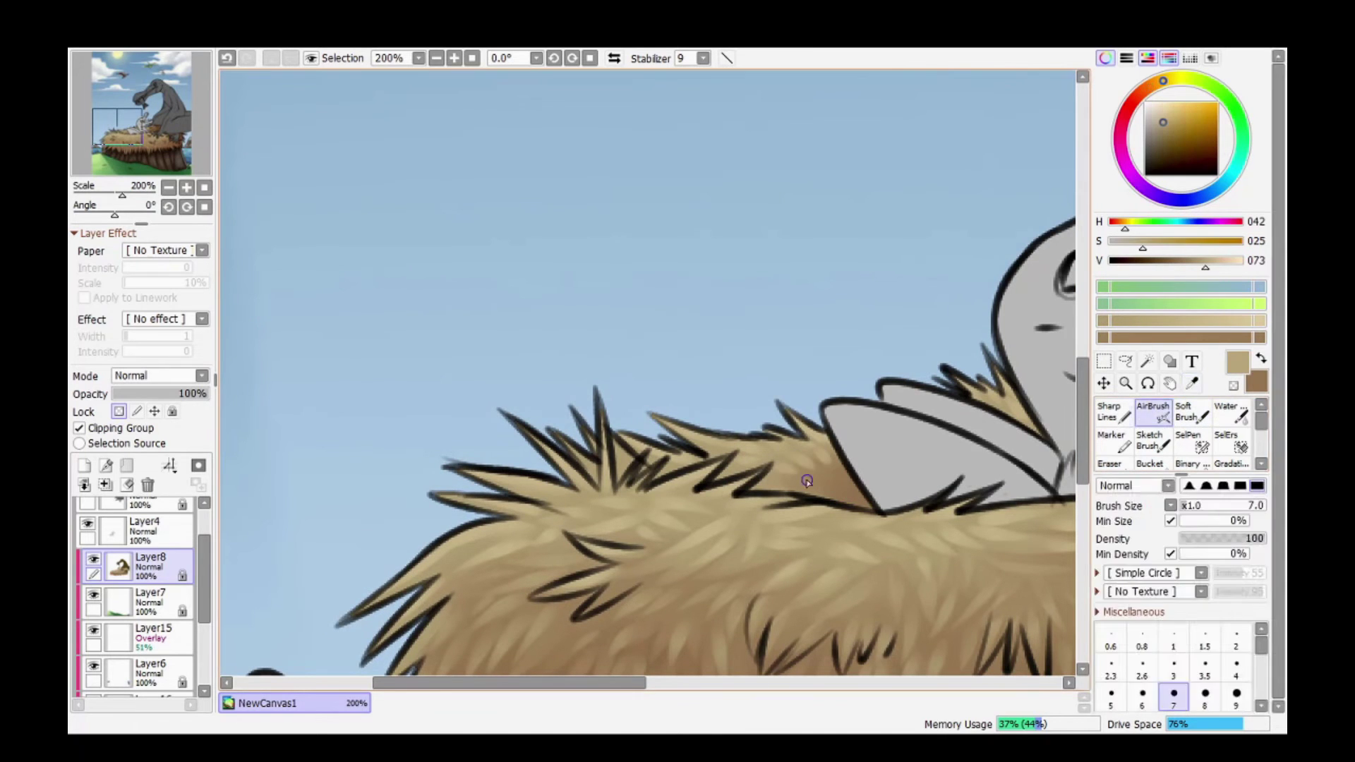
pyautogui.click(1153, 412)
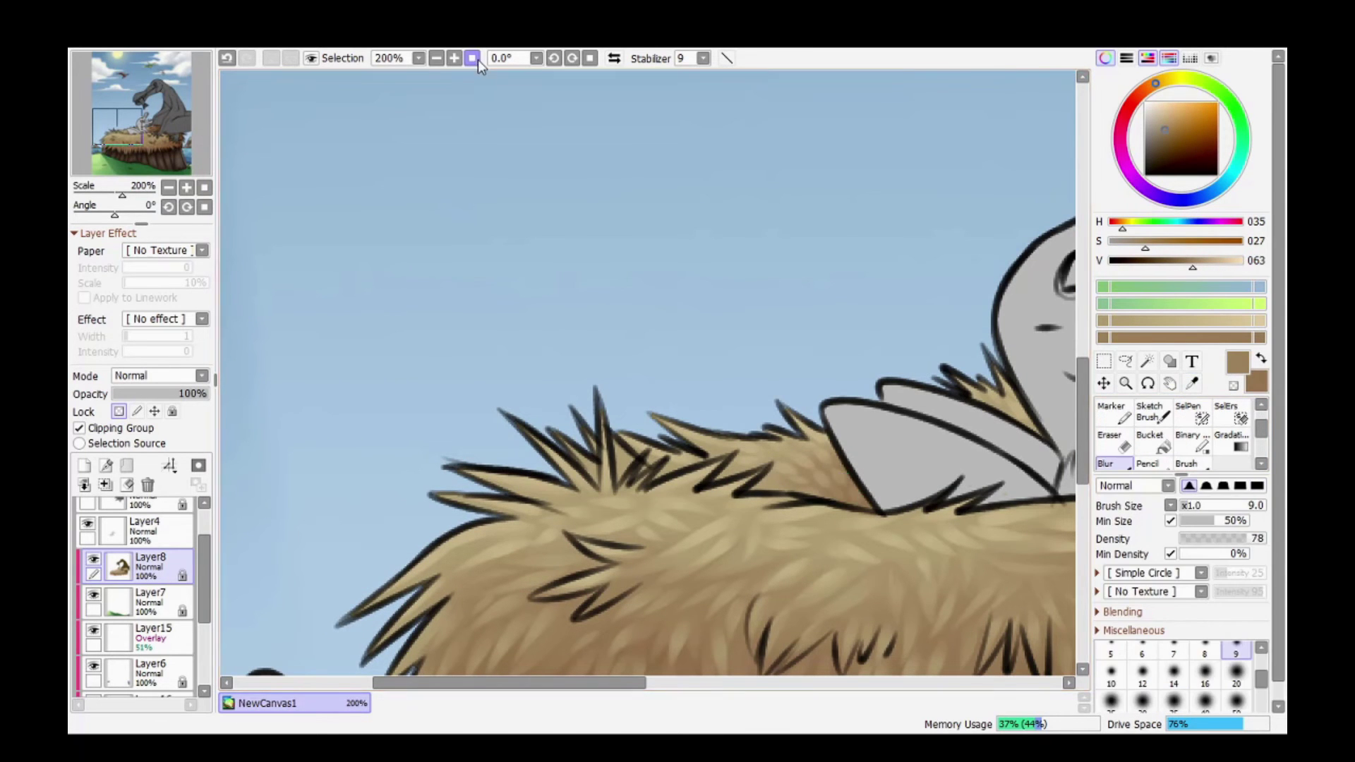
# On a new clipped layer above the nest colours, paint dark brown shadows inside the nest and behind the left tufts, erasing the excess.
pyautogui.keyDown('ctrl'); pyautogui.keyDown('alt'); pyautogui.click(873, 338); pyautogui.keyUp('alt'); pyautogui.keyUp('ctrl')
pyautogui.keyDown('alt'); pyautogui.click(873, 338); pyautogui.keyUp('alt')
pyautogui.keyDown('alt'); pyautogui.click(874, 337); pyautogui.keyUp('alt')
pyautogui.click(1189, 341)
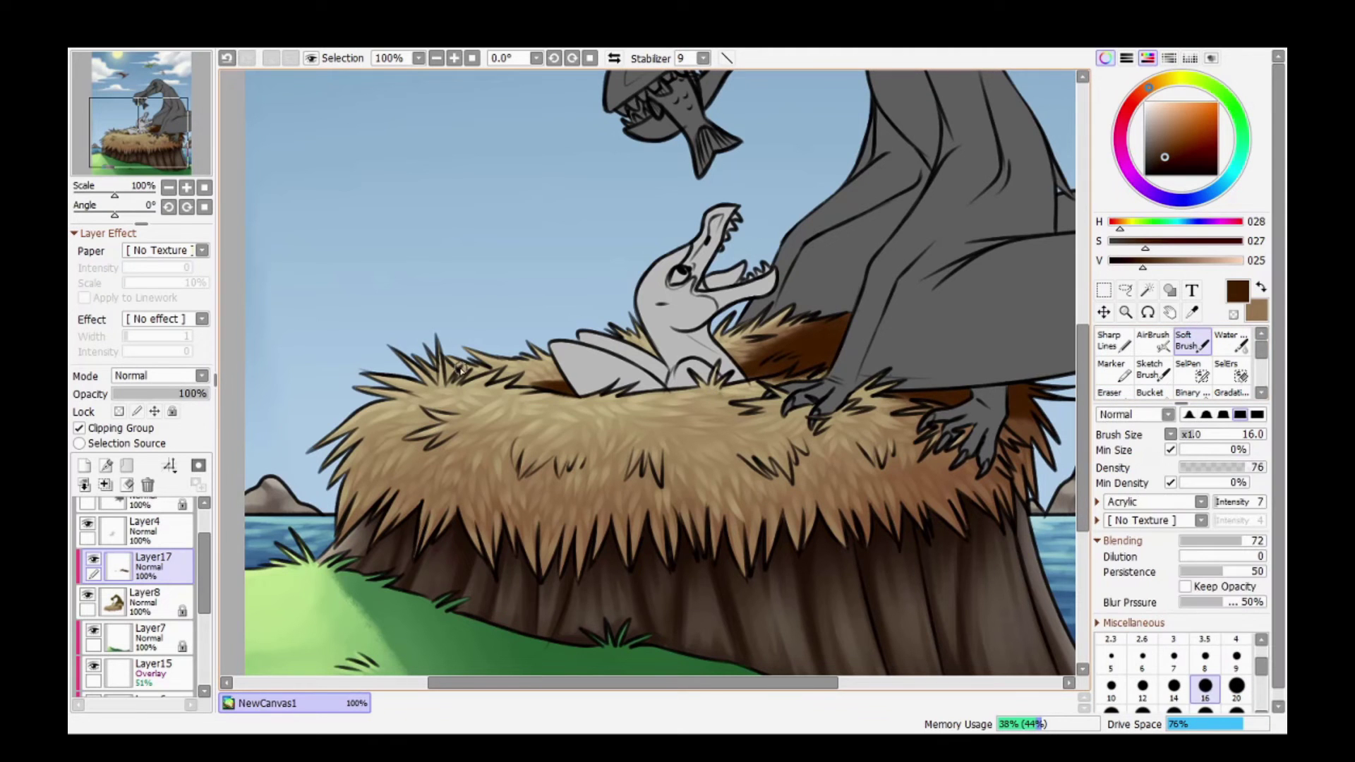
pyautogui.scroll(-1, 1122, 367)
pyautogui.click(1111, 392)
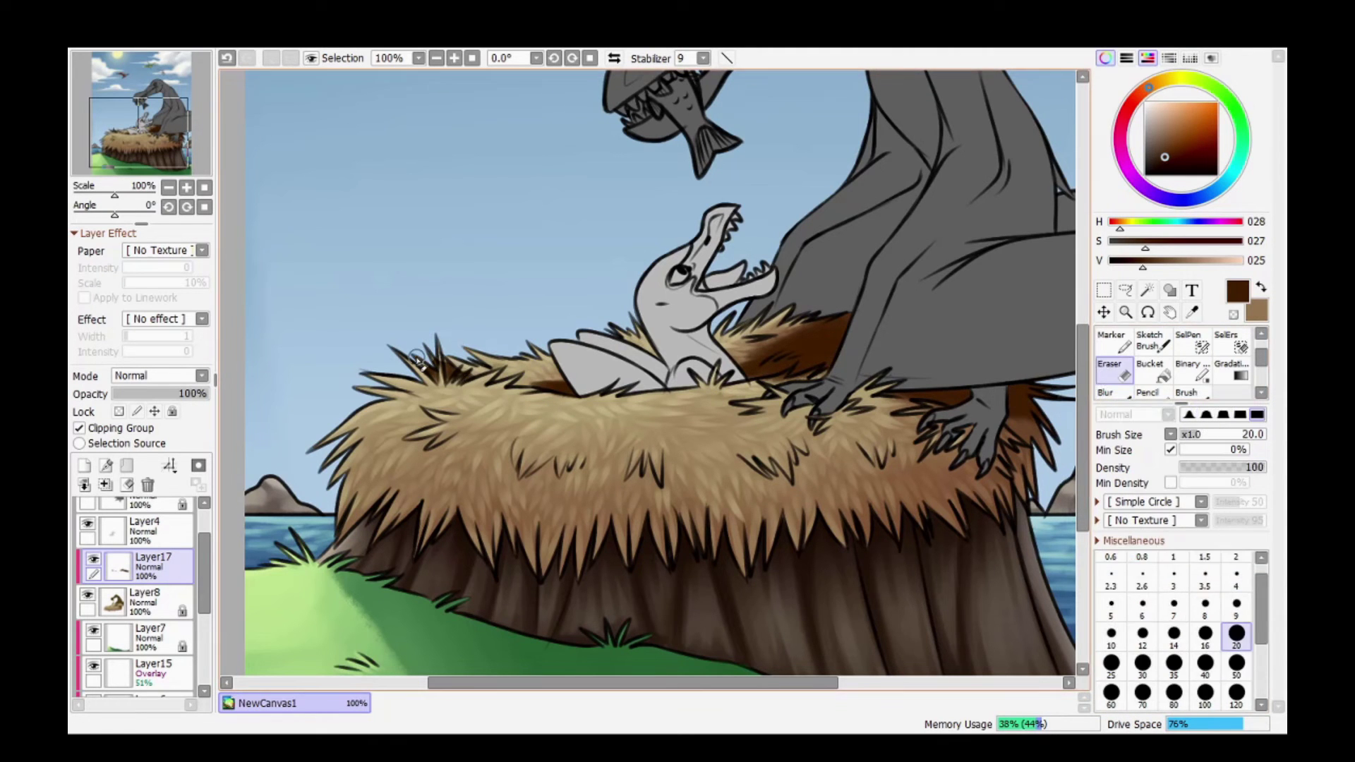
pyautogui.scroll(1, 1122, 381)
# Paint dark brown Soft Brush shadows around the front straw tufts and along the nest's lower fringe, undoing one oversized stroke.
pyautogui.click(1188, 341)
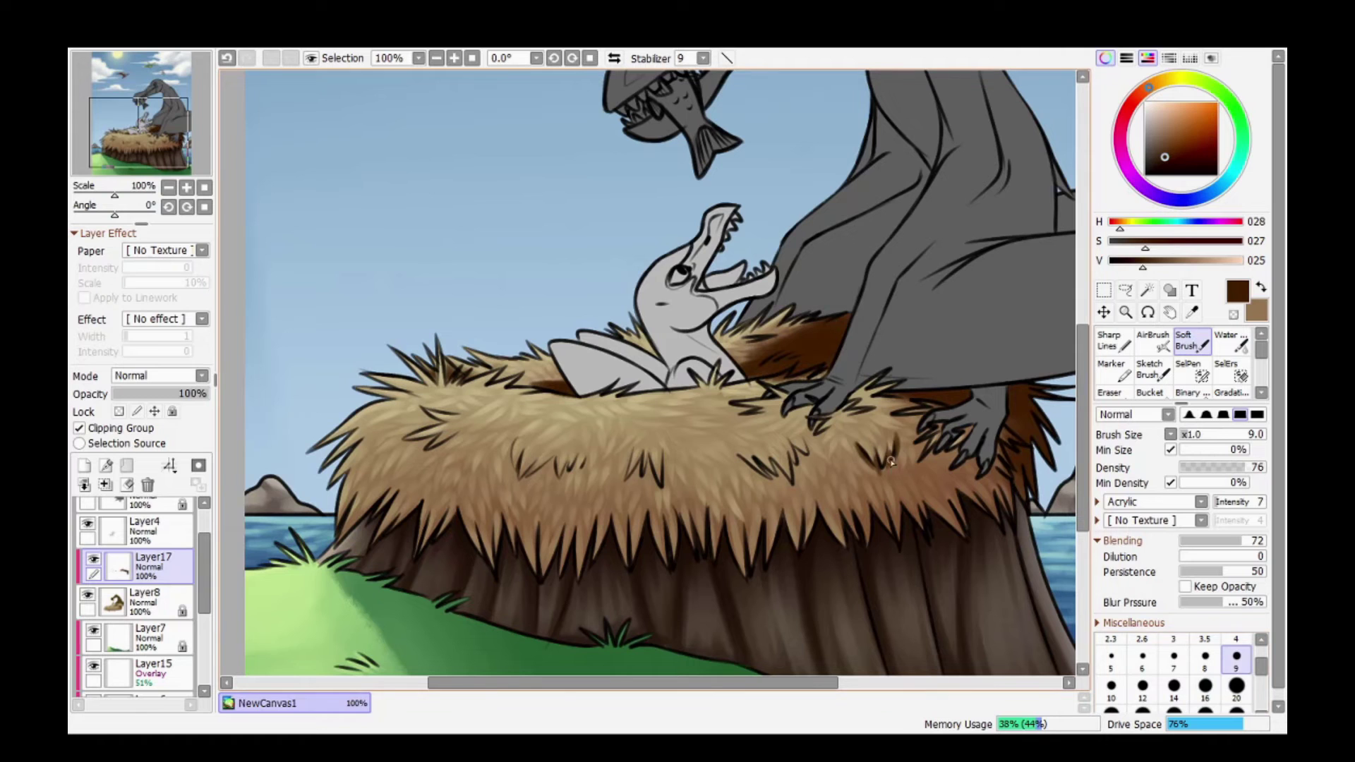
pyautogui.press(']')
pyautogui.press(']')
pyautogui.press(']')
pyautogui.press(']')
pyautogui.press(']')
pyautogui.moveTo(524, 555)
pyautogui.mouseDown()
pyautogui.moveTo(547, 584)
pyautogui.moveTo(599, 519)
pyautogui.moveTo(660, 508)
pyautogui.mouseUp()
pyautogui.hotkey('ctrl', 'z')
pyautogui.press('[')
pyautogui.press('[')
pyautogui.press('[')
pyautogui.press('[')
pyautogui.press('[')
pyautogui.press('[')
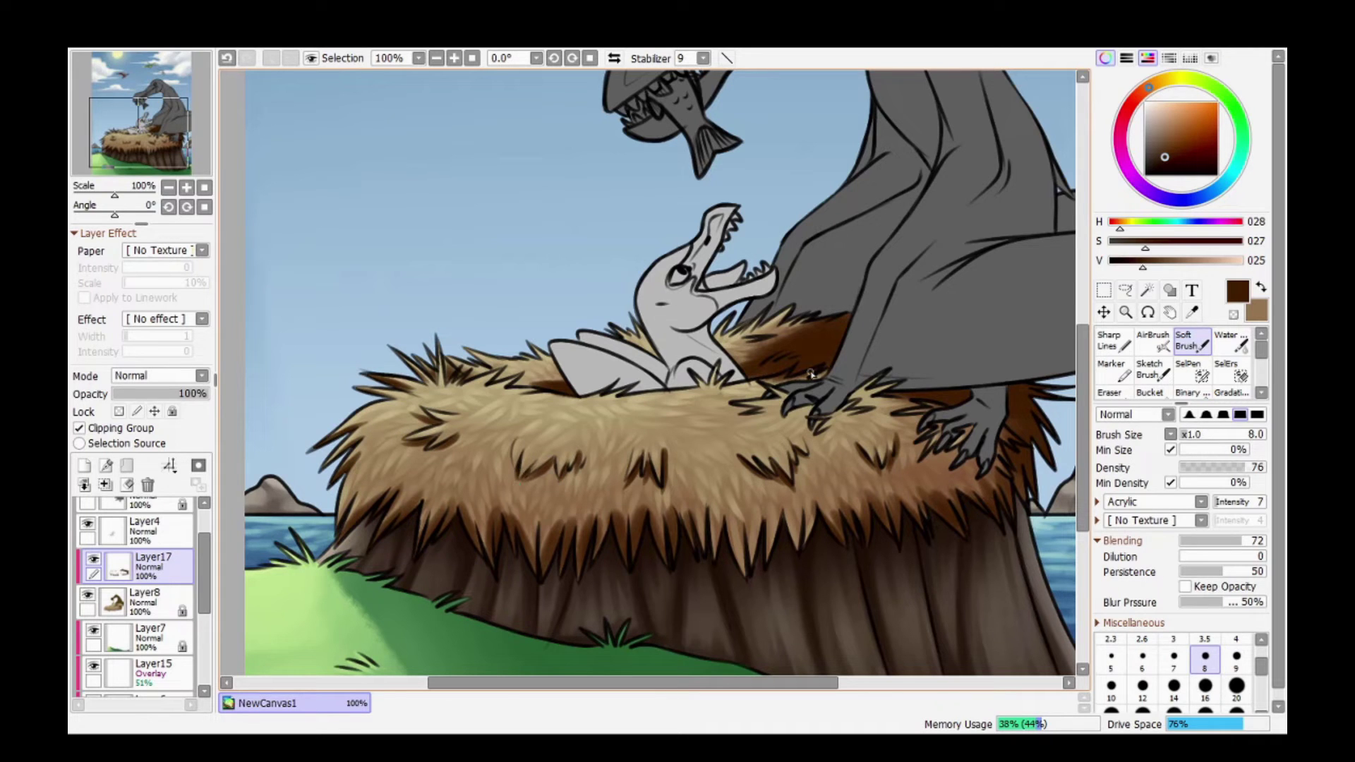
# Set the nest shadow layer to Multiply and blend its shadows with Blur, undoing the unwanted strokes.
pyautogui.press('b')
pyautogui.press('b')
pyautogui.hotkey('ctrl', 'shift', 'n')
pyautogui.moveTo(931, 455)
pyautogui.mouseDown()
pyautogui.moveTo(419, 489)
pyautogui.moveTo(811, 563)
pyautogui.mouseUp()
pyautogui.press('b')
pyautogui.hotkey('ctrl', 'z')
pyautogui.hotkey('ctrl', 'z')
pyautogui.hotkey('ctrl', 'z')
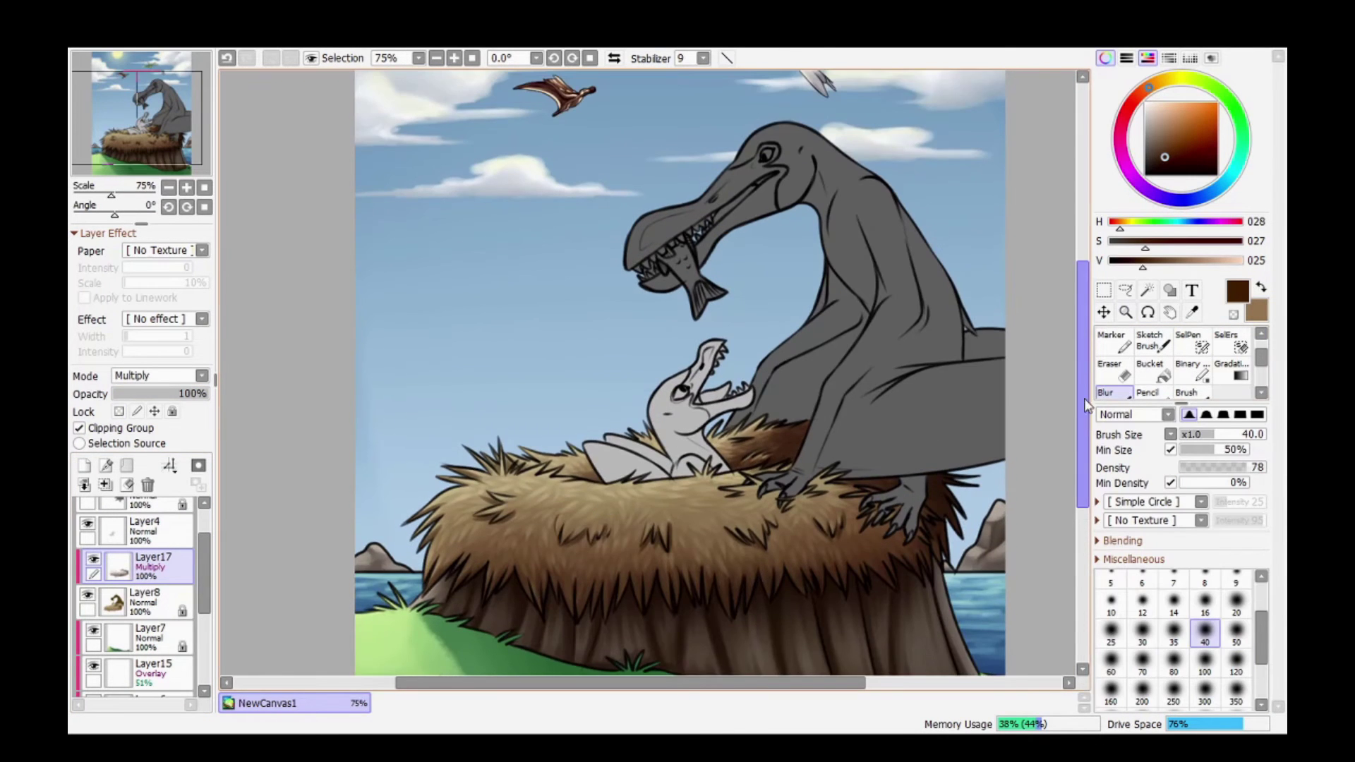
# Paint fine dark brown shadow strokes on the inner nest wall beside the adult's near leg with an 8 px Soft Brush.
pyautogui.click(1186, 344)
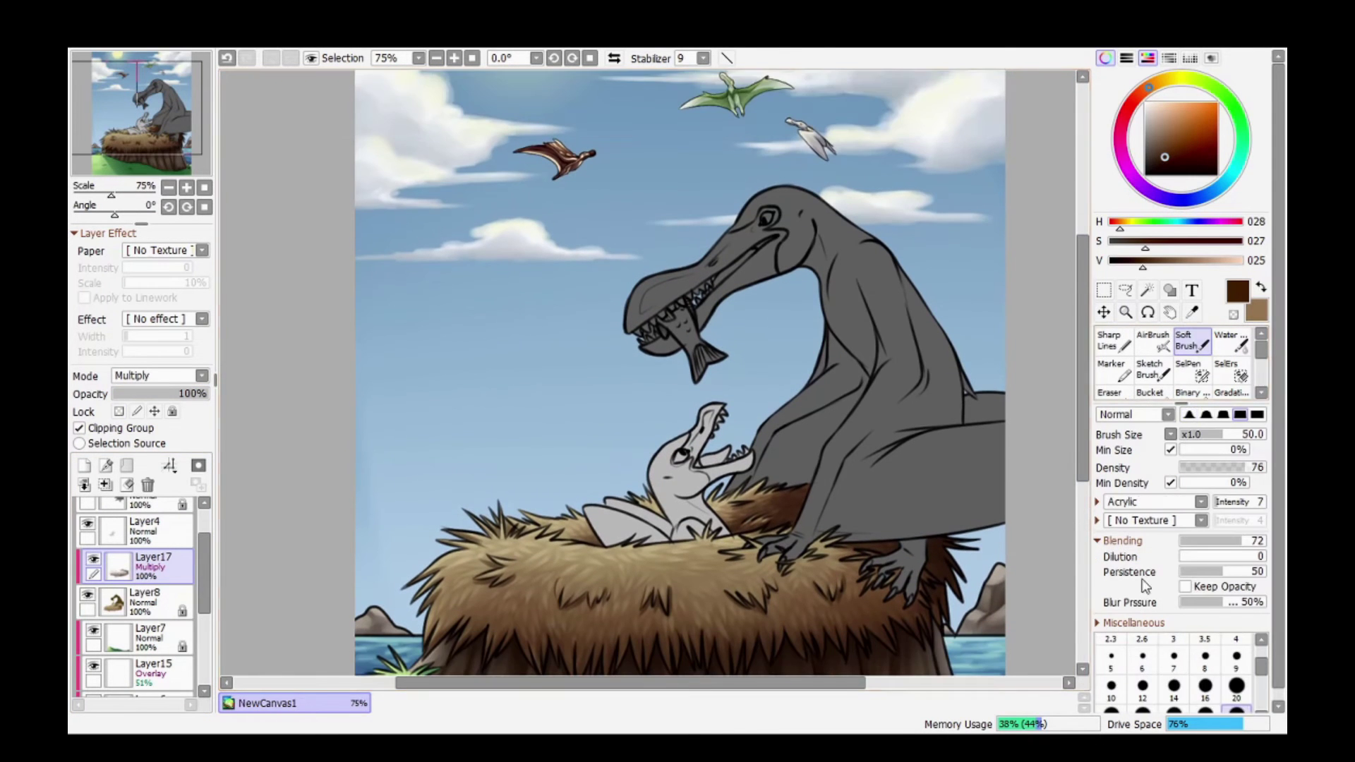
pyautogui.press('[')
pyautogui.press('[')
pyautogui.press('[')
pyautogui.press('[')
pyautogui.press('[')
pyautogui.press('[')
pyautogui.press('[')
pyautogui.press('[')
pyautogui.press('[')
pyautogui.press('[')
pyautogui.press('[')
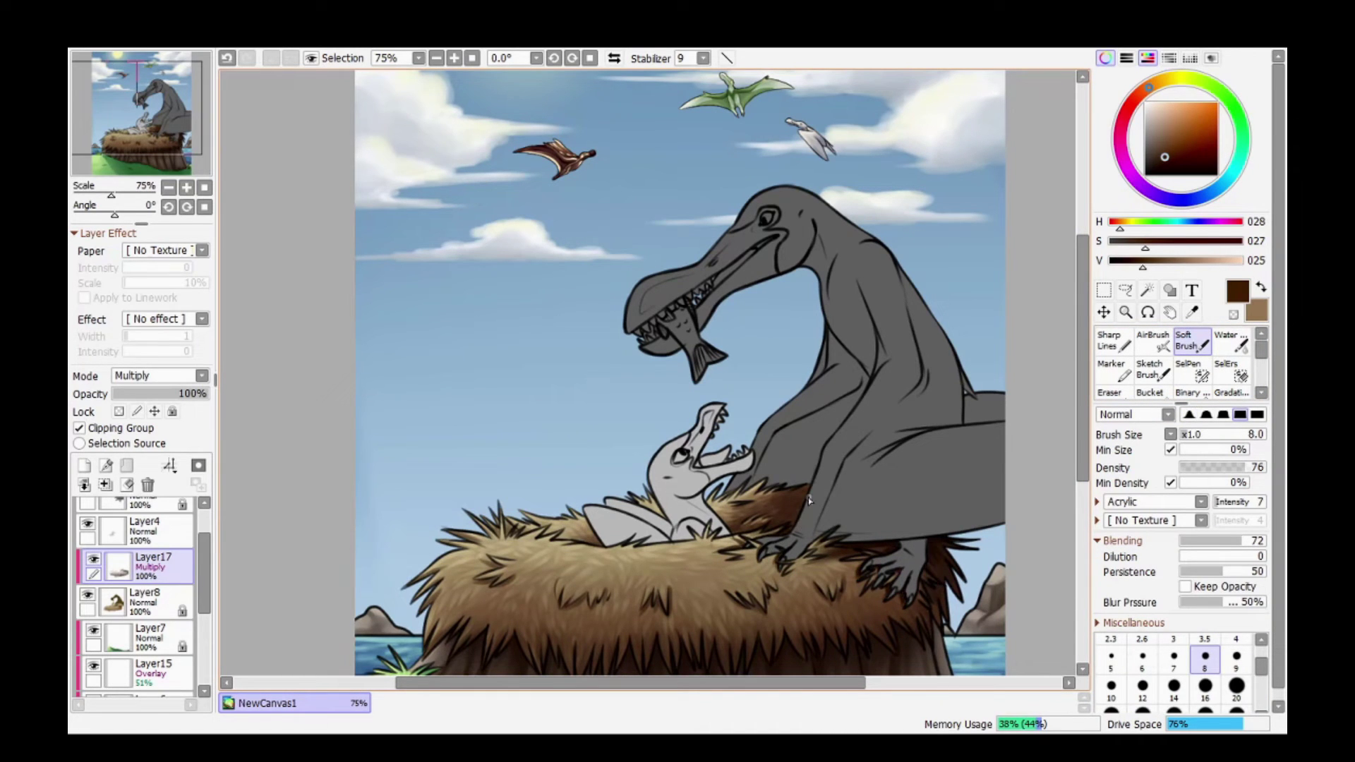
pyautogui.moveTo(790, 509); pyautogui.dragTo(796, 533)
# Recolour the adult dinosaur's base pale yellow and add a clipped layer above it.
pyautogui.scroll(-5, 705, 424)
pyautogui.scroll(4, 706, 423)
pyautogui.scroll(2, 134, 593)
pyautogui.click(88, 581)
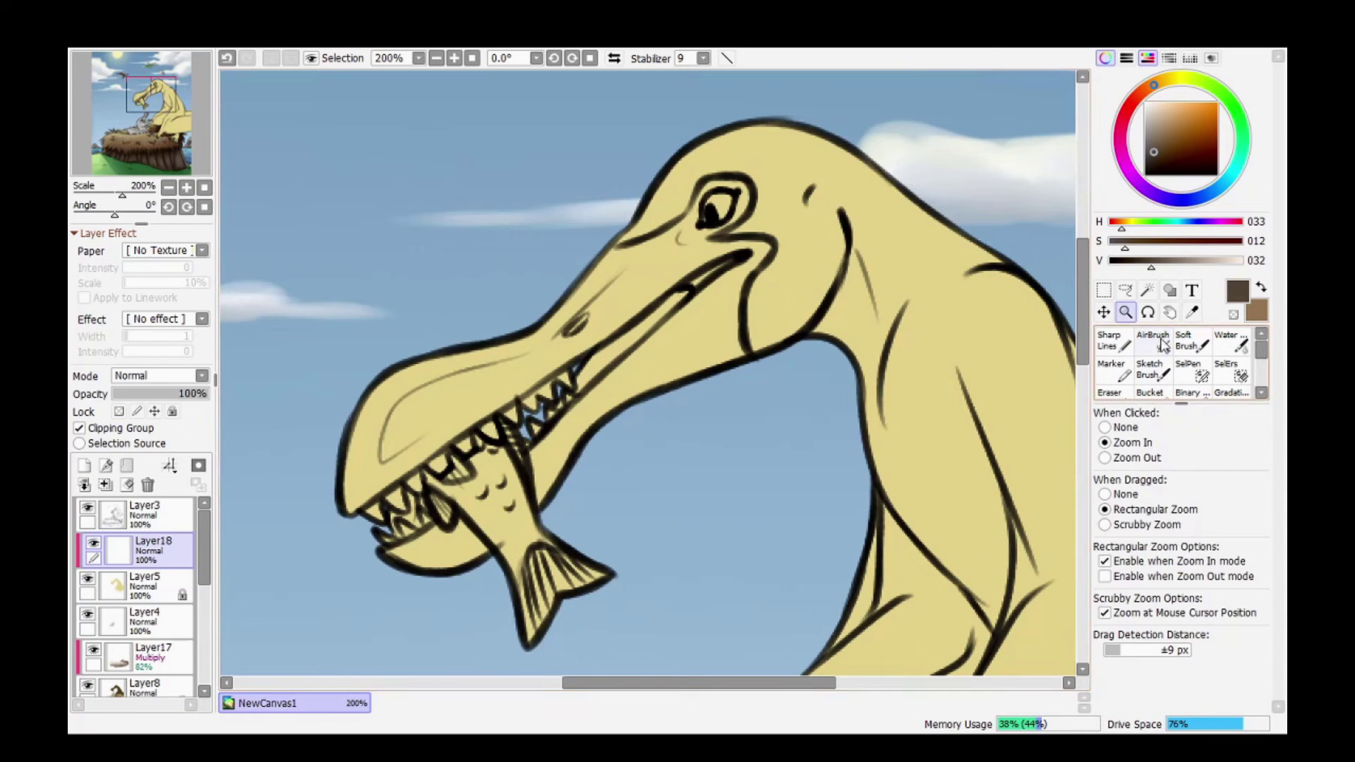
# Airbrush a dark brown mask over the adult's eye, snout and jaw tip, with stripes running down the neck.
pyautogui.click(1154, 340)
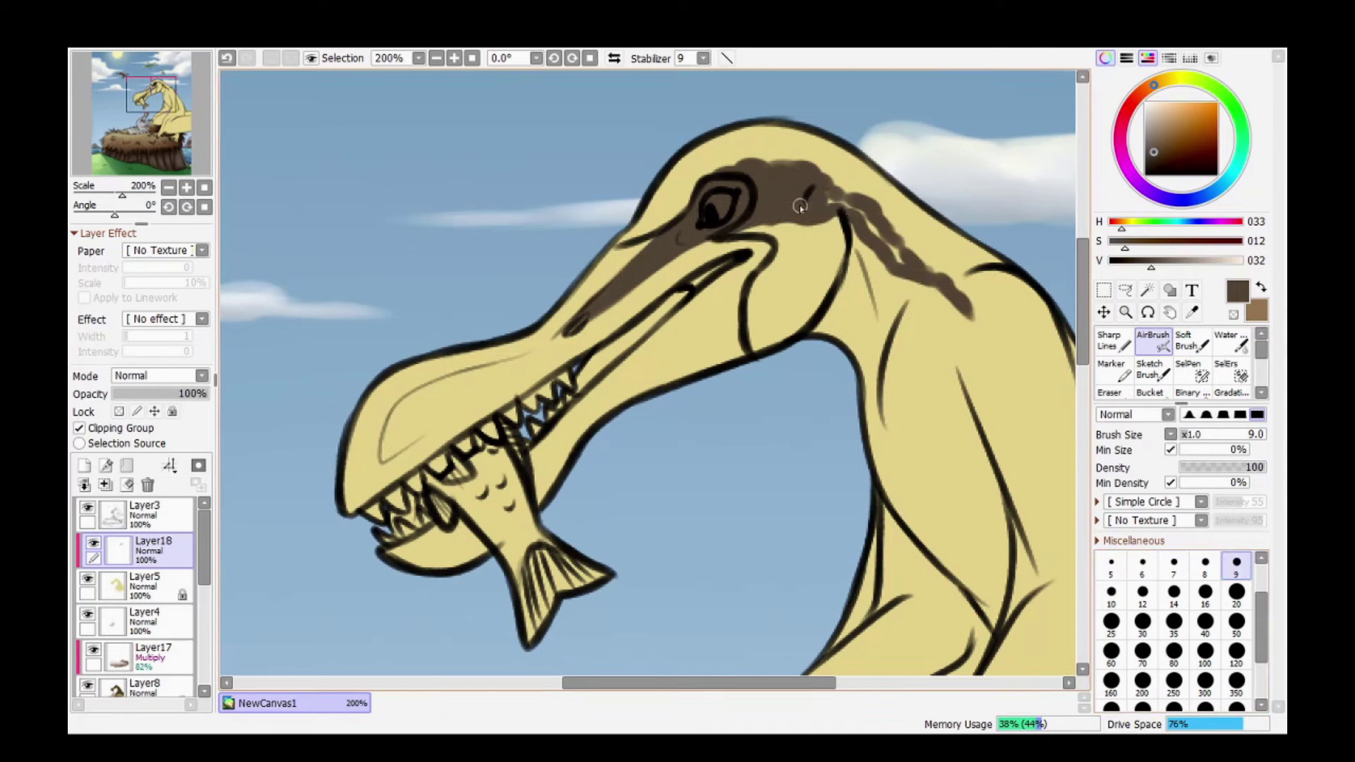
pyautogui.moveTo(965, 303); pyautogui.dragTo(981, 417)
pyautogui.hscroll(5, 714, 262)
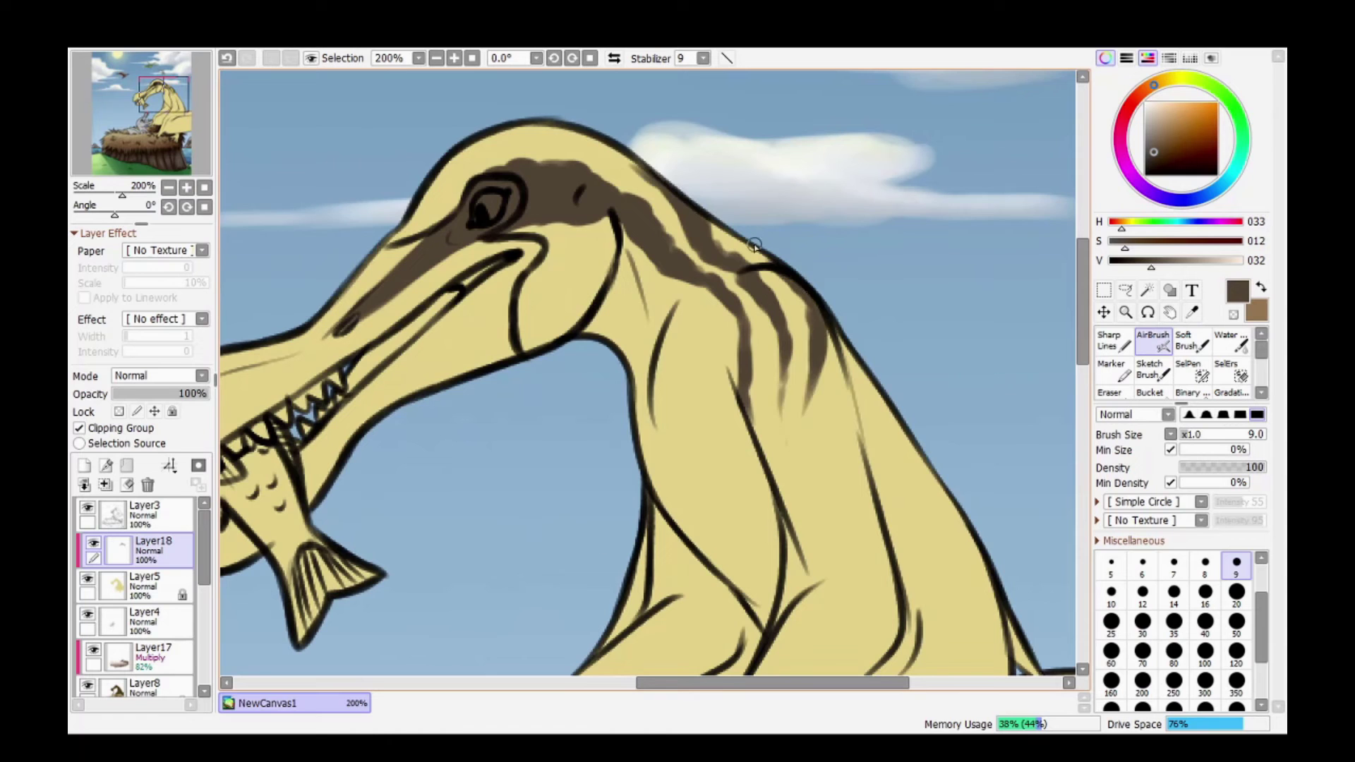
pyautogui.hscroll(-5, 754, 245)
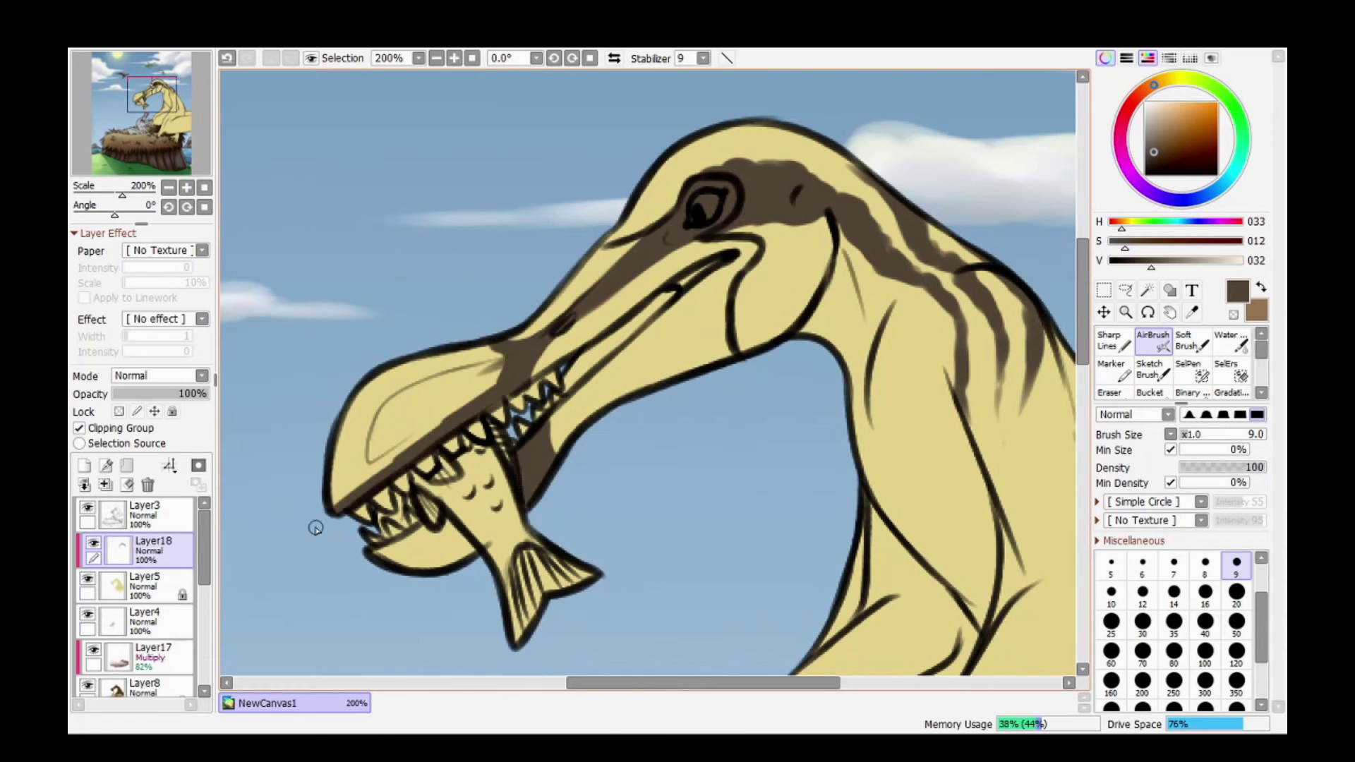
pyautogui.moveTo(316, 528); pyautogui.dragTo(380, 405)
# Airbrush dark brown stripes down the adult's upper back and side with the 9 px brush.
pyautogui.scroll(-4, 424, 536)
pyautogui.hscroll(4, 424, 536)
pyautogui.moveTo(879, 180); pyautogui.dragTo(914, 395)
pyautogui.moveTo(970, 283); pyautogui.dragTo(921, 483)
pyautogui.moveTo(963, 339); pyautogui.dragTo(904, 519)
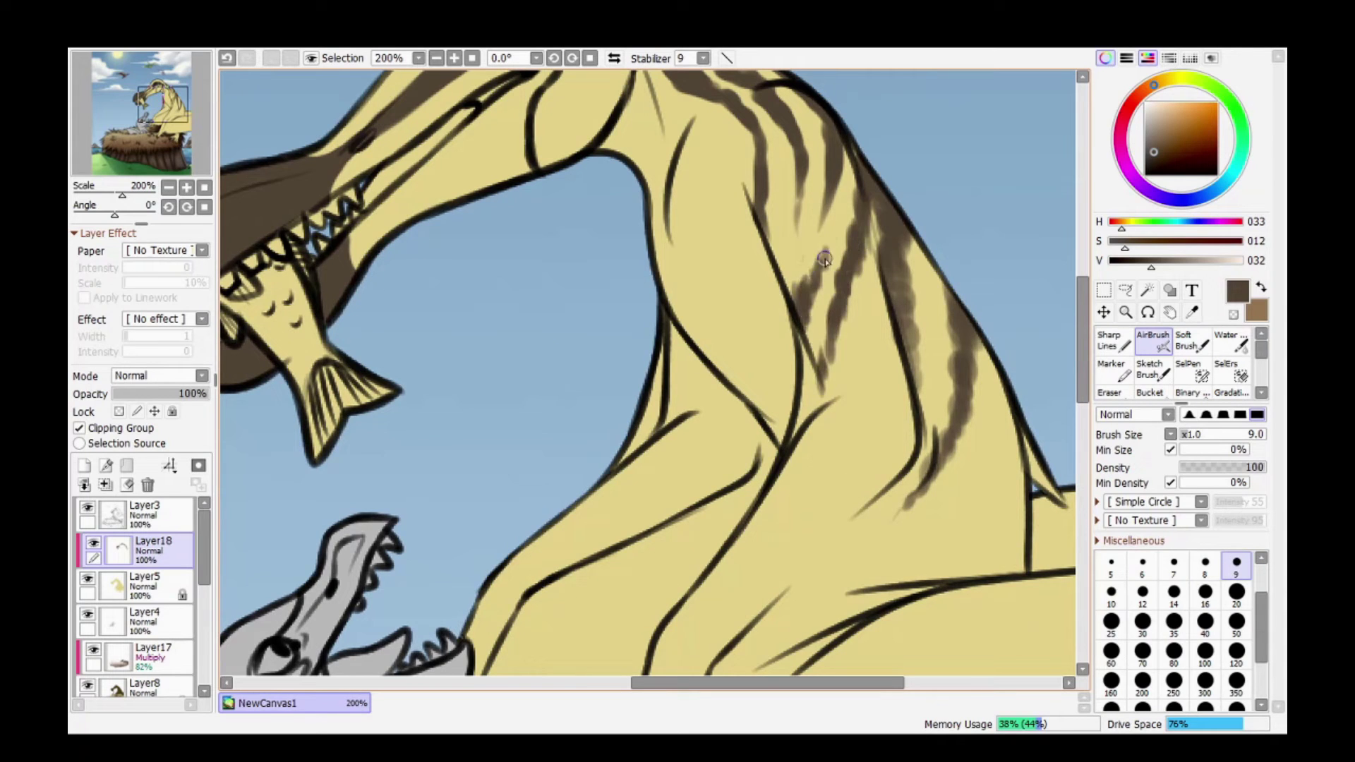
# Airbrush dark brown stripes across the adult's shoulder, both front limbs, lower back and cheek.
pyautogui.scroll(-6, 762, 536)
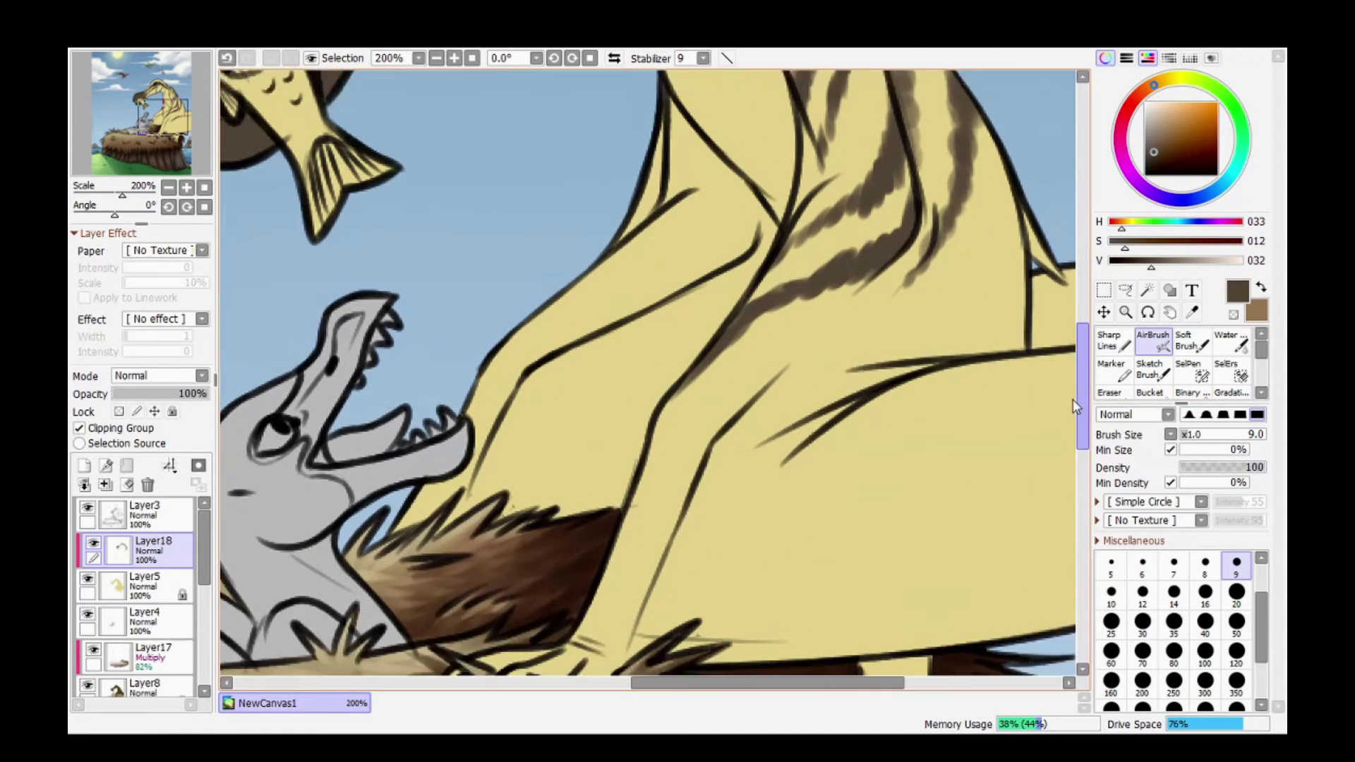
pyautogui.moveTo(639, 451); pyautogui.dragTo(706, 404)
pyautogui.scroll(5, 639, 424)
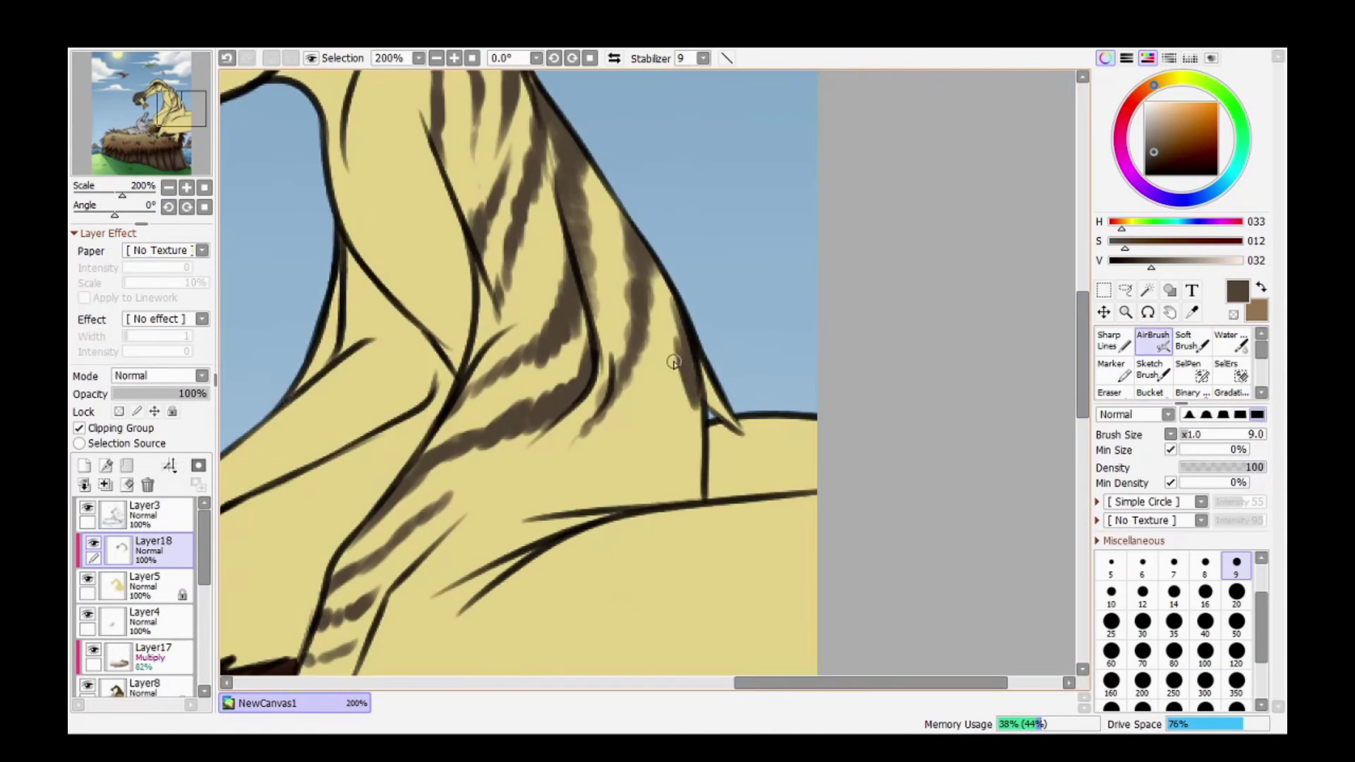
pyautogui.scroll(-3, 569, 392)
pyautogui.scroll(2, 568, 392)
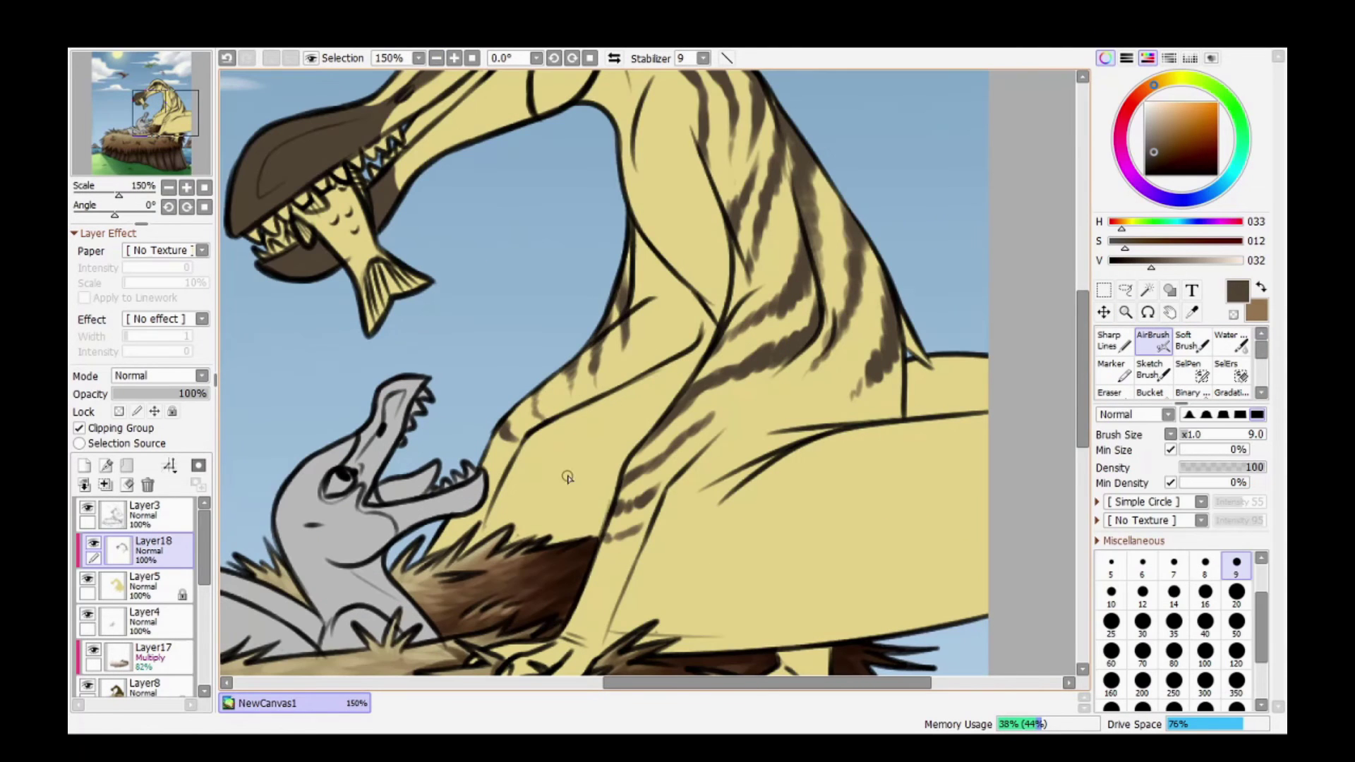
pyautogui.scroll(5, 573, 353)
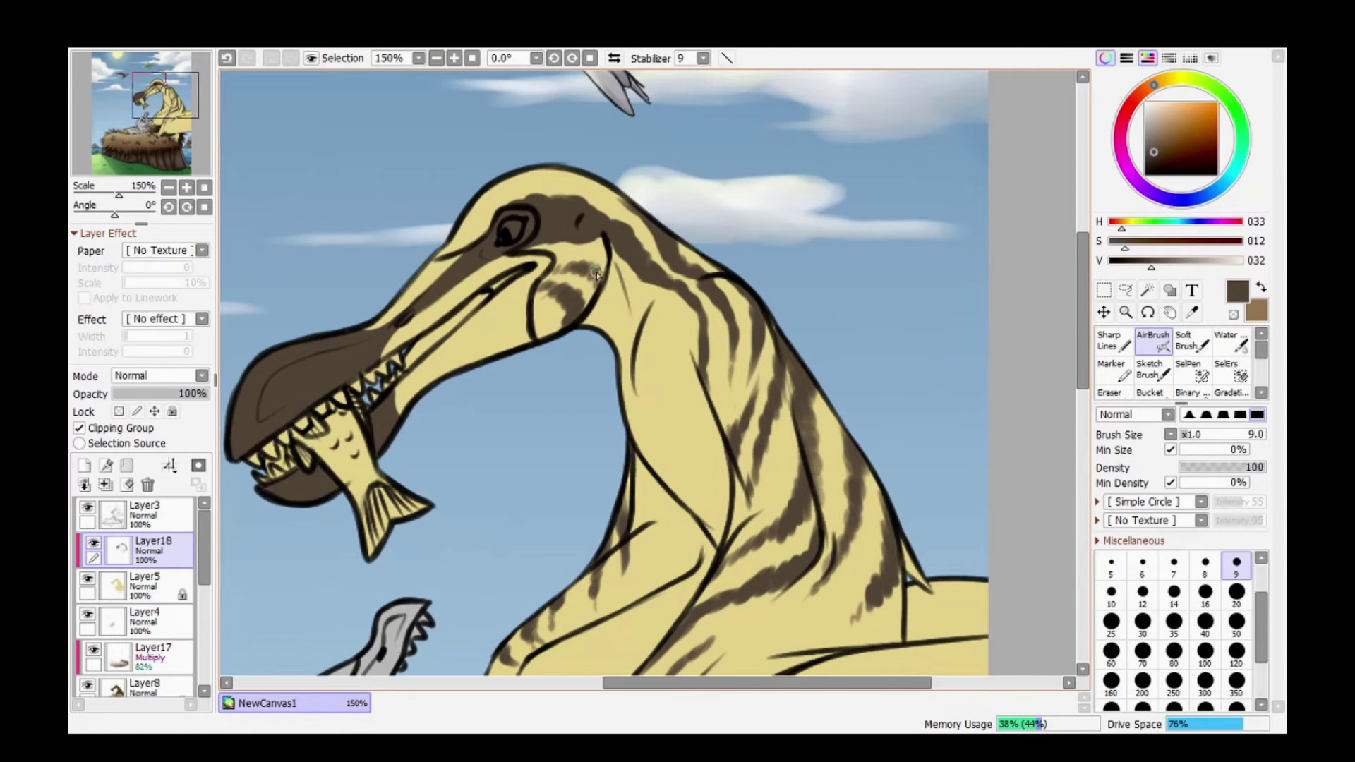
# On a new clipped layer below the stripes, airbrush dark brown over the adult's feet and jaw, undoing the first leg stroke.
pyautogui.scroll(-8, 441, 280)
pyautogui.hotkey('ctrl', 'shift', 'n')
pyautogui.press(']')
pyautogui.press(']')
pyautogui.press(']')
pyautogui.press(']')
pyautogui.press(']')
pyautogui.press(']')
pyautogui.moveTo(544, 557); pyautogui.dragTo(594, 504)
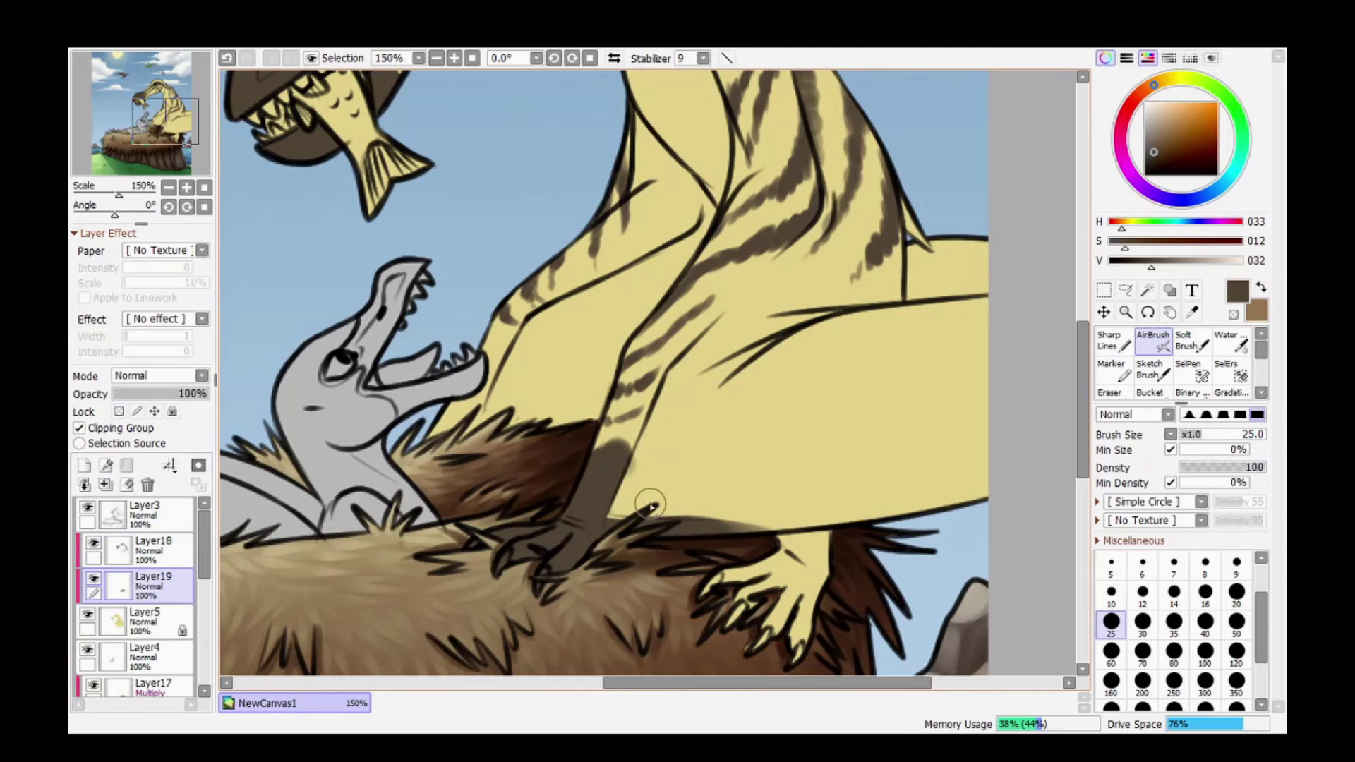
pyautogui.hotkey('ctrl', 'z')
pyautogui.scroll(-1, 1127, 399)
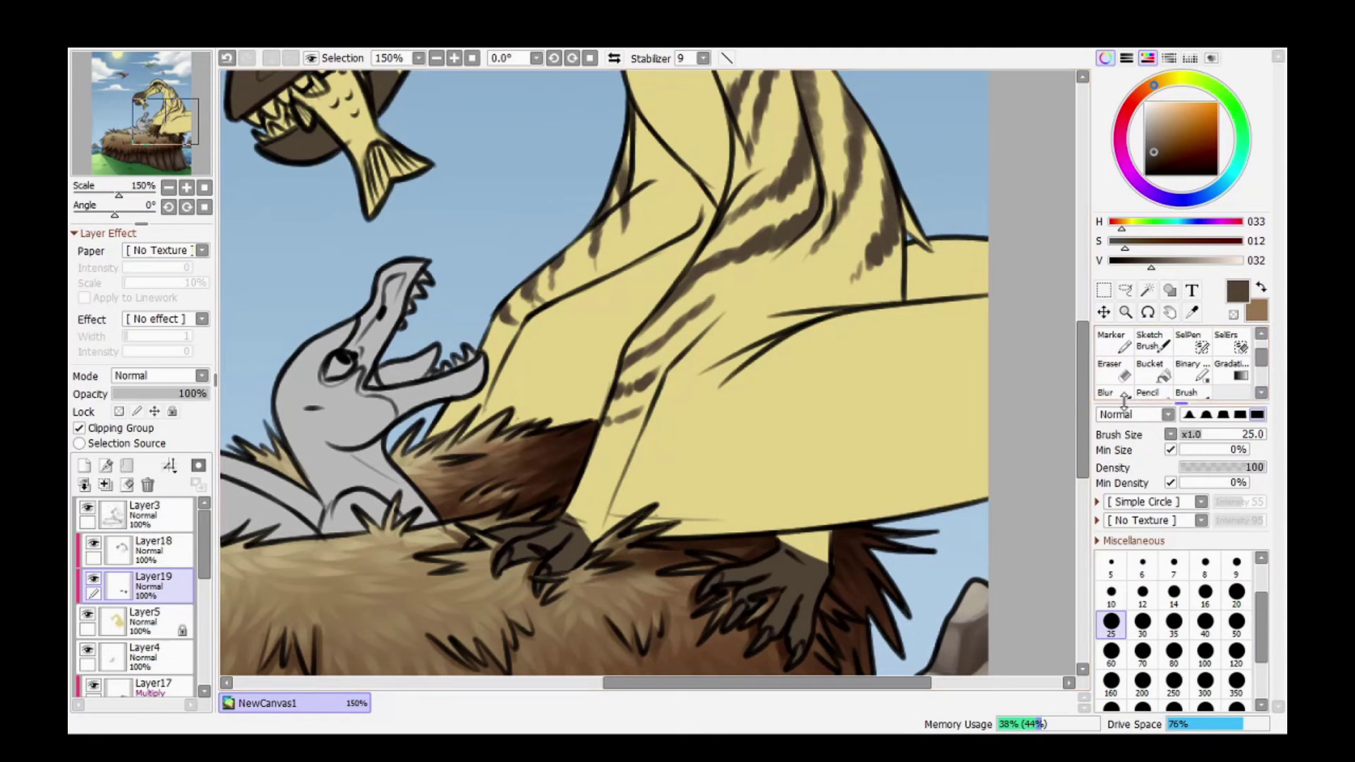
pyautogui.scroll(1, 1128, 399)
pyautogui.scroll(7, 411, 387)
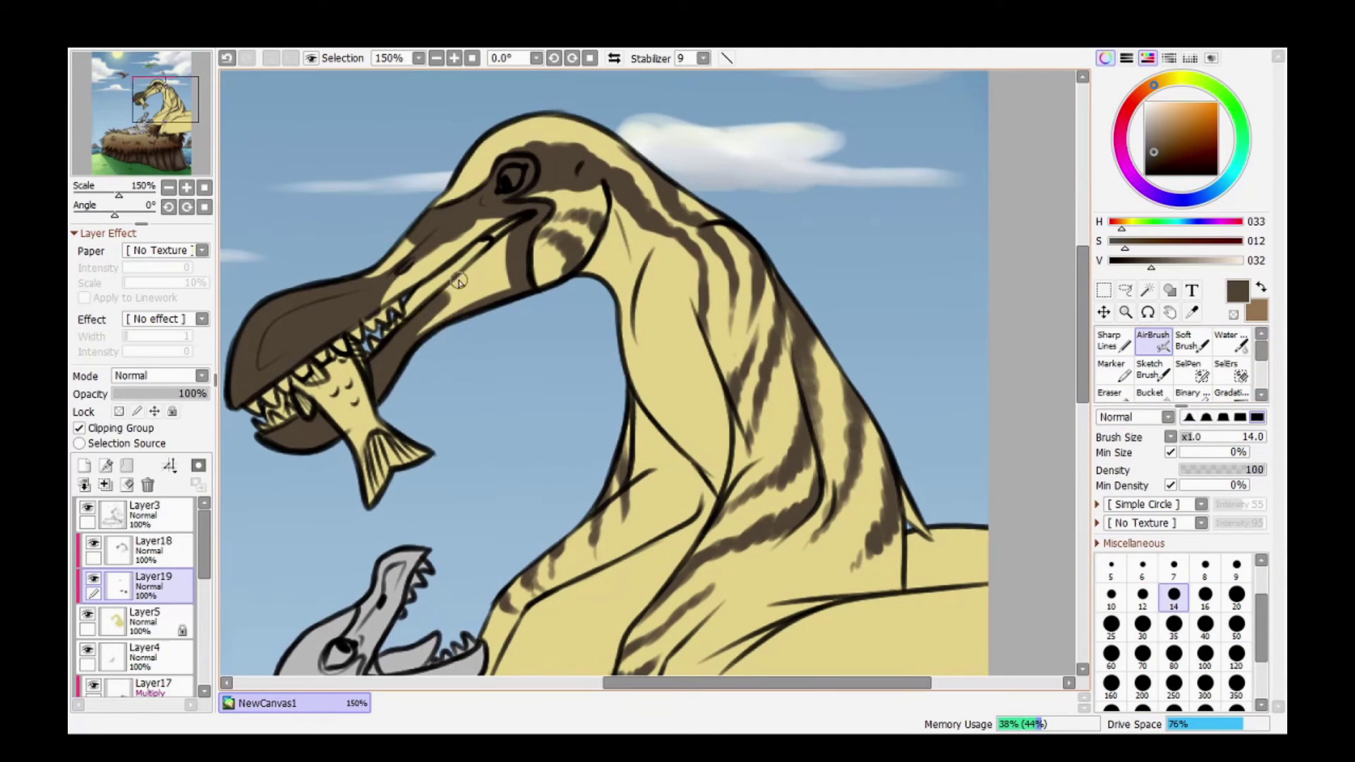
# Darken the adult's stripes and head markings with a near-black brown 350 px airbrush on the opacity-locked stripe layer.
pyautogui.click(141, 551)
pyautogui.press(']')
pyautogui.press(']')
pyautogui.press(']')
pyautogui.press(']')
pyautogui.press(']')
pyautogui.press(']')
pyautogui.press(']')
pyautogui.press(']')
pyautogui.press(']')
pyautogui.press(']')
pyautogui.press(']')
pyautogui.press(']')
pyautogui.press(']')
pyautogui.press(']')
pyautogui.press(']')
pyautogui.press(']')
pyautogui.press(']')
pyautogui.scroll(-7, 706, 332)
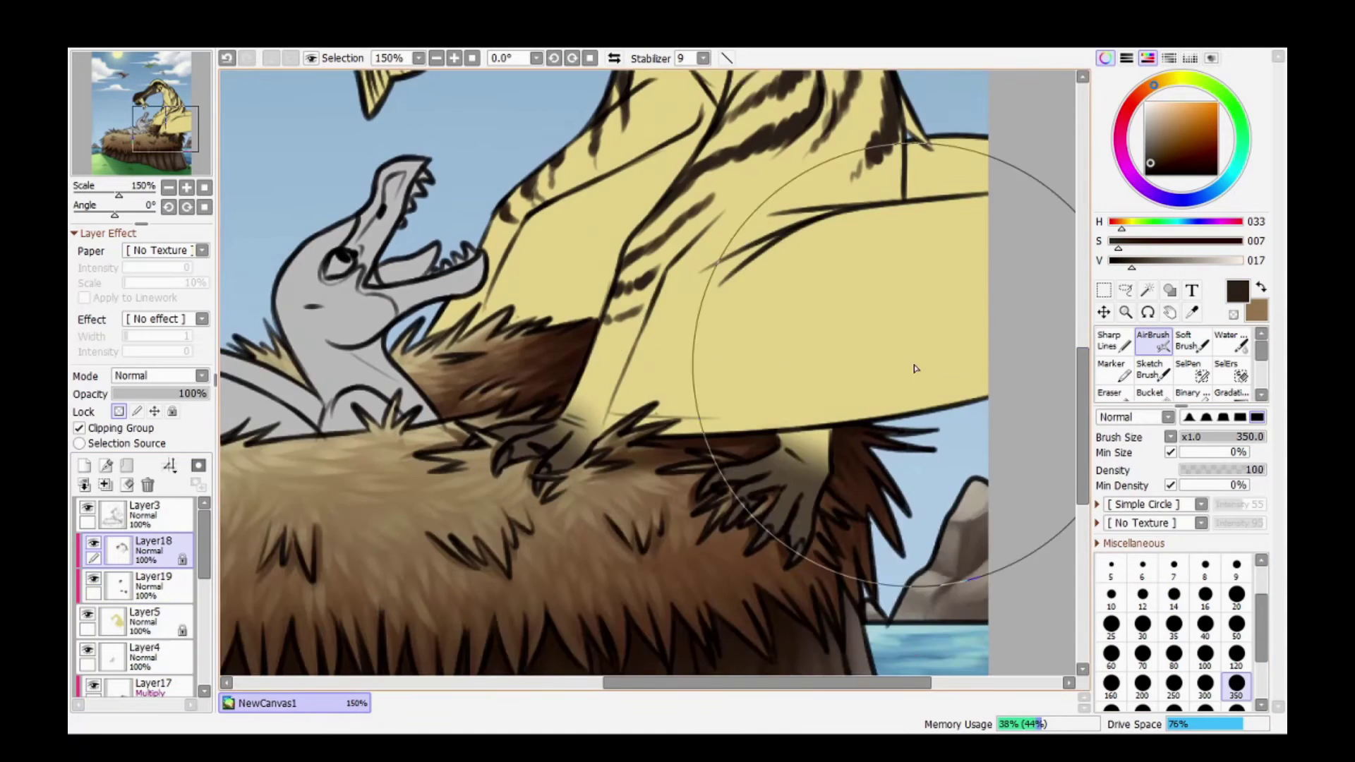
pyautogui.scroll(5, 706, 332)
# Airbrush dark brown over the adult's lower body and near leg on the layer below the stripes, softening the edge with Blur.
pyautogui.click(141, 586)
pyautogui.scroll(-6, 635, 353)
pyautogui.moveTo(635, 348)
pyautogui.mouseDown()
pyautogui.moveTo(742, 463)
pyautogui.moveTo(917, 395)
pyautogui.mouseUp()
pyautogui.scroll(-1, 1127, 381)
pyautogui.click(1112, 371)
pyautogui.moveTo(706, 395); pyautogui.dragTo(812, 332)
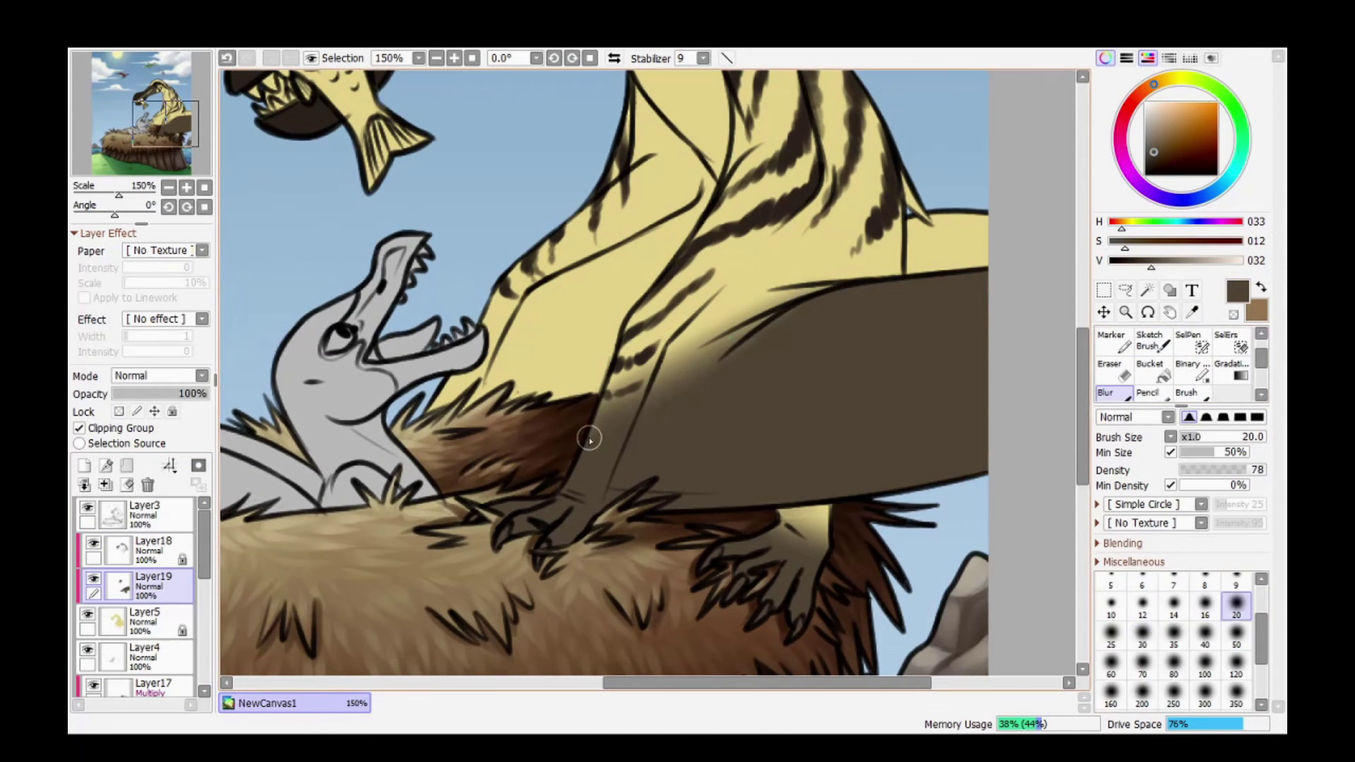
# Airbrush dark brown over the lower part of the adult's far front limb and soften its upper edge with Blur.
pyautogui.scroll(1, 769, 324)
pyautogui.moveTo(494, 437)
pyautogui.mouseDown()
pyautogui.moveTo(560, 424)
pyautogui.moveTo(560, 493)
pyautogui.mouseUp()
pyautogui.scroll(-1, 1165, 367)
pyautogui.click(1106, 394)
pyautogui.moveTo(508, 409); pyautogui.dragTo(480, 460)
pyautogui.scroll(2, 480, 461)
# On a new clipped layer below the brown, airbrush tan along the adult's flank, back and crown at 16 px.
pyautogui.click(1152, 340)
pyautogui.click(84, 465)
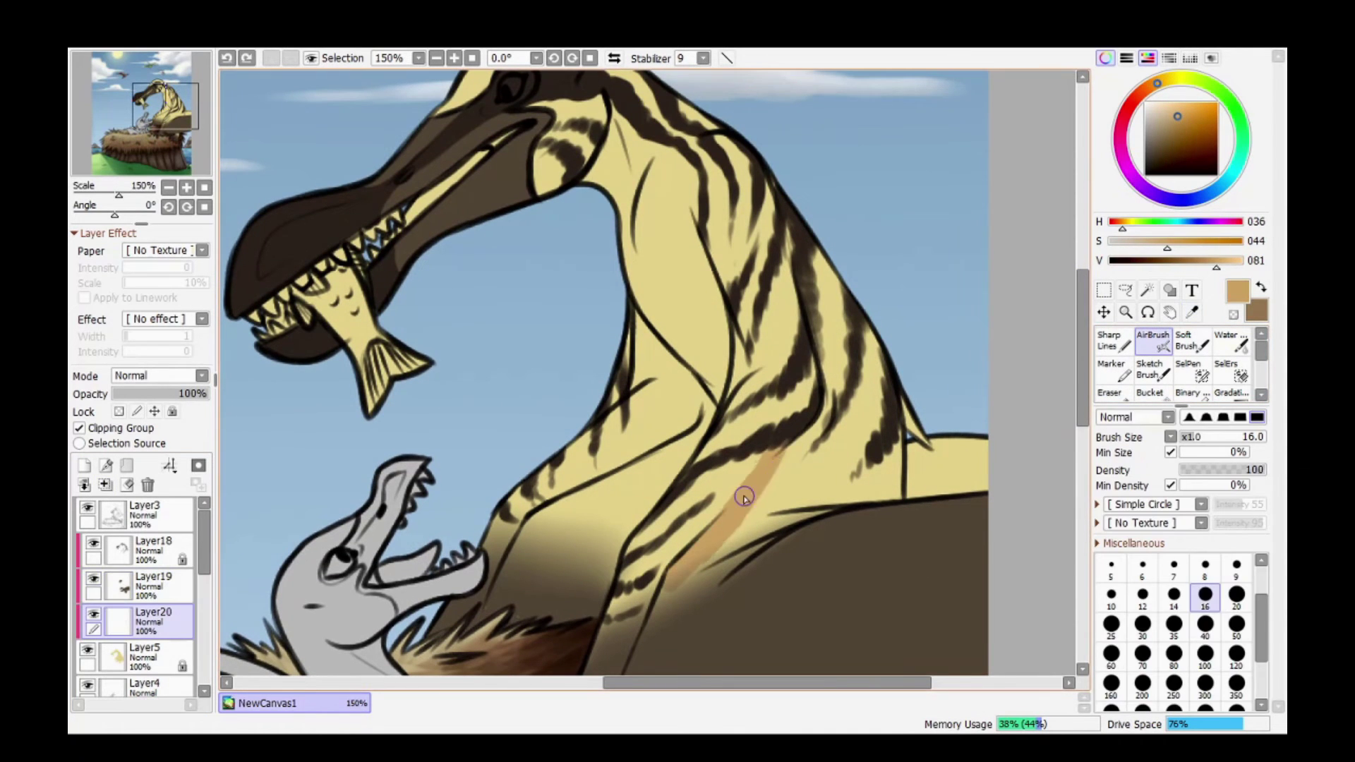
pyautogui.moveTo(815, 239); pyautogui.dragTo(892, 513)
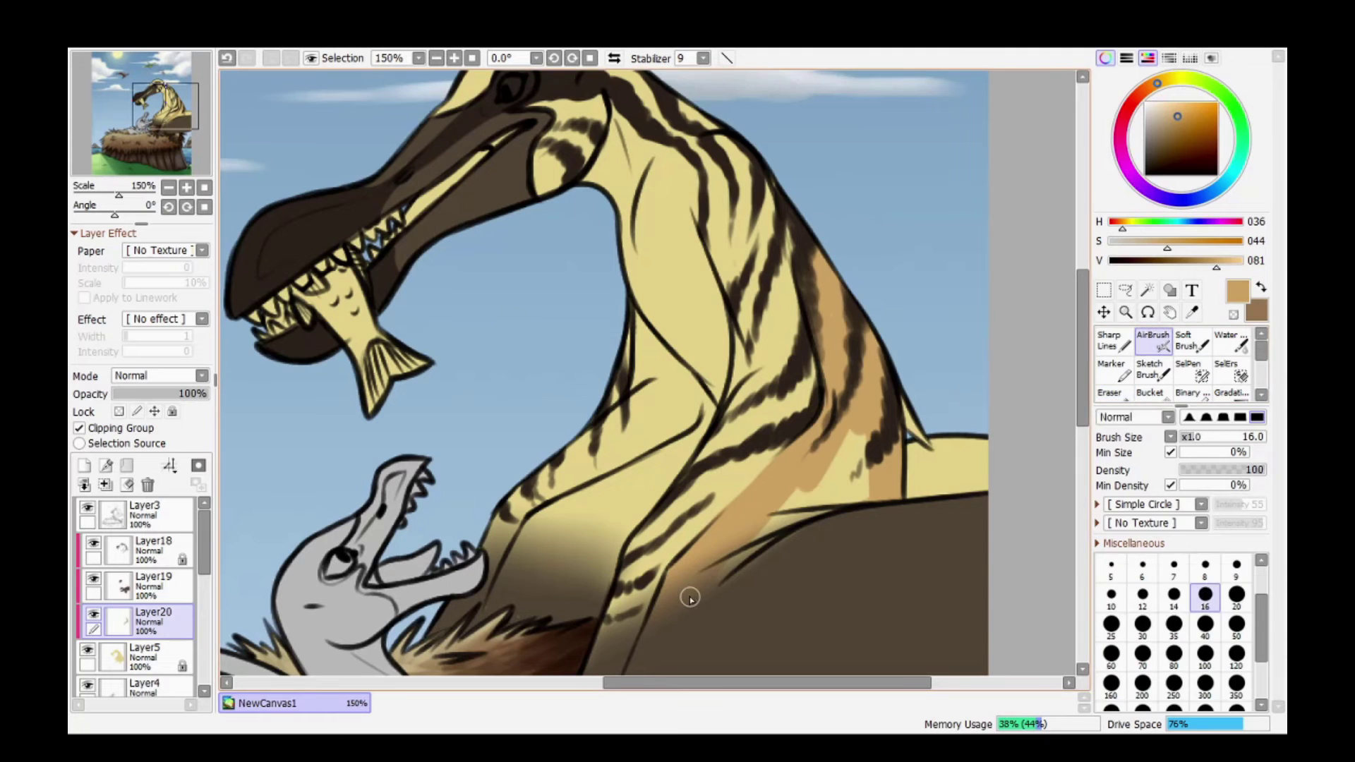
pyautogui.scroll(3, 1014, 294)
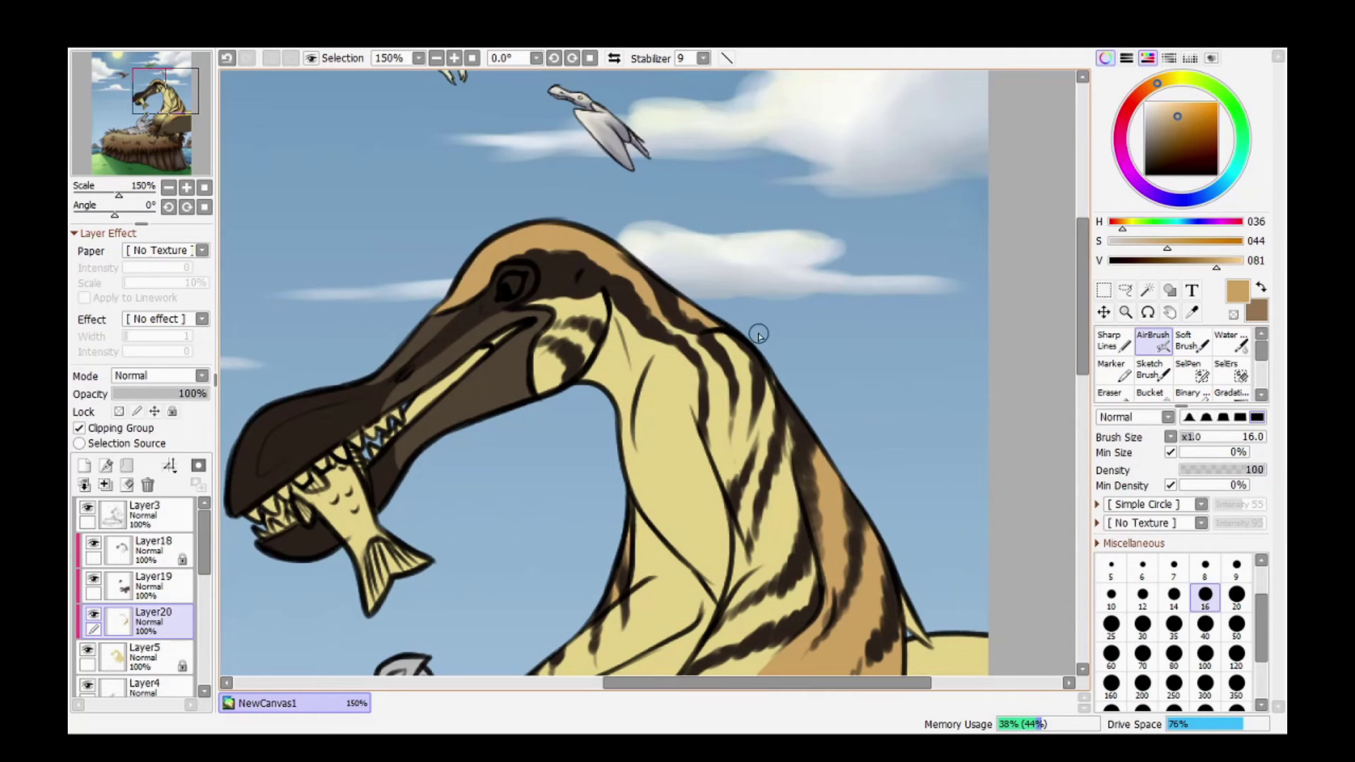
pyautogui.scroll(-3, 812, 403)
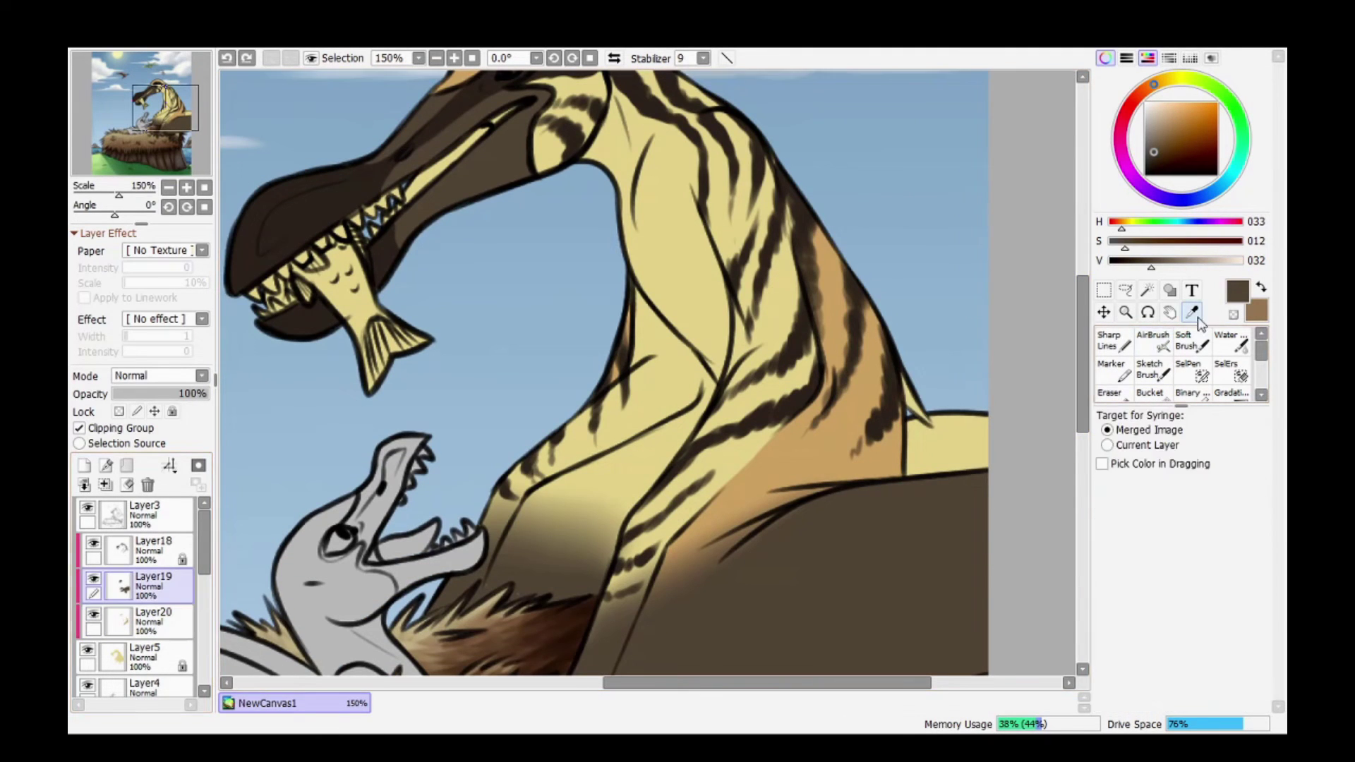
# Airbrush near-black stripes along the adult's brown thigh on the stripe layer, and add tan along the thigh's upper edge.
pyautogui.keyDown('alt'); pyautogui.click(929, 424); pyautogui.keyUp('alt')
pyautogui.scroll(-3, 929, 423)
pyautogui.moveTo(984, 390); pyautogui.dragTo(910, 403)
pyautogui.moveTo(987, 353); pyautogui.dragTo(705, 382)
pyautogui.moveTo(986, 289); pyautogui.dragTo(649, 343)
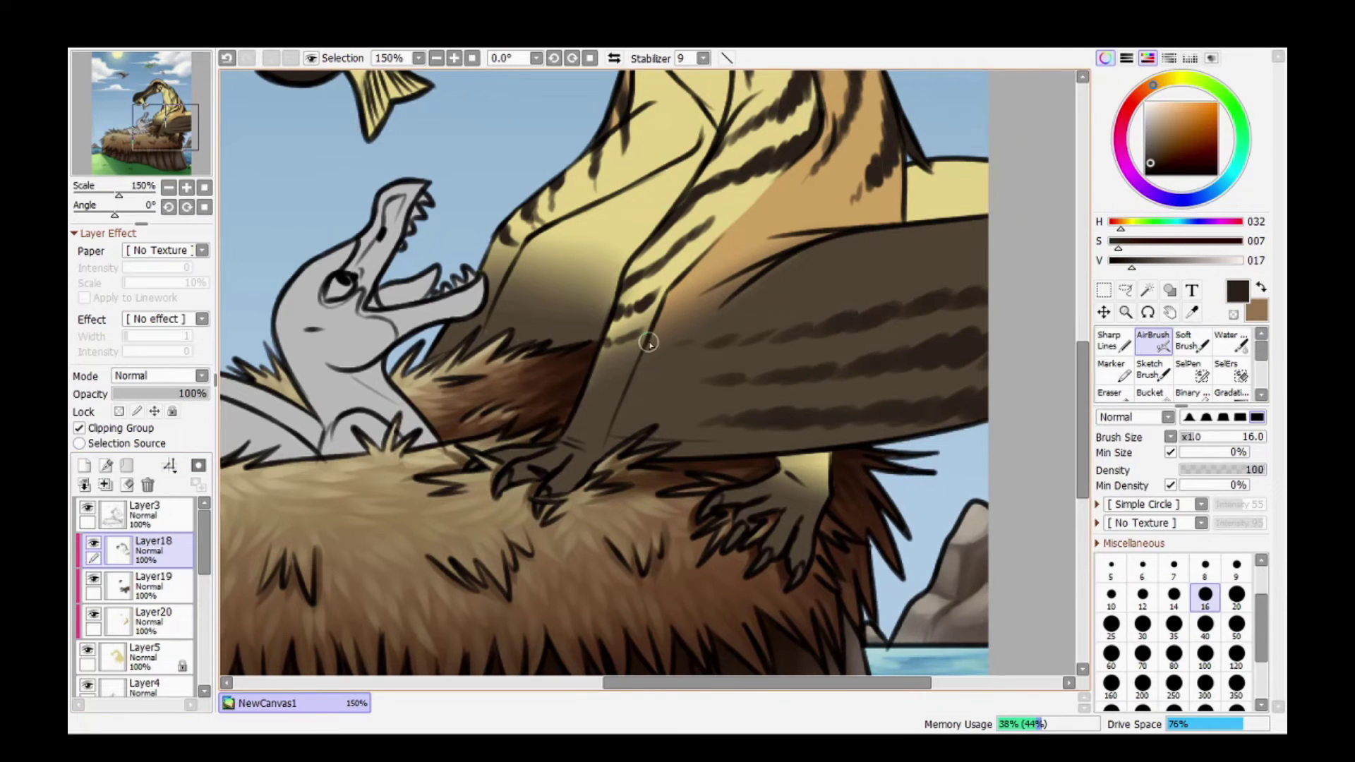
pyautogui.scroll(3, 951, 247)
pyautogui.press('e')
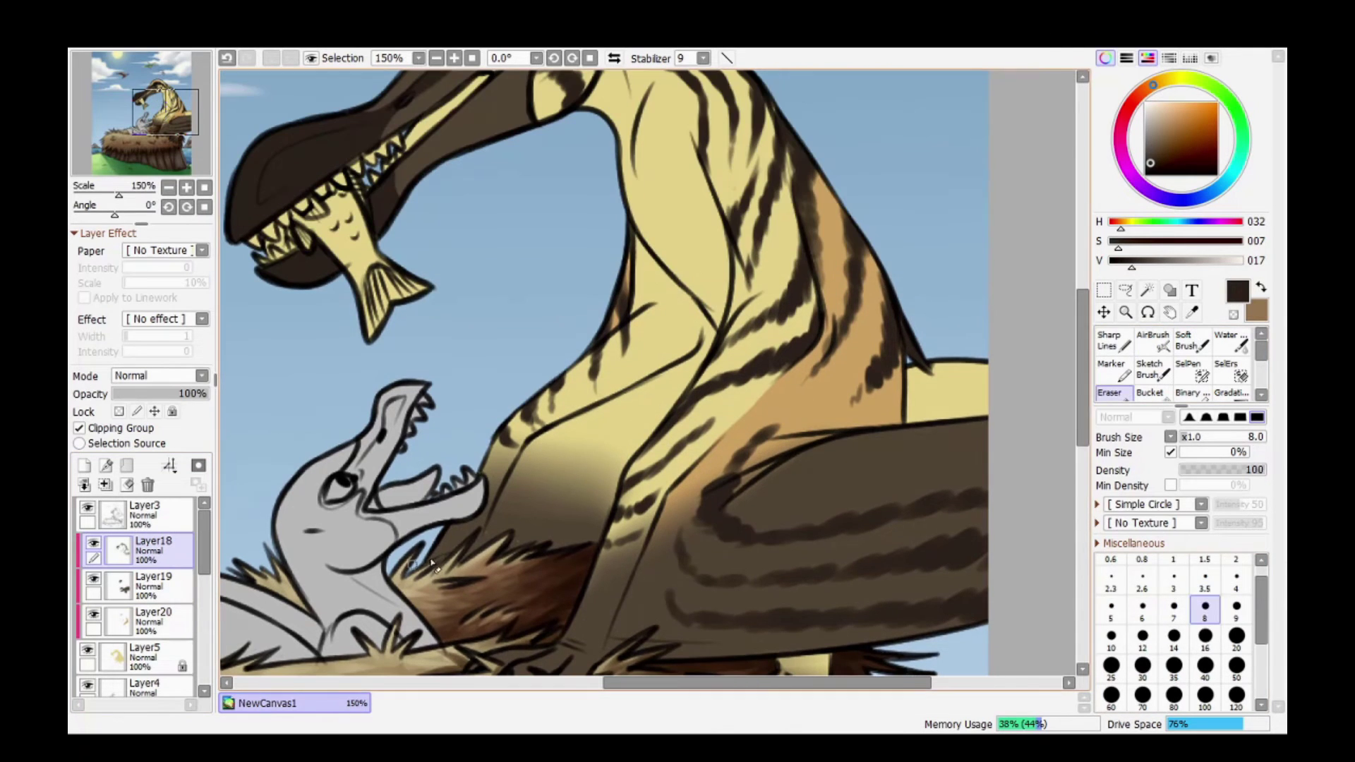
pyautogui.click(1153, 340)
pyautogui.click(153, 547)
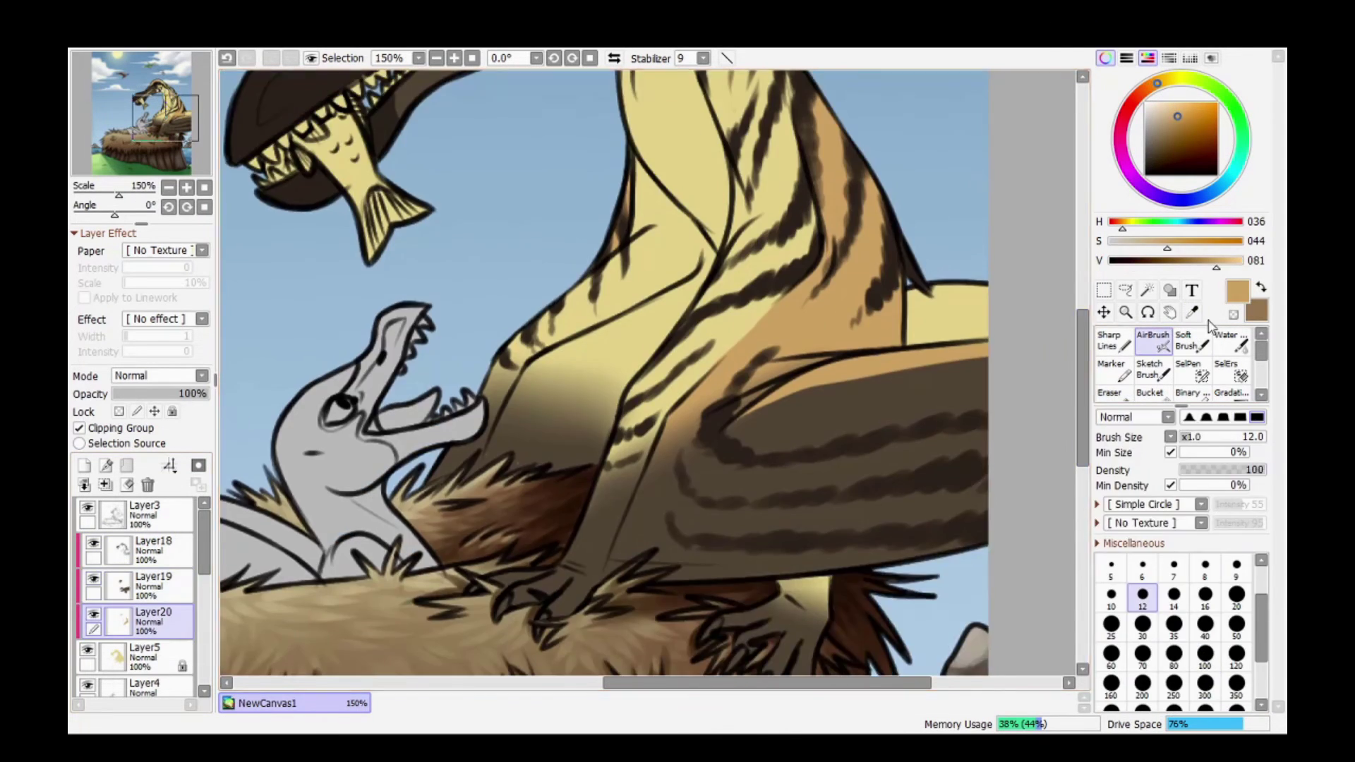
# On a new clipped layer below the stripes, airbrush pale cream over the area behind the adult's flank and the far front limb.
pyautogui.scroll(-1, 824, 448)
pyautogui.press('[')
pyautogui.press('[')
pyautogui.press('[')
pyautogui.press('[')
pyautogui.press('[')
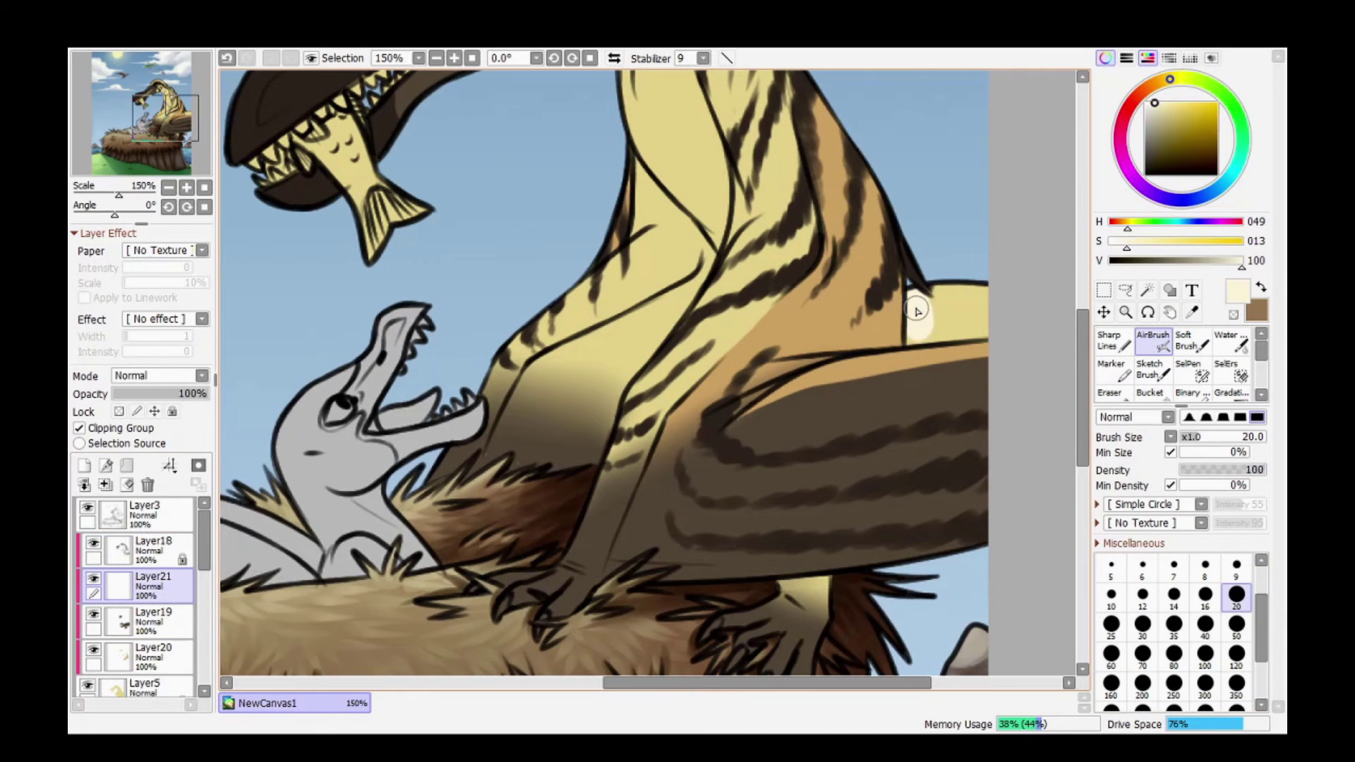
pyautogui.keyDown('alt'); pyautogui.click(913, 305); pyautogui.keyUp('alt')
pyautogui.scroll(1, 913, 305)
pyautogui.click(84, 465)
pyautogui.press('[')
pyautogui.press('[')
pyautogui.press('[')
pyautogui.press('[')
pyautogui.press('[')
pyautogui.press('[')
pyautogui.moveTo(722, 326); pyautogui.dragTo(596, 417)
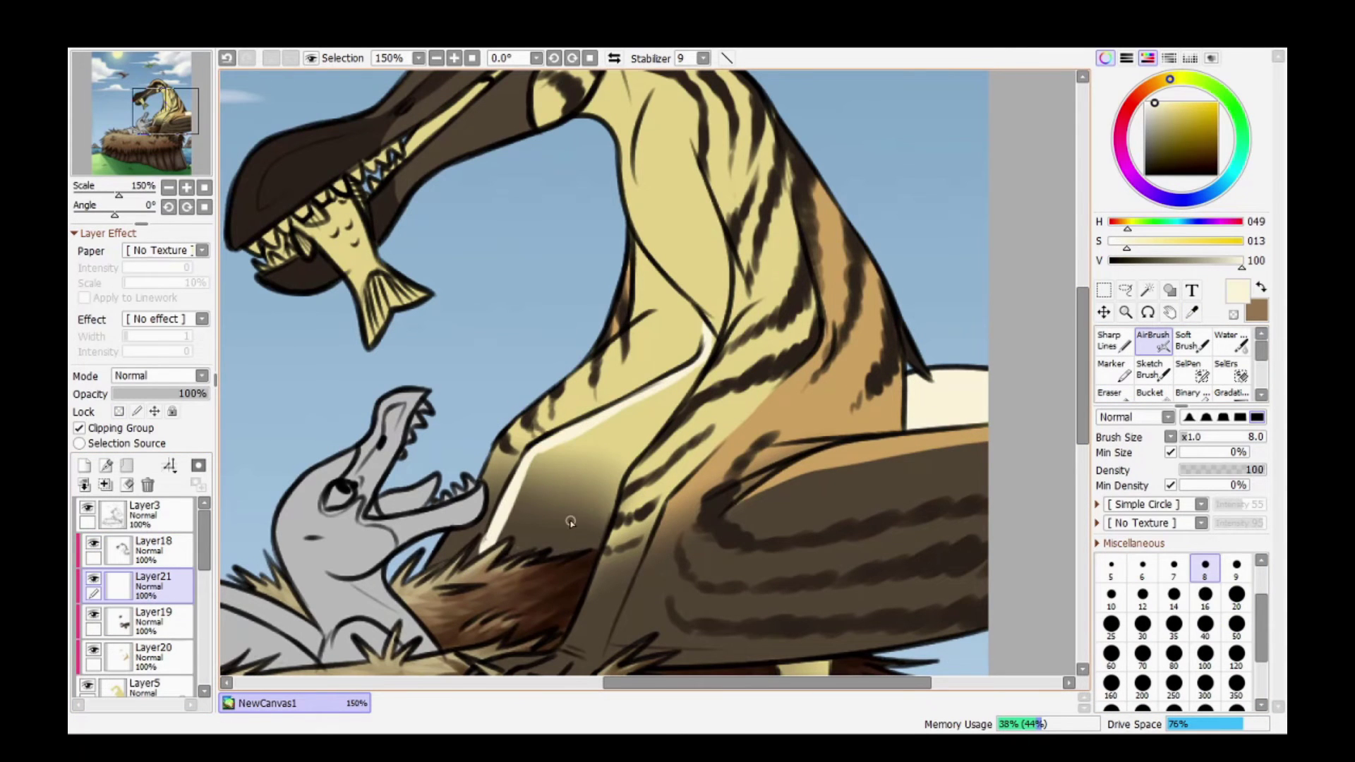
pyautogui.moveTo(616, 482); pyautogui.dragTo(536, 522)
# Airbrush pale cream on the adult's throat and front of the neck, add a crest highlight, and fill the claws at 5 px.
pyautogui.scroll(2, 621, 367)
pyautogui.moveTo(635, 314)
pyautogui.mouseDown()
pyautogui.moveTo(641, 263)
pyautogui.moveTo(600, 191)
pyautogui.mouseUp()
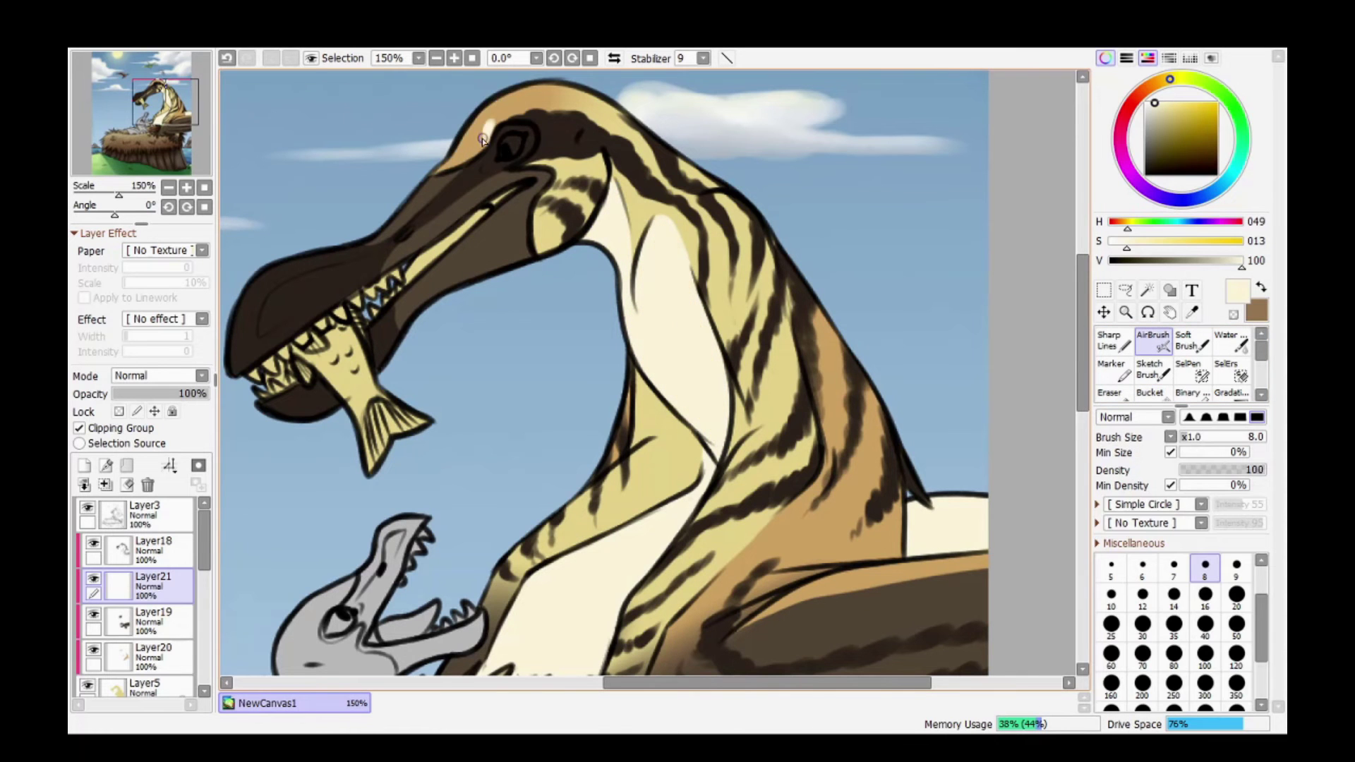
pyautogui.scroll(-5, 482, 139)
pyautogui.scroll(6, 564, 535)
pyautogui.scroll(-3, 1078, 447)
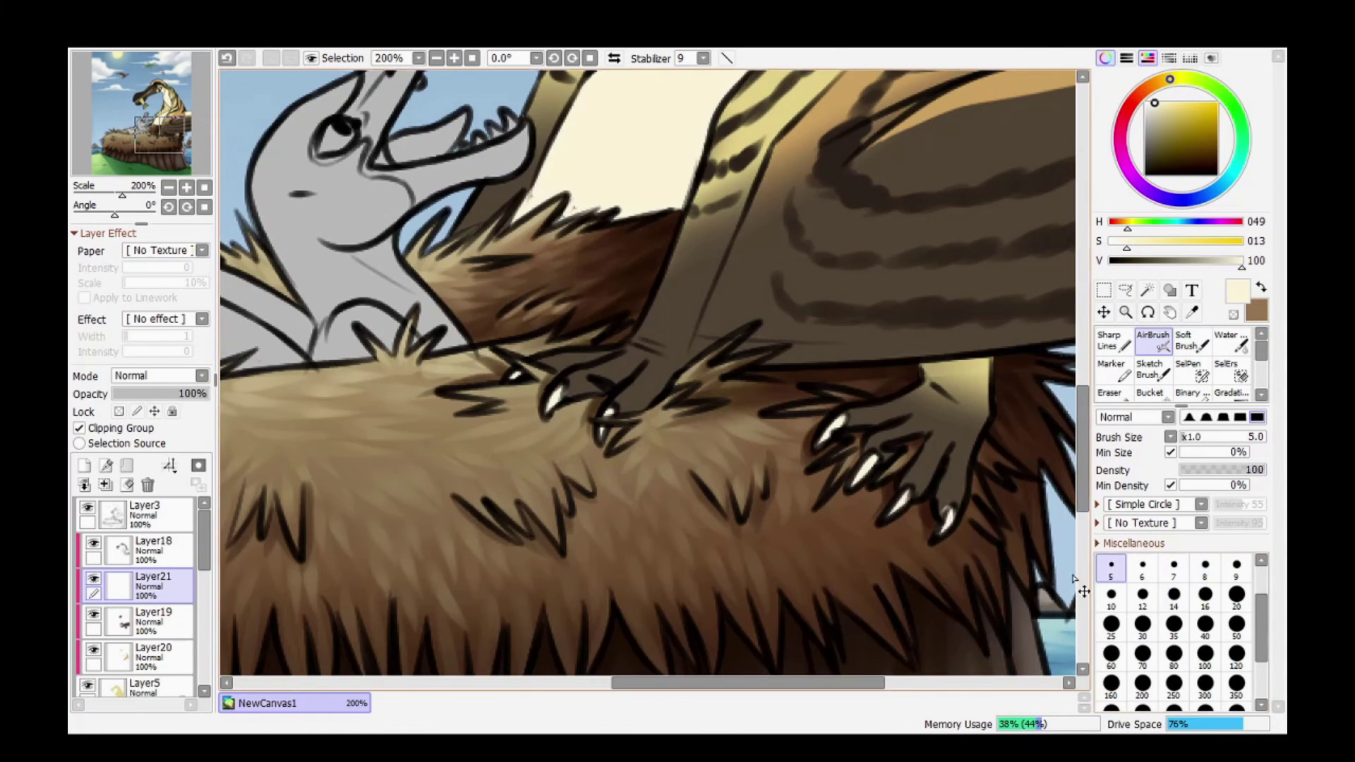
pyautogui.scroll(-5, 1008, 311)
pyautogui.scroll(5, 491, 317)
# On a new opacity-locked layer, paint a tan patch on the adult's upper snout and blend its rear end into the dark brown.
pyautogui.hotkey('ctrl', 'shift', 'n')
pyautogui.moveTo(493, 291); pyautogui.dragTo(469, 323)
pyautogui.press('e')
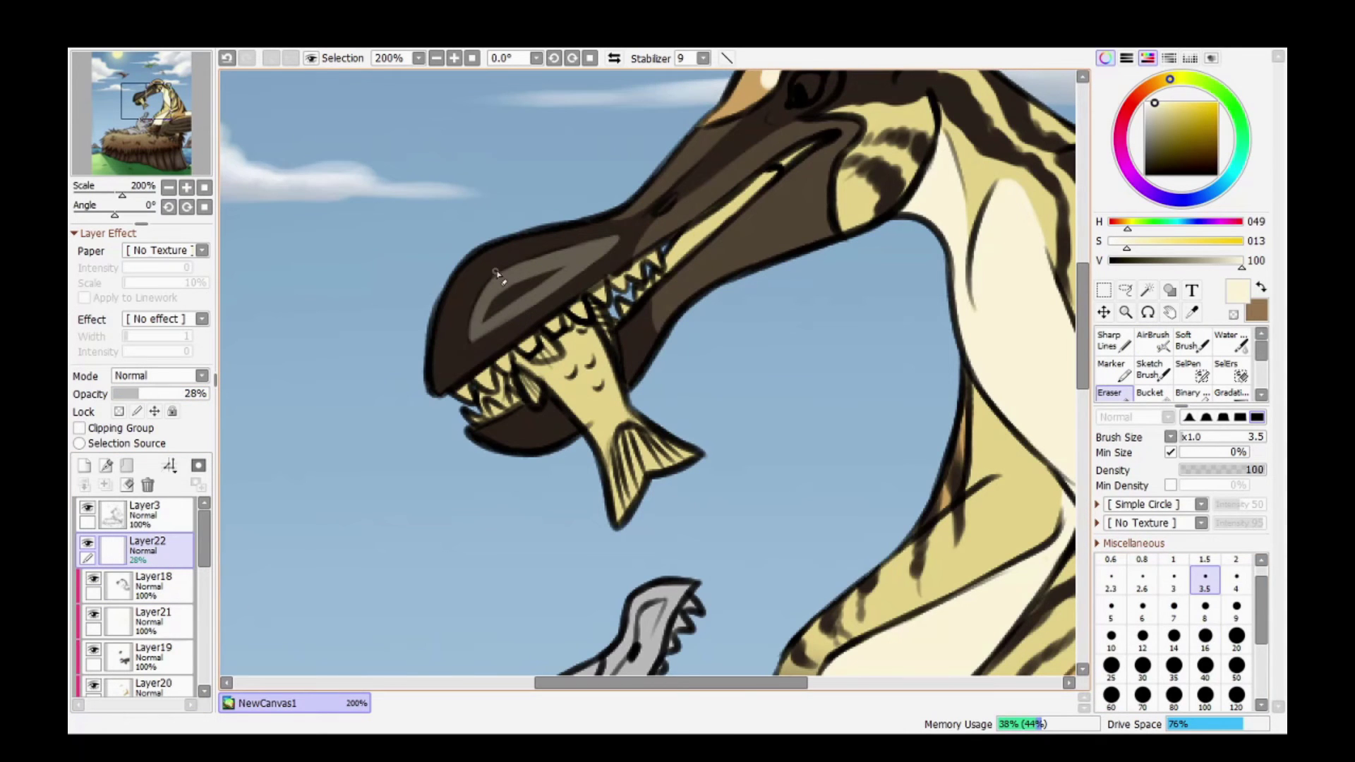
pyautogui.scroll(5, 565, 353)
pyautogui.scroll(-5, 564, 353)
pyautogui.moveTo(578, 360); pyautogui.dragTo(603, 352)
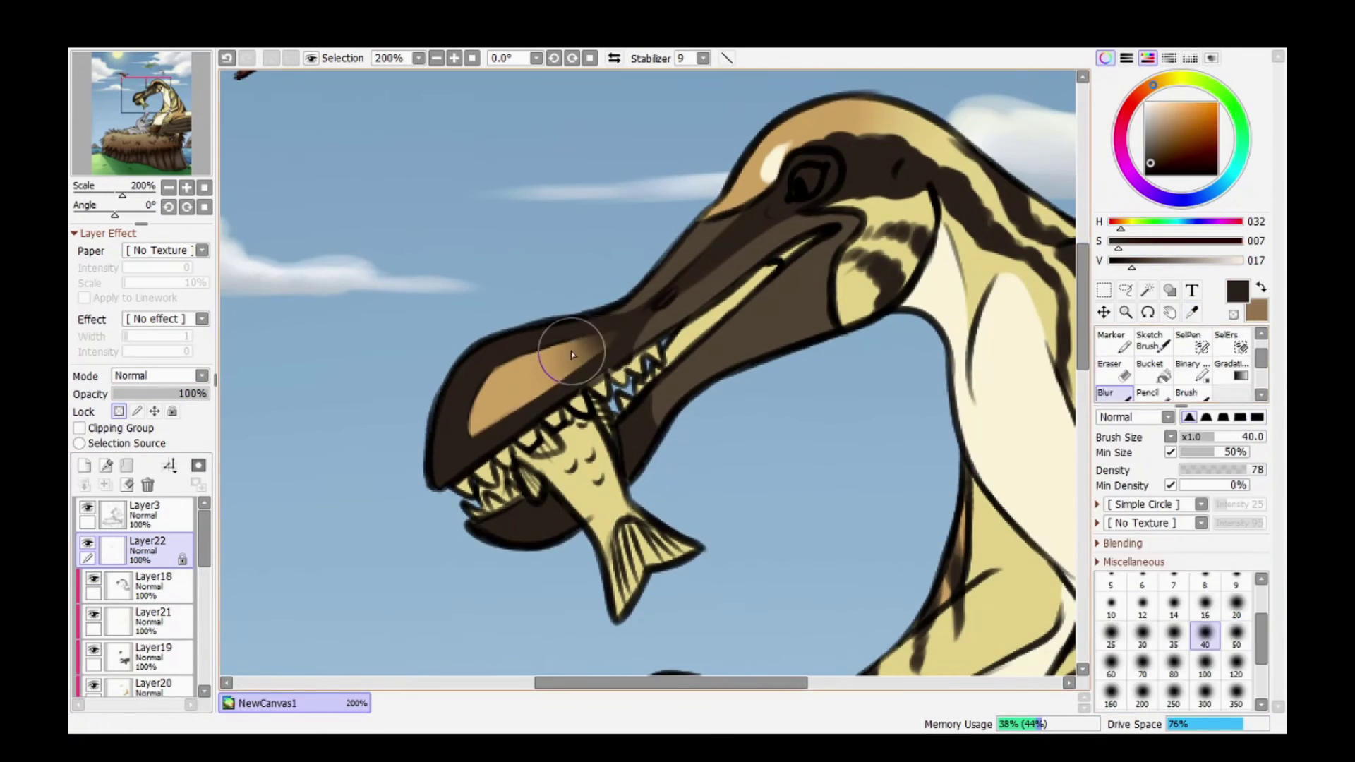
pyautogui.press('b')
# Group the adult's and hatchling's colour layers into separate folders and add a clipped layer above the hatchling's base colour.
pyautogui.press('z')
pyautogui.press('-')
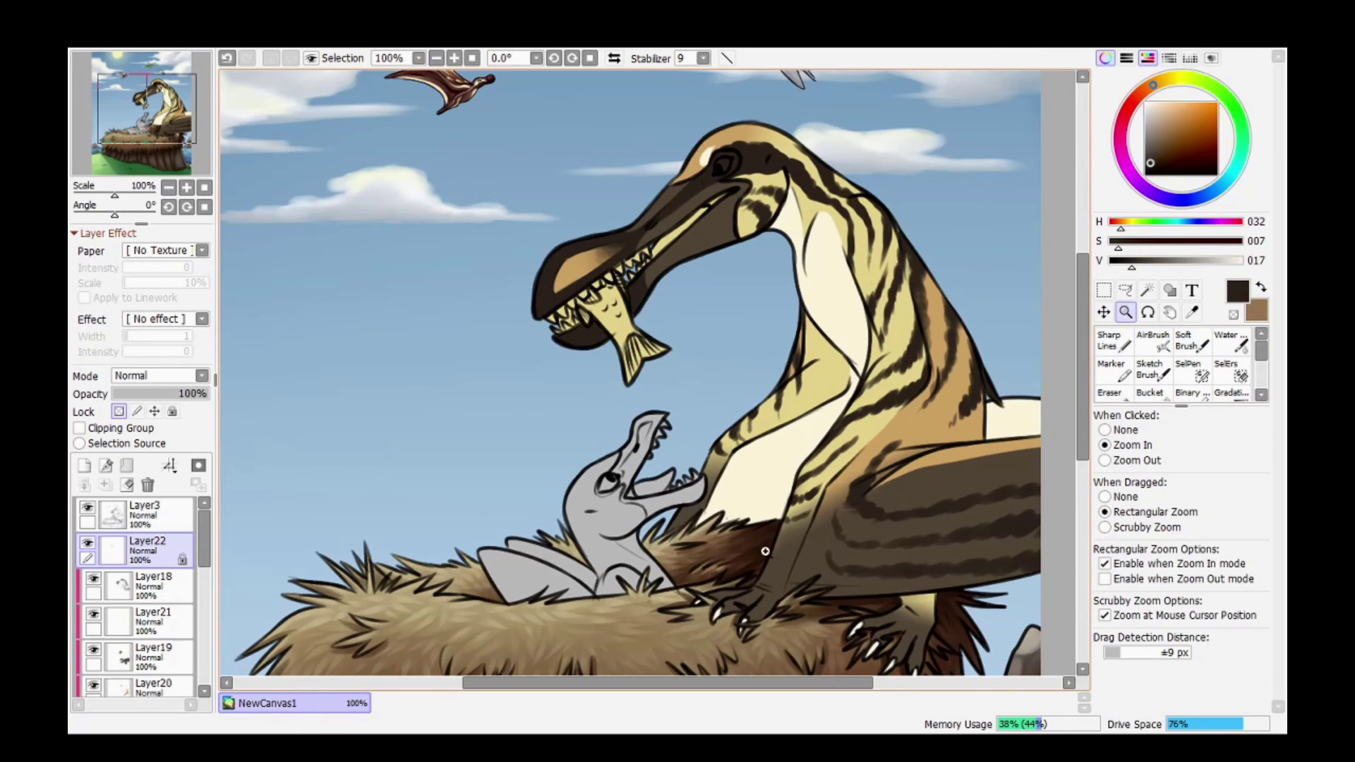
pyautogui.press('+')
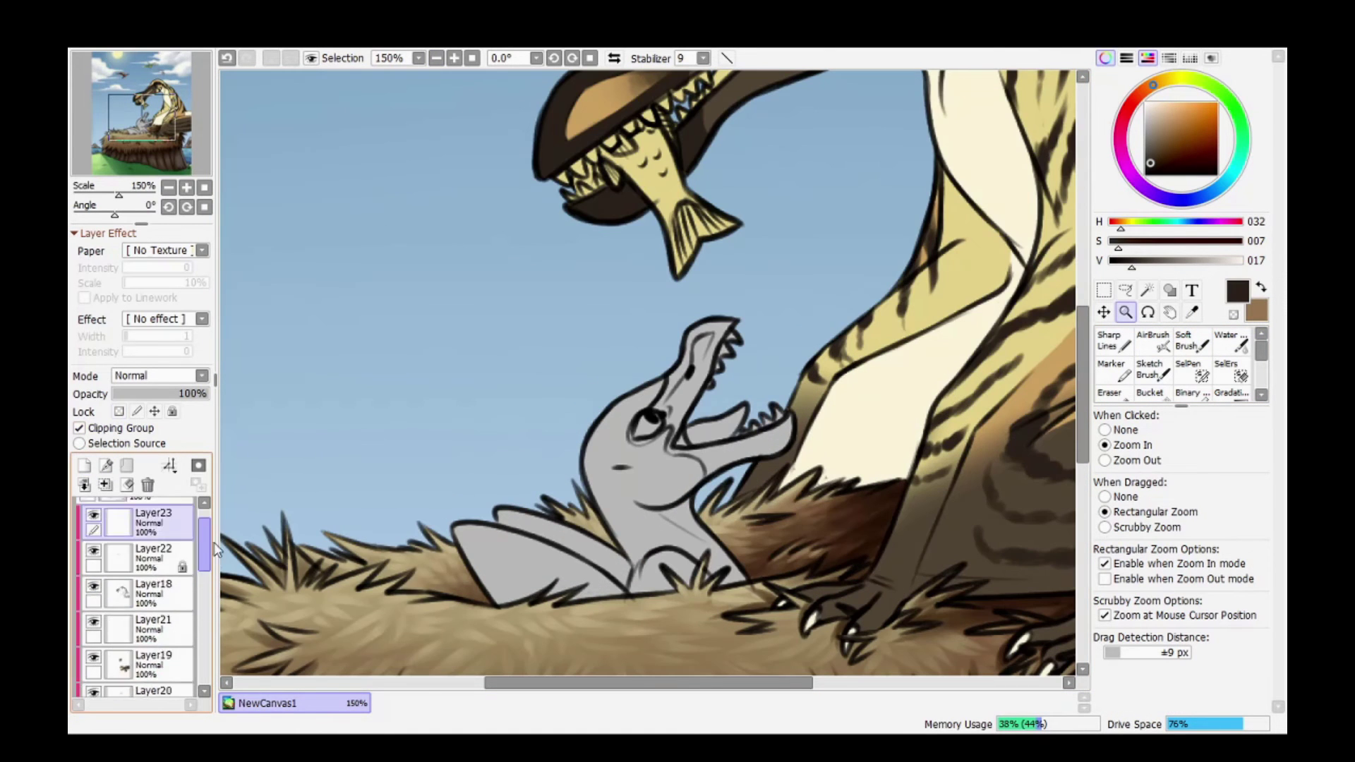
pyautogui.click(128, 564)
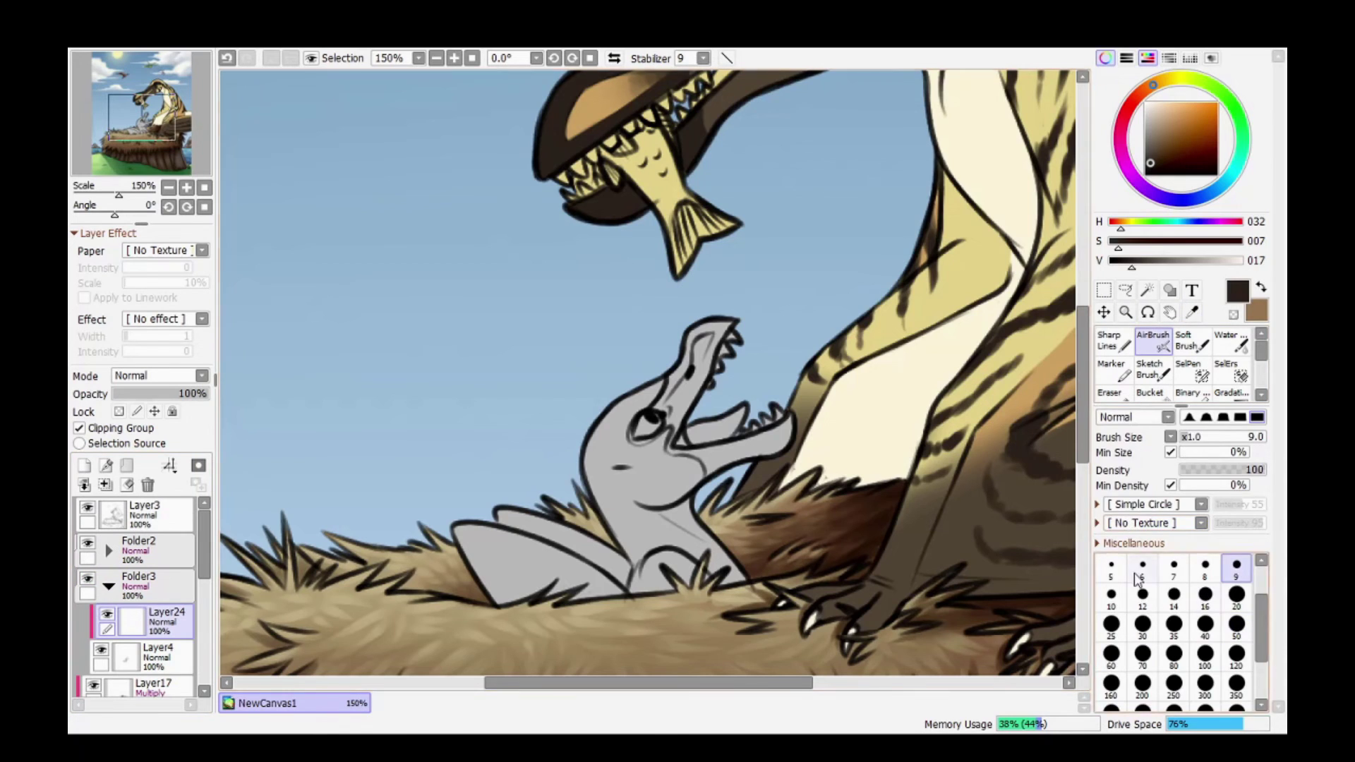
# Airbrush red markings on the hatchling's snout and jaw tip, and red stripes on its face, neck, limb and back at 9 px.
pyautogui.press('+')
pyautogui.moveTo(616, 425); pyautogui.dragTo(660, 373)
pyautogui.moveTo(742, 247); pyautogui.dragTo(791, 218)
pyautogui.moveTo(868, 424); pyautogui.dragTo(917, 456)
pyautogui.press('z')
pyautogui.press('-')
pyautogui.press('-')
pyautogui.click(635, 380)
pyautogui.scroll(2, 651, 442)
pyautogui.moveTo(621, 396)
pyautogui.mouseDown()
pyautogui.moveTo(635, 459)
pyautogui.moveTo(690, 483)
pyautogui.mouseUp()
pyautogui.scroll(5, 635, 423)
pyautogui.scroll(-4, 635, 423)
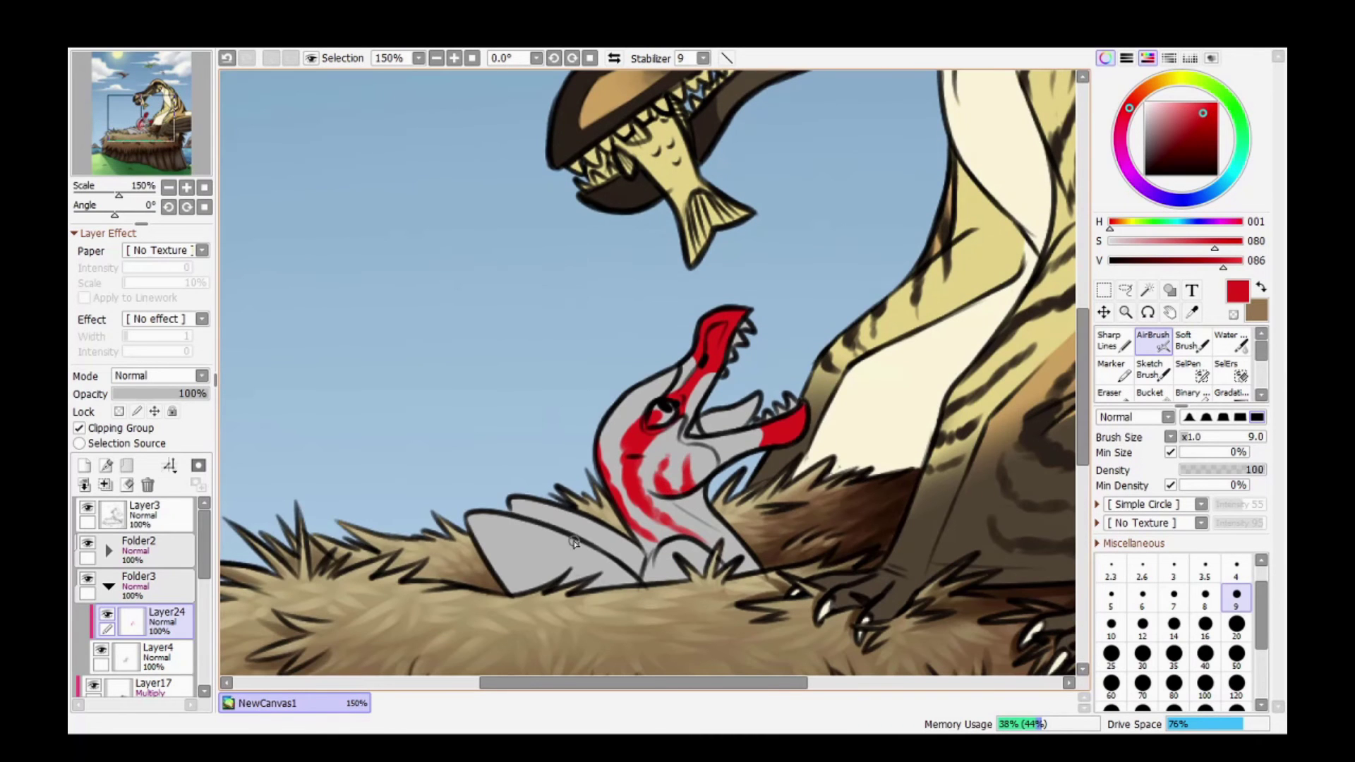
pyautogui.scroll(-2, 739, 583)
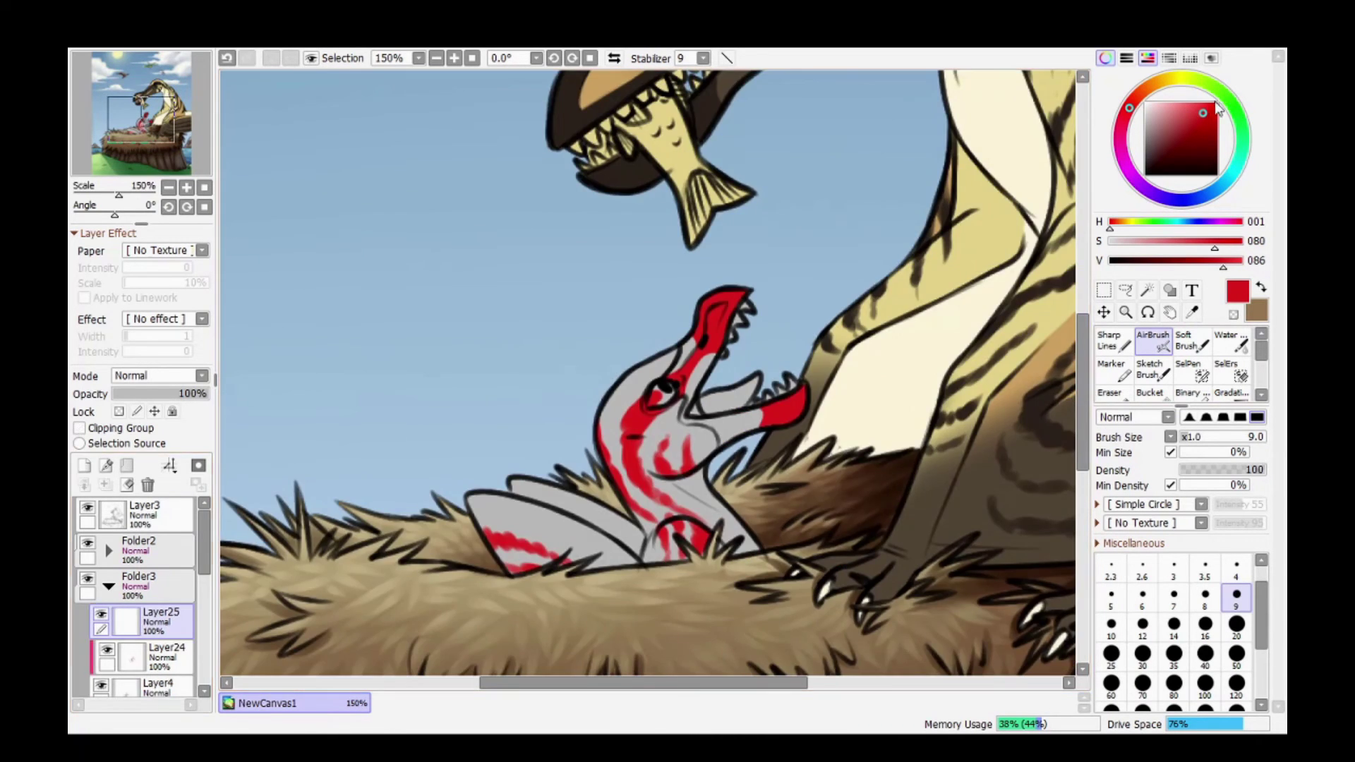
# On a new layer, airbrush bright green on the hatchling's snout patch, crown and along the upper edge of its back at 7 px.
pyautogui.click(84, 466)
pyautogui.click(1226, 97)
pyautogui.click(1174, 598)
pyautogui.moveTo(712, 314); pyautogui.dragTo(717, 330)
pyautogui.moveTo(662, 374); pyautogui.dragTo(624, 402)
pyautogui.scroll(-2, 664, 499)
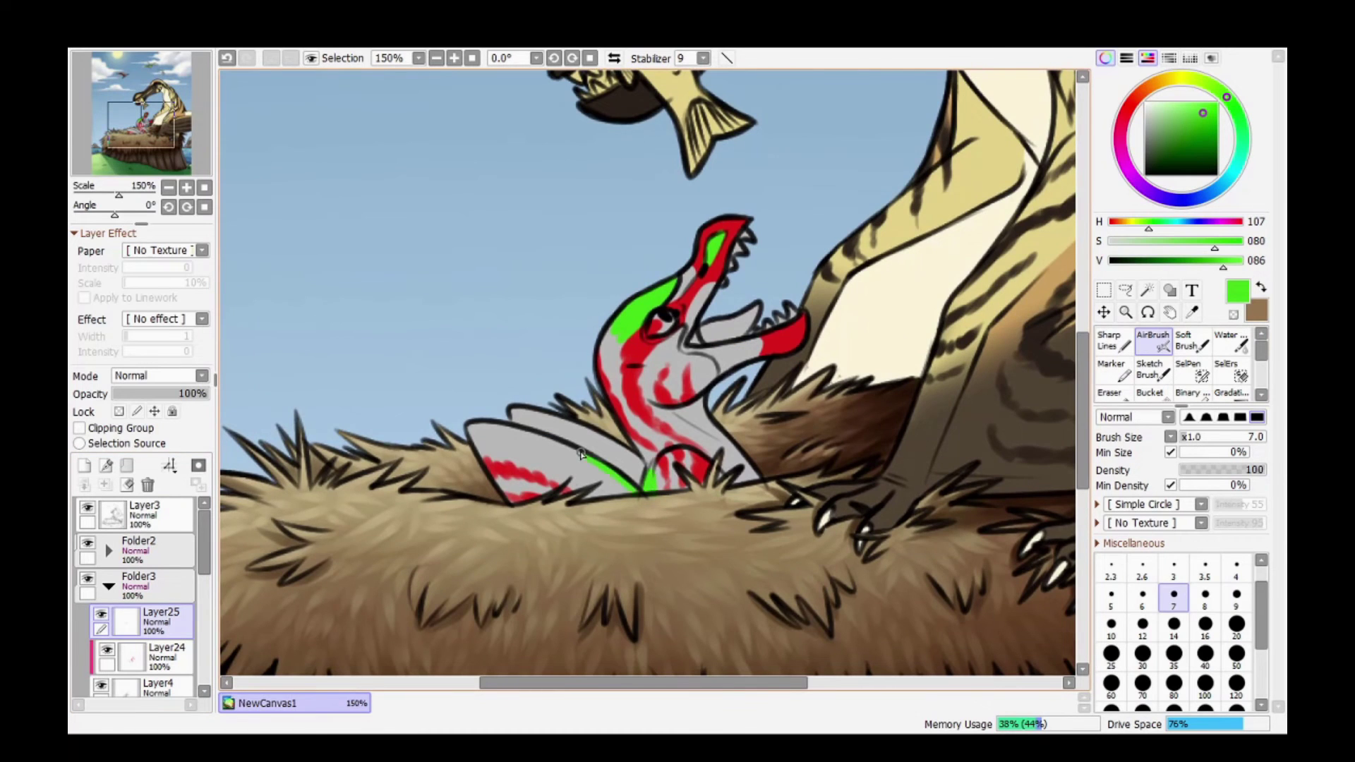
pyautogui.moveTo(581, 454); pyautogui.dragTo(480, 431)
pyautogui.scroll(3, 635, 424)
# On a new clipped layer below the red stripes, airbrush dark red over the hatchling's jaws and lower back at 14 px.
pyautogui.click(84, 465)
pyautogui.click(1129, 107)
pyautogui.click(1203, 136)
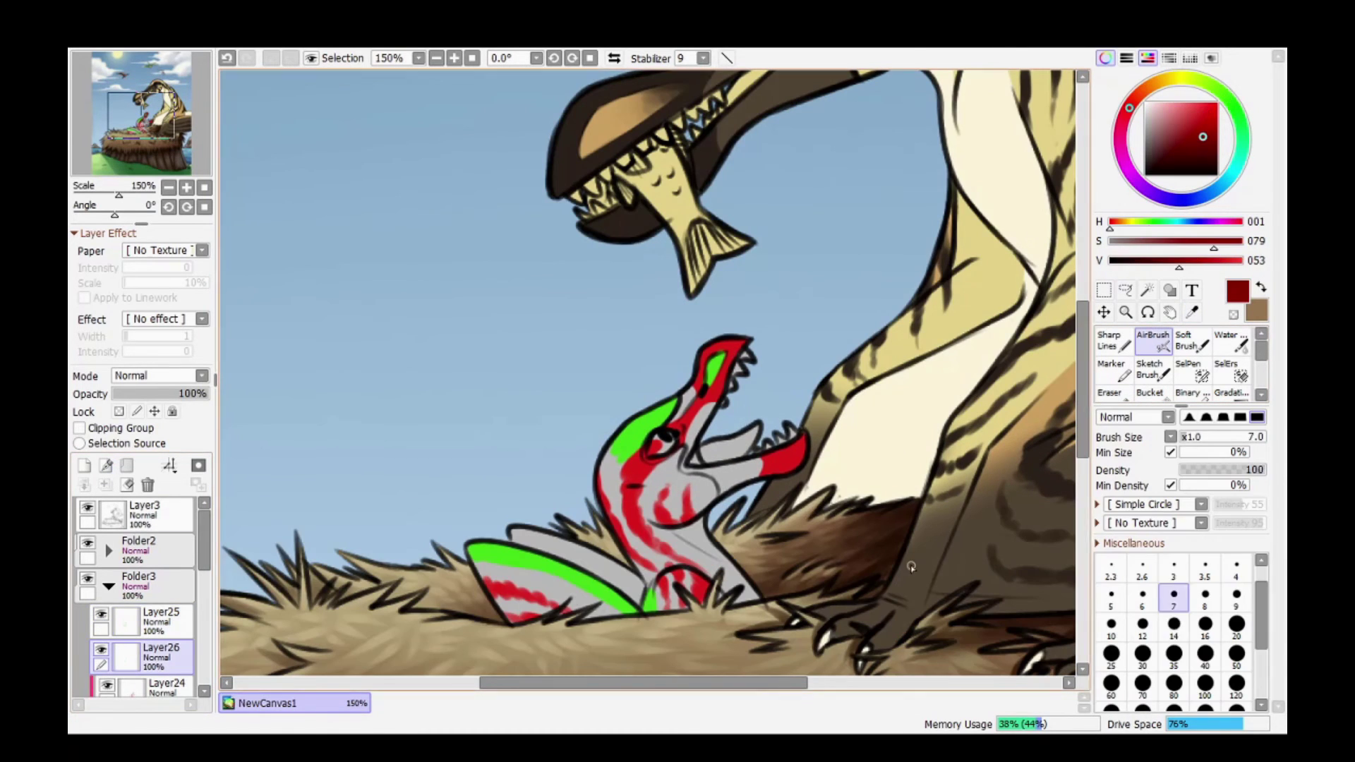
pyautogui.click(1174, 628)
pyautogui.moveTo(141, 656); pyautogui.dragTo(141, 695)
pyautogui.click(79, 428)
pyautogui.moveTo(487, 579); pyautogui.dragTo(599, 626)
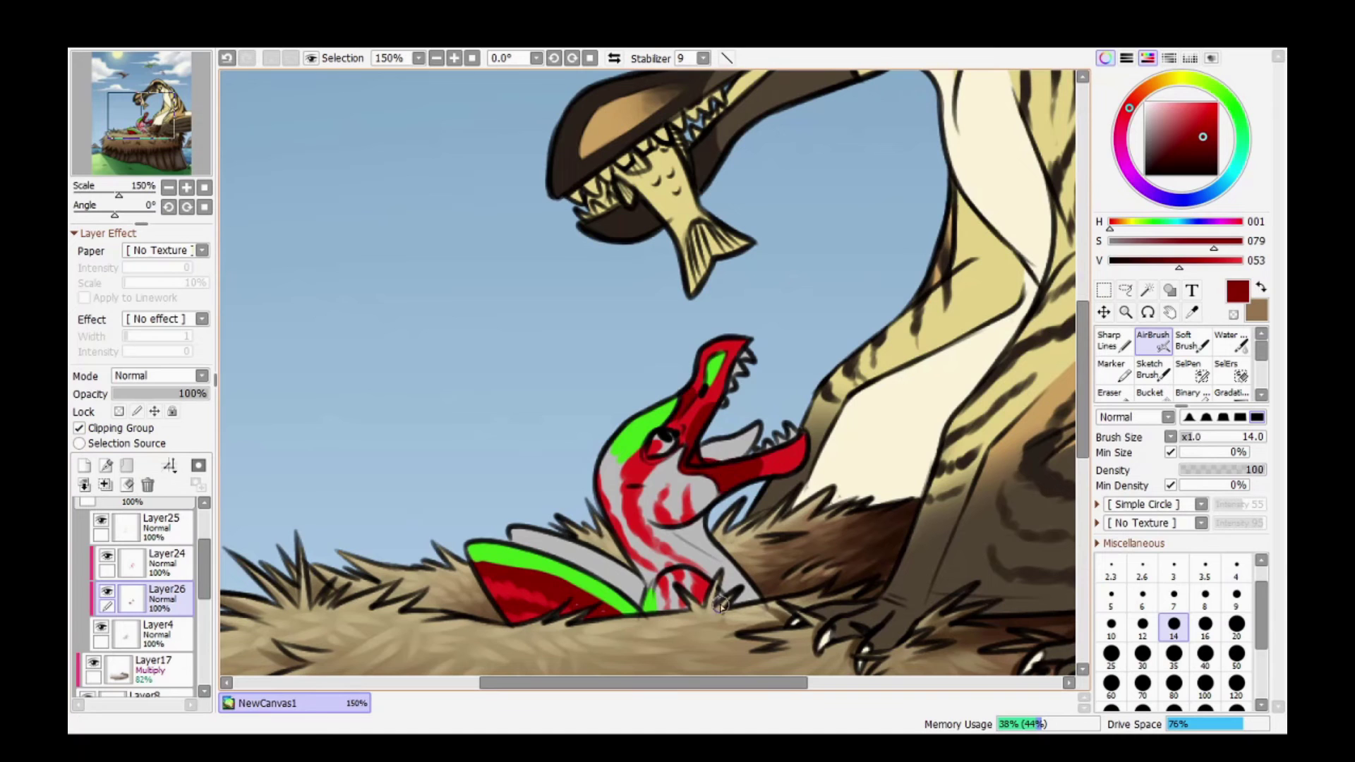
# On a new clipped layer on top, airbrush a white crown highlight and white areas on the hatchling's throat and far side.
pyautogui.click(84, 466)
pyautogui.click(1145, 103)
pyautogui.moveTo(141, 593); pyautogui.dragTo(141, 520)
pyautogui.click(1205, 597)
pyautogui.scroll(3, 643, 561)
pyautogui.moveTo(648, 551); pyautogui.dragTo(643, 561)
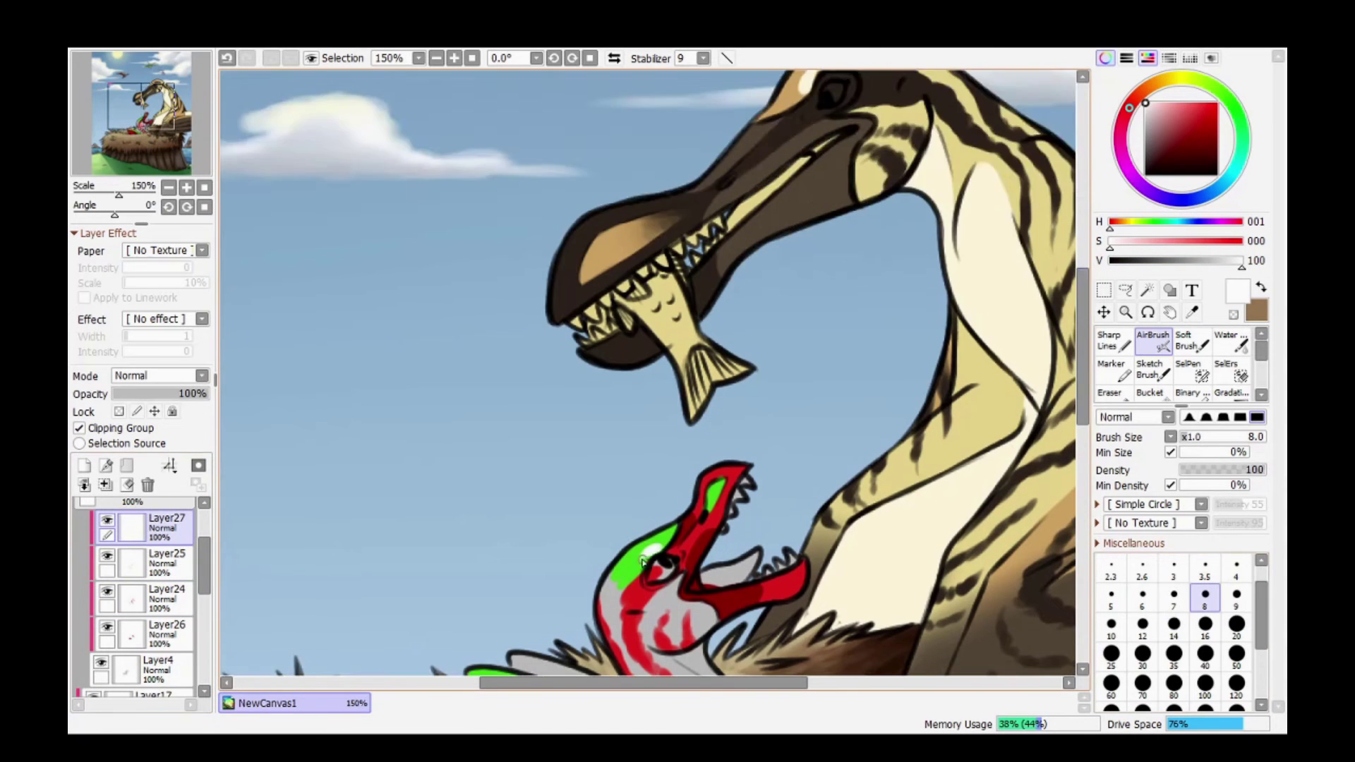
pyautogui.scroll(-5, 642, 561)
pyautogui.scroll(1, 642, 423)
# Recolour the hatchling's body in tan and brown and its red stripes in dark maroon on opacity-locked layers at 120 px.
pyautogui.click(1236, 683)
pyautogui.click(142, 634)
pyautogui.click(119, 411)
pyautogui.moveTo(635, 437)
pyautogui.mouseDown()
pyautogui.moveTo(671, 508)
pyautogui.moveTo(720, 409)
pyautogui.mouseUp()
pyautogui.click(1177, 128)
pyautogui.click(141, 598)
pyautogui.moveTo(536, 452); pyautogui.dragTo(574, 357)
# Recolour the hatchling's bright green markings to mint green on their opacity-locked layer.
pyautogui.click(1178, 113)
pyautogui.click(141, 562)
pyautogui.moveTo(537, 522); pyautogui.dragTo(712, 331)
pyautogui.moveTo(1195, 262); pyautogui.dragTo(1223, 262)
pyautogui.moveTo(551, 522); pyautogui.dragTo(705, 395)
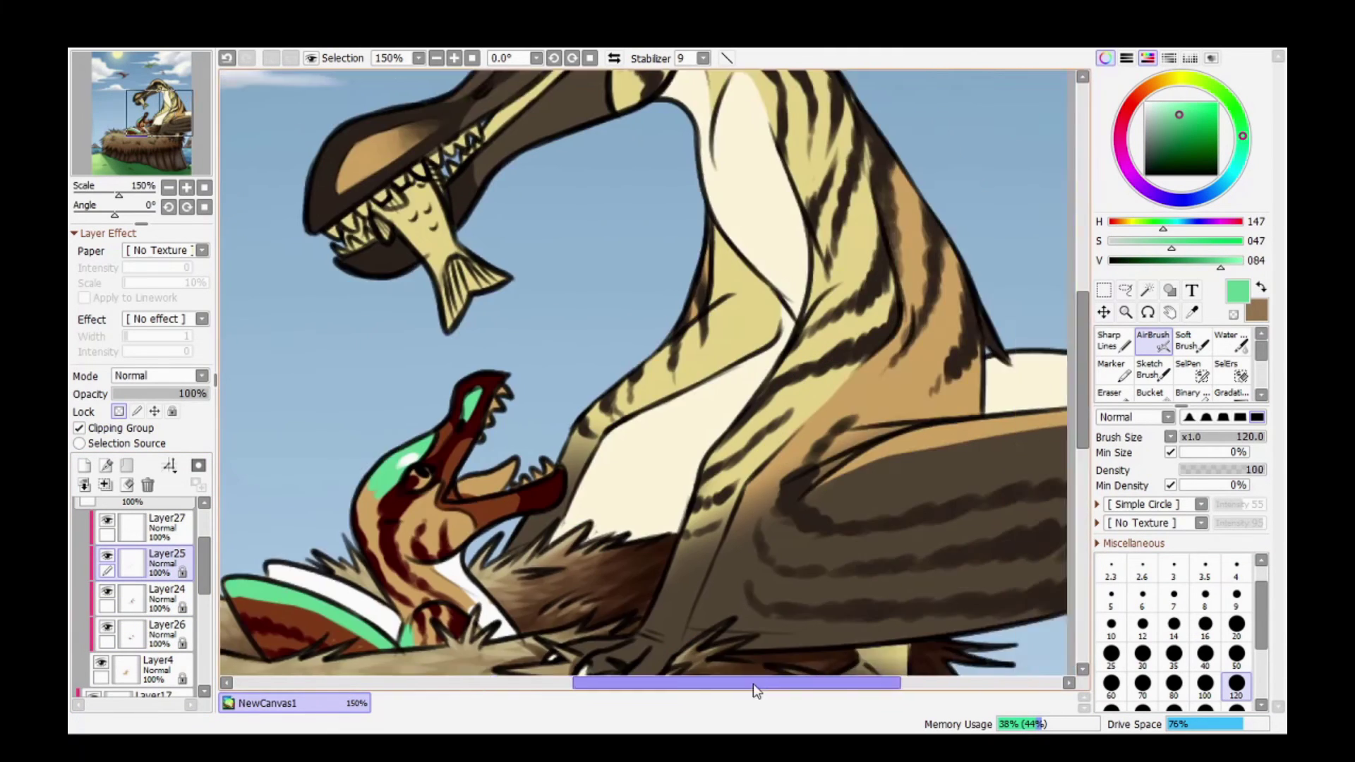
pyautogui.scroll(2, 643, 423)
# Tint the hatchling's white throat and far-side areas pale green on their opacity-locked layer.
pyautogui.click(141, 527)
pyautogui.click(1223, 94)
pyautogui.click(1155, 103)
pyautogui.moveTo(494, 572); pyautogui.dragTo(766, 652)
# On a new clipped opacity-locked layer, colour the hatchling's teeth off-white, tongue pink and eye light green at 8 px.
pyautogui.click(1205, 598)
pyautogui.click(84, 465)
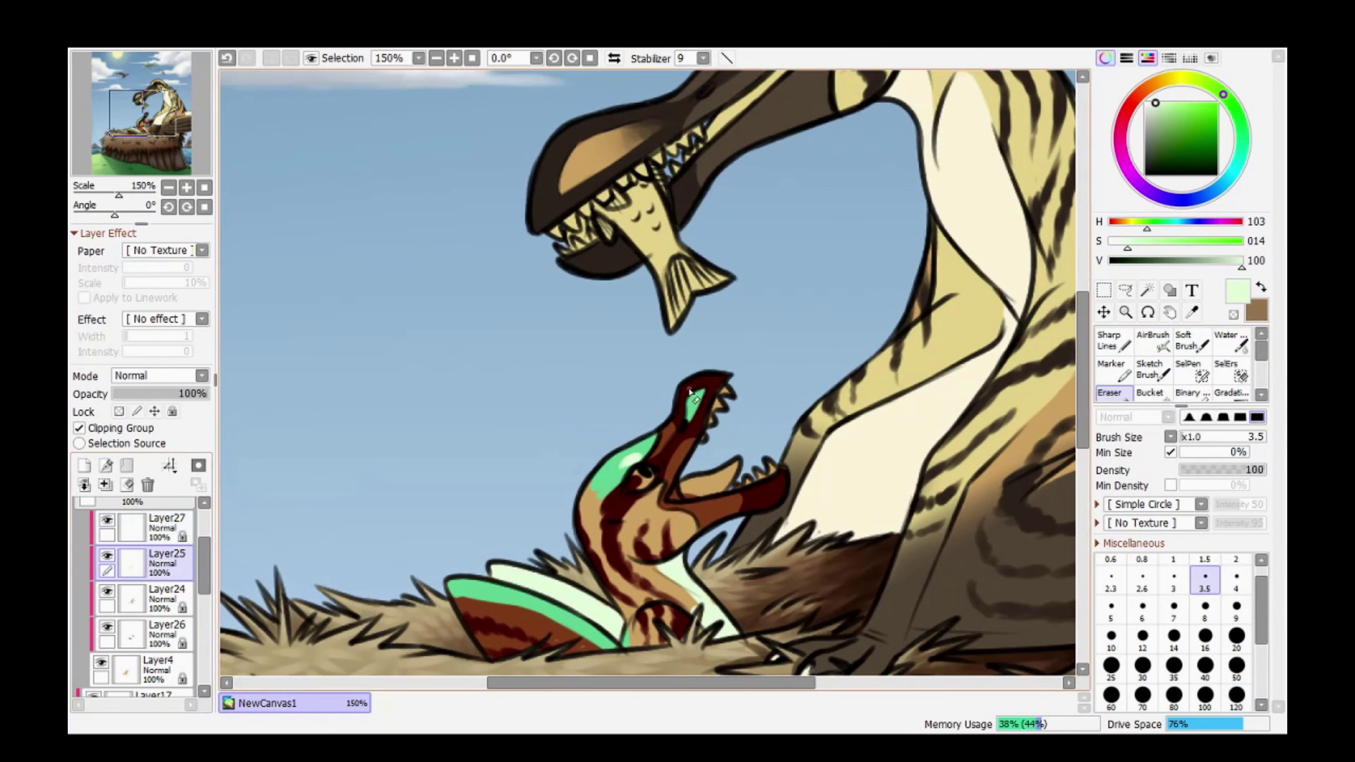
pyautogui.click(1191, 103)
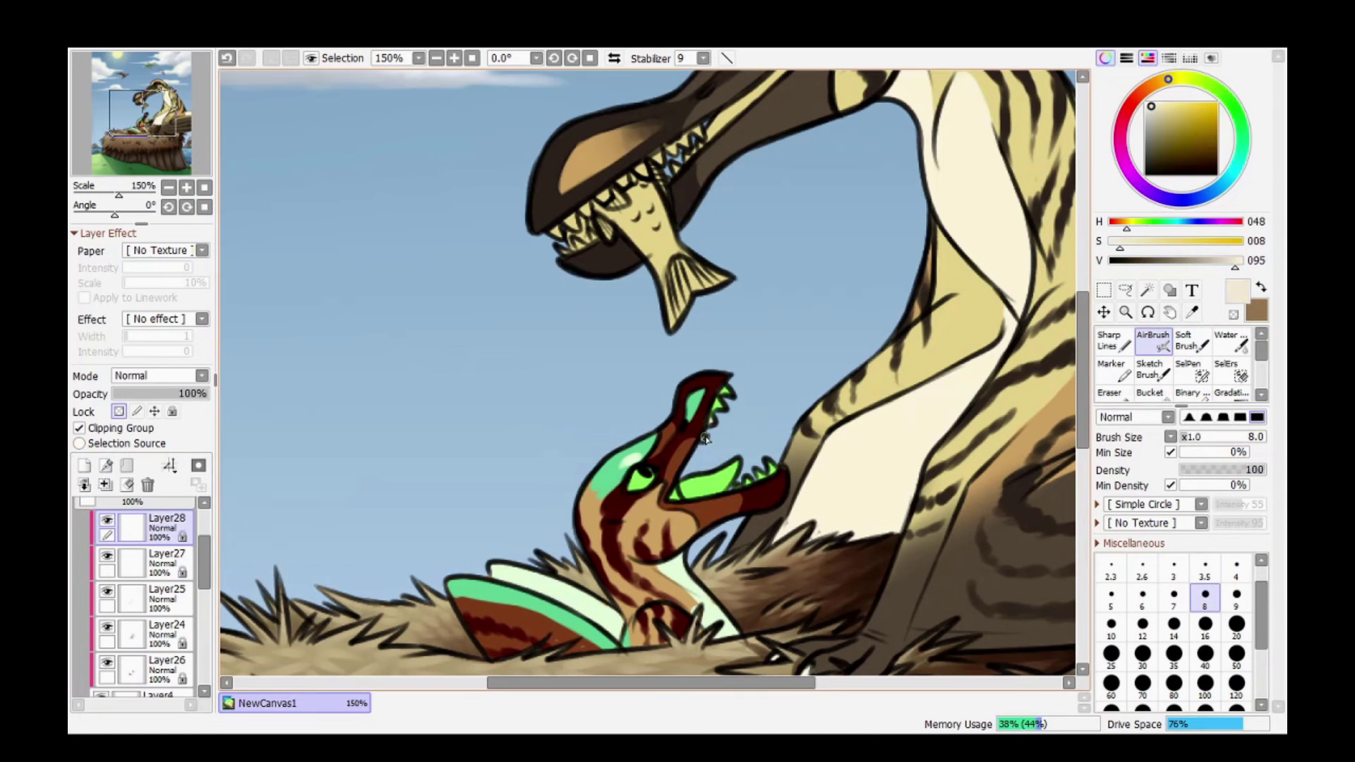
pyautogui.click(119, 412)
pyautogui.click(1134, 99)
pyautogui.click(1173, 120)
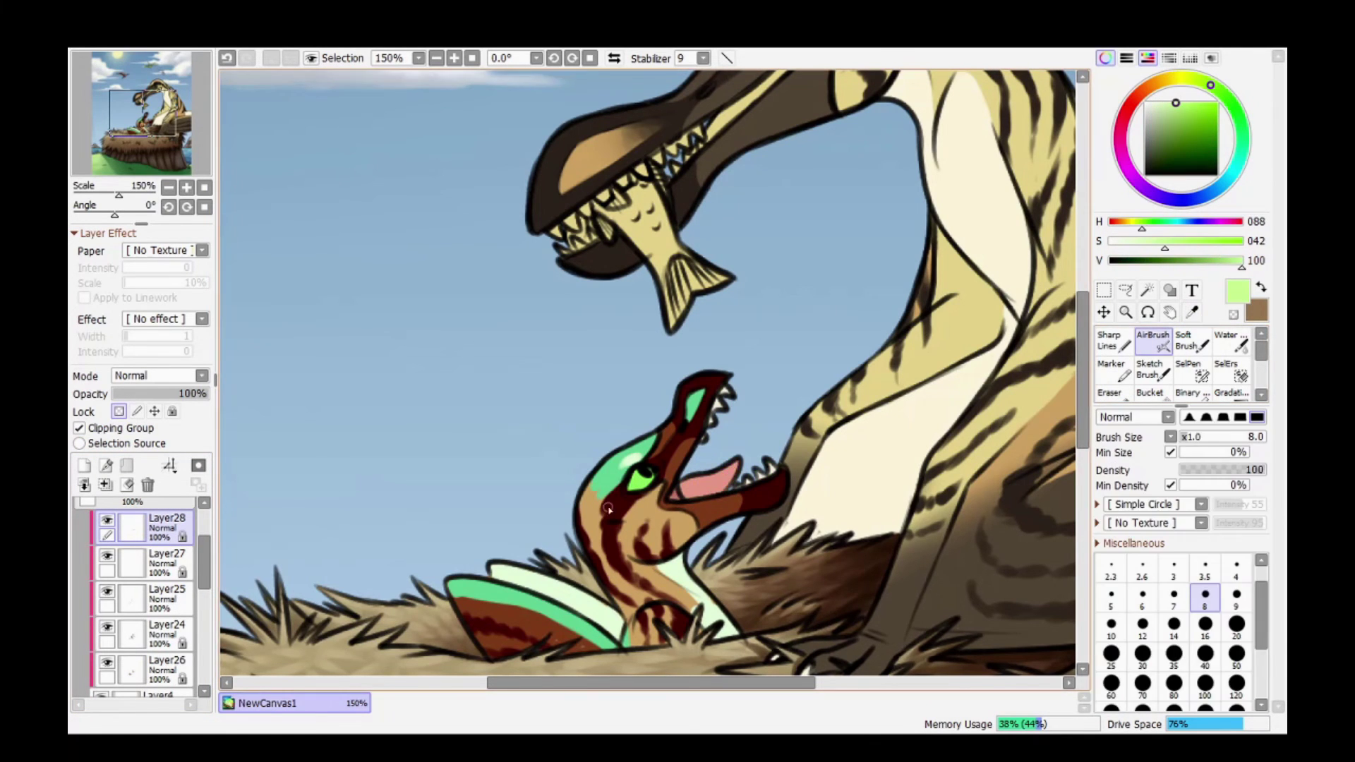
pyautogui.scroll(3, 719, 473)
pyautogui.click(1125, 312)
pyautogui.click(1211, 86)
# On a new clipped layer above the adult's base colour, airbrush bright green over its teeth and the inside of its mouth.
pyautogui.scroll(-5, 648, 374)
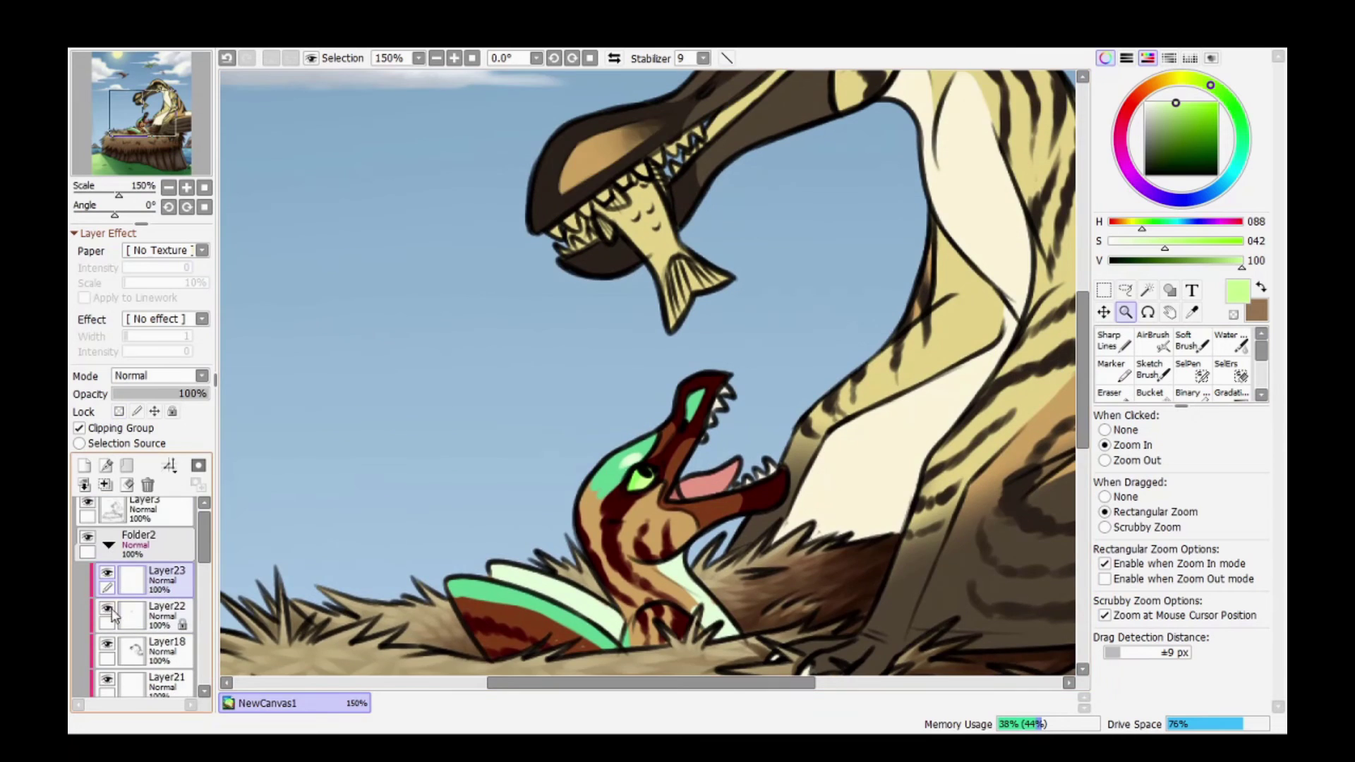
pyautogui.scroll(5, 648, 374)
pyautogui.click(1153, 340)
pyautogui.click(84, 465)
pyautogui.click(1196, 240)
pyautogui.moveTo(812, 212); pyautogui.dragTo(650, 358)
# On a new clipped layer, outline the fish in dark green with the AirBrush and fill its body with the Bucket.
pyautogui.click(84, 466)
pyautogui.click(1193, 150)
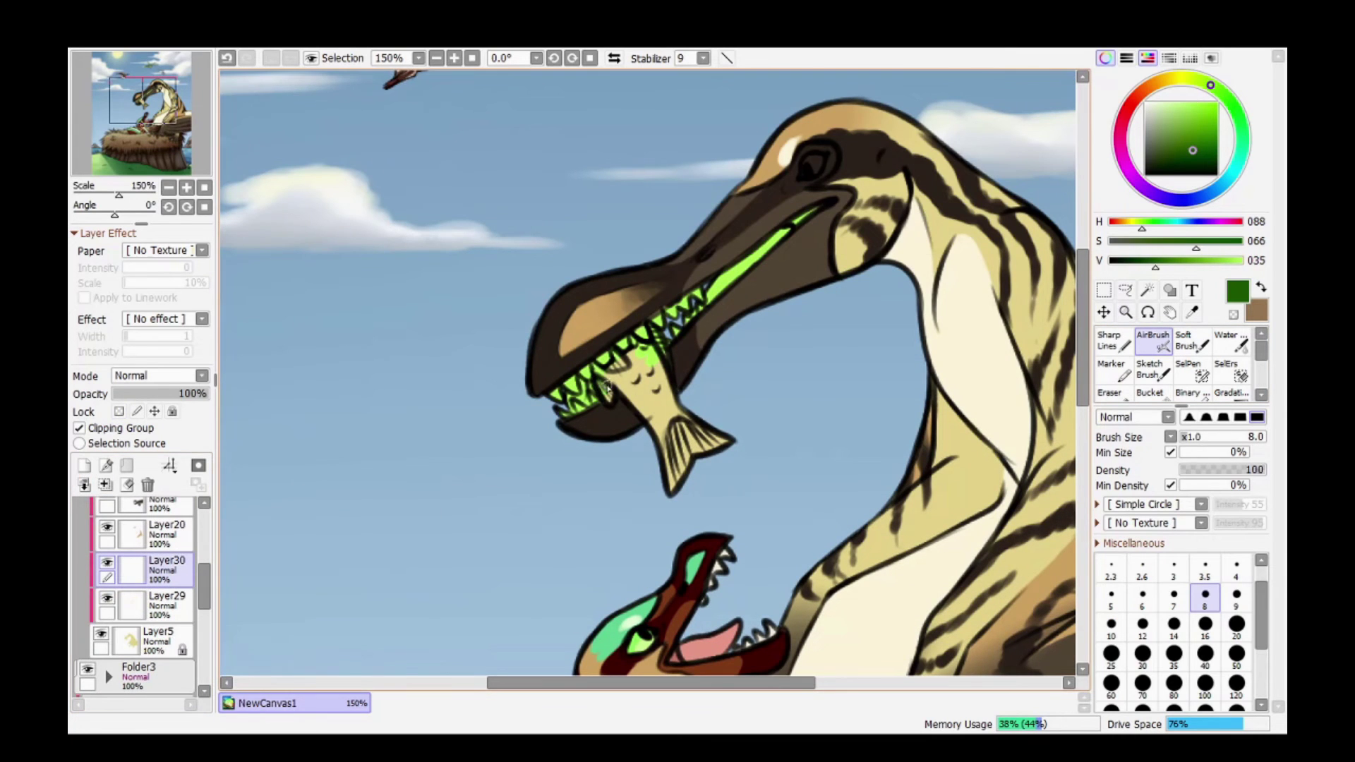
pyautogui.moveTo(600, 403); pyautogui.dragTo(618, 360)
pyautogui.click(1149, 393)
pyautogui.click(657, 423)
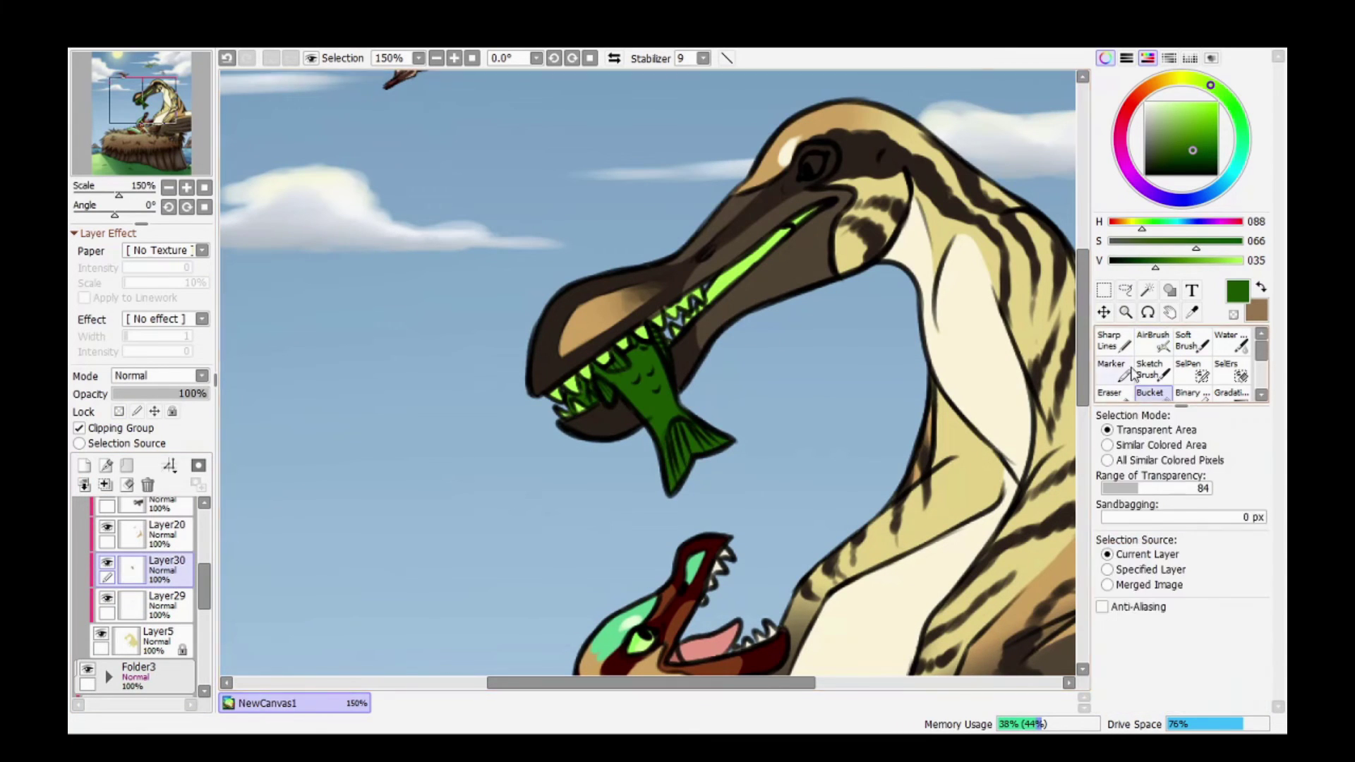
# Erase overlapping colour along the adult's teeth and mouth line.
pyautogui.click(1152, 340)
pyautogui.scroll(3, 141, 564)
pyautogui.click(166, 515)
pyautogui.click(1109, 392)
pyautogui.moveTo(564, 402)
pyautogui.mouseDown()
pyautogui.moveTo(706, 297)
pyautogui.moveTo(770, 283)
pyautogui.mouseUp()
# Recolour the adult's mouth interior pink, its teeth off-white and the fish slate blue on opacity-locked layers.
pyautogui.click(167, 684)
pyautogui.click(119, 411)
pyautogui.click(1152, 341)
pyautogui.click(1172, 109)
pyautogui.click(1236, 637)
pyautogui.click(1150, 393)
# Paint the adult's eye pink with a white highlight on new layers, and erase the pupil from the linework layer.
pyautogui.click(1204, 598)
pyautogui.click(1121, 129)
pyautogui.click(84, 465)
pyautogui.moveTo(805, 160); pyautogui.dragTo(813, 168)
pyautogui.click(1145, 103)
pyautogui.click(84, 465)
pyautogui.click(1205, 569)
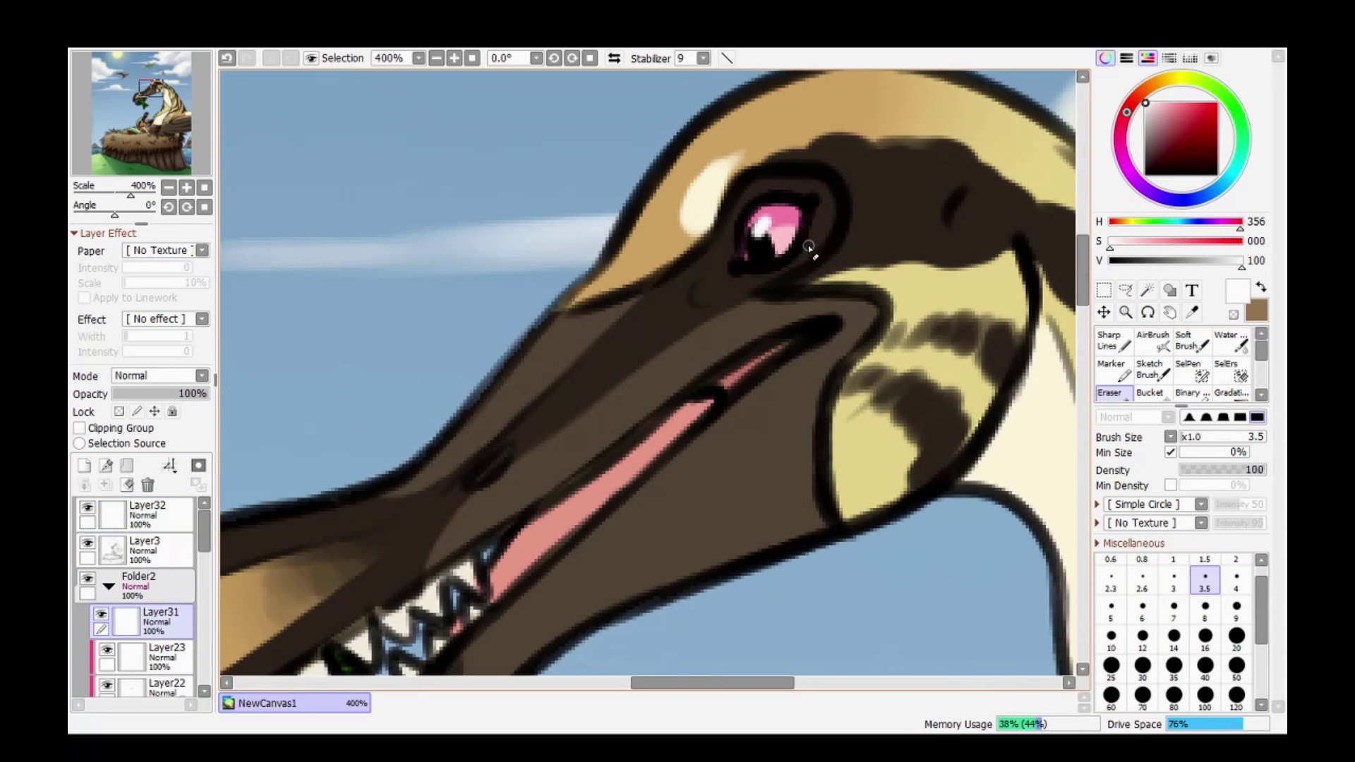
pyautogui.click(113, 549)
pyautogui.moveTo(749, 244); pyautogui.dragTo(755, 254)
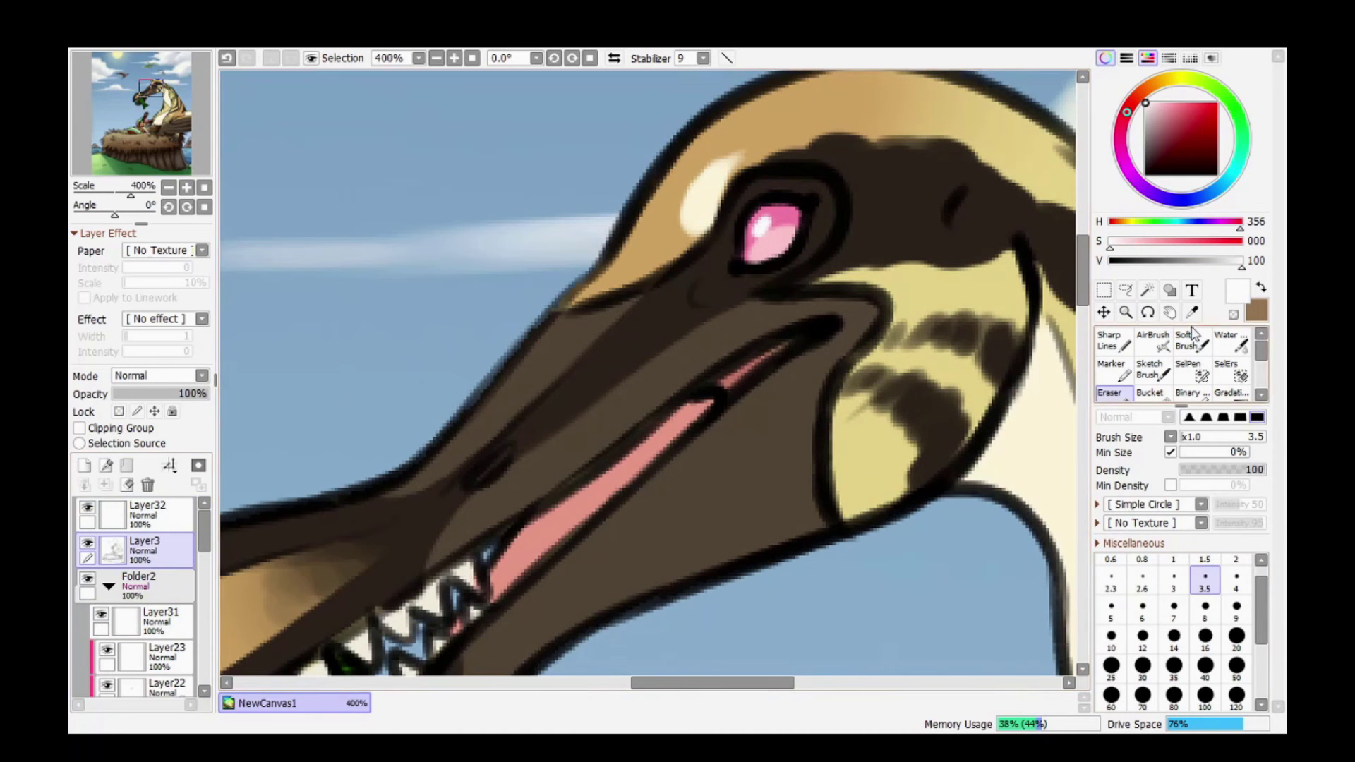
# On a new clipped layer, paint the fish's fins and tail light grey with the AirBrush at size 8.
pyautogui.click(1125, 312)
pyautogui.hotkey('ctrl', '-')
pyautogui.moveTo(465, 309); pyautogui.dragTo(785, 536)
pyautogui.click(1149, 115)
pyautogui.click(1152, 340)
pyautogui.click(168, 607)
pyautogui.click(79, 427)
pyautogui.moveTo(536, 458); pyautogui.dragTo(621, 565)
pyautogui.click(1205, 624)
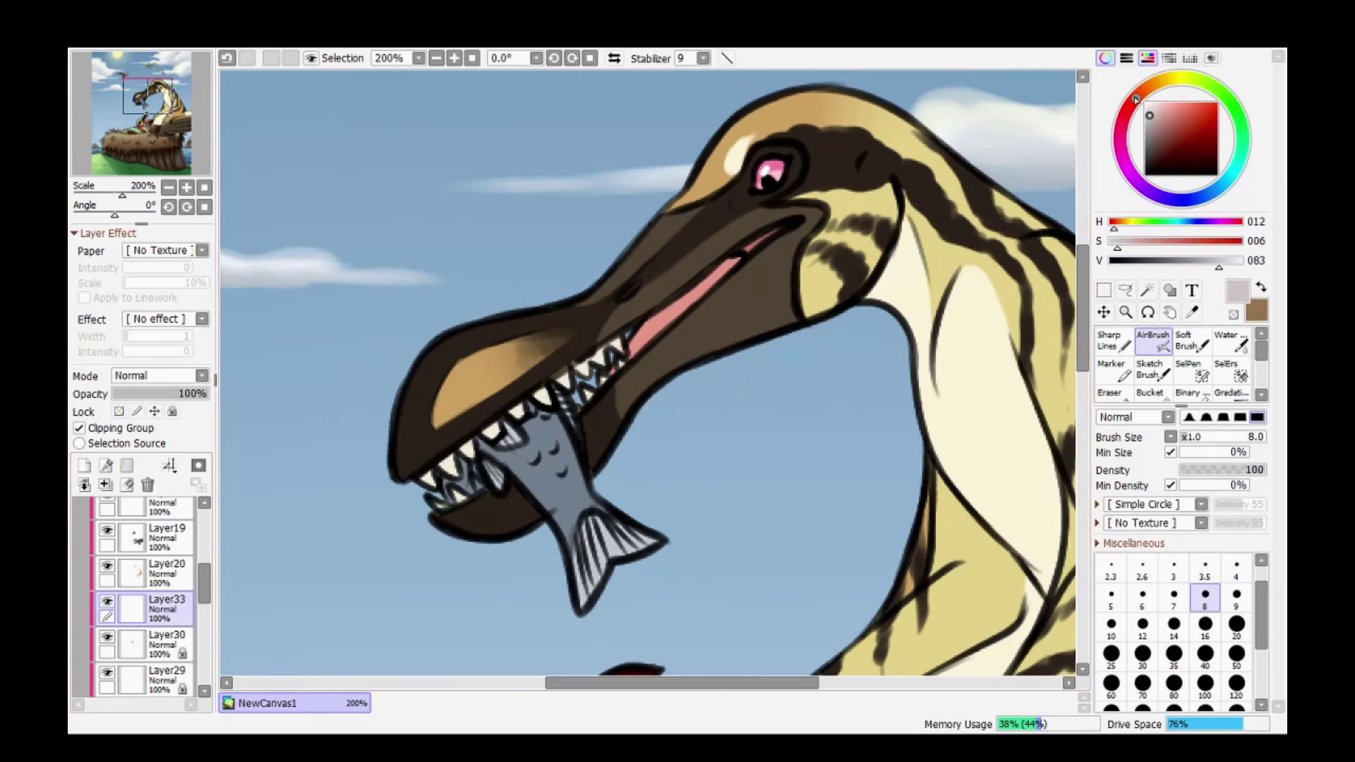
# Paint dark red bite marks where the adult's teeth grip the fish and erase the excess.
pyautogui.click(1175, 120)
pyautogui.click(1192, 340)
pyautogui.click(84, 465)
pyautogui.click(79, 428)
pyautogui.moveTo(494, 431)
pyautogui.mouseDown()
pyautogui.moveTo(536, 424)
pyautogui.moveTo(544, 441)
pyautogui.mouseUp()
pyautogui.click(1175, 140)
pyautogui.click(1110, 393)
pyautogui.scroll(-5, 511, 397)
pyautogui.click(1192, 340)
pyautogui.click(1110, 392)
# On a new clipped layer, block in bright red shadow areas on the adult's face and neck with the size 8 AirBrush.
pyautogui.click(1126, 312)
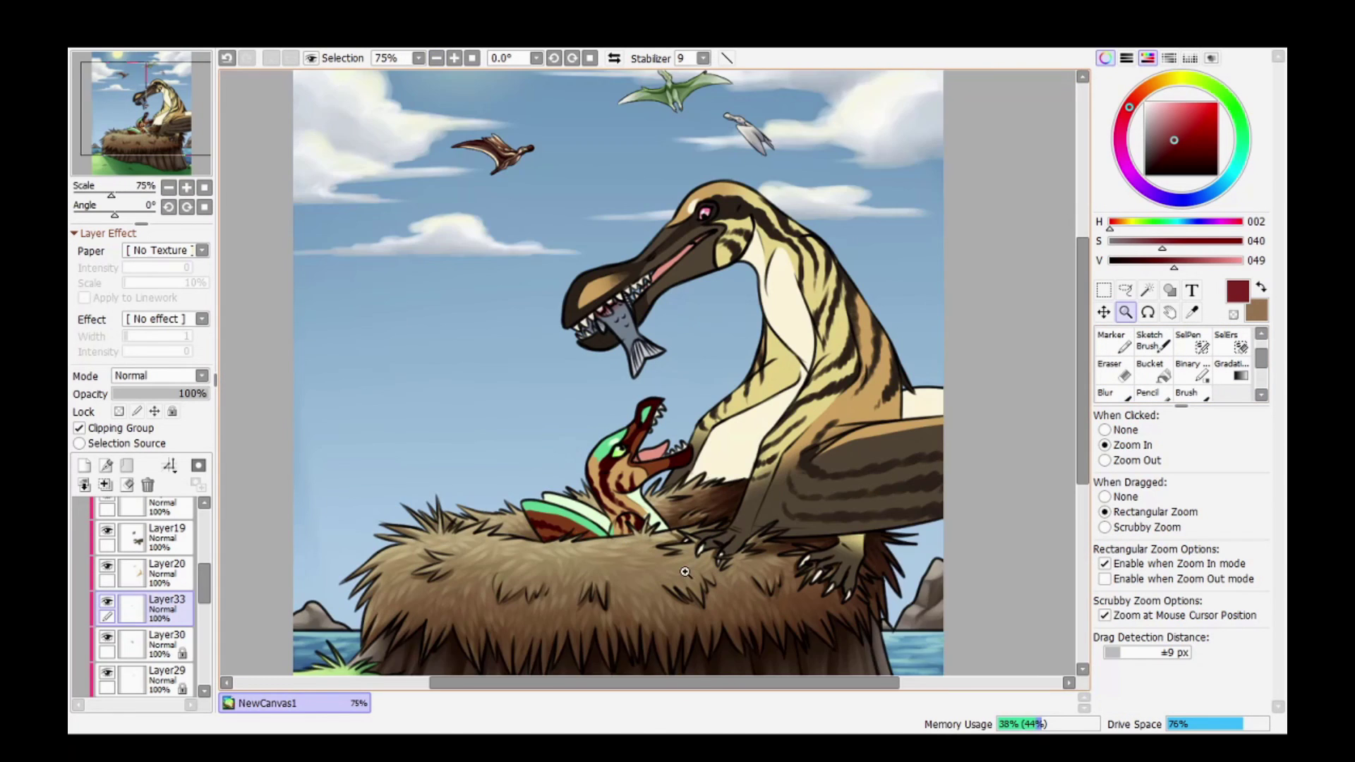
pyautogui.scroll(3, 141, 600)
pyautogui.click(84, 465)
pyautogui.scroll(2, 1178, 364)
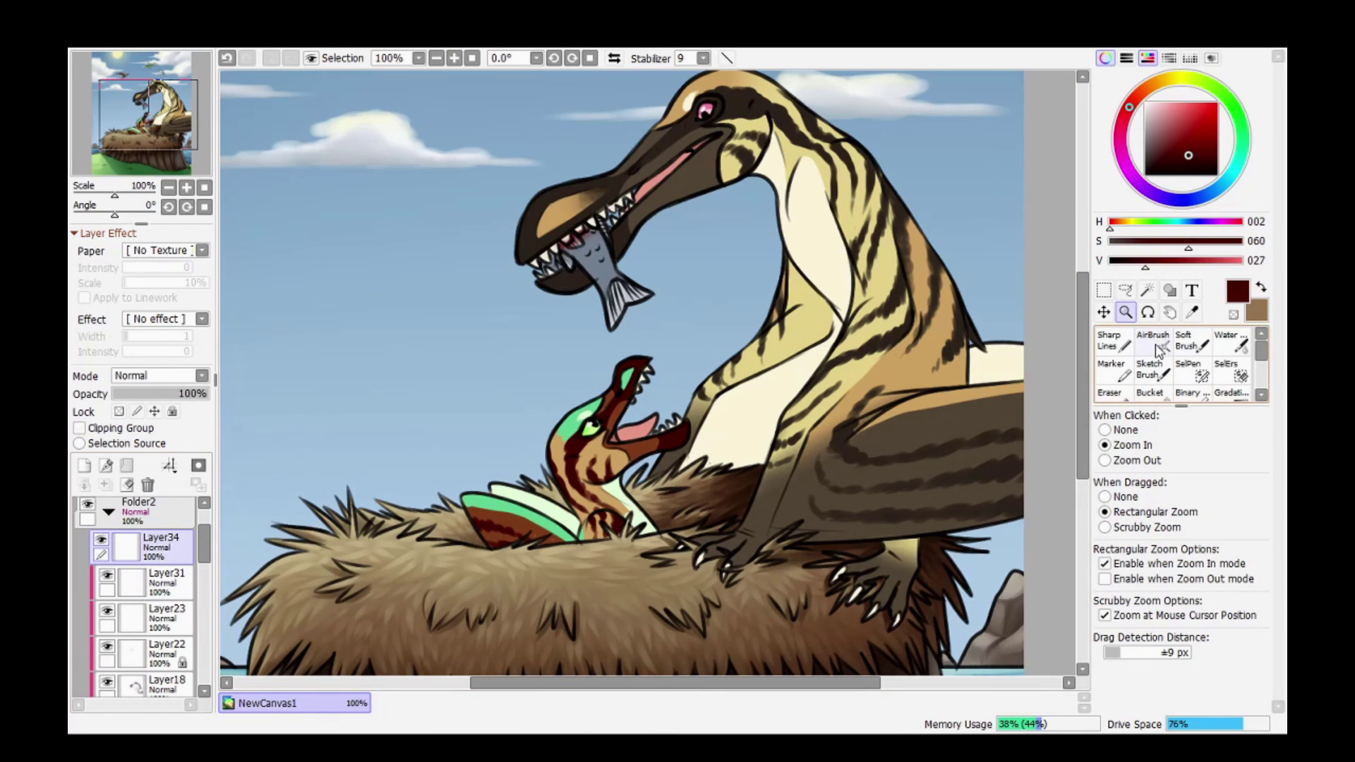
pyautogui.click(1153, 340)
pyautogui.click(1189, 156)
pyautogui.click(1217, 105)
pyautogui.click(1205, 624)
pyautogui.scroll(2, 706, 212)
pyautogui.moveTo(801, 109)
pyautogui.mouseDown()
pyautogui.moveTo(752, 206)
pyautogui.moveTo(804, 282)
pyautogui.moveTo(824, 353)
pyautogui.mouseUp()
pyautogui.scroll(3, 990, 221)
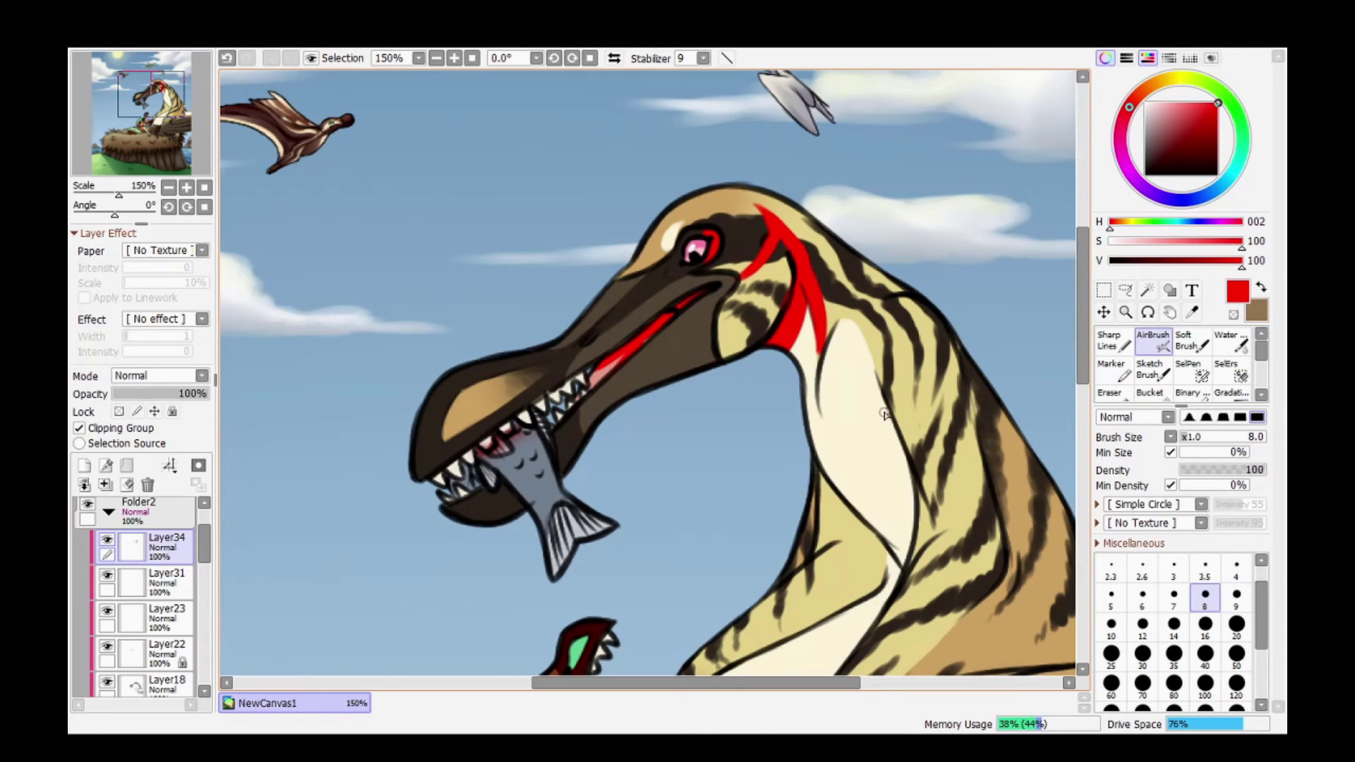
pyautogui.click(668, 270)
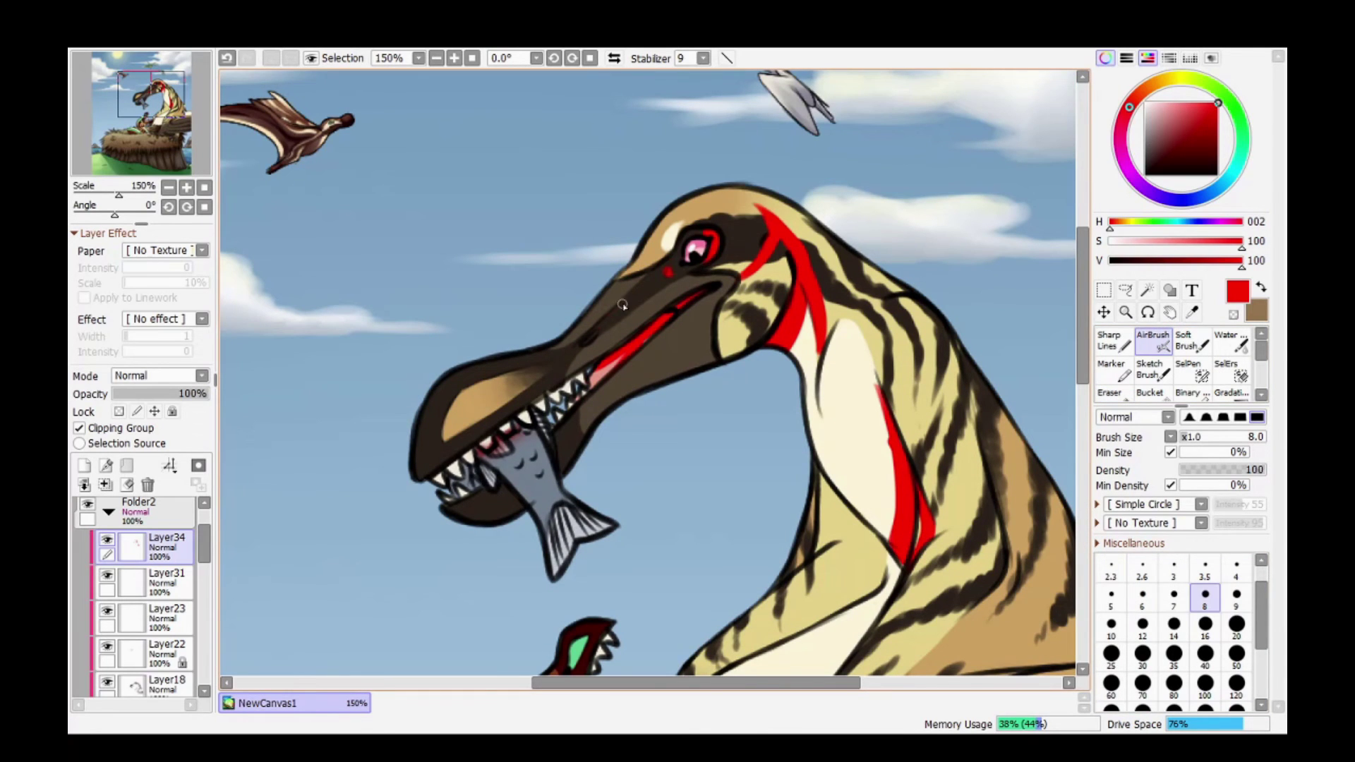
# With the adult's base colours at 0% opacity, extend the red shadows along its snout and jaw, blending and trimming their edges.
pyautogui.click(79, 427)
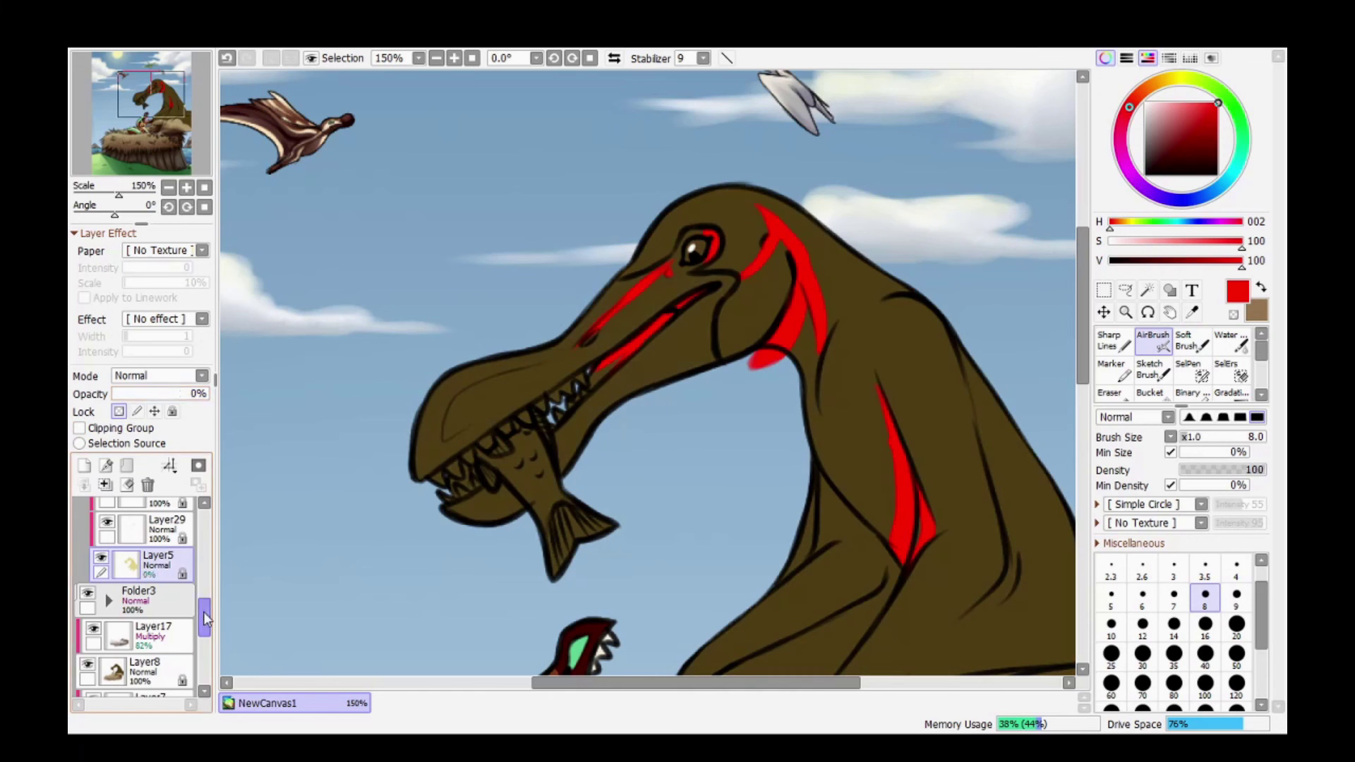
pyautogui.moveTo(504, 382); pyautogui.dragTo(544, 372)
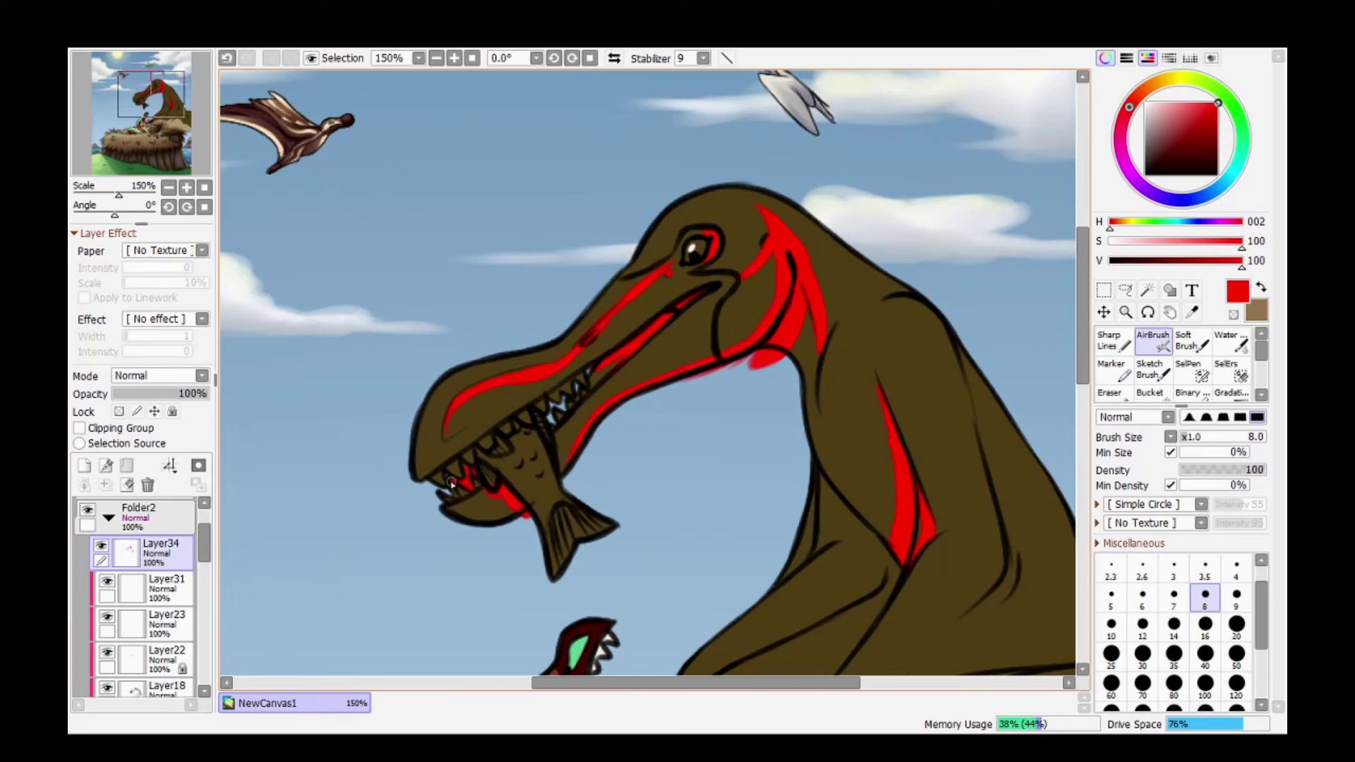
pyautogui.press('b')
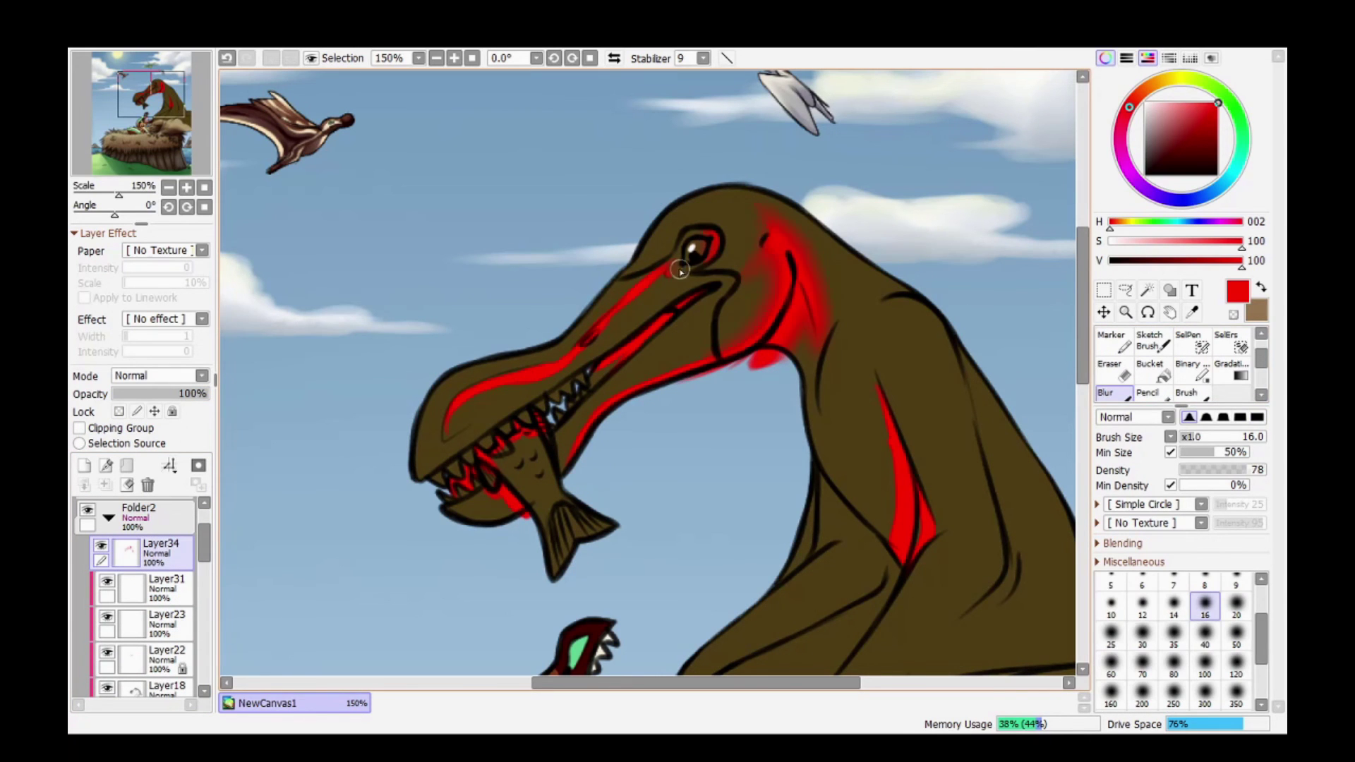
pyautogui.press('c')
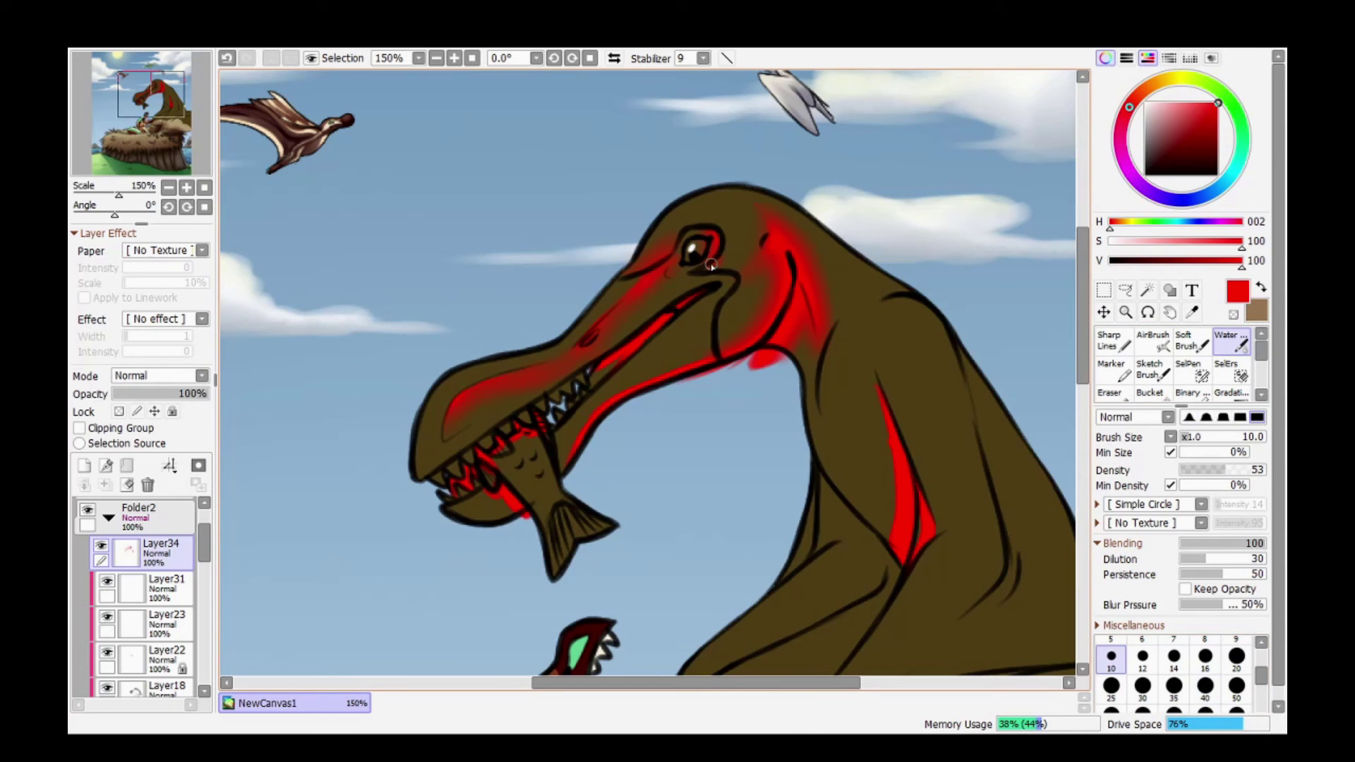
pyautogui.press('[')
pyautogui.press('[')
pyautogui.press('[')
pyautogui.press('[')
pyautogui.press('[')
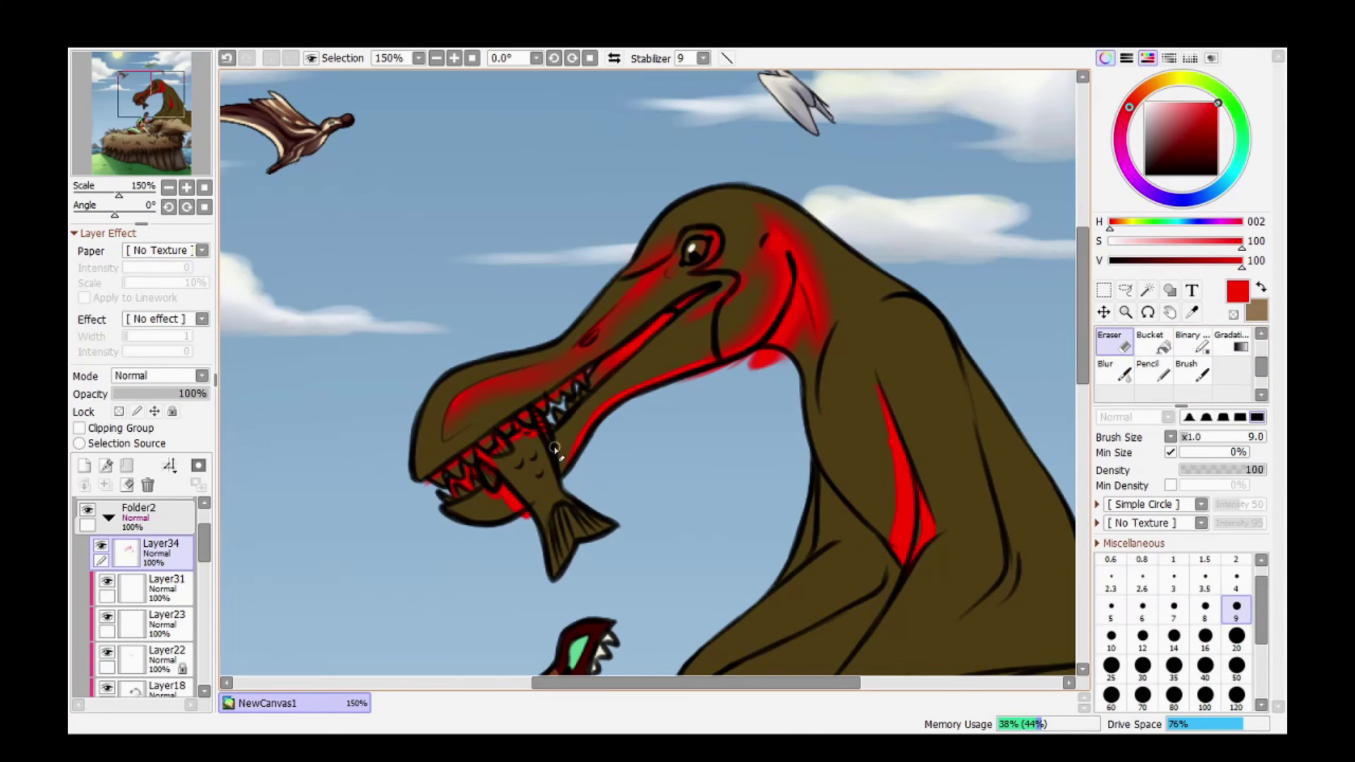
# Recolour the shadows near-black brown at 65% layer opacity and add blurred shading down the adult's neck.
pyautogui.press('b')
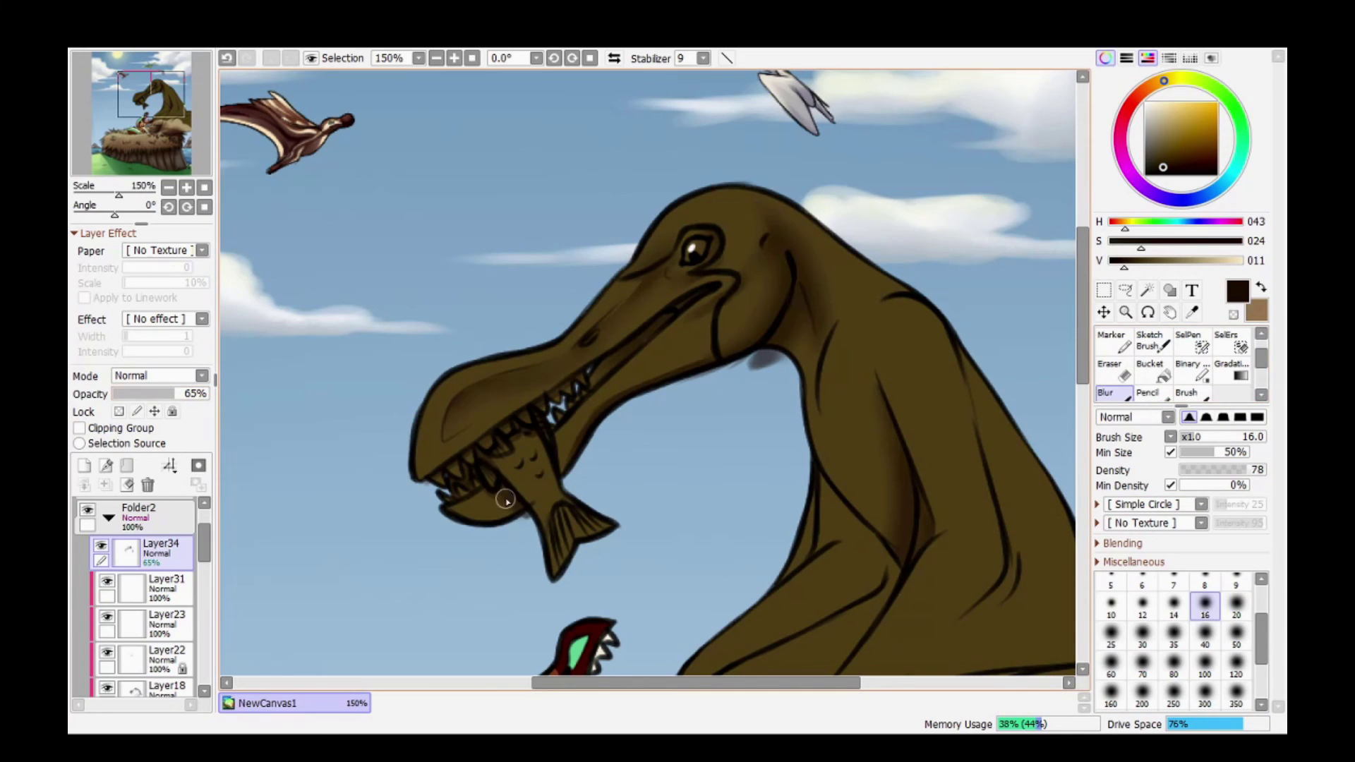
pyautogui.press('a')
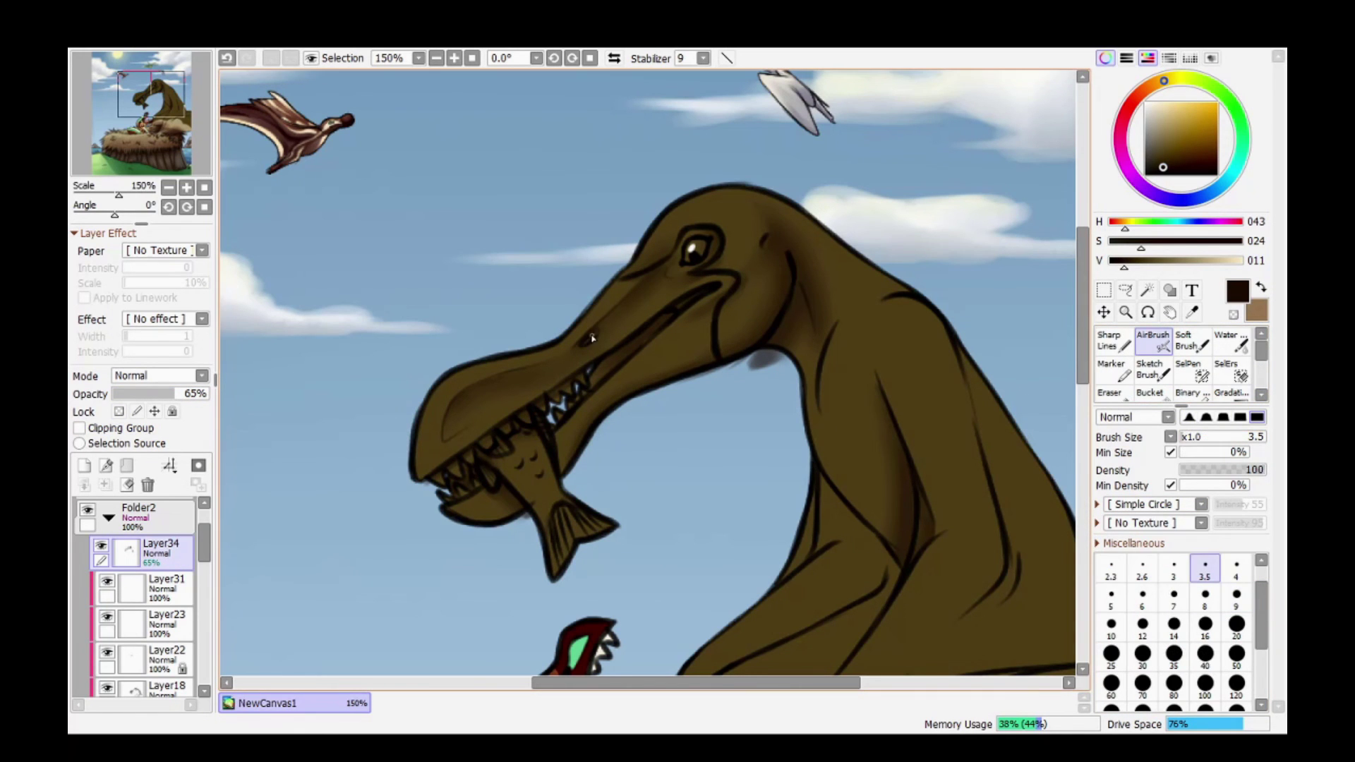
pyautogui.press(']')
pyautogui.press(']')
pyautogui.press(']')
pyautogui.press(']')
pyautogui.press(']')
pyautogui.moveTo(804, 317); pyautogui.dragTo(837, 424)
pyautogui.press('e')
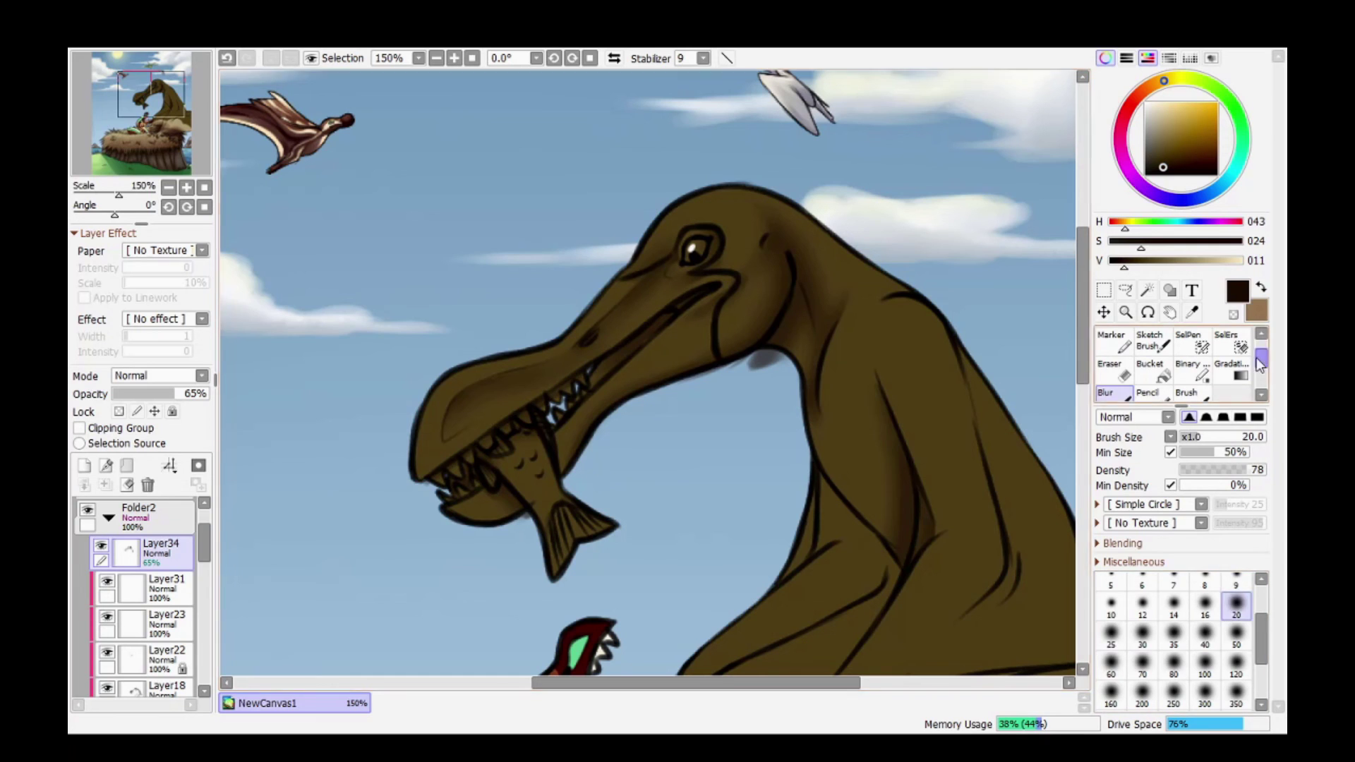
# Continue the dark shading over the adult's chest and arms with the AirBrush and Soft Brush, blurring the edges.
pyautogui.press('a')
pyautogui.moveTo(868, 378); pyautogui.dragTo(899, 449)
pyautogui.hotkey('ctrl', 'z')
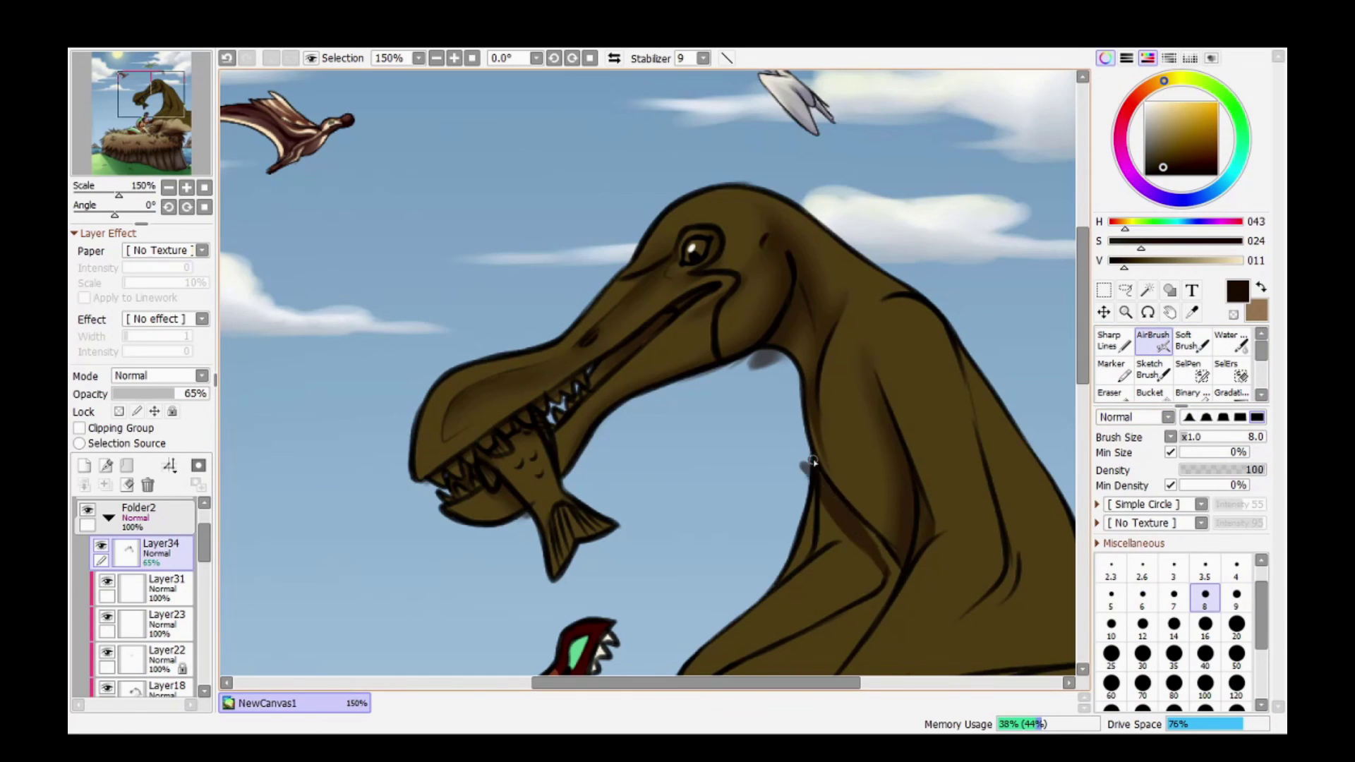
pyautogui.scroll(-3, 810, 474)
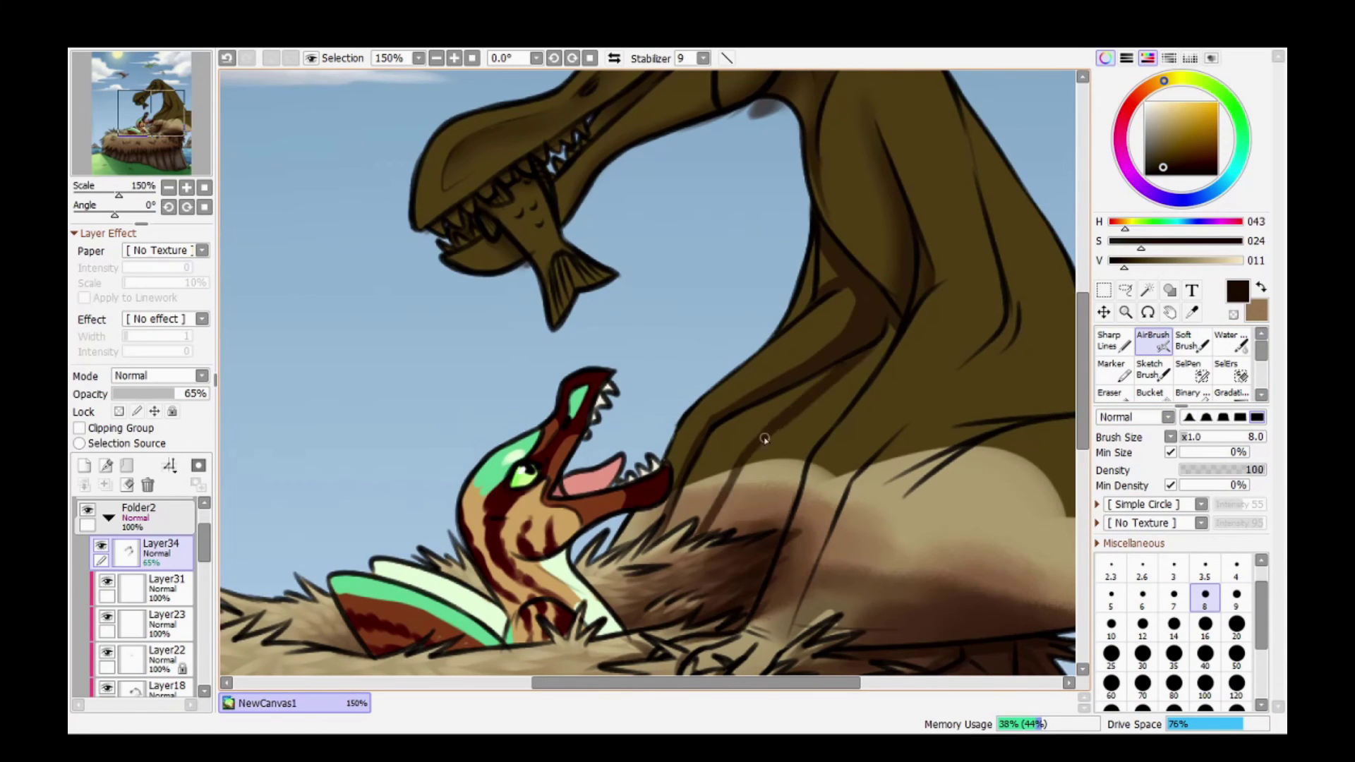
pyautogui.click(1188, 341)
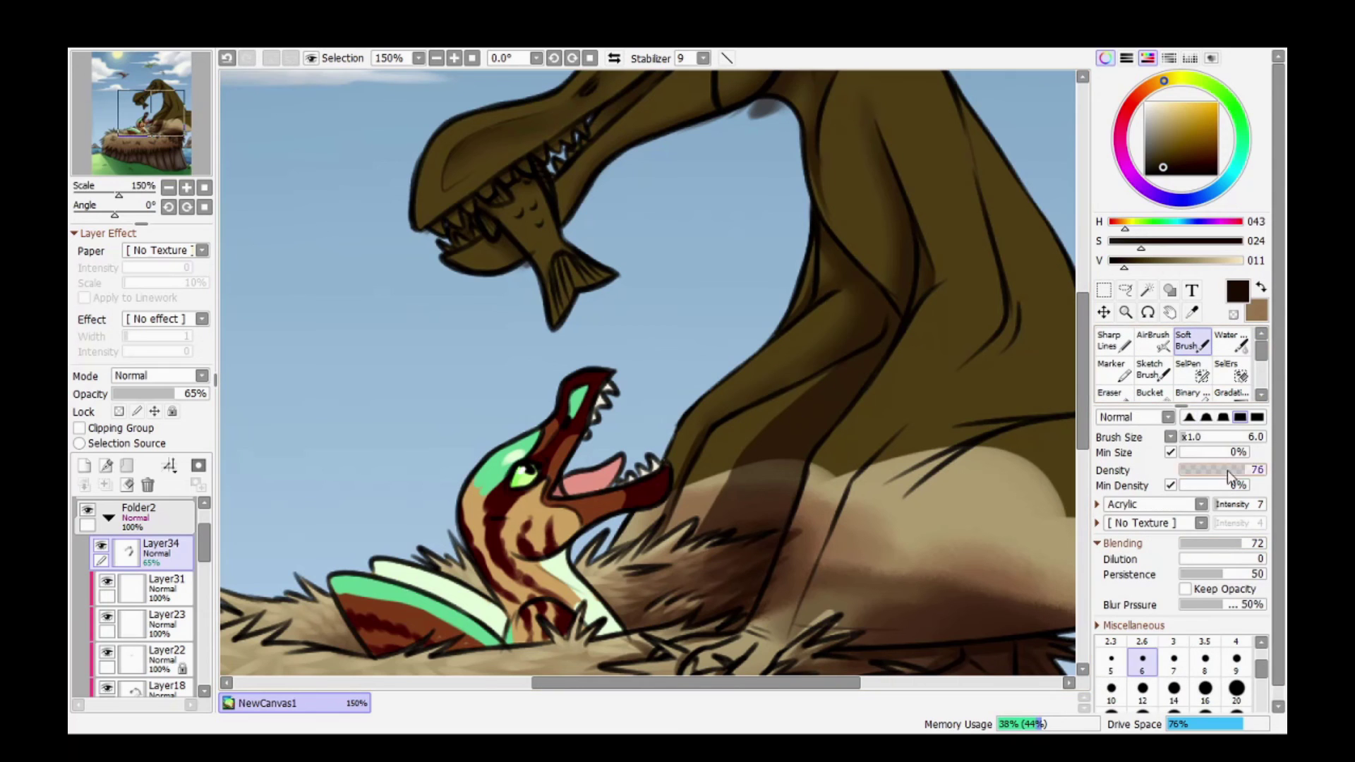
pyautogui.press('b')
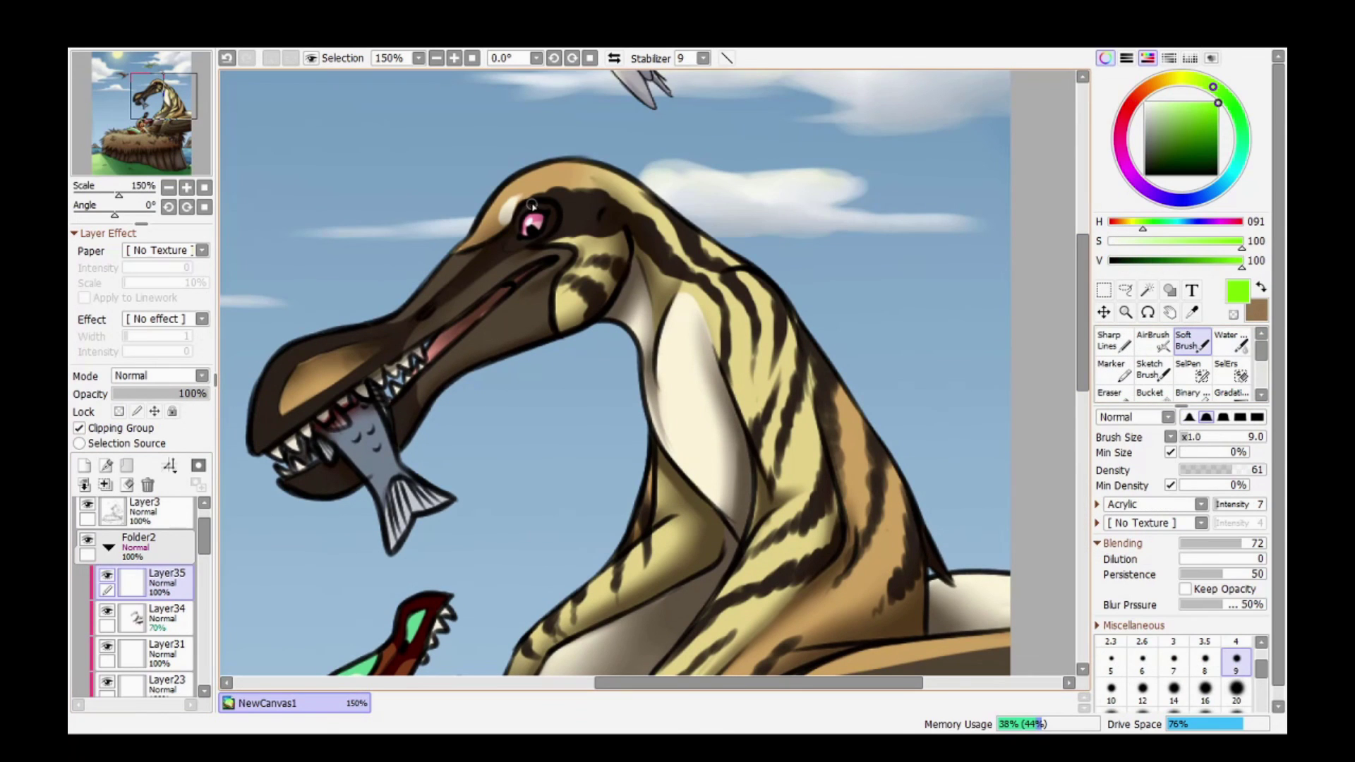
# Block in bright green highlight areas on the fish and the adult's head, back, arms and thigh with the size 16 Soft Brush.
pyautogui.moveTo(397, 329); pyautogui.dragTo(270, 381)
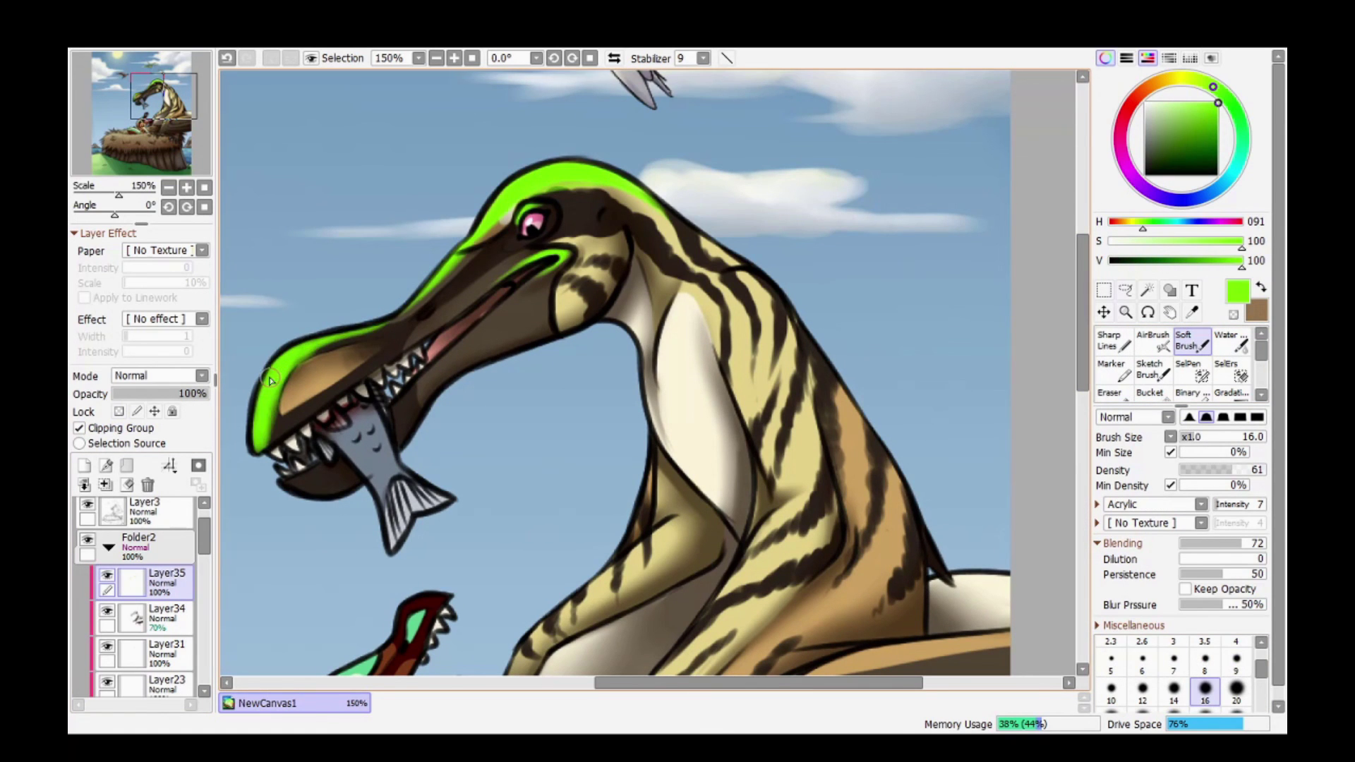
pyautogui.moveTo(668, 396); pyautogui.dragTo(624, 195)
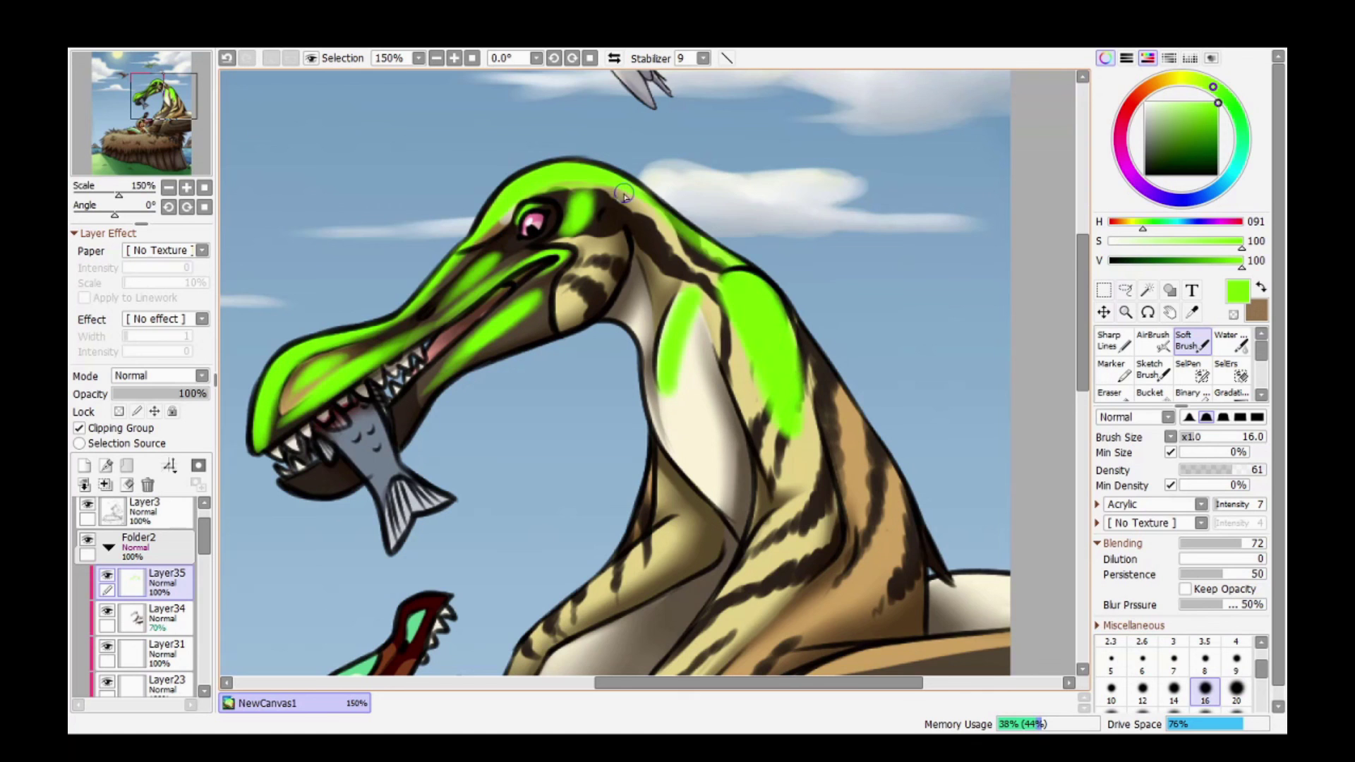
pyautogui.moveTo(335, 459); pyautogui.dragTo(381, 424)
pyautogui.scroll(-3, 614, 374)
pyautogui.moveTo(903, 226); pyautogui.dragTo(819, 452)
pyautogui.moveTo(819, 396); pyautogui.dragTo(656, 536)
pyautogui.scroll(-5, 614, 374)
pyautogui.moveTo(748, 413); pyautogui.dragTo(840, 353)
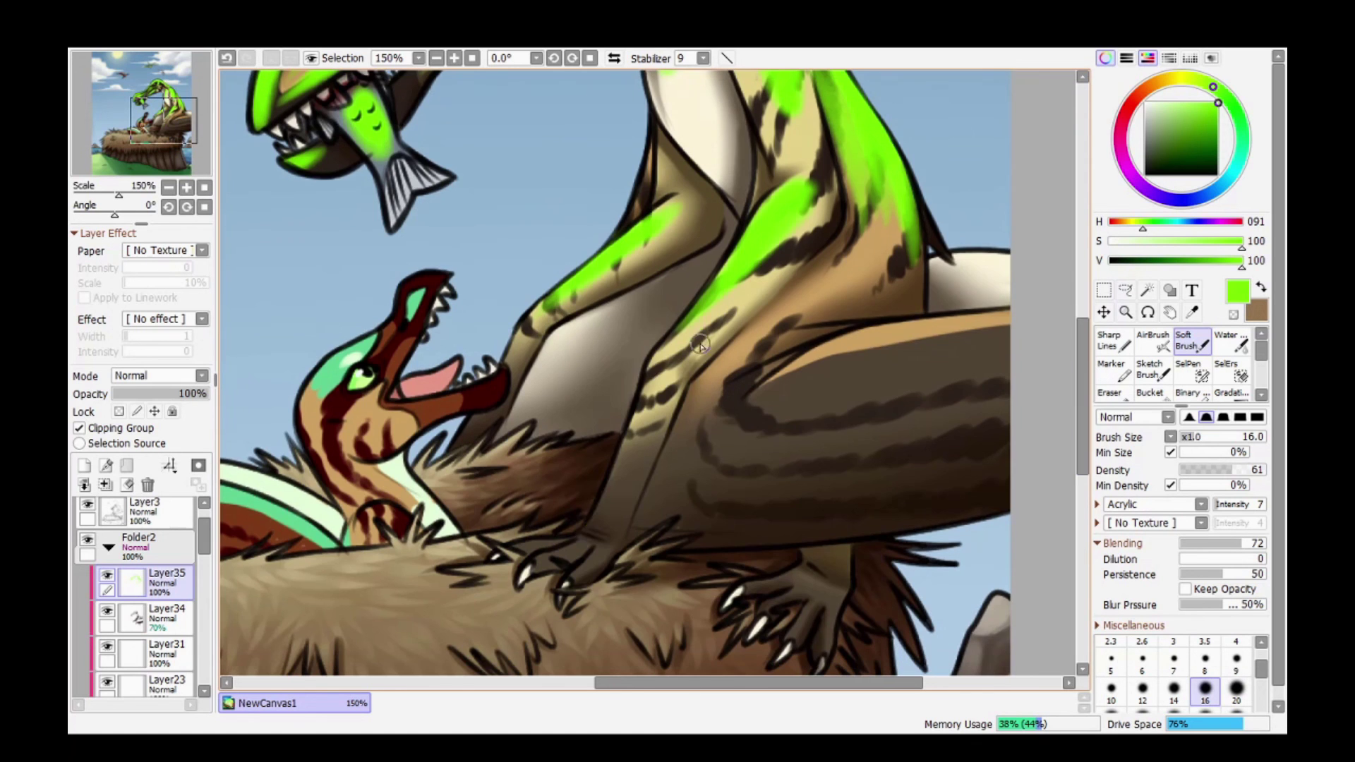
pyautogui.scroll(5, 614, 374)
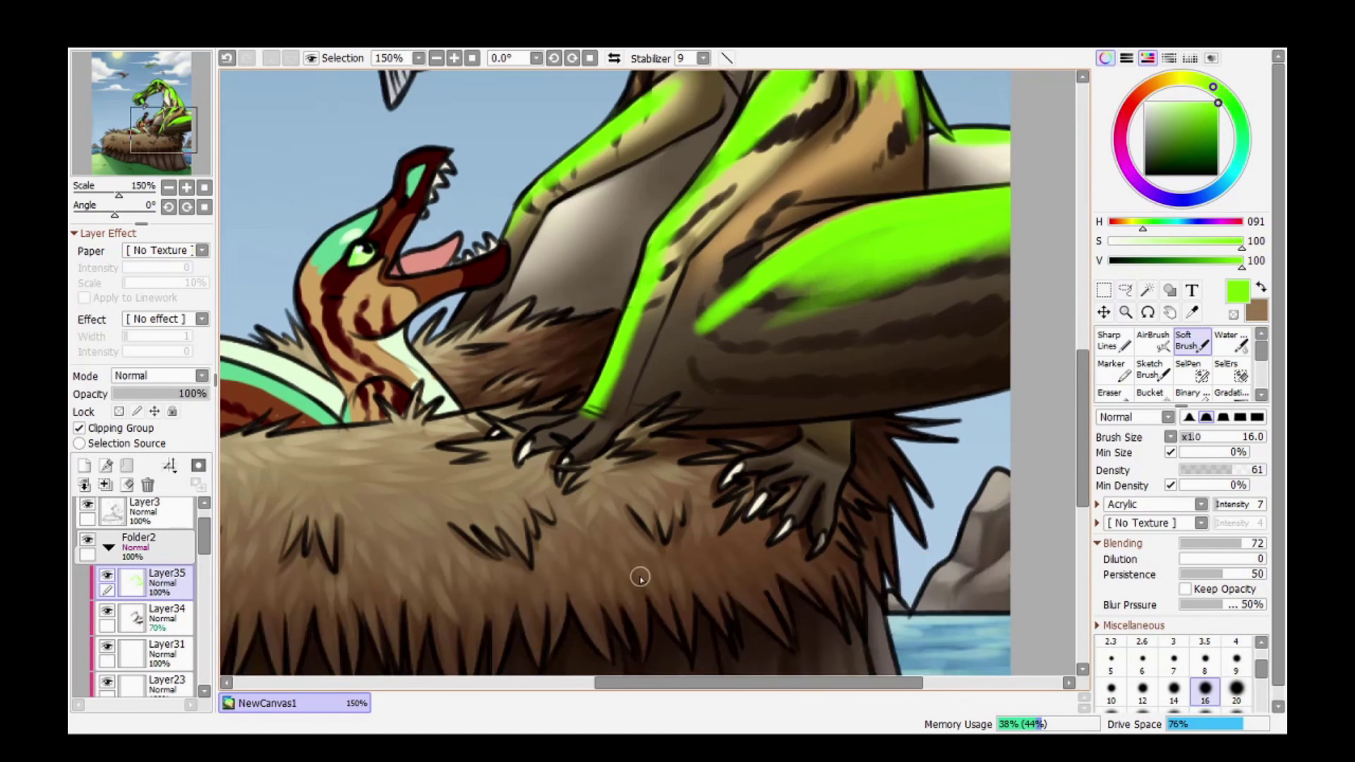
# Recolour the green highlights pale yellow, blur them, and set their layer to Shine mode at 46% opacity.
pyautogui.moveTo(205, 393); pyautogui.dragTo(150, 393)
pyautogui.click(119, 412)
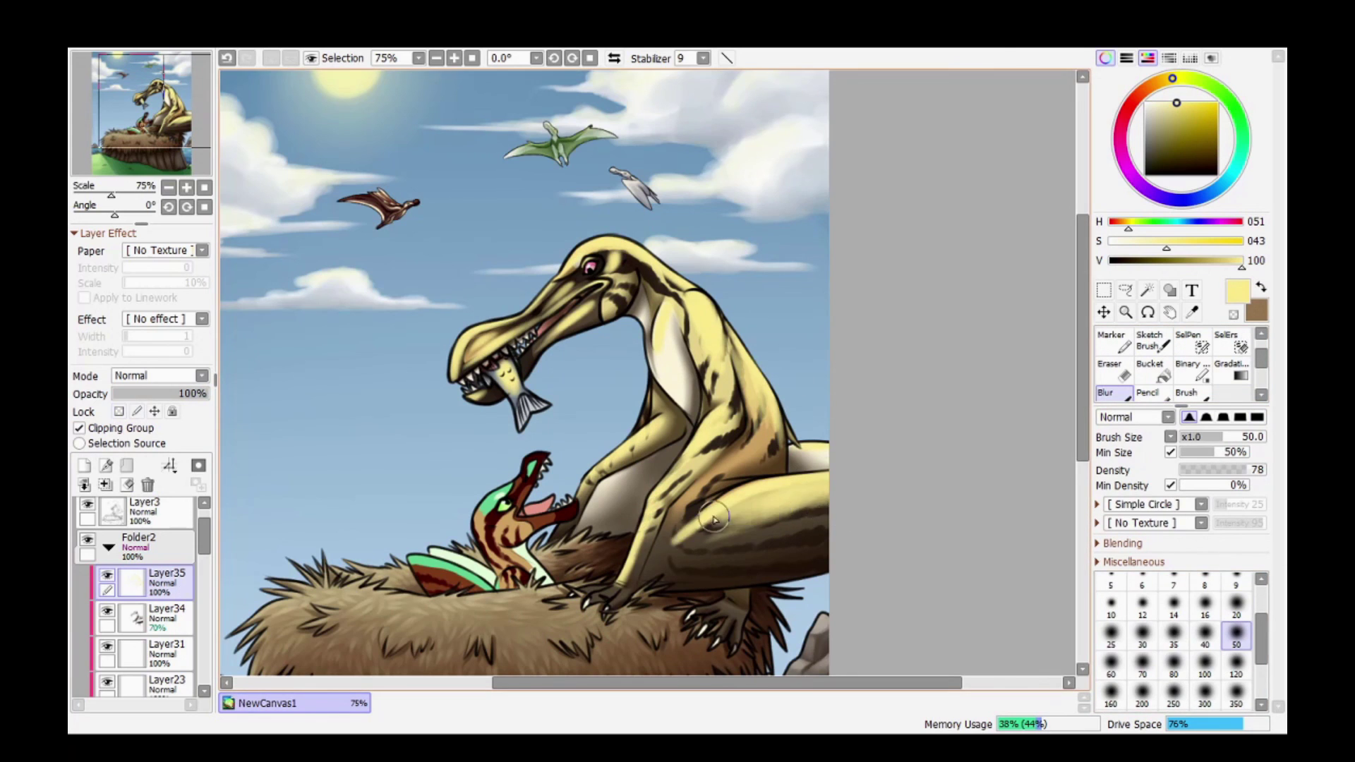
pyautogui.press('e')
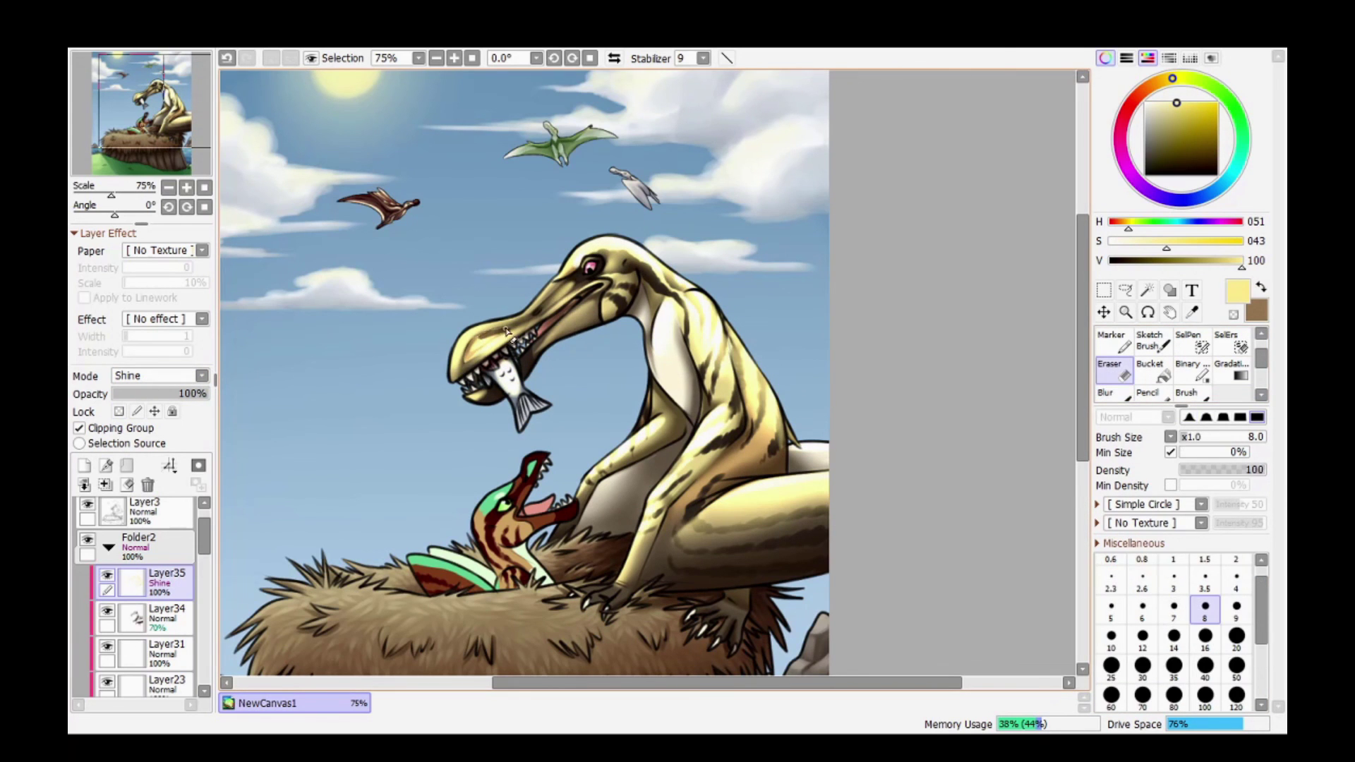
pyautogui.press('e')
pyautogui.moveTo(205, 394); pyautogui.dragTo(139, 408)
pyautogui.hscroll(-1, 537, 375)
# Deepen the shadows on the adult's belly and far arm in near-black on a new clipped layer at 60% opacity.
pyautogui.click(166, 618)
pyautogui.scroll(-5, 159, 375)
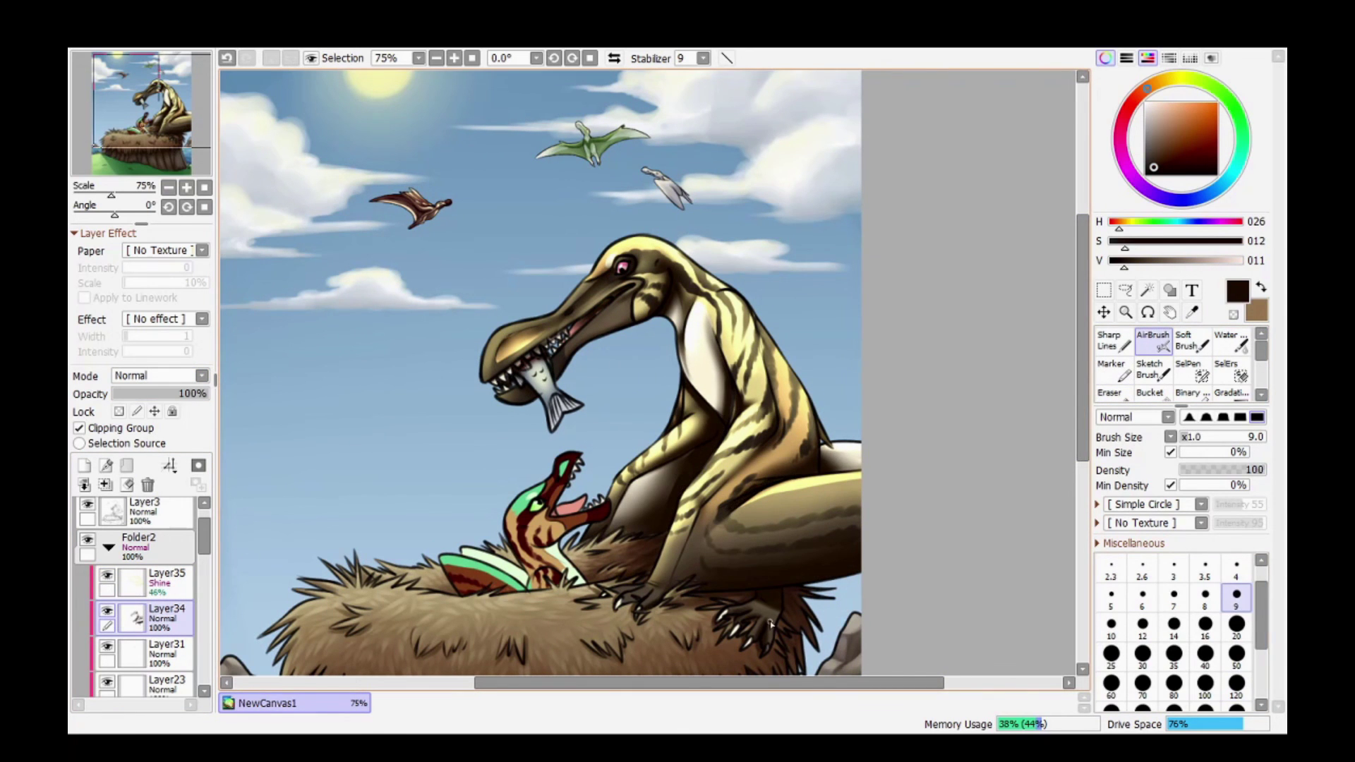
pyautogui.press('b')
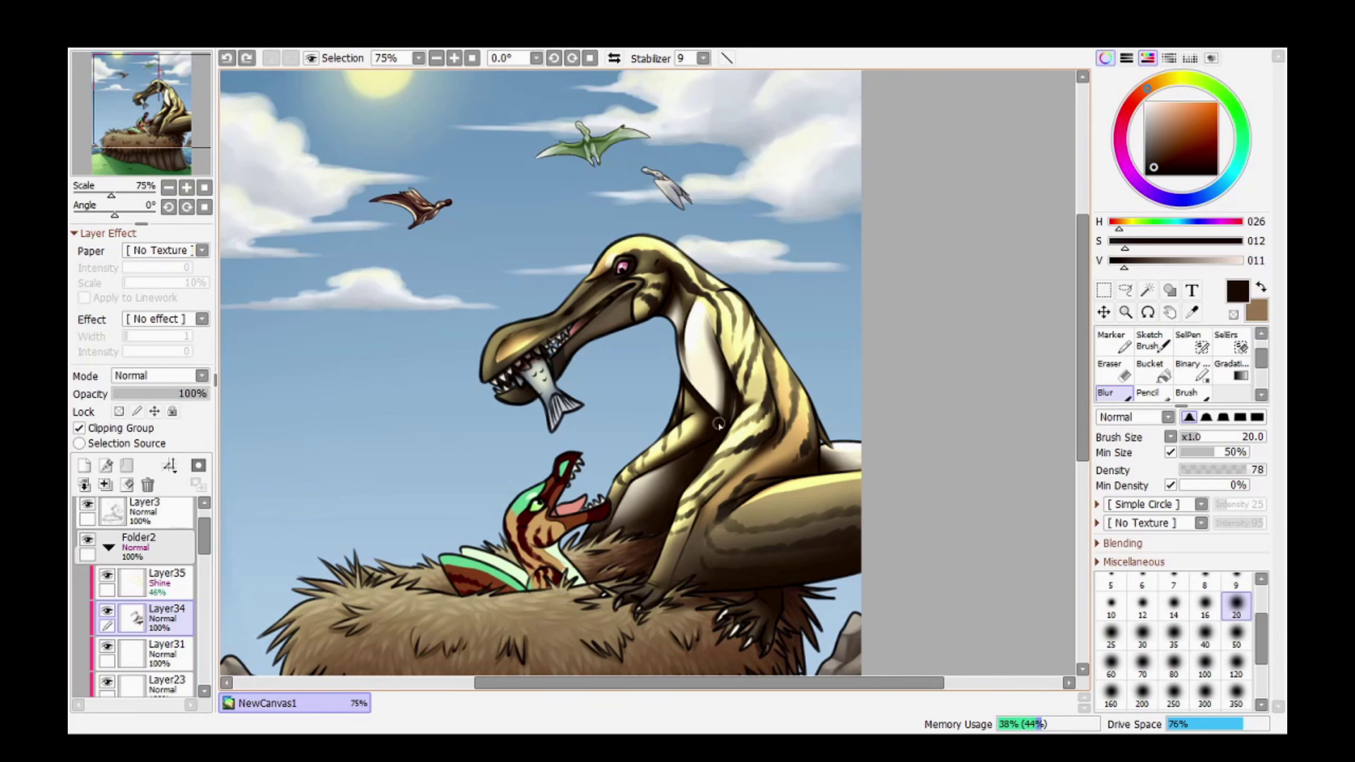
pyautogui.press('a')
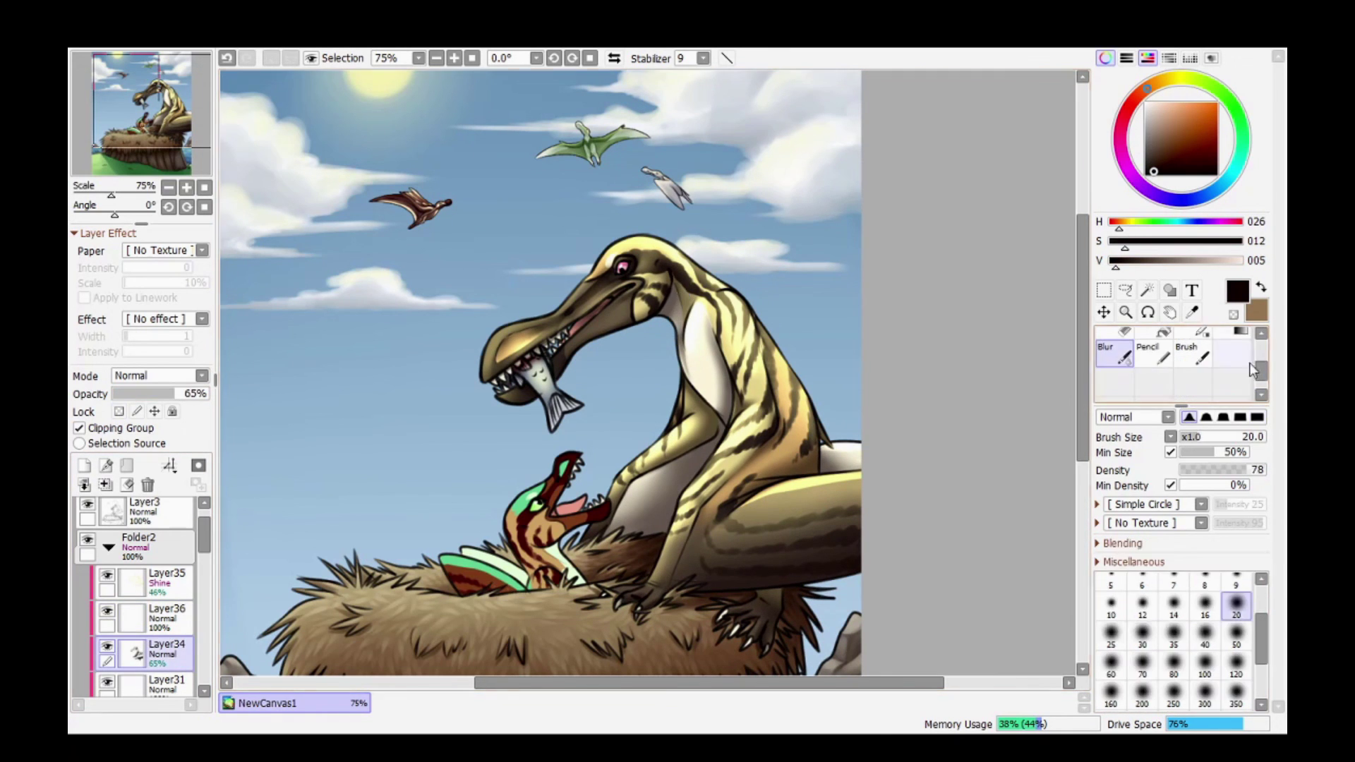
pyautogui.moveTo(706, 396); pyautogui.dragTo(655, 531)
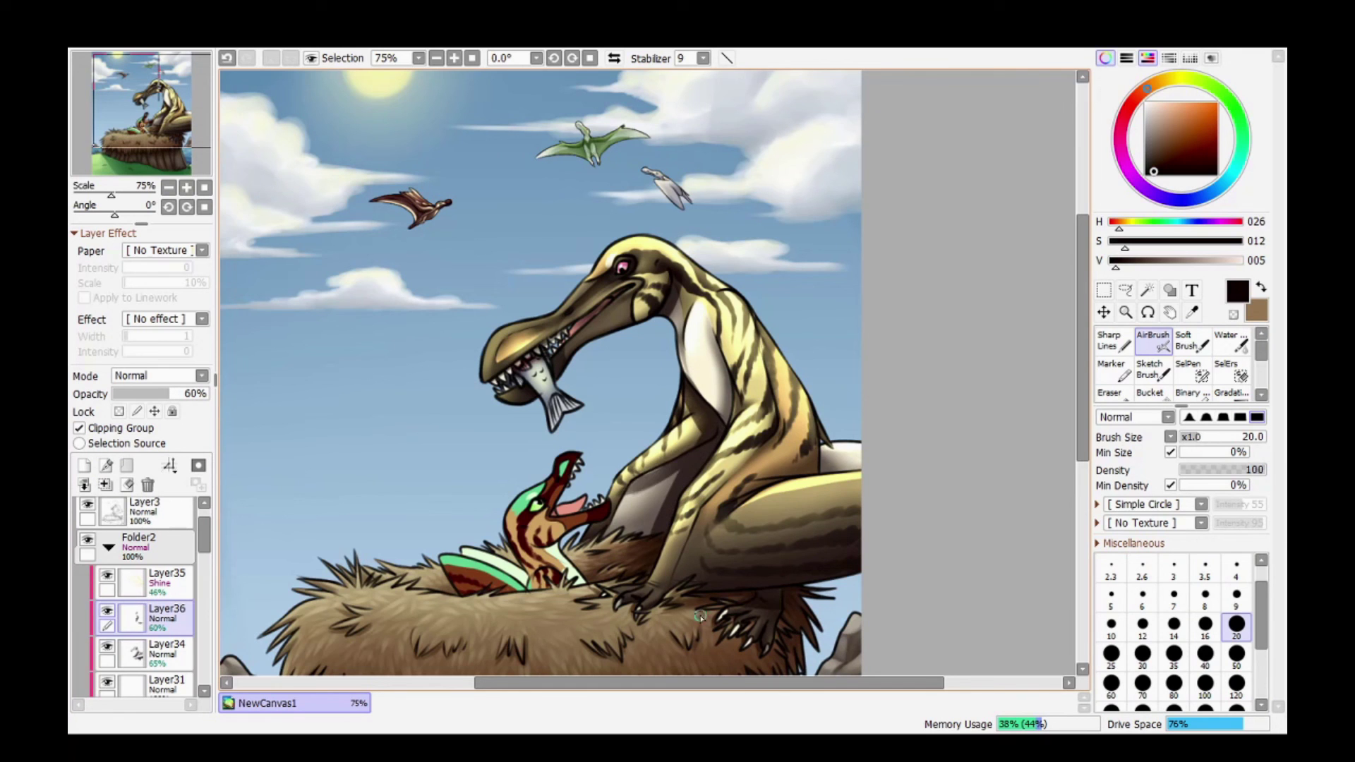
# Shade the hatchling in near-black with the size 7 AirBrush on a new clipped layer at 54% opacity.
pyautogui.hotkey('ctrl', 'space')
pyautogui.moveTo(802, 493); pyautogui.dragTo(950, 399)
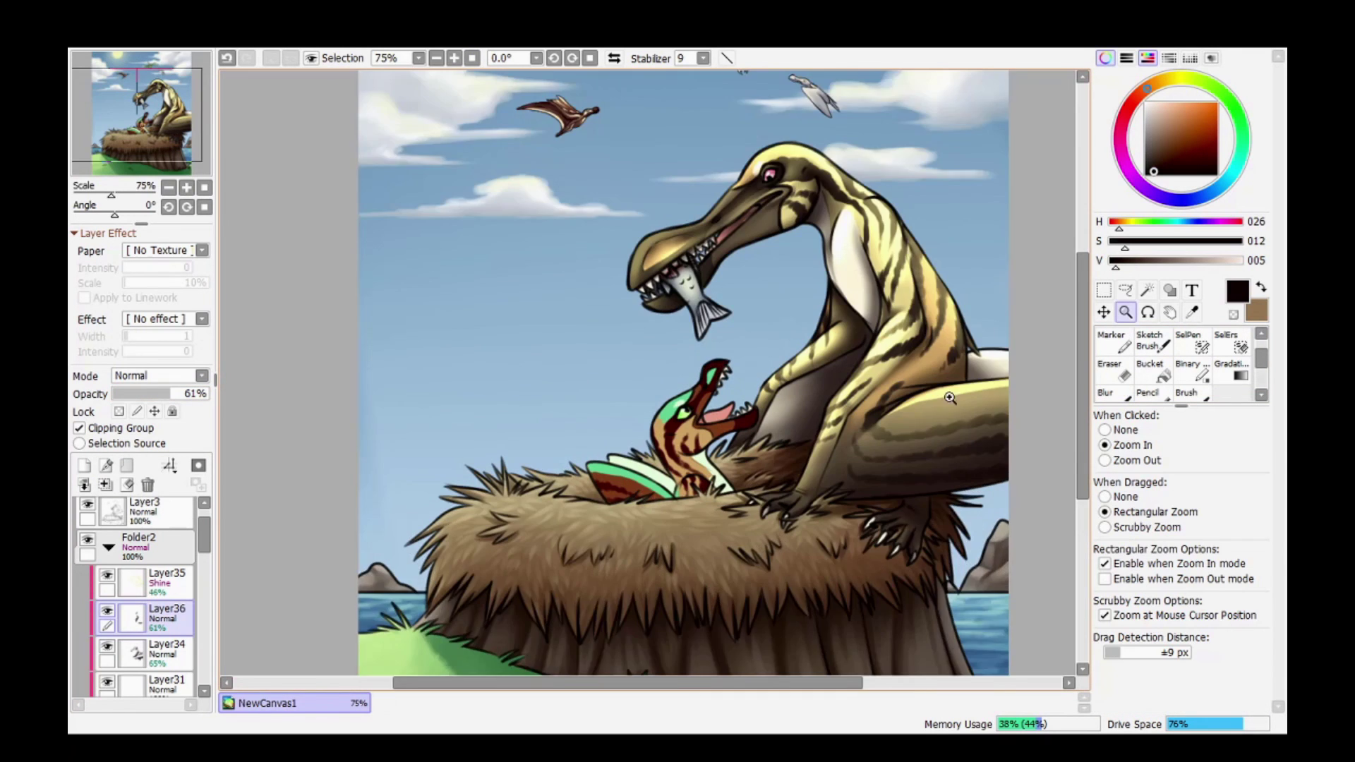
pyautogui.click(713, 463)
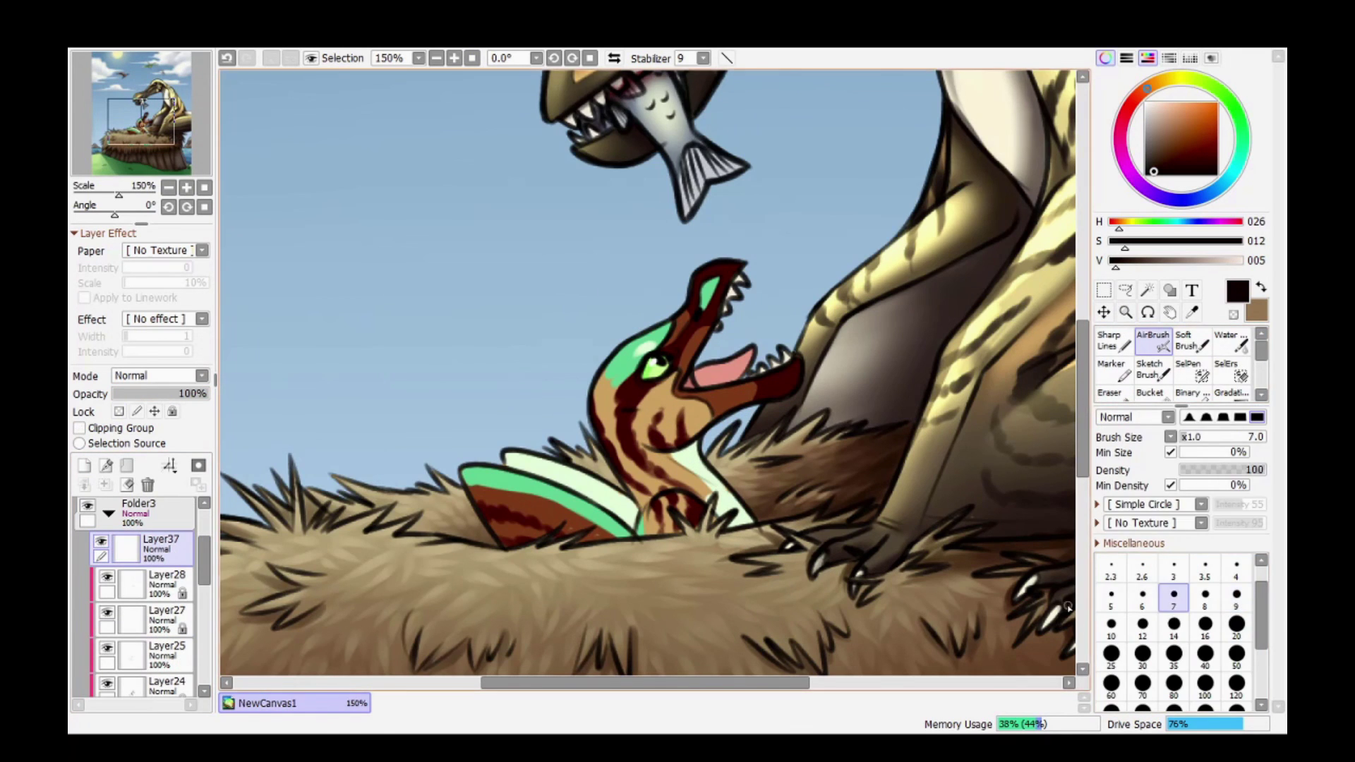
pyautogui.moveTo(205, 394); pyautogui.dragTo(164, 394)
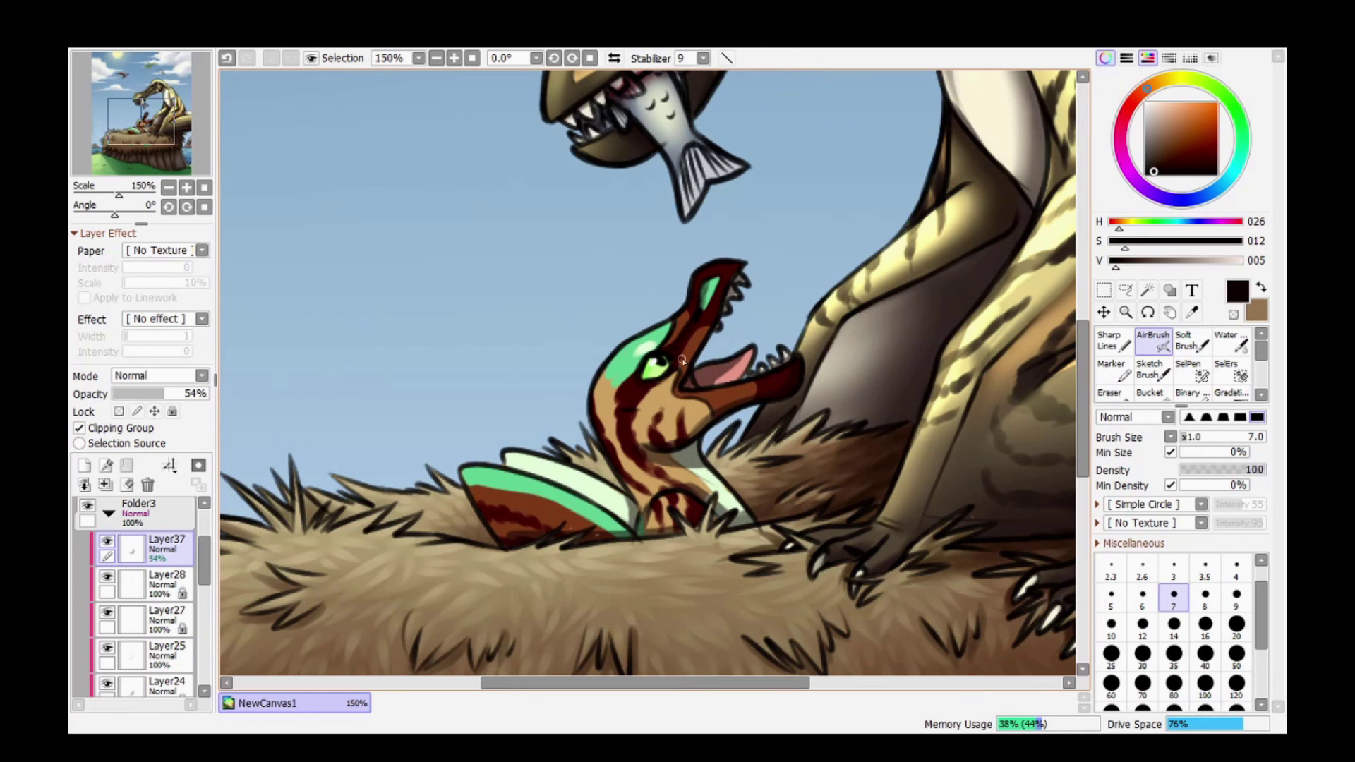
pyautogui.press('b')
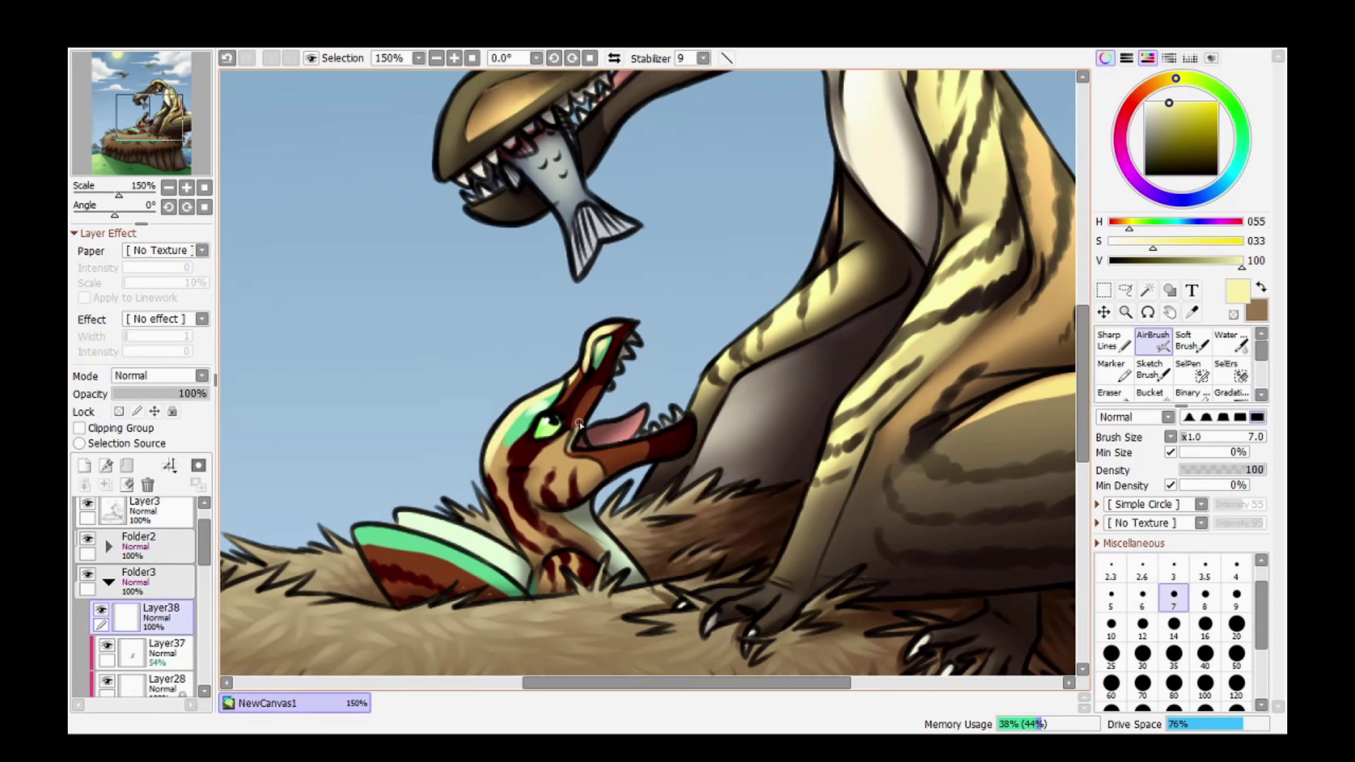
# Paint and blur pale yellow highlights on the hatchling on a new layer set to Shine at 42% opacity.
pyautogui.press(']')
pyautogui.press(']')
pyautogui.press(']')
pyautogui.press(']')
pyautogui.press(']')
pyautogui.press(']')
pyautogui.press(']')
pyautogui.moveTo(519, 591); pyautogui.dragTo(436, 580)
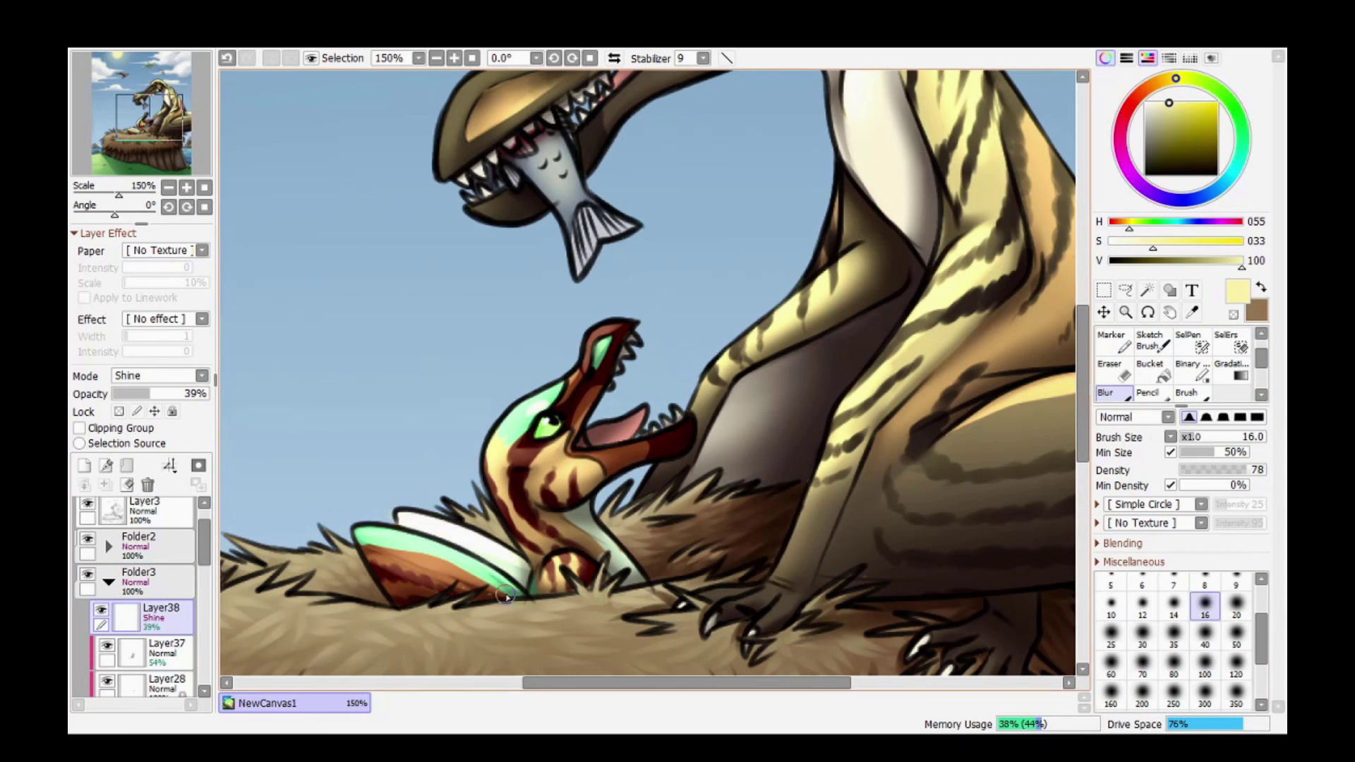
pyautogui.click(1205, 606)
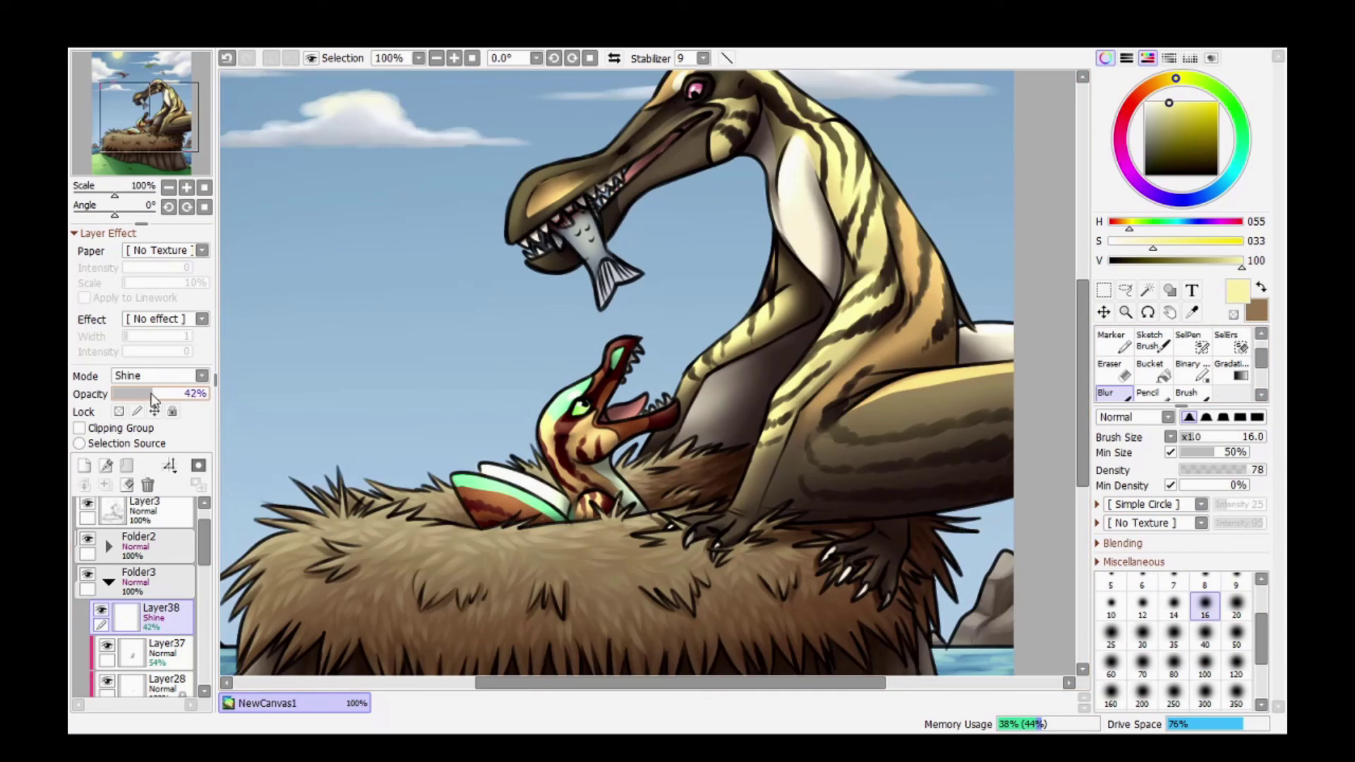
# Draw the artist's white monogram signature on the grass beside the stump's base, on the top layer.
pyautogui.keyDown('ctrl'); pyautogui.keyDown('alt'); pyautogui.click(658, 545); pyautogui.keyUp('alt'); pyautogui.keyUp('ctrl')
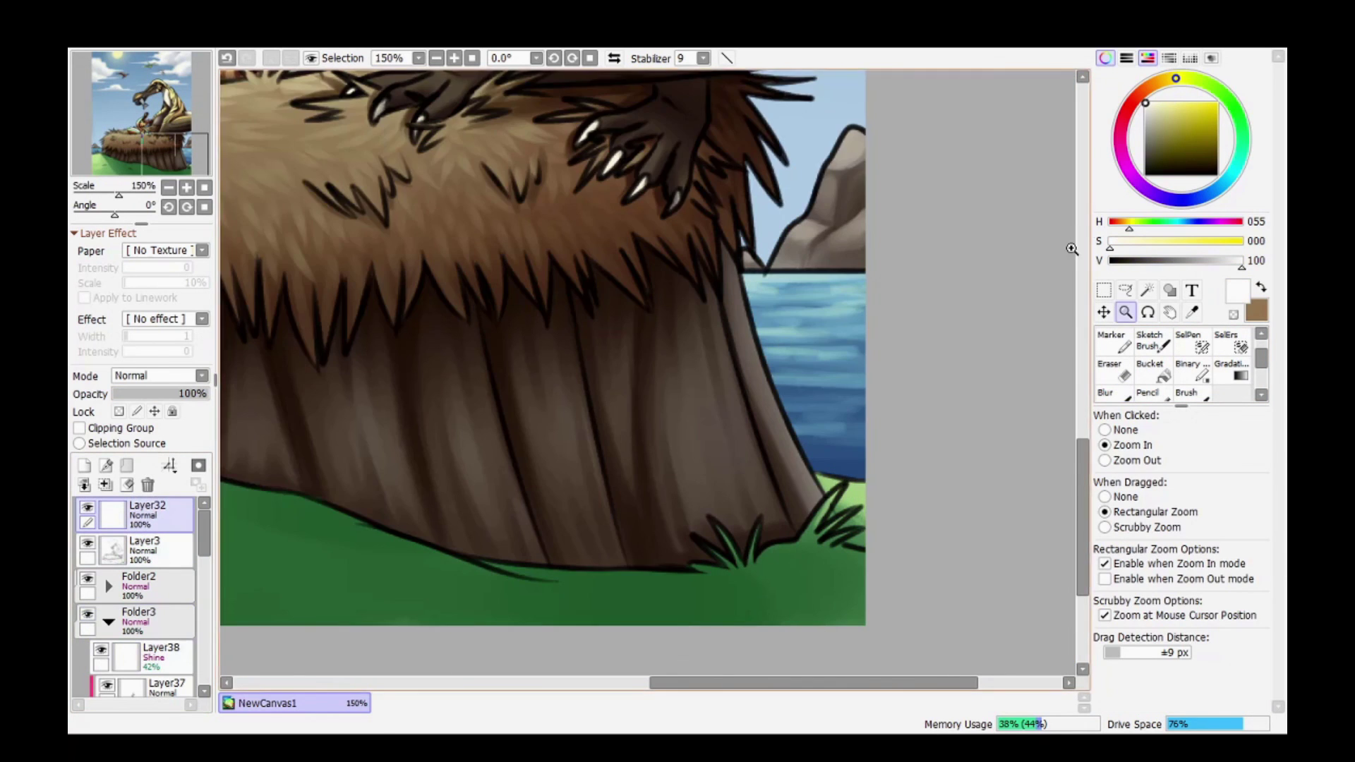
pyautogui.moveTo(773, 617)
pyautogui.mouseDown()
pyautogui.moveTo(812, 621)
pyautogui.moveTo(833, 590)
pyautogui.mouseUp()
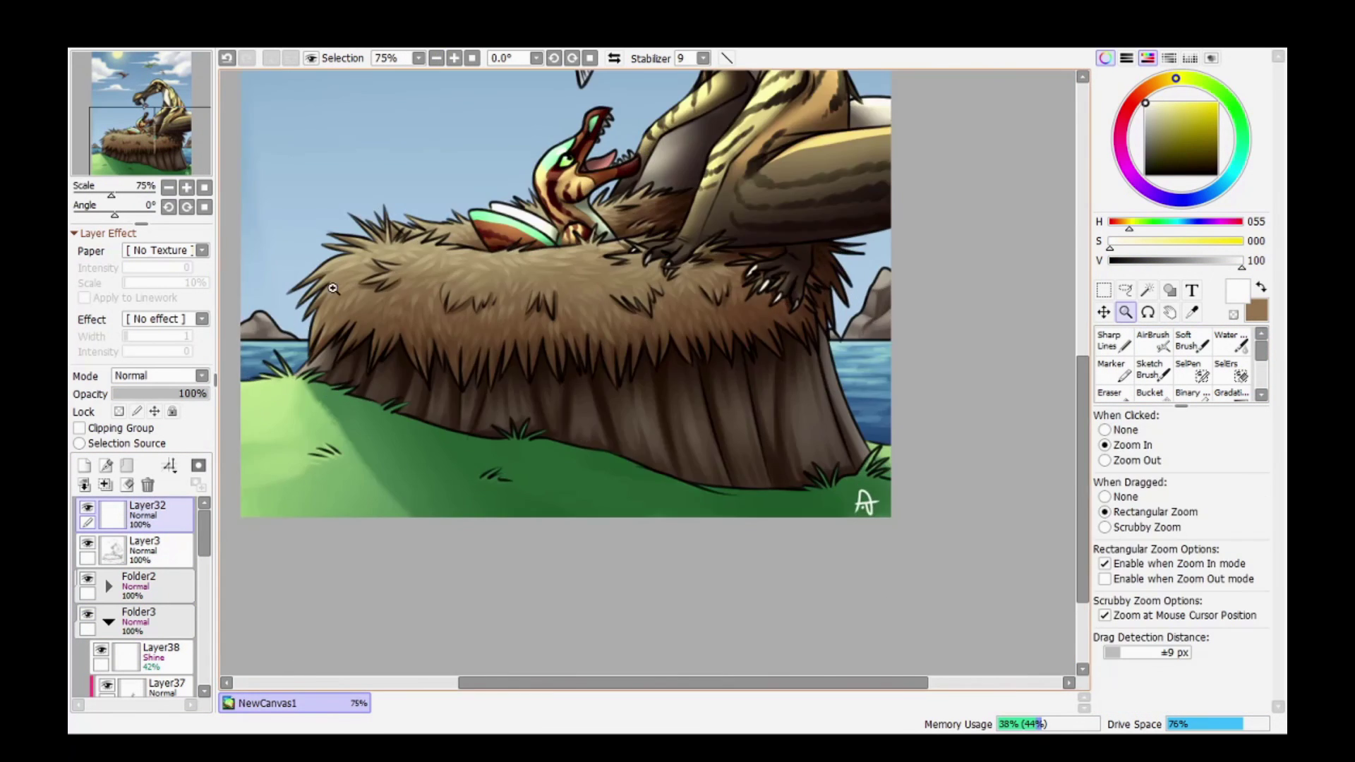